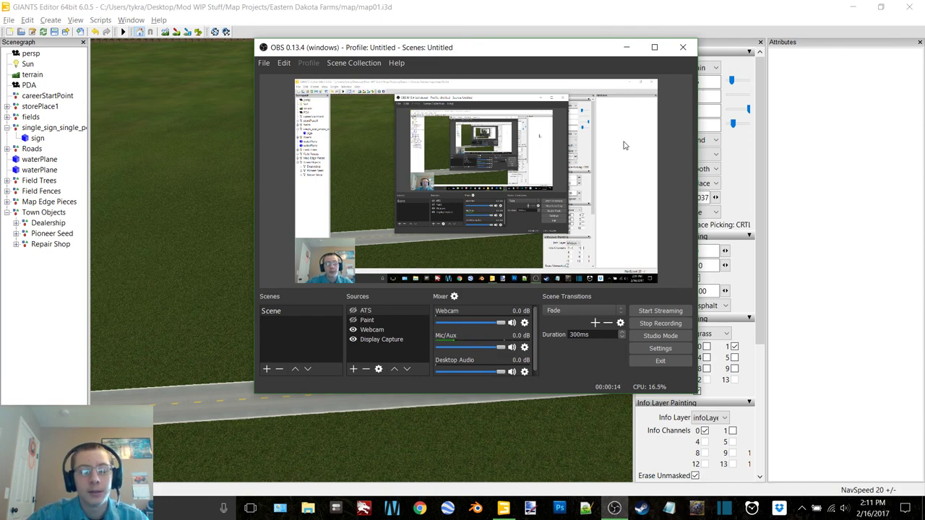
Examine the Eastern Dakota Farms map, viewing the town buildings, the road and the field fences up close.
left_click(627, 48)
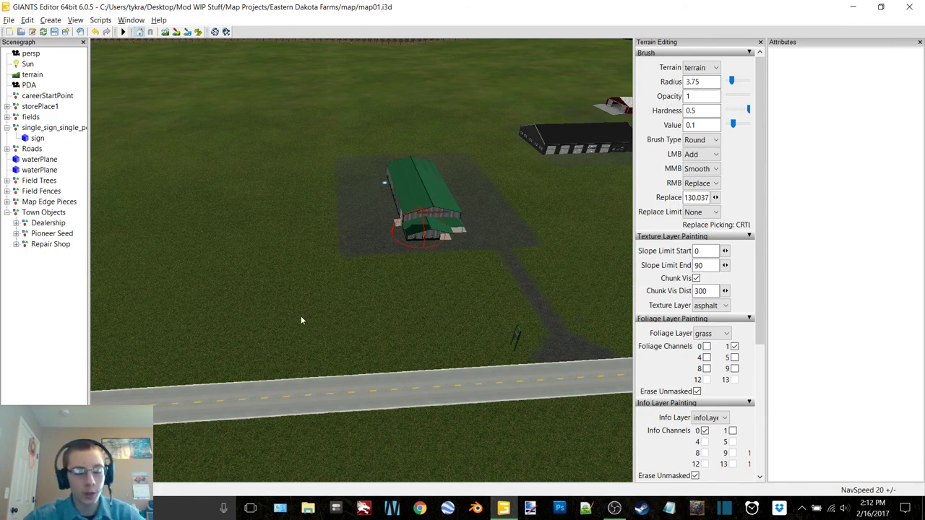
left_click_drag(462, 186, 300, 159, "alt")
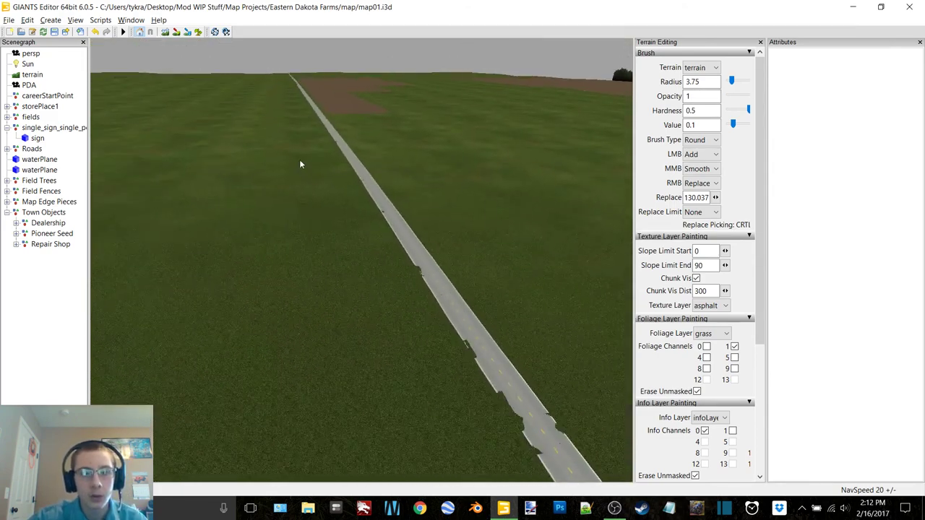
middle_click_drag(300, 160, 300, 412, "alt")
middle_click_drag(260, 230, 300, 417, "alt")
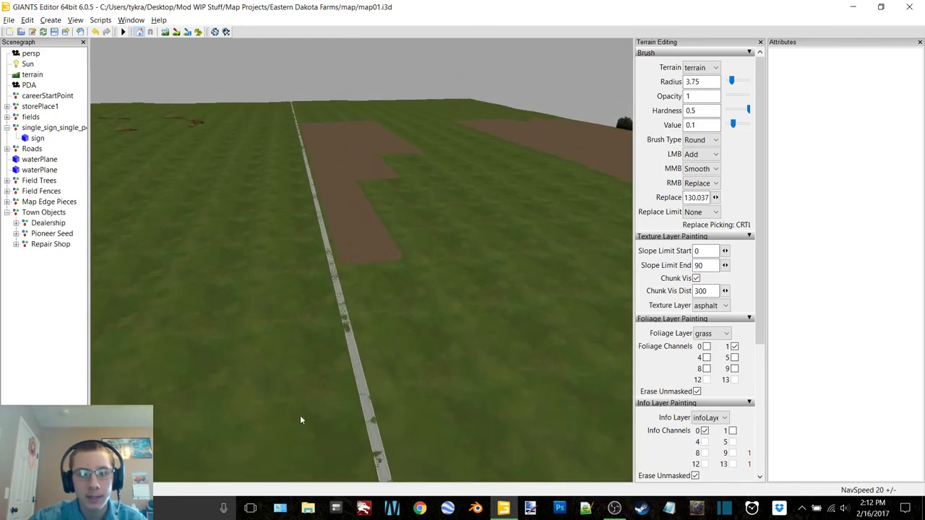
right_click_drag(302, 420, 483, 251)
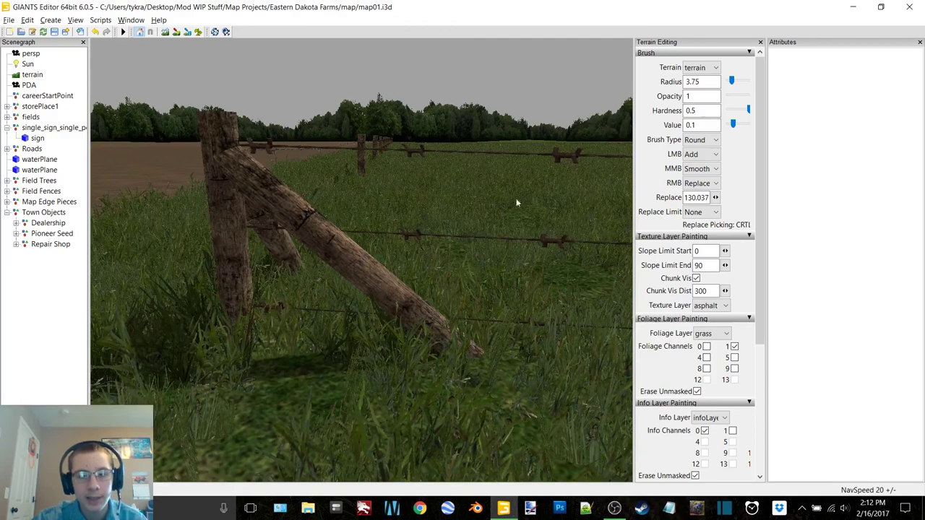
right_click_drag(516, 203, 653, 134)
Open cenex.i3d from the desktop's Cenex folder in GIANTS Editor 6.0.5, dismiss the welcome window and maximize the editor.
left_click(853, 7)
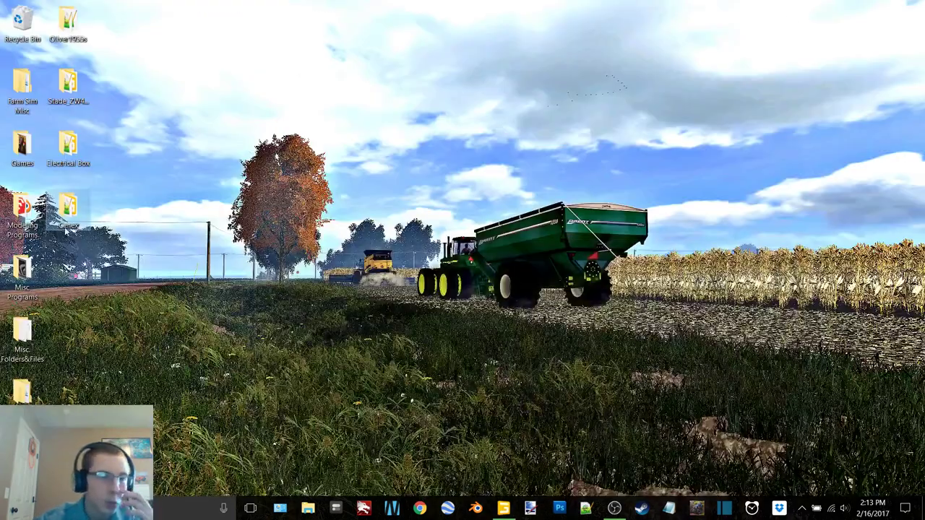
double_click(68, 208)
double_click(358, 164)
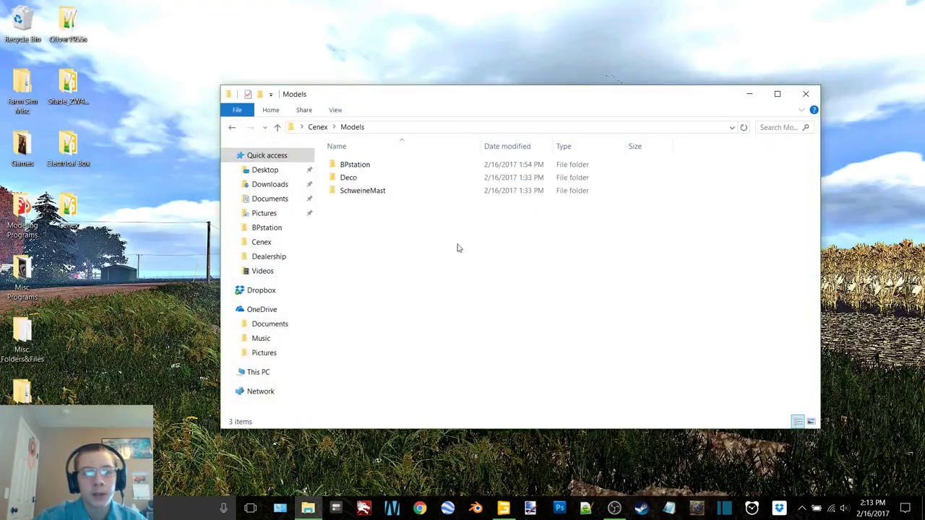
left_click(232, 127)
double_click(353, 178)
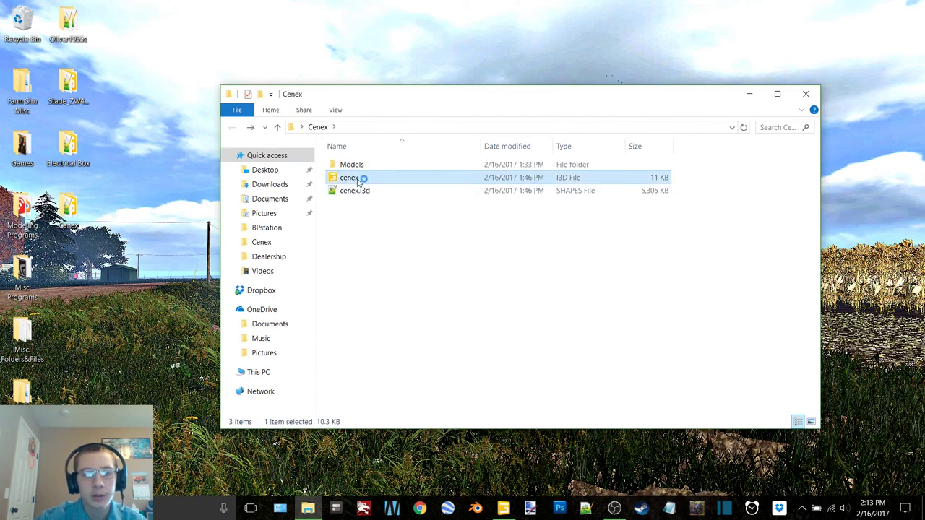
double_click(489, 231)
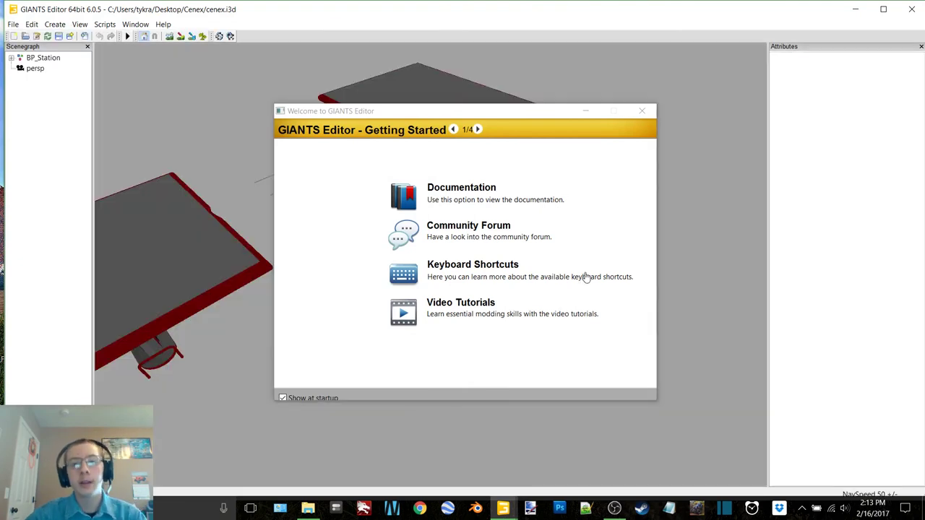
left_click(641, 110)
left_click(883, 9)
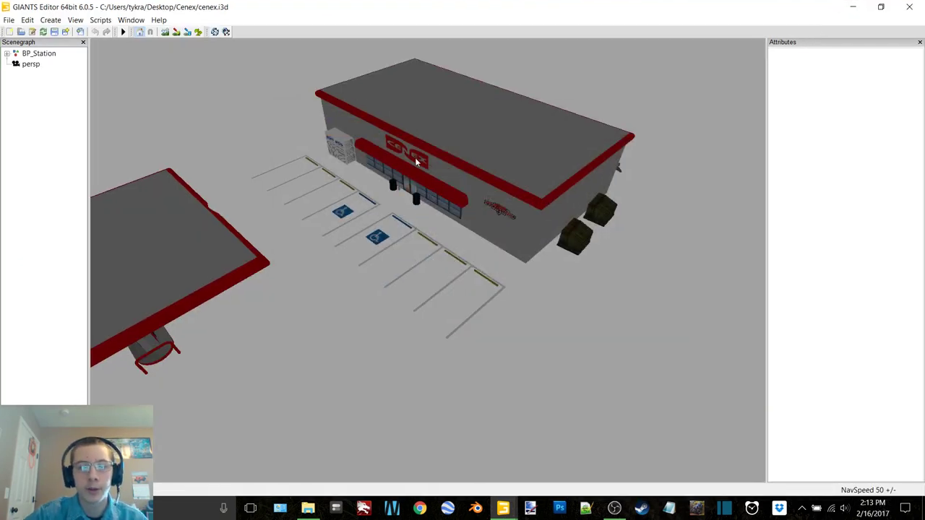
Add a light to the scene and delete the two debris piles behind the station building.
key("ctrl+l")
left_click_drag(418, 162, 226, 252, "alt")
middle_click_drag(187, 219, 335, 202, "alt")
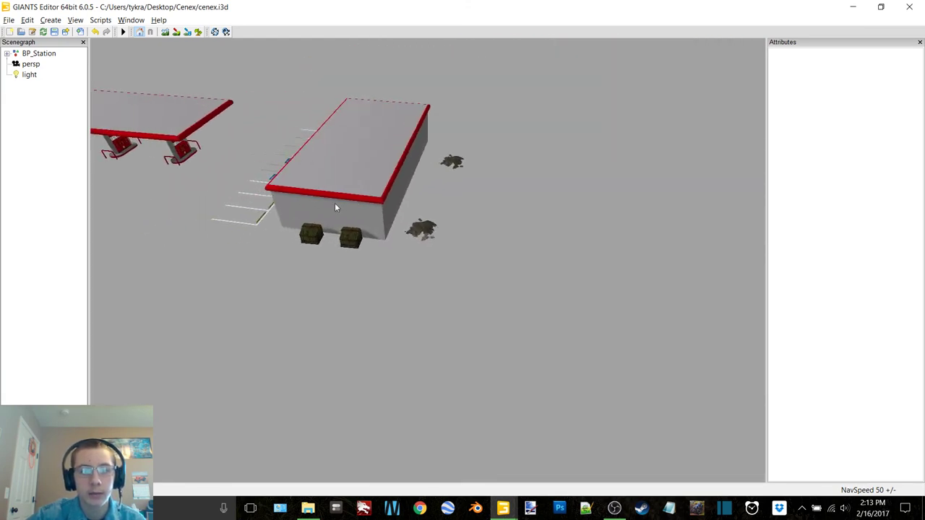
scroll(347, 203, "up", 5)
left_click(404, 201)
key("Delete")
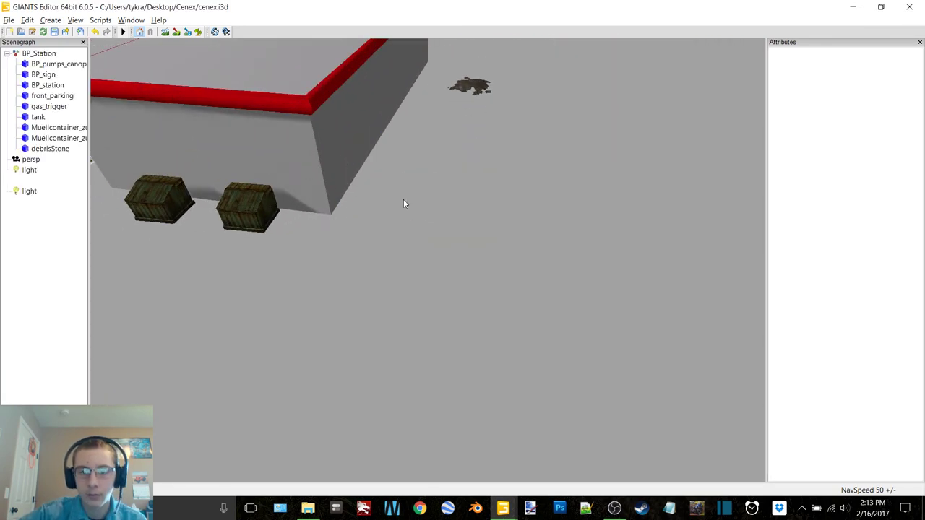
left_click(466, 87)
key("Delete")
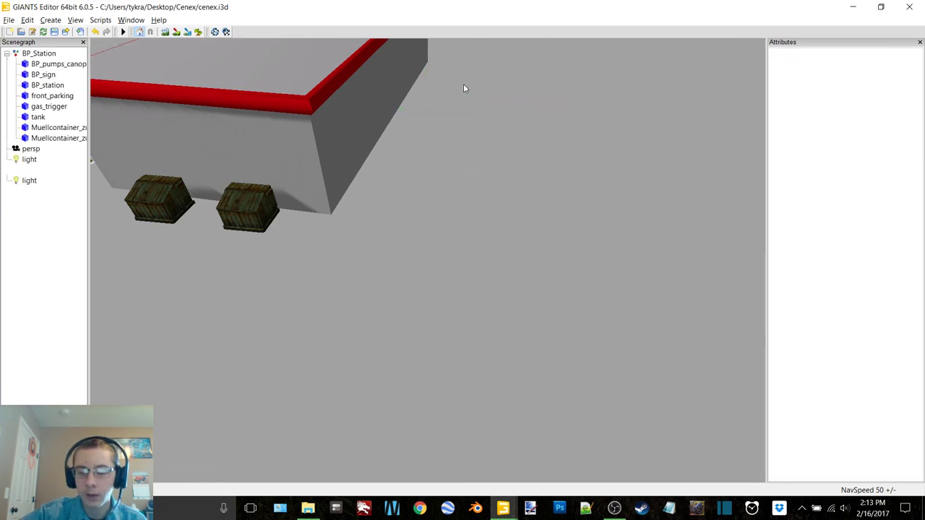
Inspect the station's MVP propane tank cage, the Hot Stuff Pizza sign and the fuel pump canopy.
right_click_drag(195, 424, 443, 258)
right_click_drag(354, 142, 305, 260)
scroll(306, 255, "up", 5)
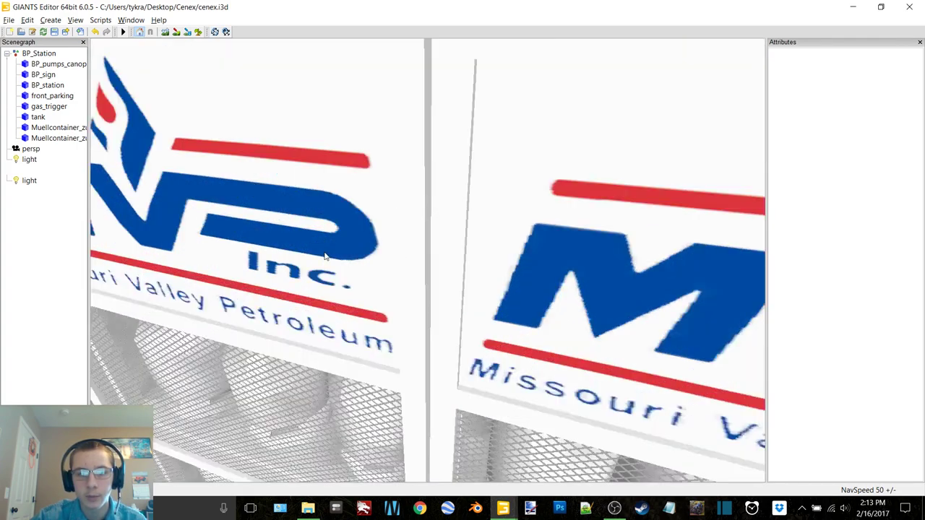
middle_click_drag(324, 254, 322, 252, "alt")
scroll(323, 251, "down", 3)
left_click_drag(322, 252, 352, 226, "alt")
scroll(352, 225, "down", 2)
middle_click_drag(350, 221, 351, 218, "alt")
scroll(389, 235, "up", 3)
right_click_drag(390, 239, 427, 224)
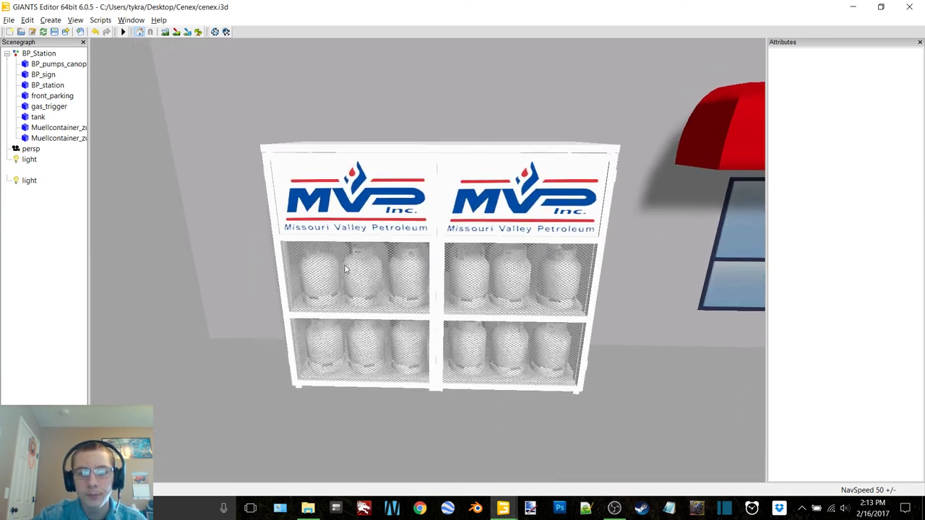
right_click_drag(560, 238, 490, 254)
mouse_move(498, 213)
right_mouse_down()
mouse_move(502, 281)
mouse_move(485, 199)
mouse_move(510, 210)
right_mouse_up()
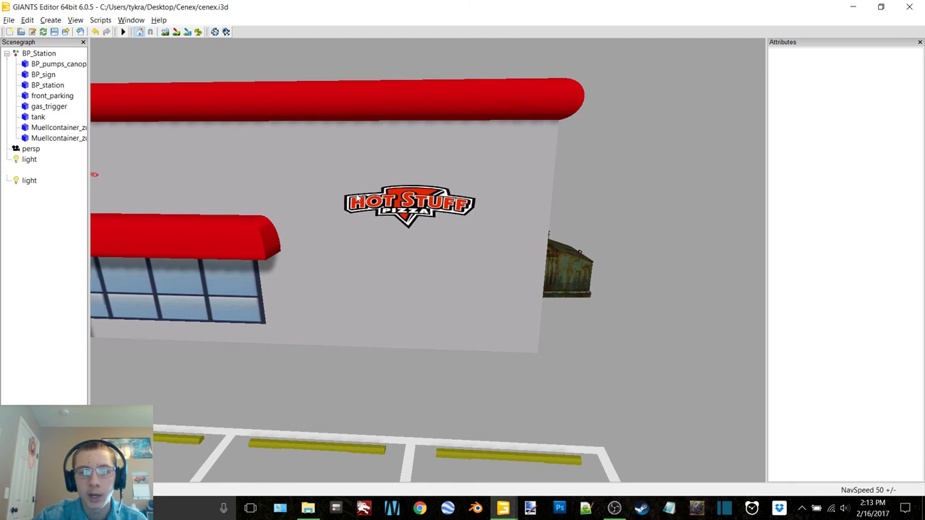
left_click_drag(408, 284, 335, 232, "alt")
right_click_drag(335, 237, 390, 213)
scroll(390, 213, "down", 5)
Close cenex.i3d without saving the changes and clear its folder window off the desktop.
left_click(915, 5)
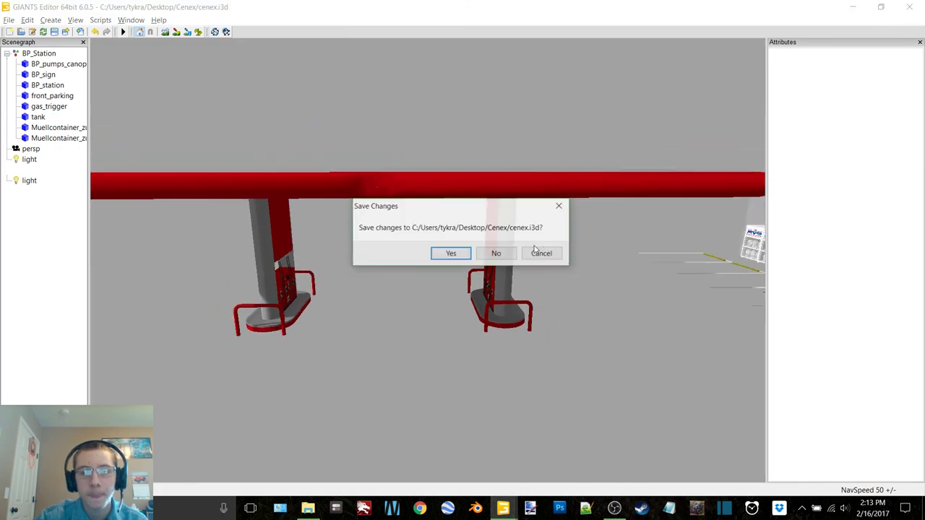
left_click(497, 253)
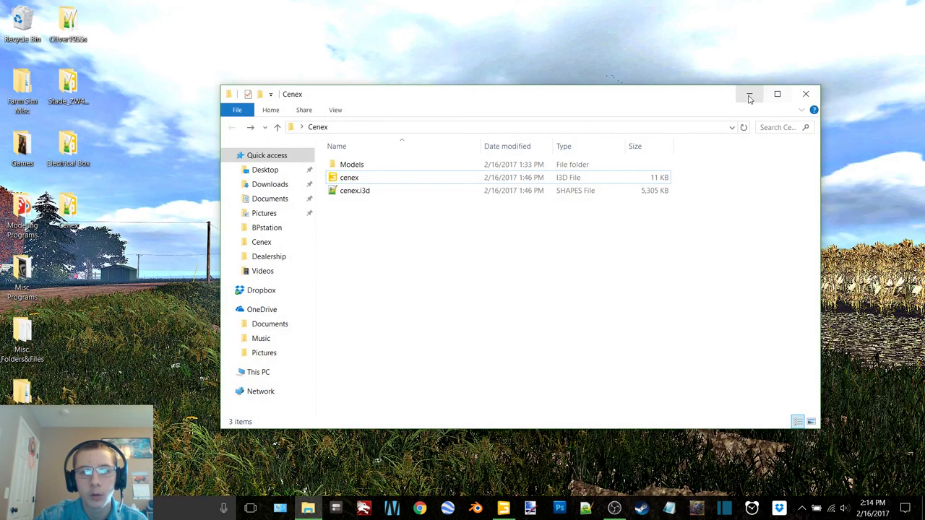
left_click(749, 96)
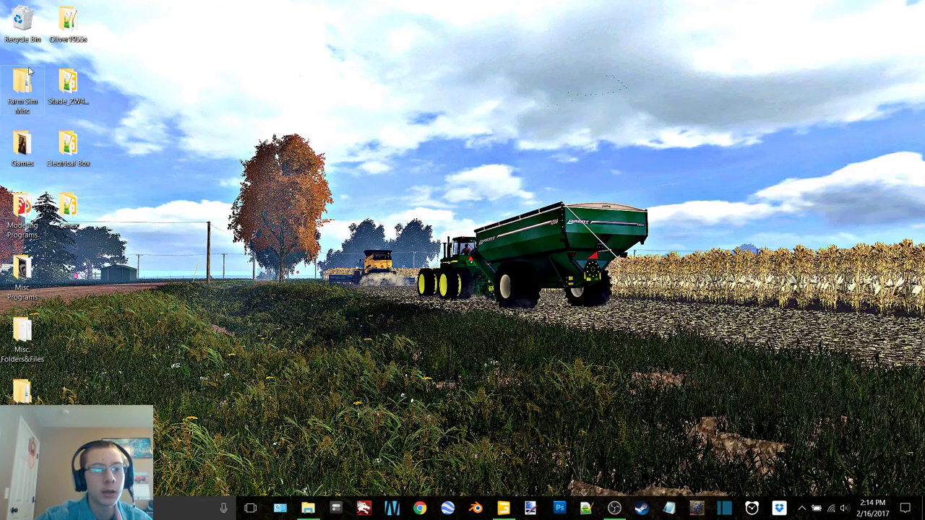
Open the map folder of the MAFM_V2 mod through the FS13 Mods shortcut in the Farm Sim Misc folder.
double_click(29, 70)
left_click(425, 252)
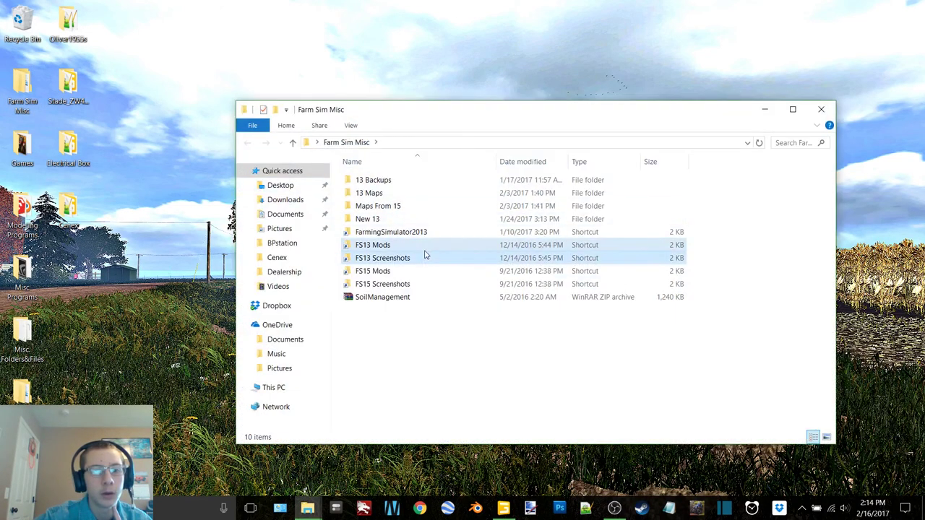
double_click(425, 246)
double_click(407, 181)
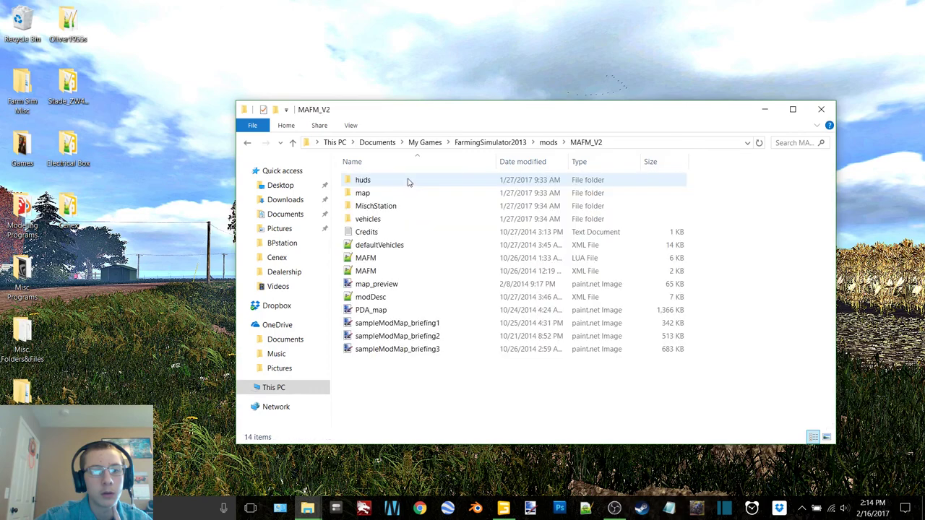
double_click(392, 193)
Try to open the MAFM_V2 map file in GIANTS Editor 6.0.5, force-close the editor and check the recording in OBS.
double_click(397, 298)
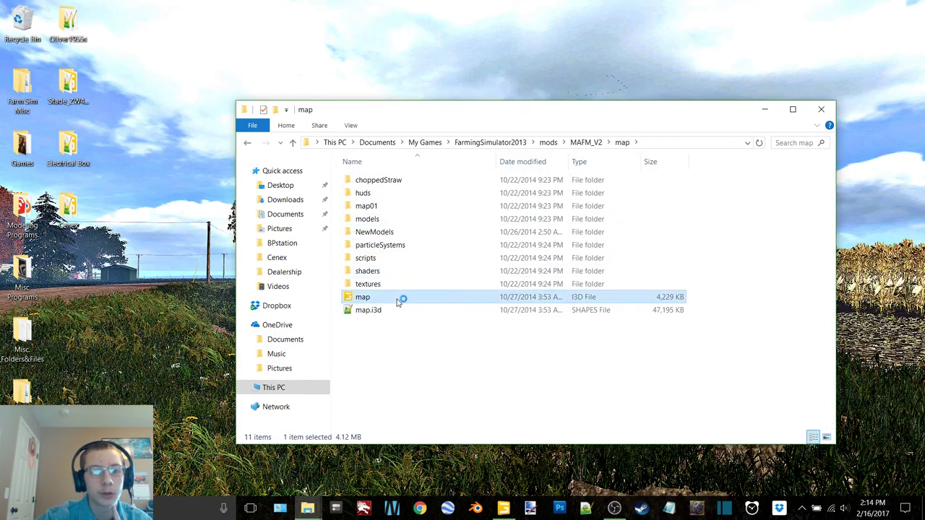
left_click(767, 111)
double_click(502, 233)
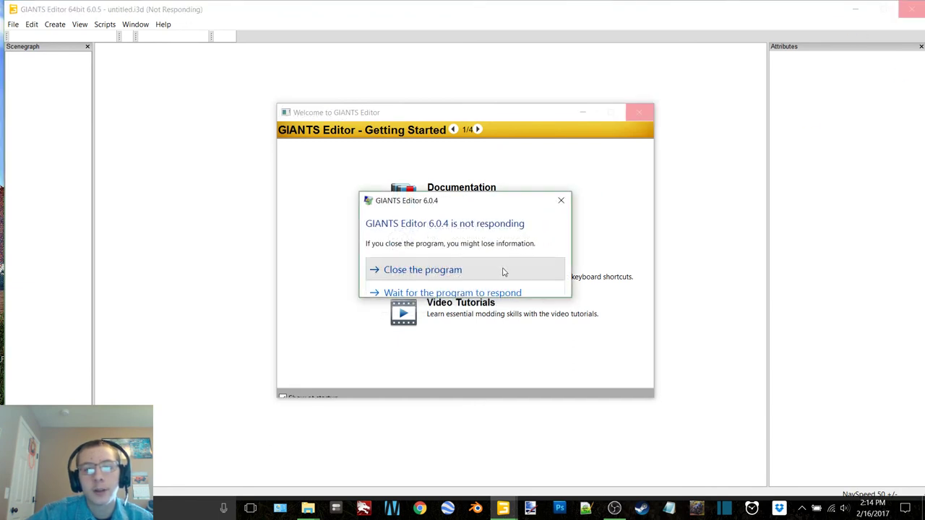
left_click(501, 270)
left_click(542, 283)
left_click(614, 508)
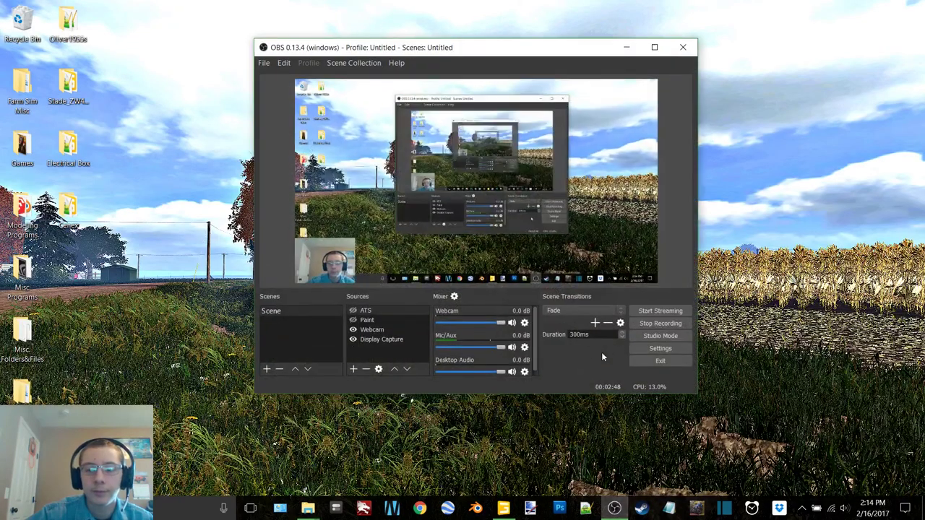
left_click(626, 45)
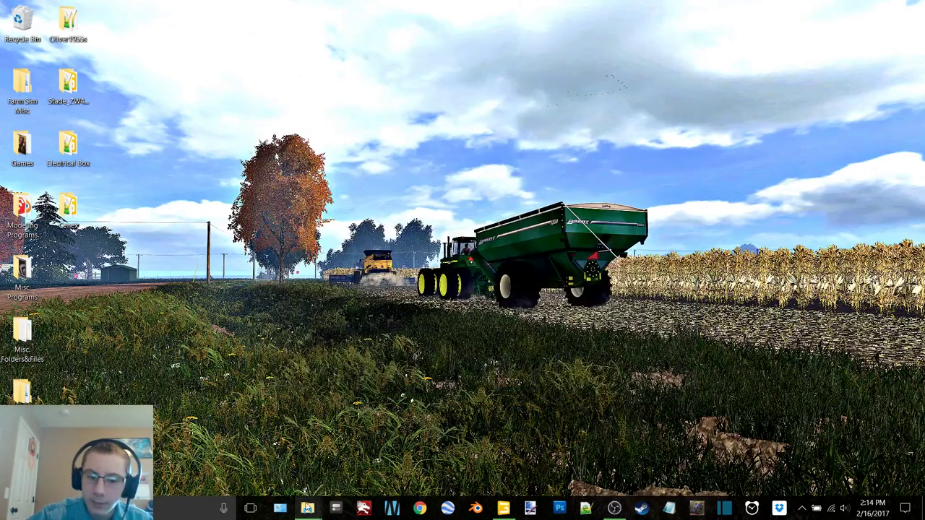
Open the MAFM_V2 map file in GIANTS Editor 5.5.2, dismiss the welcome window and maximize the editor.
left_click(309, 506)
left_click(277, 462)
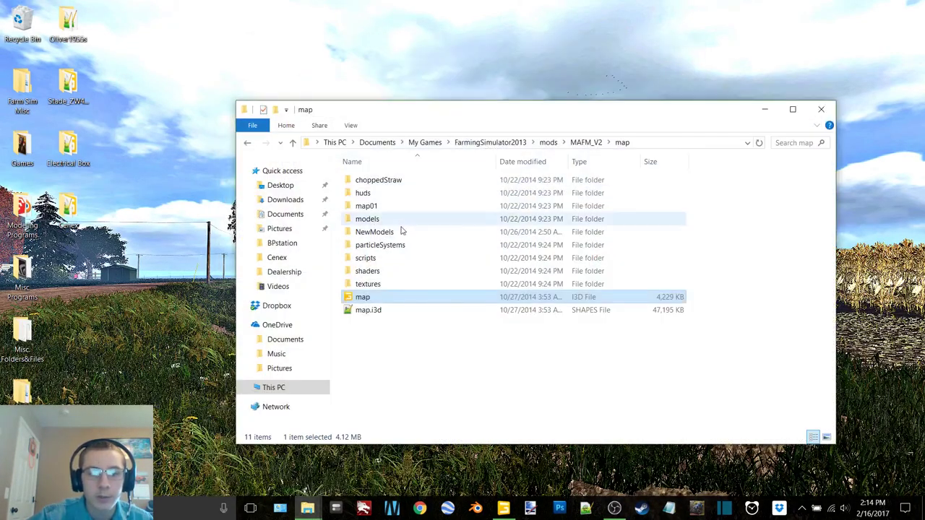
double_click(405, 298)
left_click(508, 257)
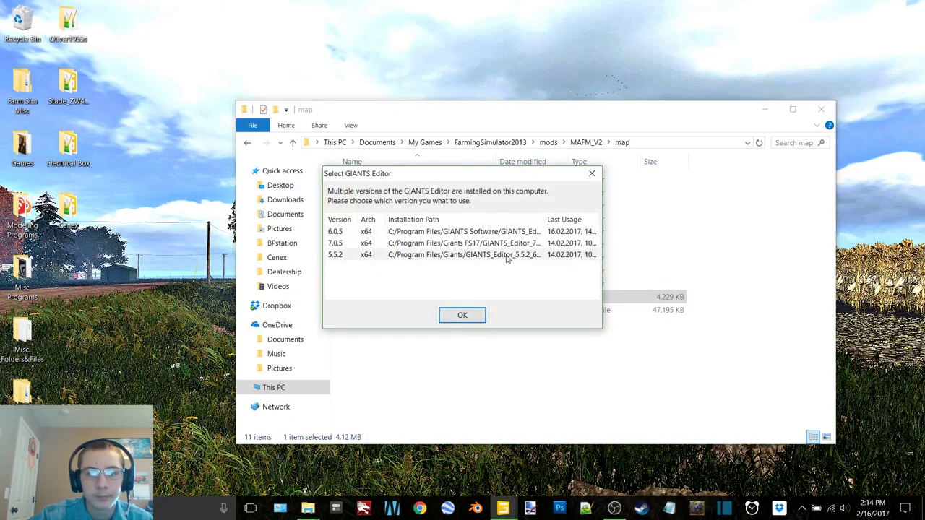
double_click(507, 256)
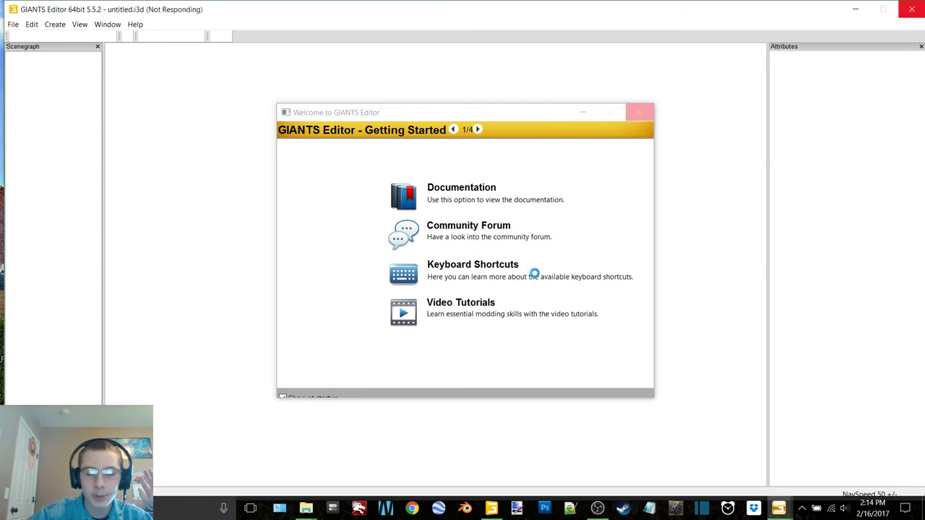
left_click(597, 508)
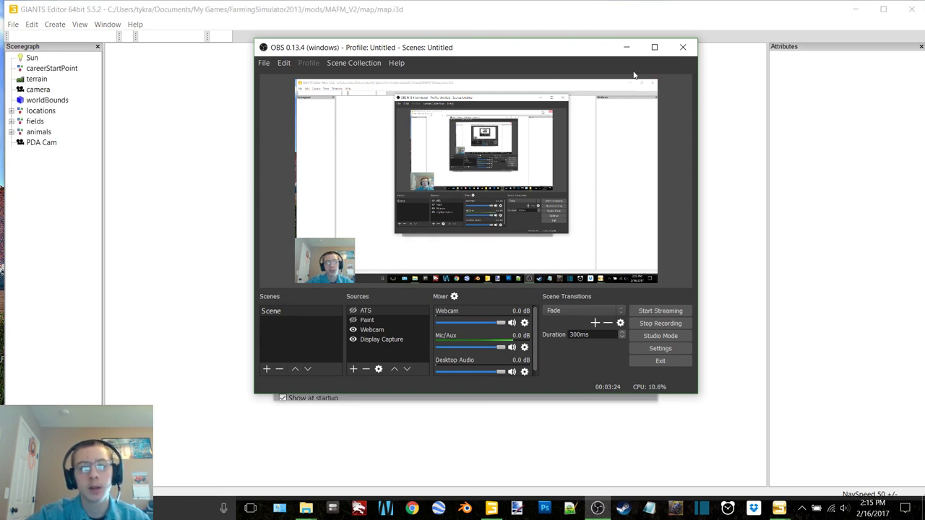
left_click(628, 47)
left_click(641, 112)
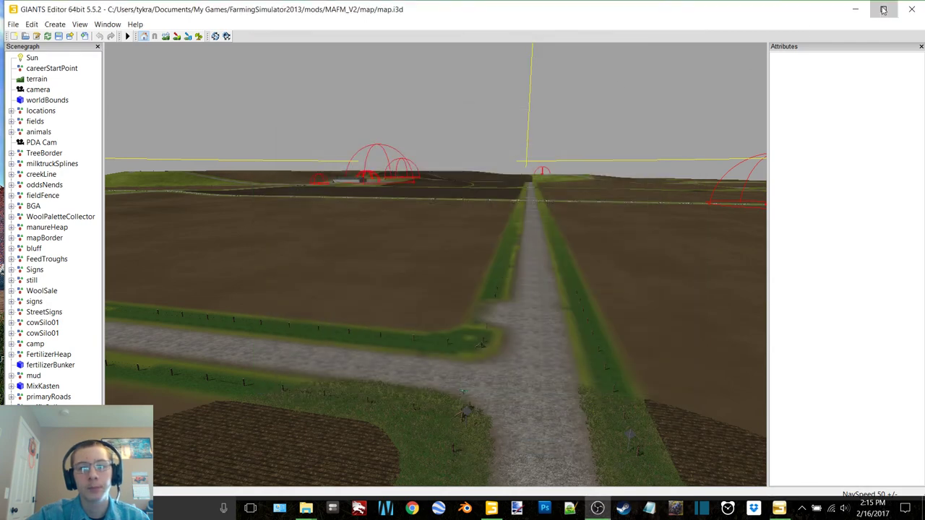
left_click(883, 9)
Survey the MAFM_V2 map from the farm sites to the town, ending at the realty office's front entrance.
left_click_drag(531, 211, 364, 182, "alt")
middle_click_drag(363, 182, 375, 402, "alt")
right_click_drag(422, 247, 563, 221, "alt")
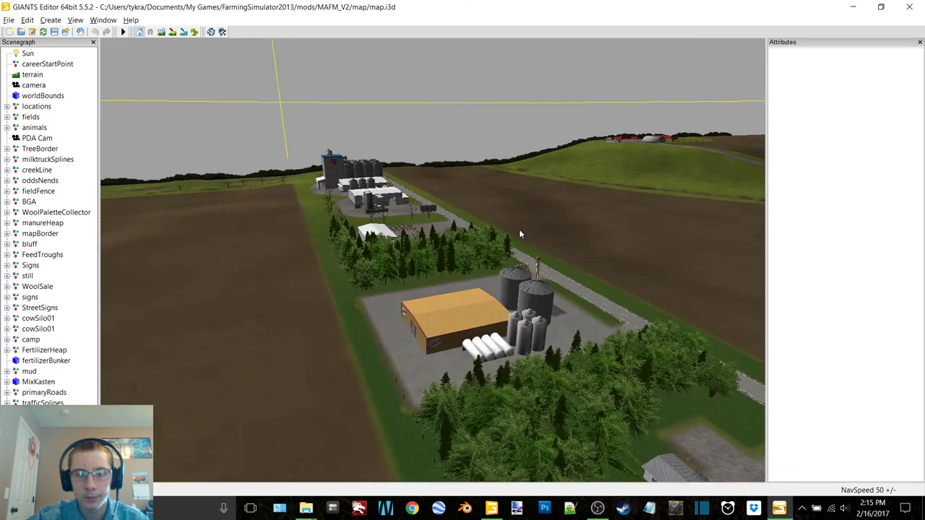
right_click_drag(512, 239, 482, 242, "alt")
mouse_move(483, 243)
middle_mouse_down("alt")
mouse_move(455, 241)
mouse_move(399, 214)
mouse_move(557, 217)
mouse_move(501, 325)
mouse_move(221, 380)
mouse_move(487, 237)
middle_mouse_up("alt")
right_click_drag(486, 237, 556, 209, "alt")
middle_click_drag(556, 209, 349, 312, "alt")
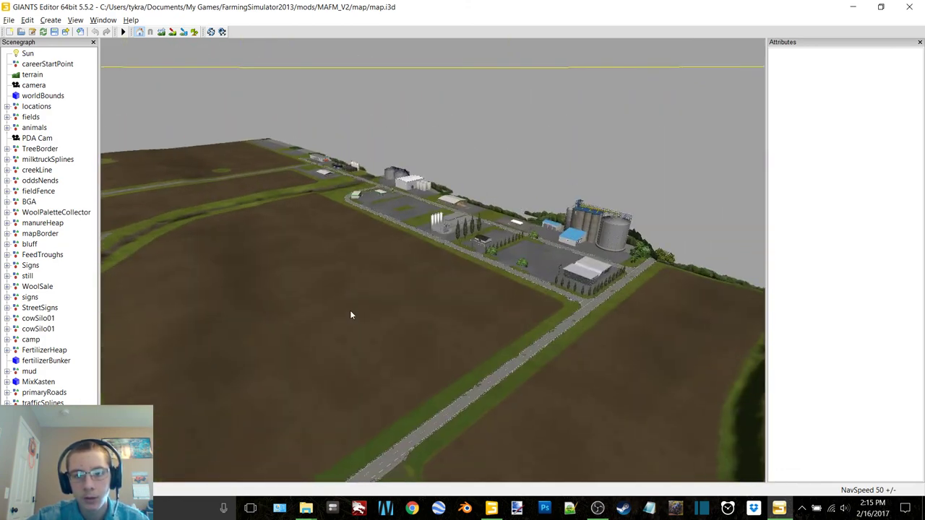
right_click_drag(350, 312, 608, 195, "alt")
middle_click_drag(608, 194, 251, 338, "alt")
right_click_drag(251, 338, 444, 242, "alt")
middle_click_drag(444, 242, 438, 255, "alt")
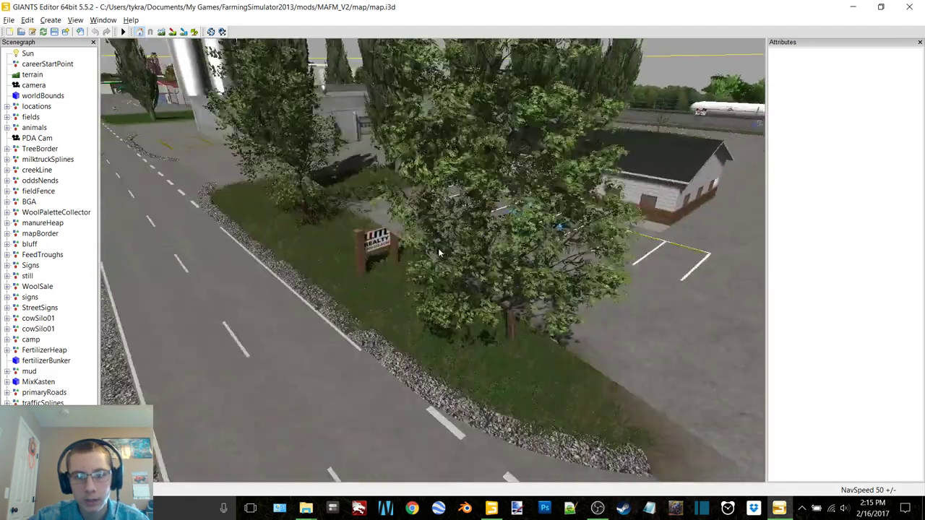
right_click_drag(438, 256, 434, 252, "alt")
middle_click_drag(433, 252, 419, 265, "alt")
right_click_drag(419, 265, 449, 259, "alt")
scroll(456, 255, "up", 3)
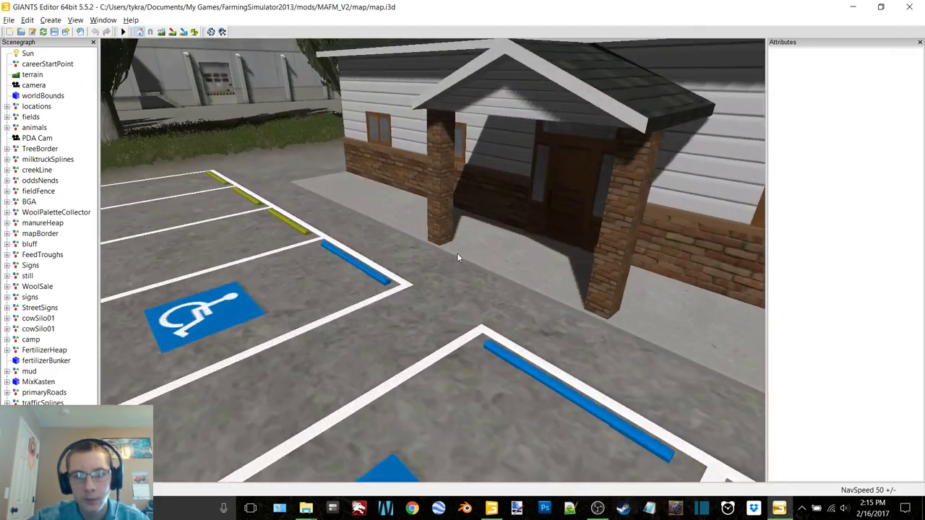
Select the whole UM_Realty_Office group by way of the map frame on the wall inside the realty office.
left_click_drag(457, 253, 452, 246, "alt")
scroll(440, 254, "up", 5)
middle_click_drag(444, 256, 499, 235, "alt")
left_click(499, 235)
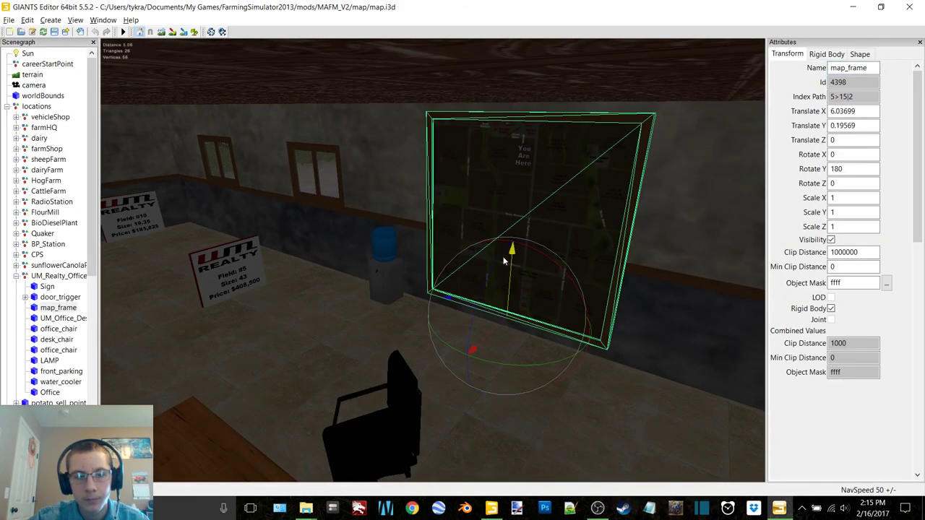
double_click(54, 279)
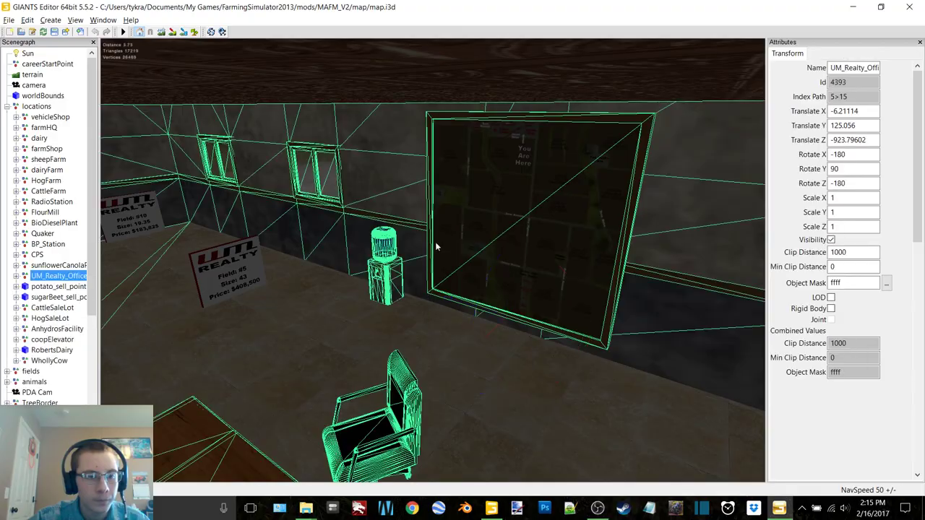
Examine the realty office from its interior furniture and field signs out to an overview of the building, parking lines and roadside sign.
left_click_drag(435, 244, 296, 249, "alt")
left_click_drag(492, 252, 406, 248, "alt")
scroll(405, 244, "down", 3)
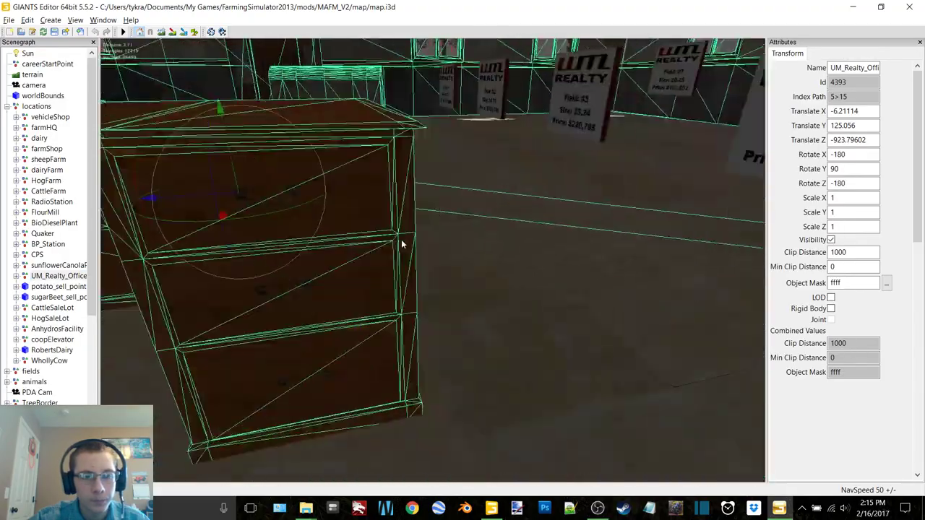
scroll(324, 279, "up", 4)
middle_click_drag(337, 285, 515, 237)
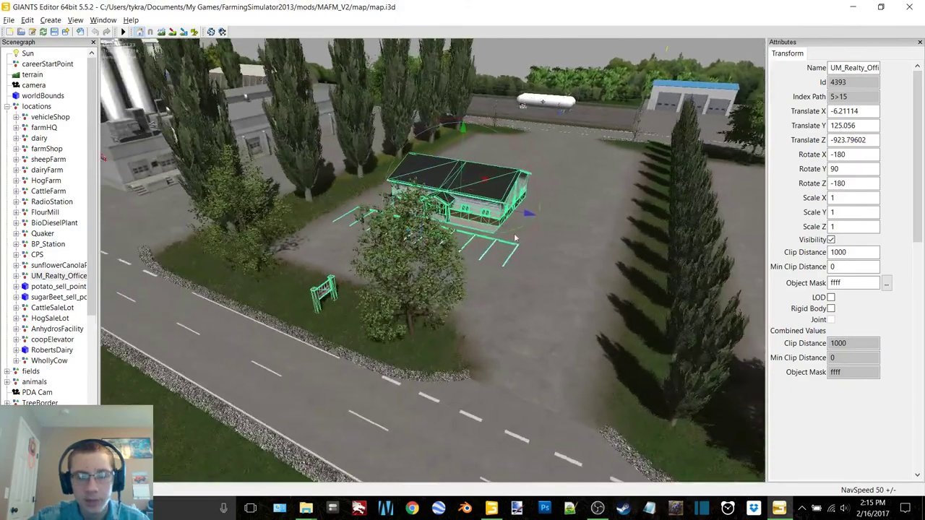
Minimize the MAFM_V2 editor and its map folder, and open the Downloads folder ready for a file search.
left_click(840, 6)
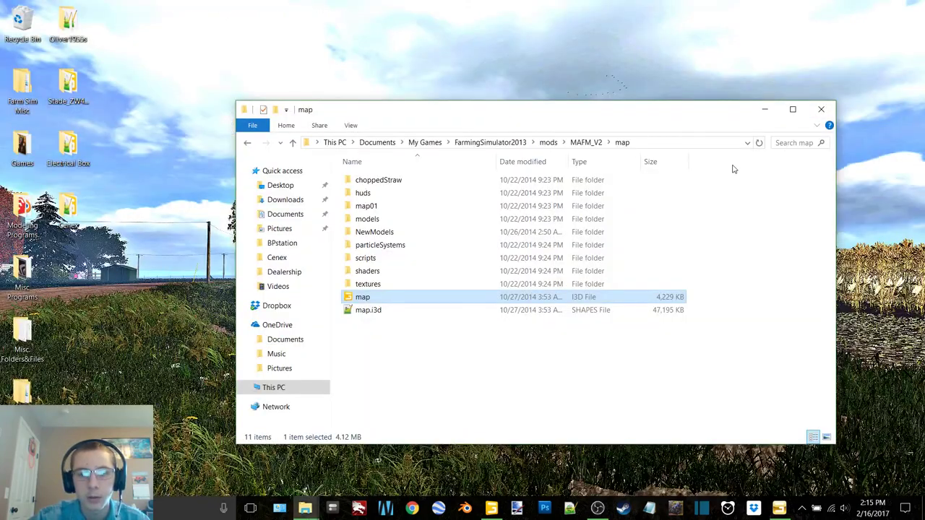
left_click(766, 110)
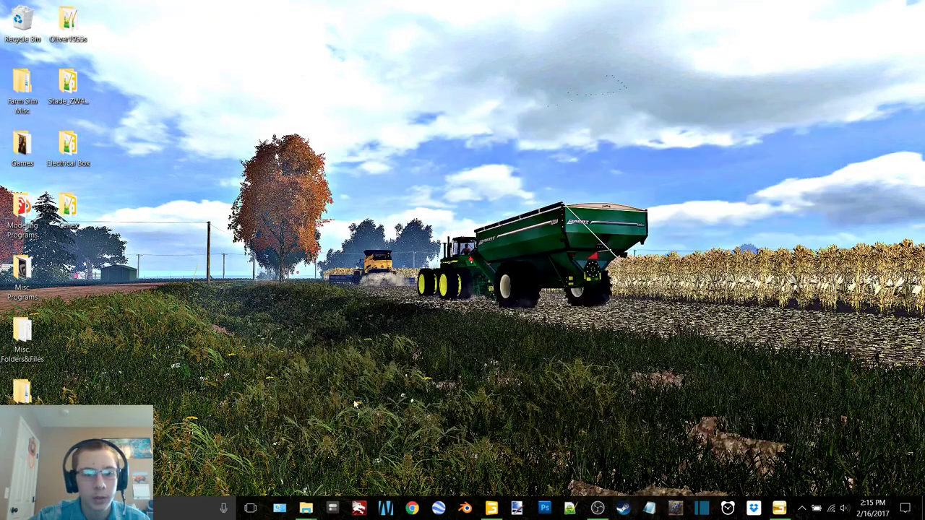
right_click(305, 509)
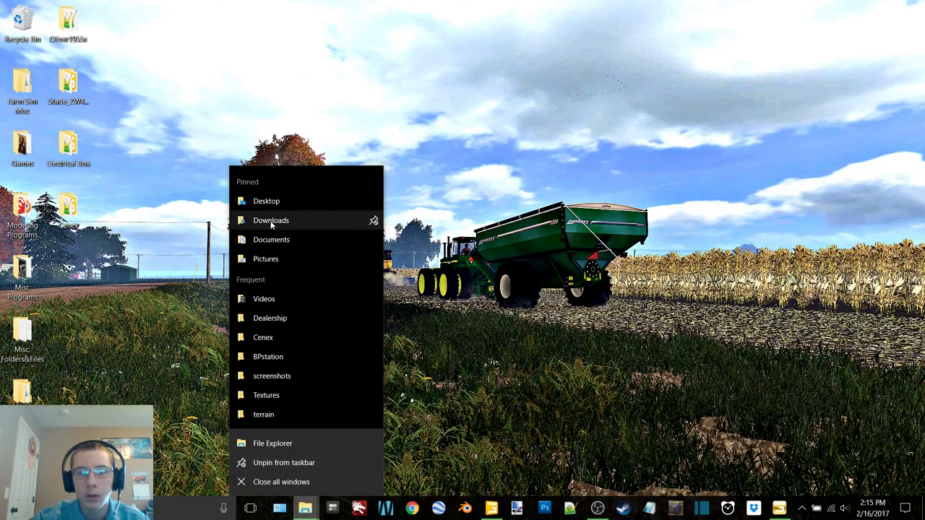
left_click(352, 219)
left_click(851, 142)
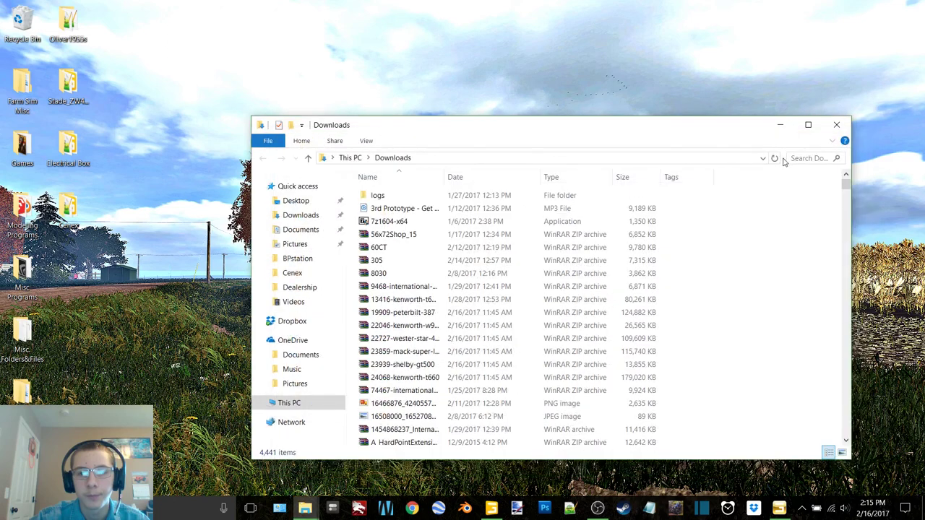
left_click(798, 157)
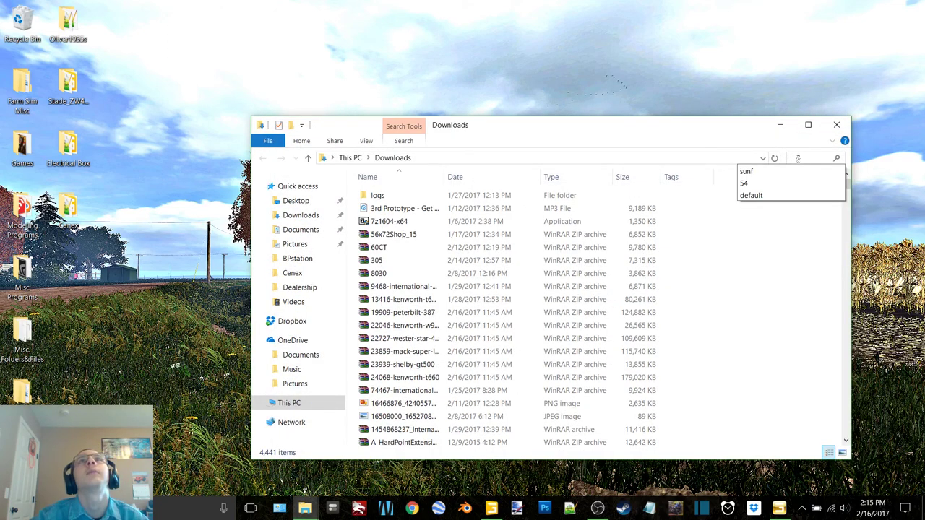
left_click(798, 158)
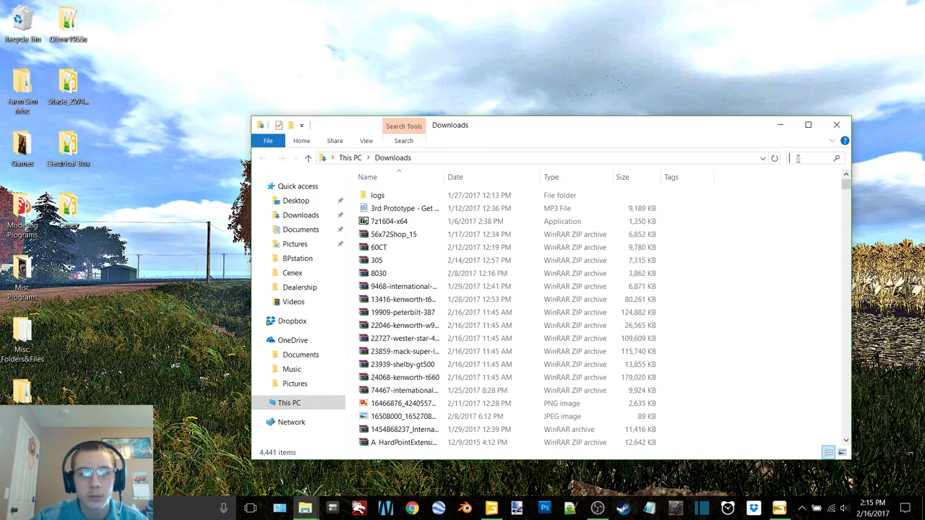
left_click(779, 125)
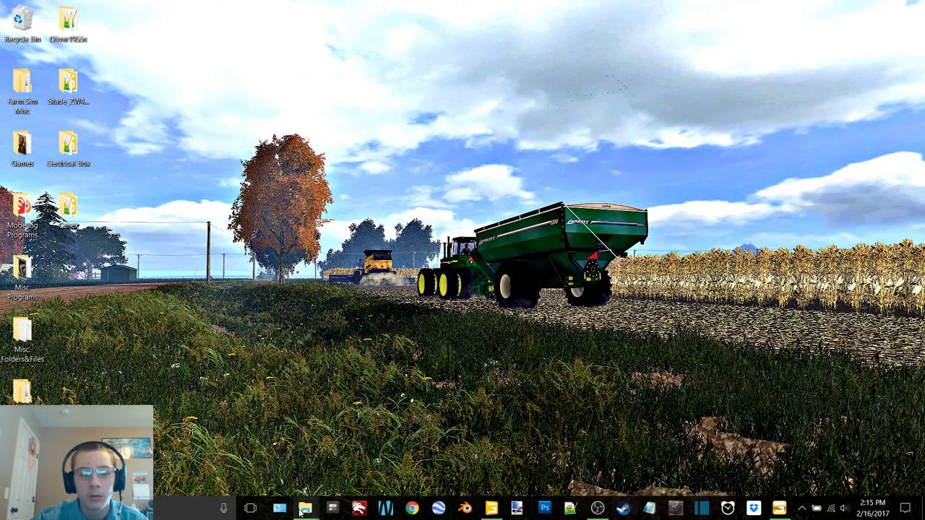
mouse_move(303, 510)
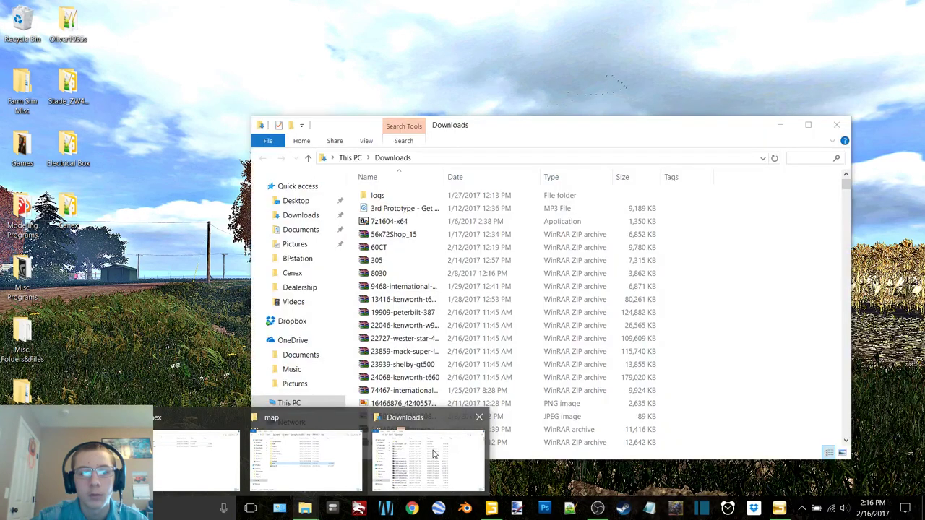
left_click(434, 454)
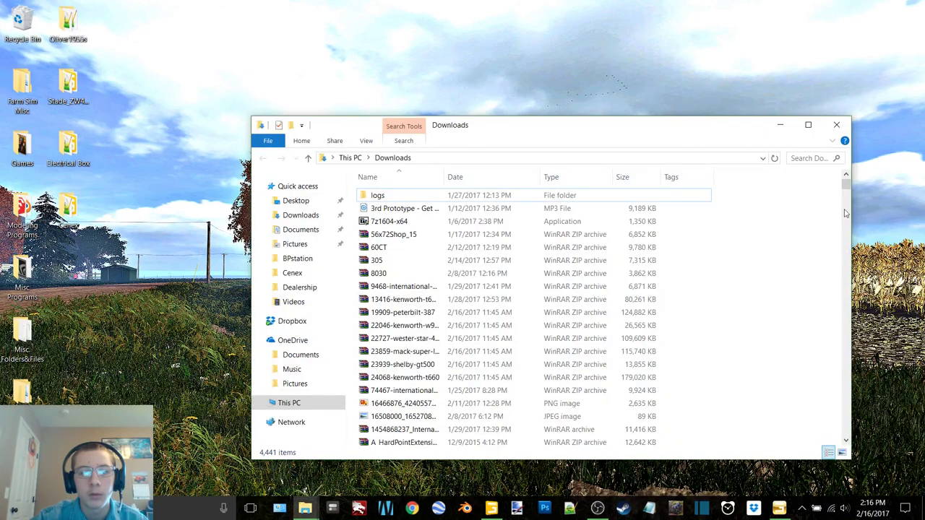
left_click(808, 158)
left_click(781, 302)
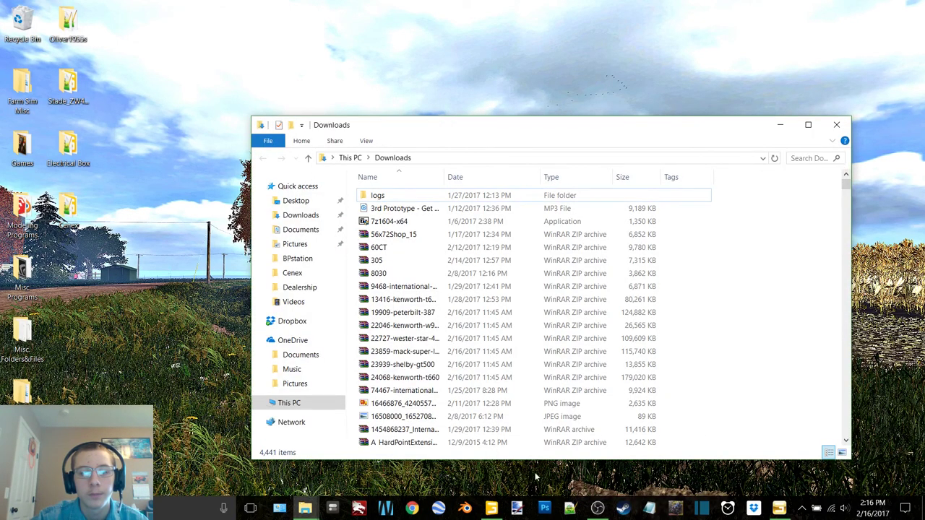
In Chrome, look through the YouTube channel's playlists down to Belgique Profound for the map's name, and close the browser.
left_click(411, 508)
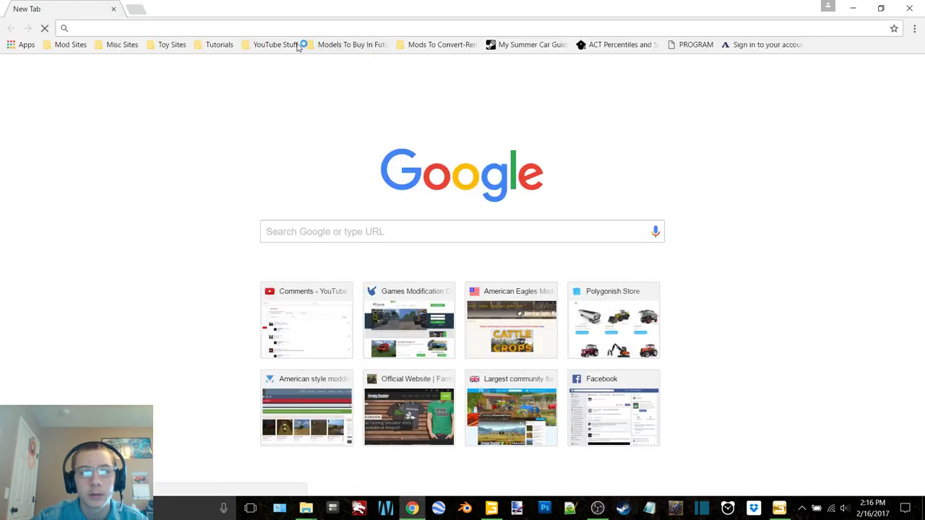
left_click(275, 44)
left_click(299, 62)
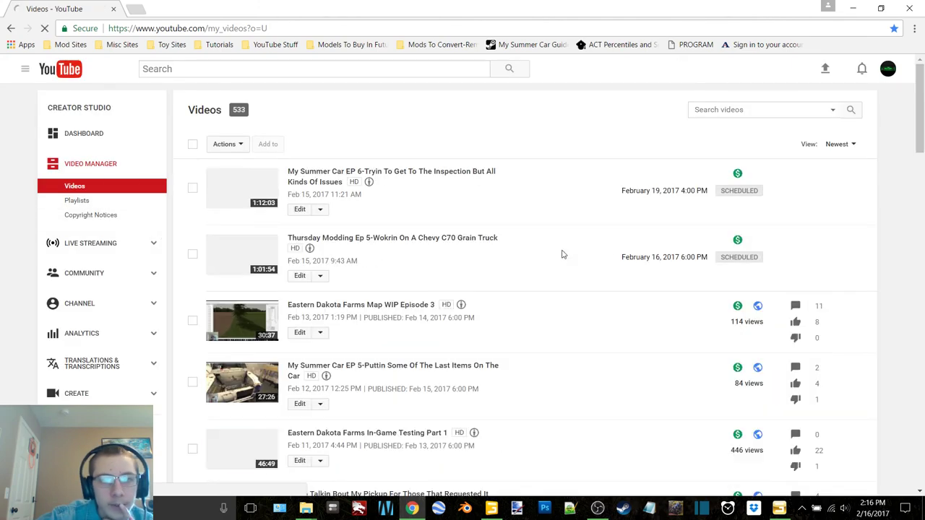
left_click(76, 200)
scroll(646, 210, "down", 2)
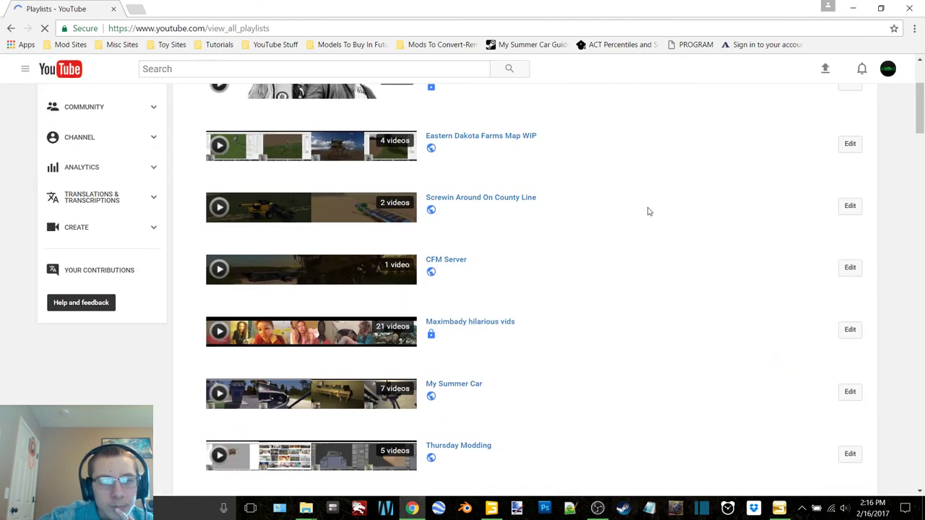
scroll(649, 211, "down", 6)
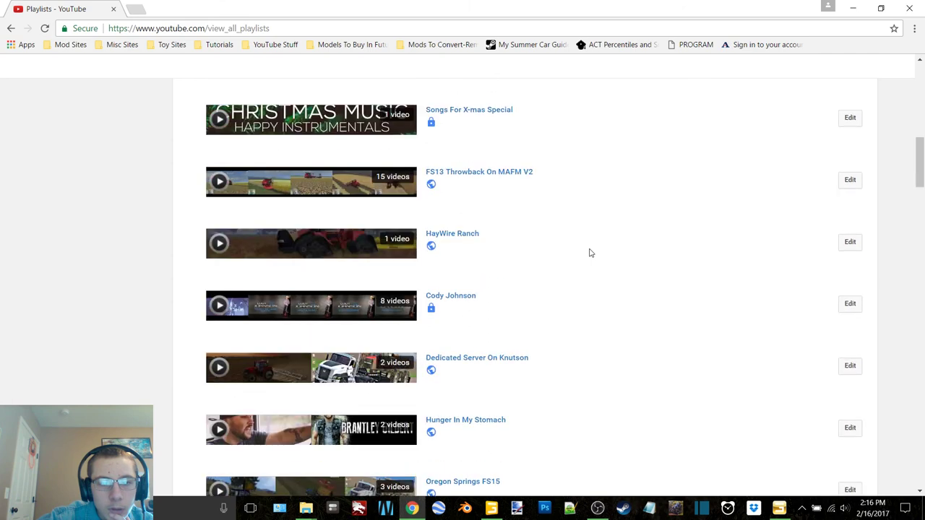
scroll(589, 253, "down", 7)
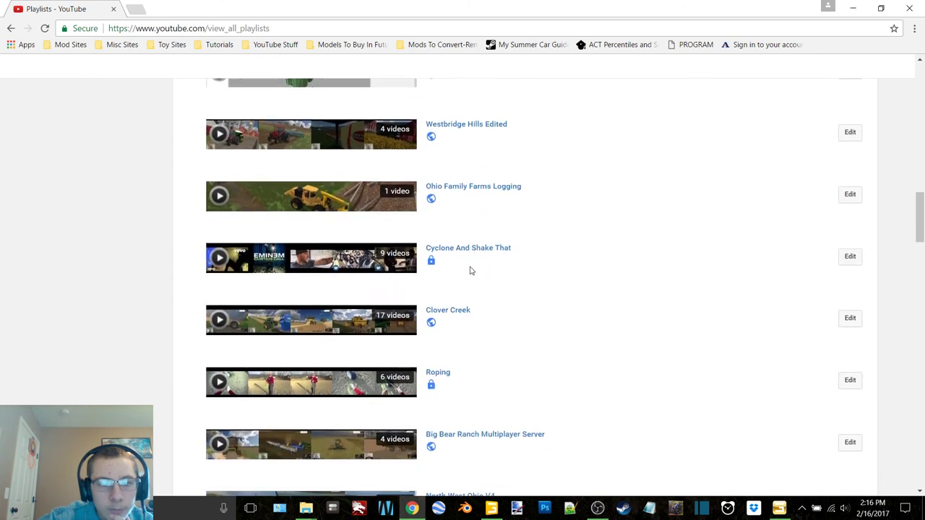
scroll(470, 270, "down", 8)
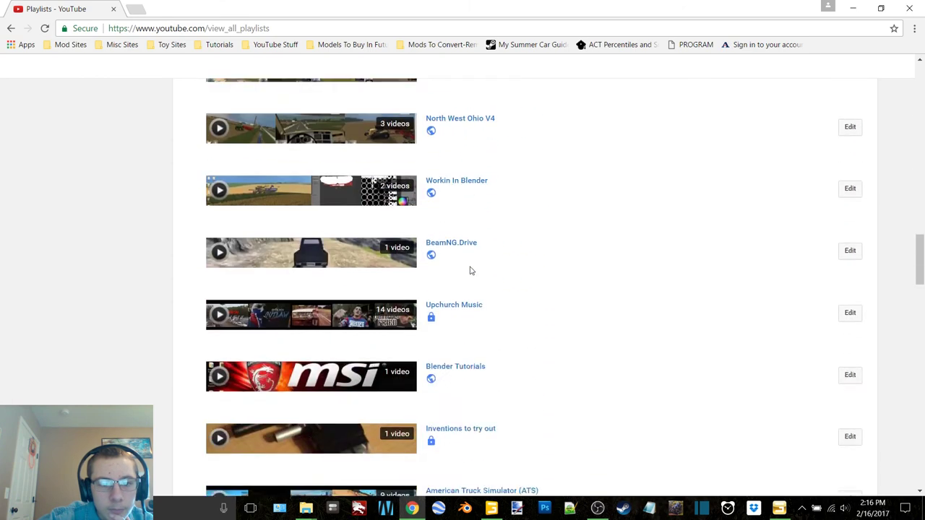
scroll(469, 270, "down", 2)
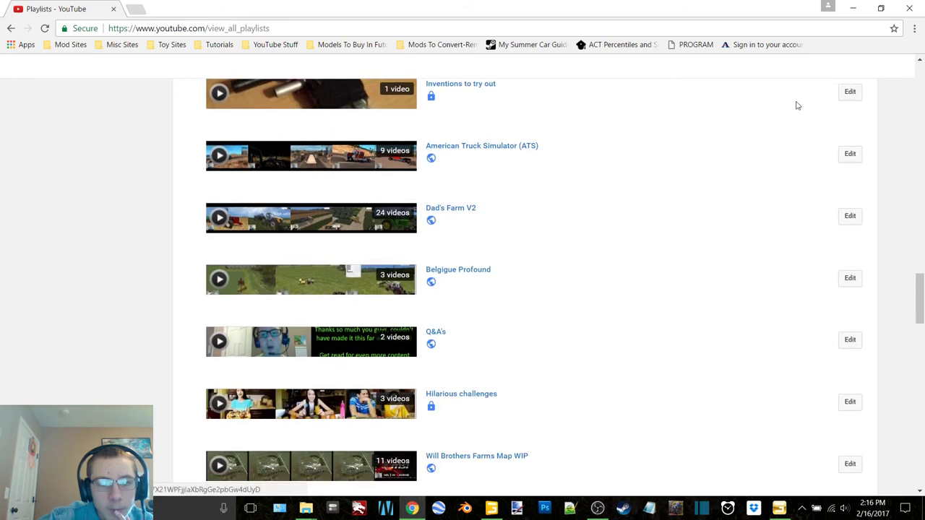
left_click(923, 2)
Search Downloads for "bel", put the GIANTSContest2013_Belgique_Profonde_2_LuxFarm_Ls archive on the desktop and close the folder window.
left_click(801, 157)
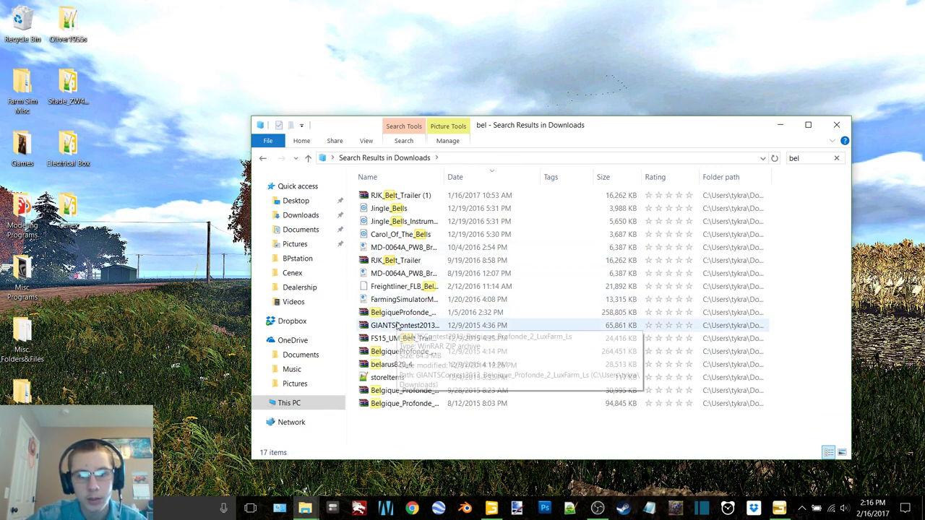
right_click(397, 326)
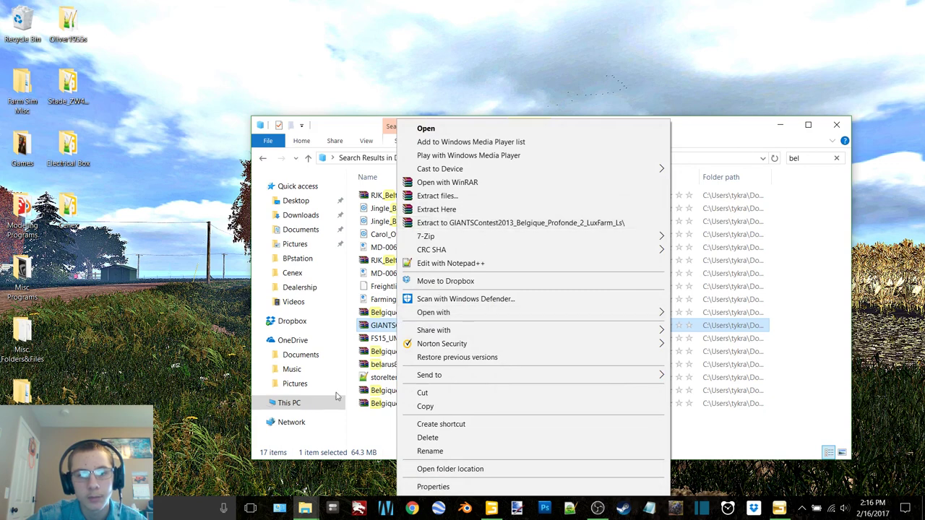
left_click(376, 436)
left_click(399, 330)
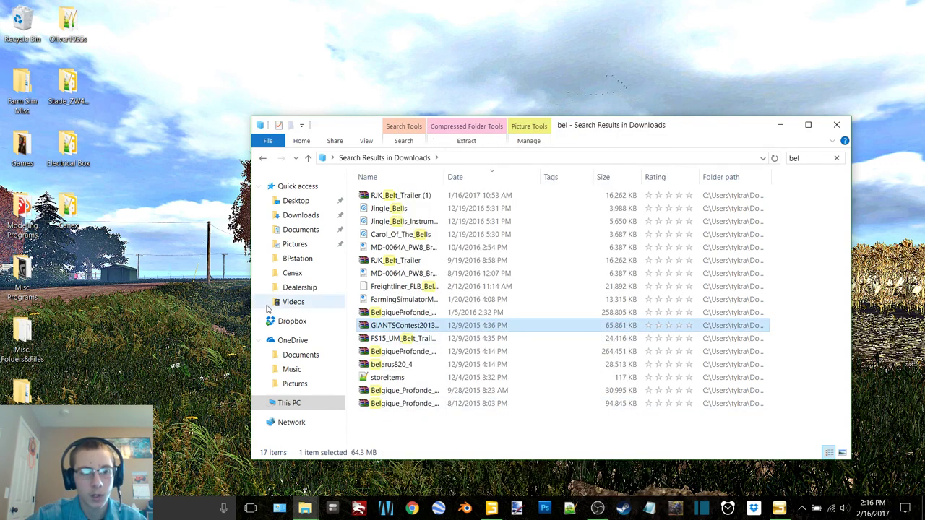
left_click(214, 303)
left_click(833, 127)
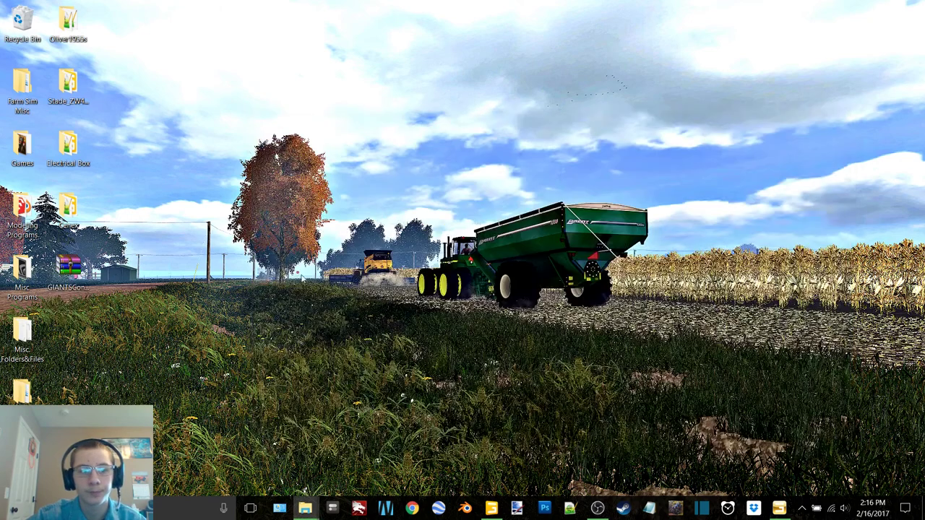
Extract the Belgique Profonde archive into its own folder on the desktop and open the map folder inside it.
right_click(66, 268)
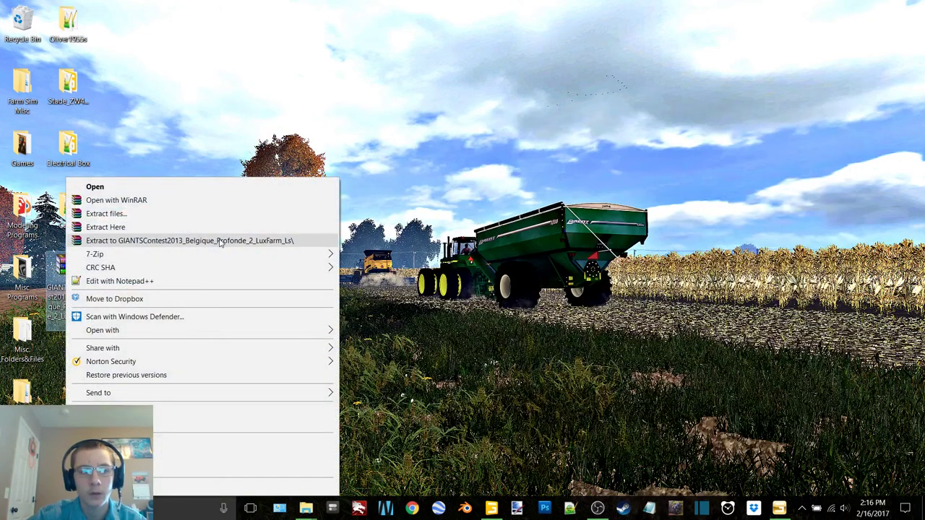
left_click(221, 240)
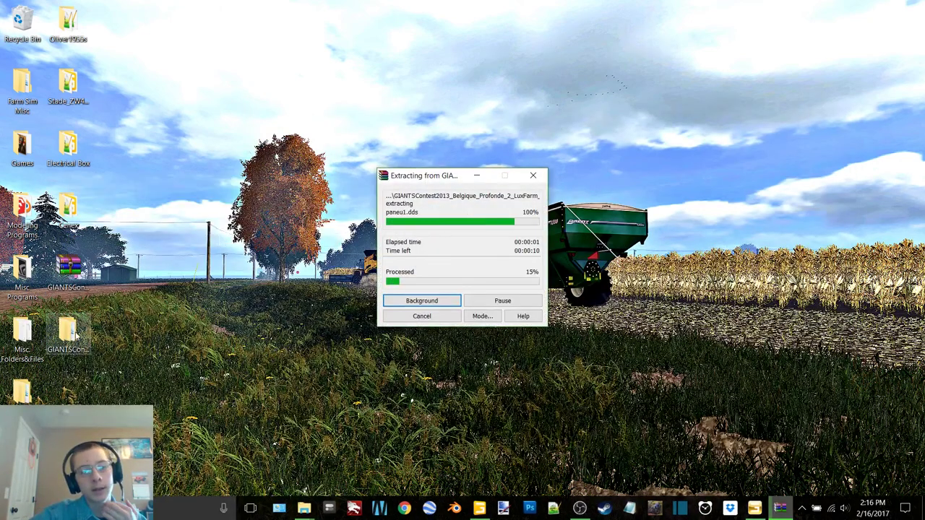
double_click(72, 333)
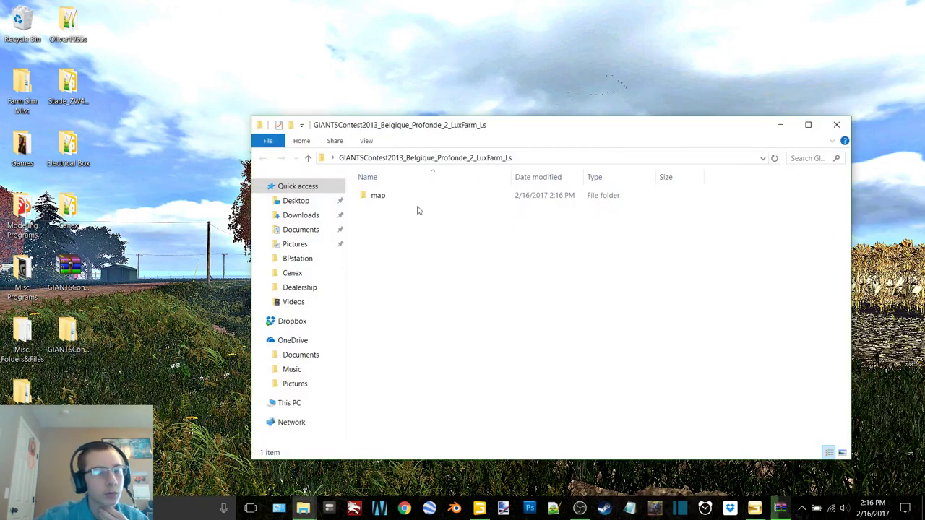
double_click(414, 200)
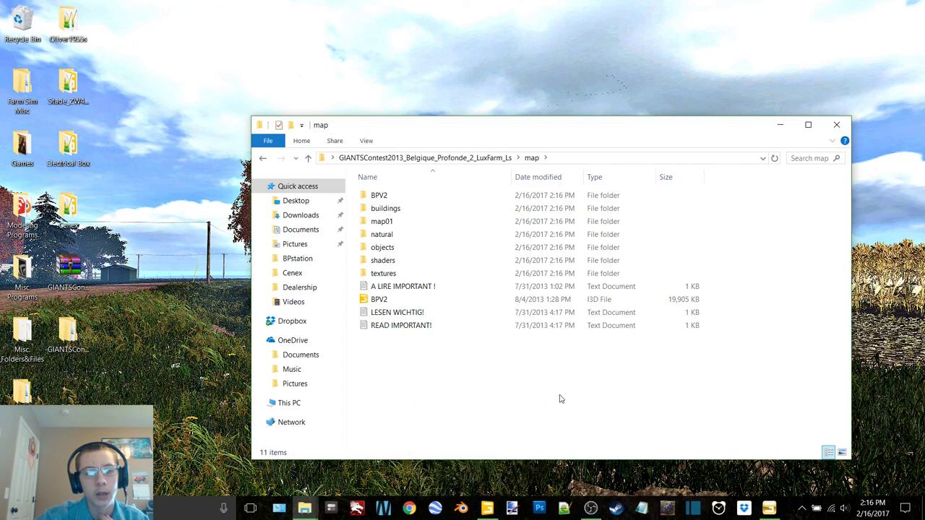
Open the BPV2 map file in GIANTS Editor 5.5.2, dismiss the welcome window and maximize the editor.
double_click(400, 299)
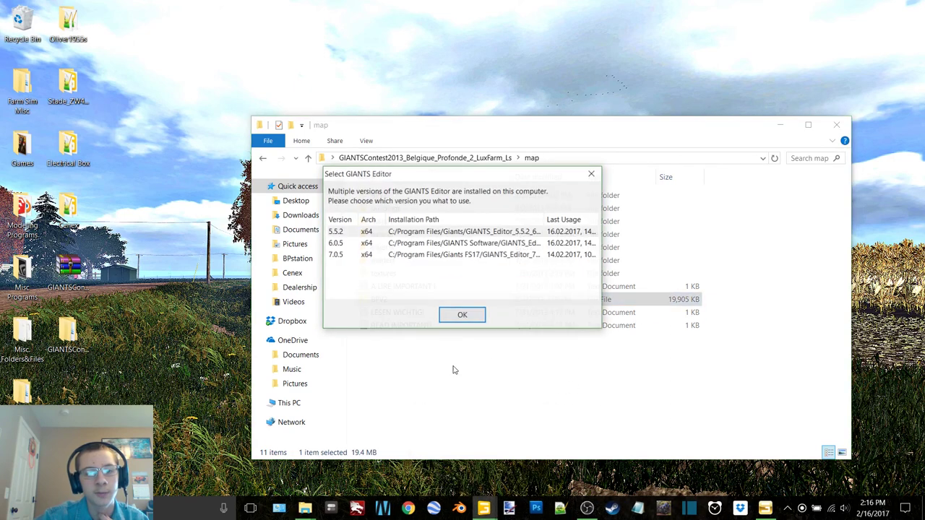
double_click(468, 234)
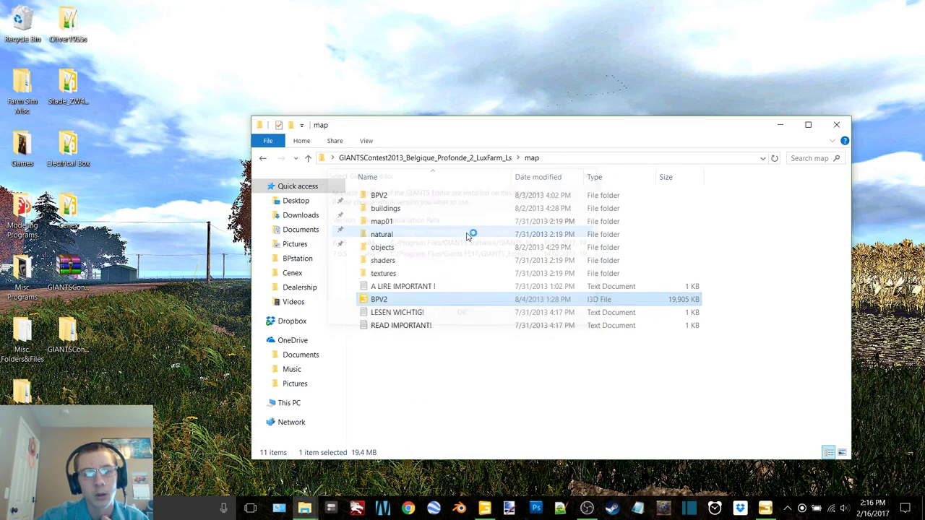
left_click(779, 125)
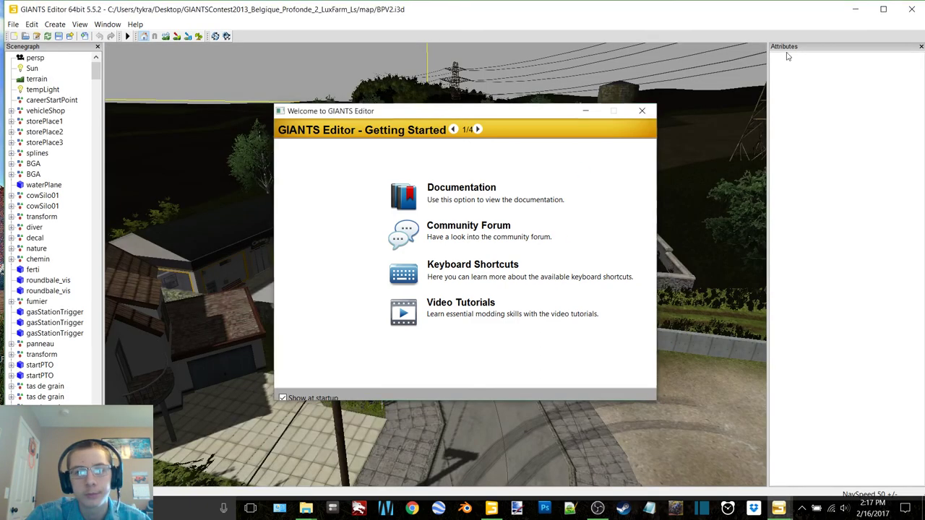
left_click(643, 111)
left_click(883, 9)
Go inside the Century 21 office on the BPV2 map and select the building by its window wall.
left_click_drag(477, 266, 675, 257, "alt")
scroll(399, 254, "up", 5)
scroll(387, 240, "up", 4)
scroll(397, 245, "up", 6)
scroll(371, 241, "up", 7)
left_click_drag(390, 246, 506, 244, "alt")
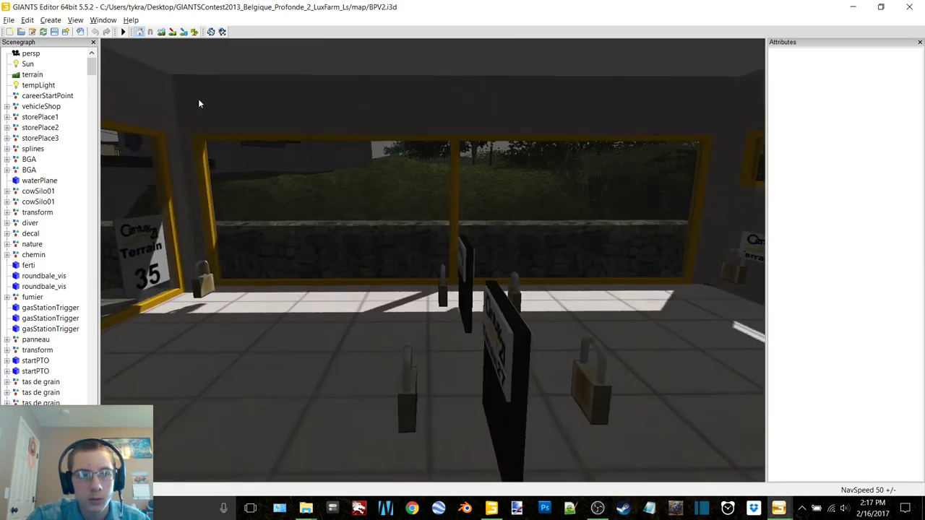
left_click(320, 200)
scroll(65, 289, "down", 4)
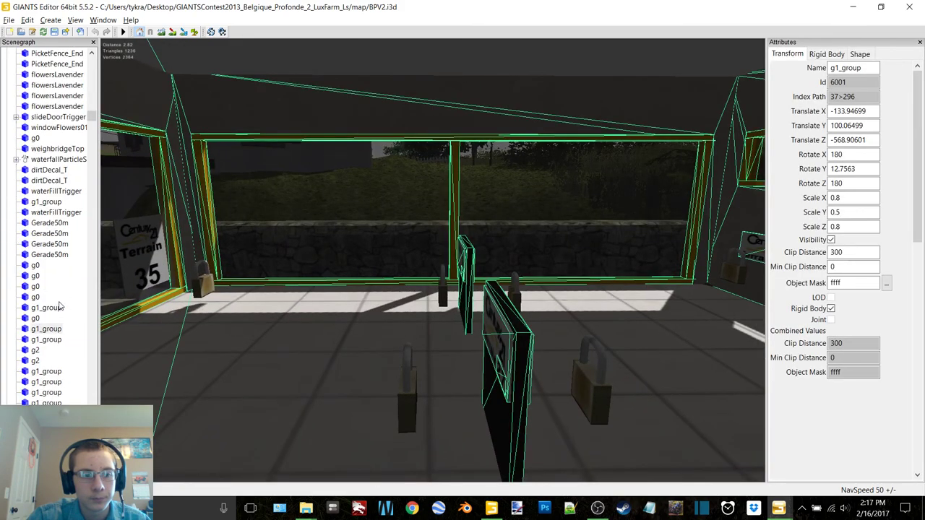
Inspect the Century 21 building's front sign and the terrain signs inside, and close the BPV2 map's editor.
left_click_drag(335, 141, 539, 132, "alt")
scroll(539, 132, "down", 3)
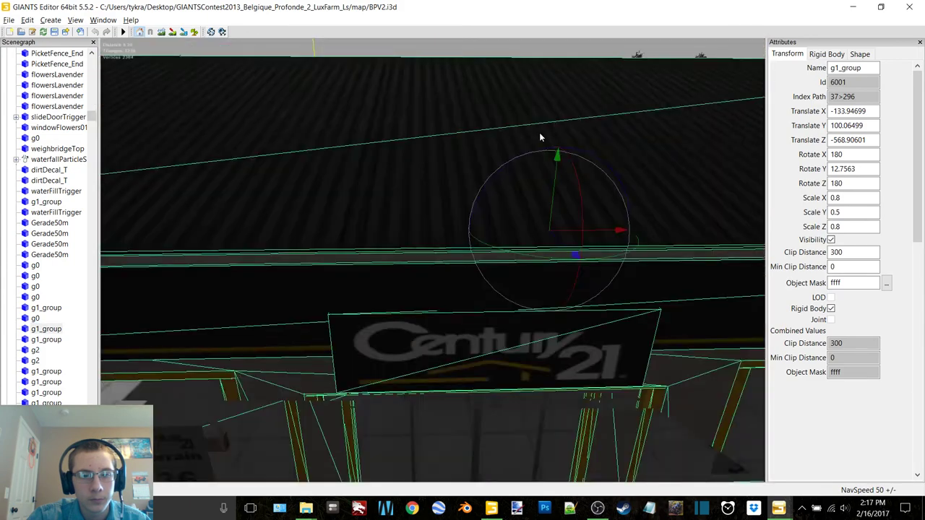
middle_click_drag(372, 228, 366, 230, "alt")
scroll(376, 228, "up", 3)
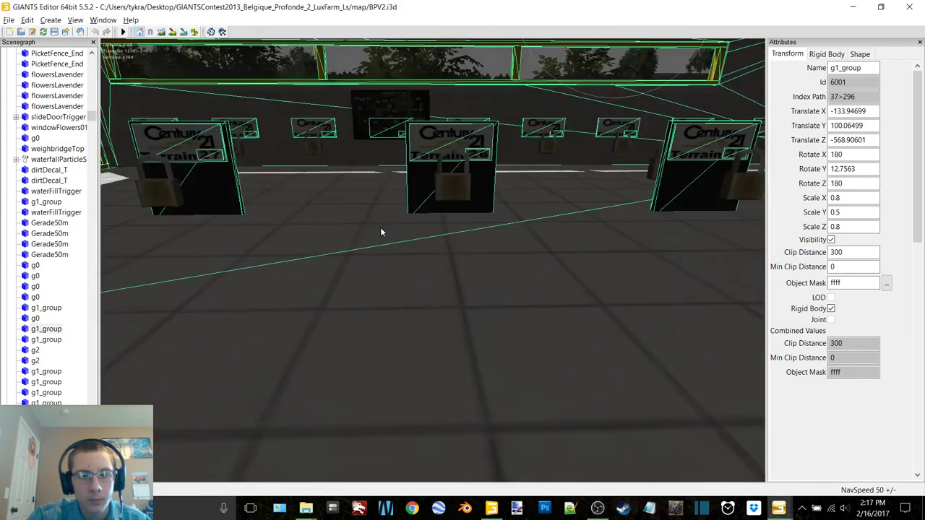
left_click(909, 6)
left_click(549, 258)
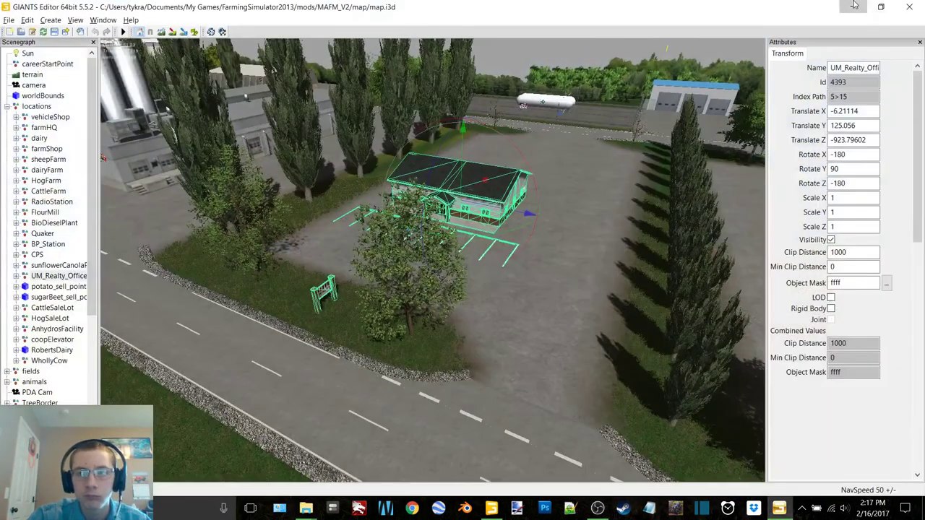
Delete the GIANTS archive and its extracted folder from the desktop and move the Century 21 folder into their place.
left_click(854, 6)
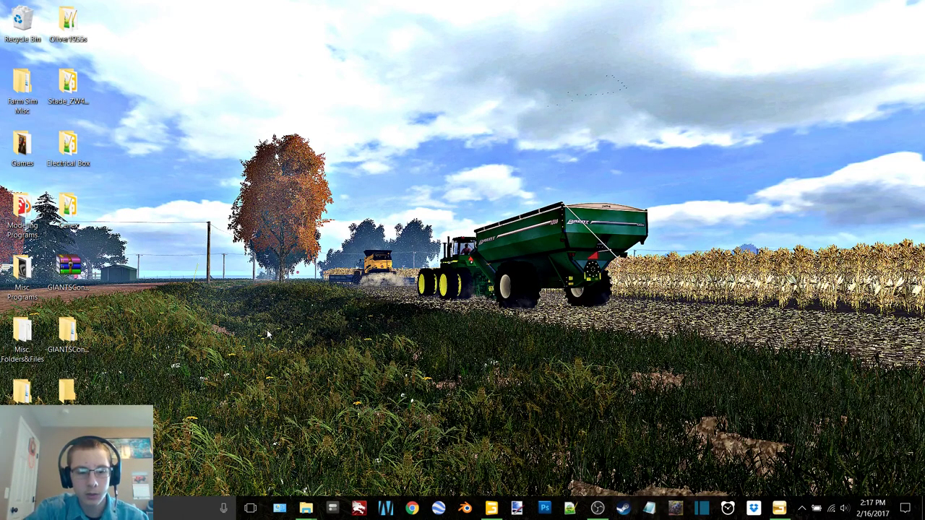
left_click_drag(108, 333, 21, 22)
left_click_drag(67, 390, 65, 273)
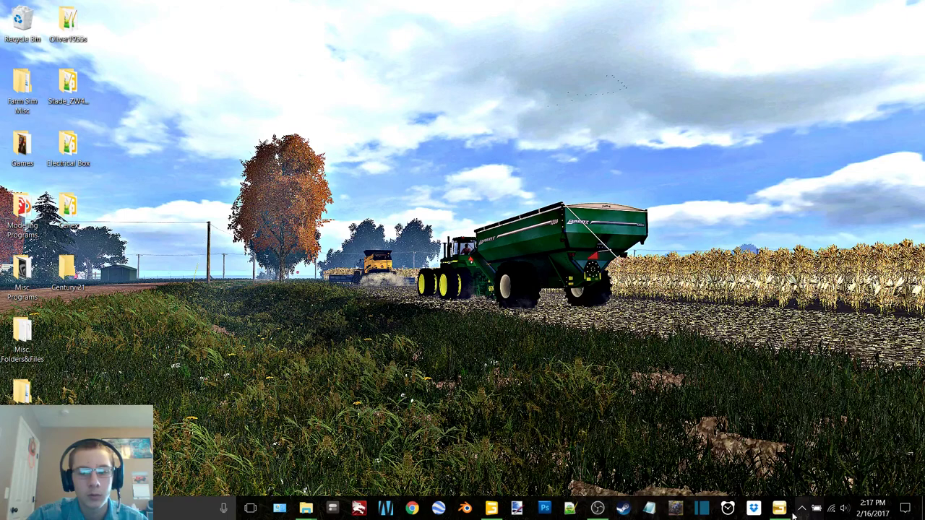
Export the selected realty office as century.i3d into the desktop's Century 21 folder and close the MAFM_V2 map without saving.
left_click(781, 509)
left_click(9, 20)
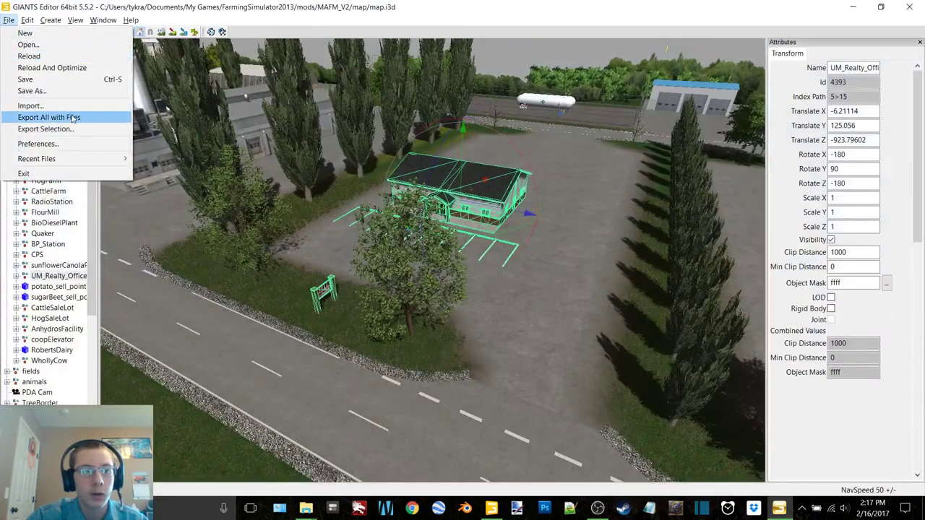
left_click(94, 131)
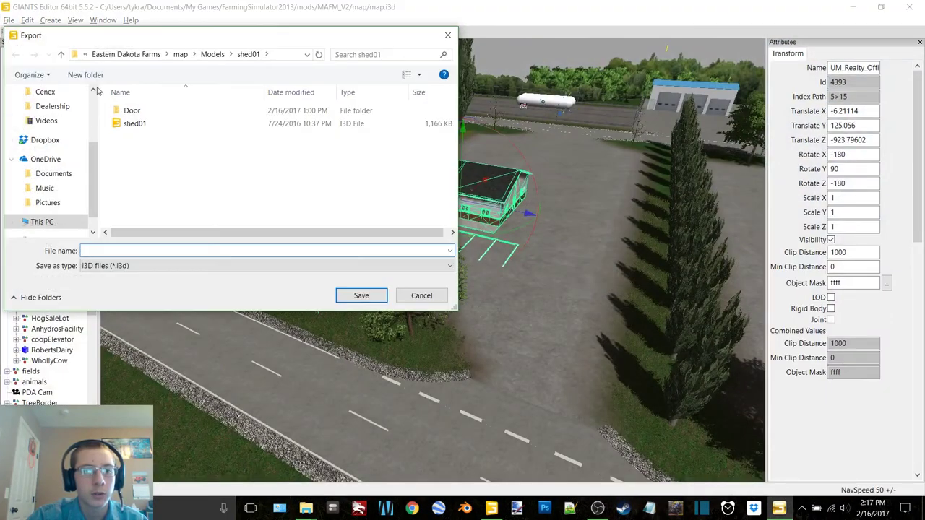
left_click(49, 92)
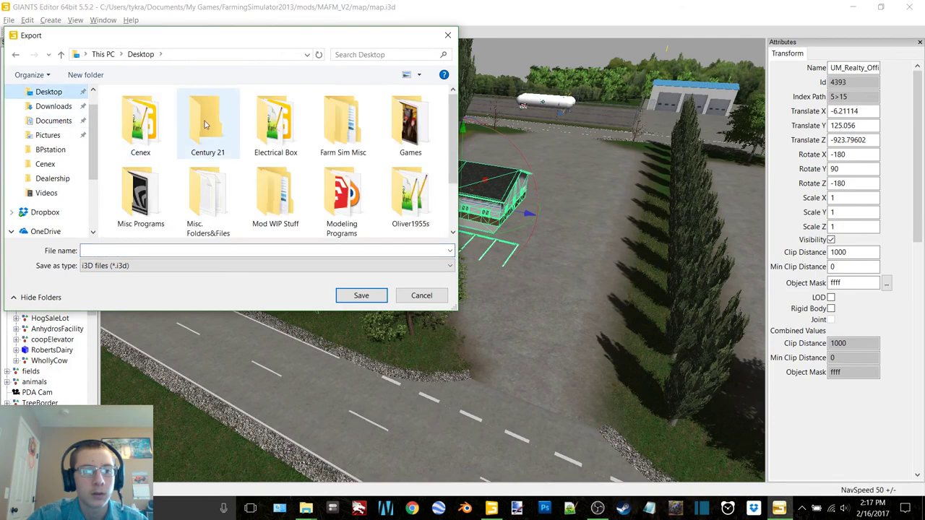
double_click(205, 121)
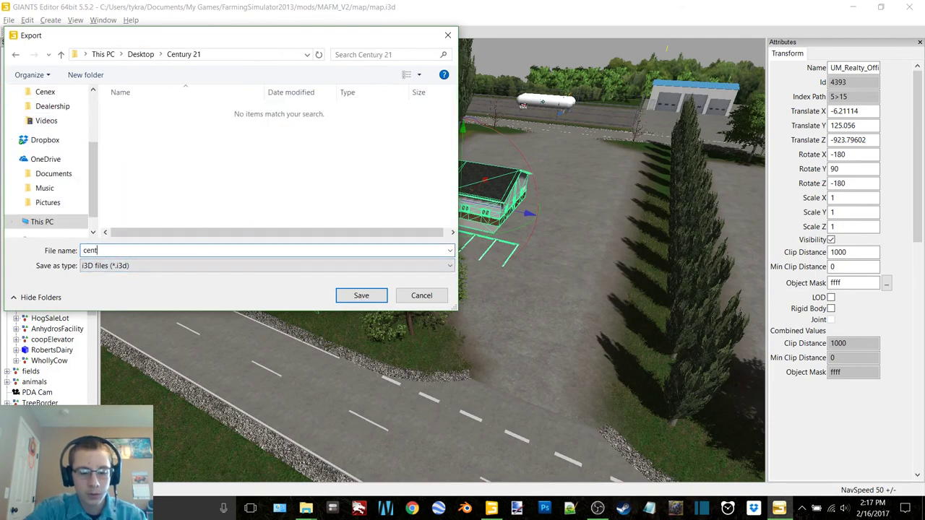
key("Return")
left_click(909, 7)
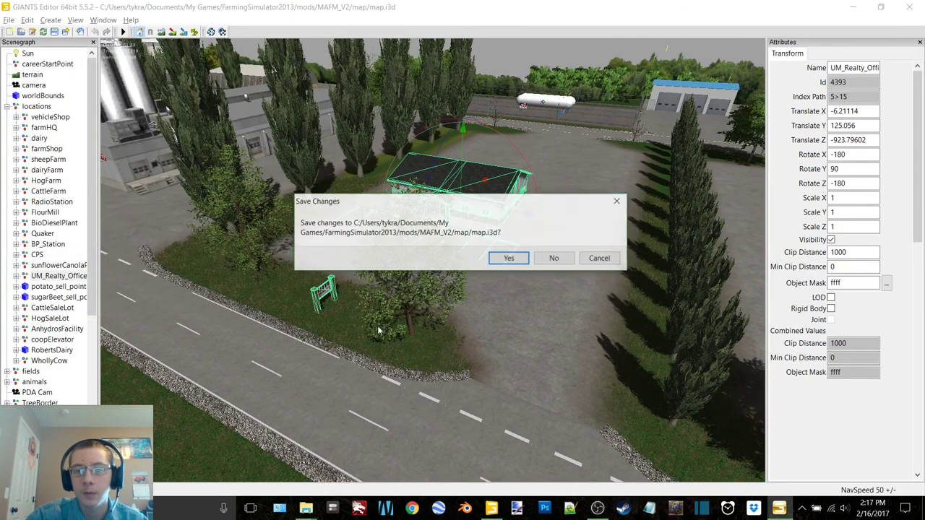
left_click(554, 257)
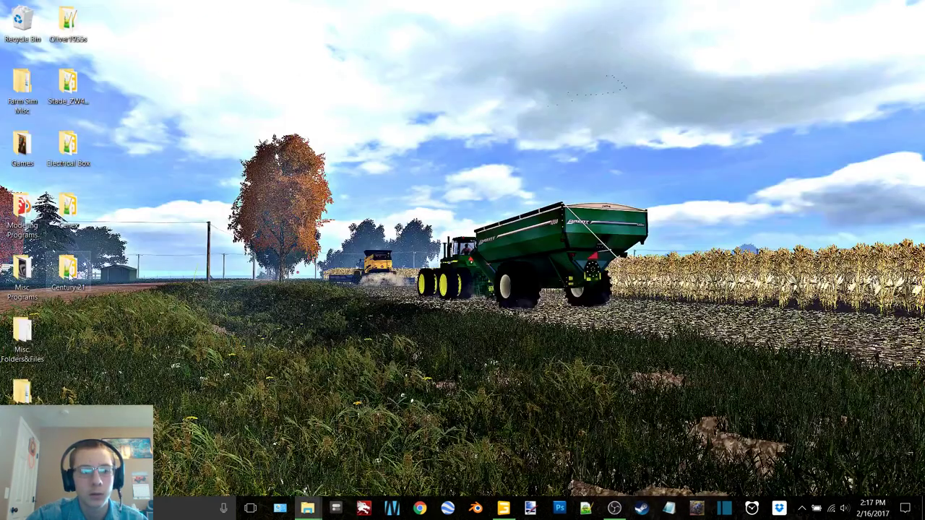
Open the Century 21 folder on the desktop and create a subfolder named textures.
double_click(68, 269)
right_click(403, 211)
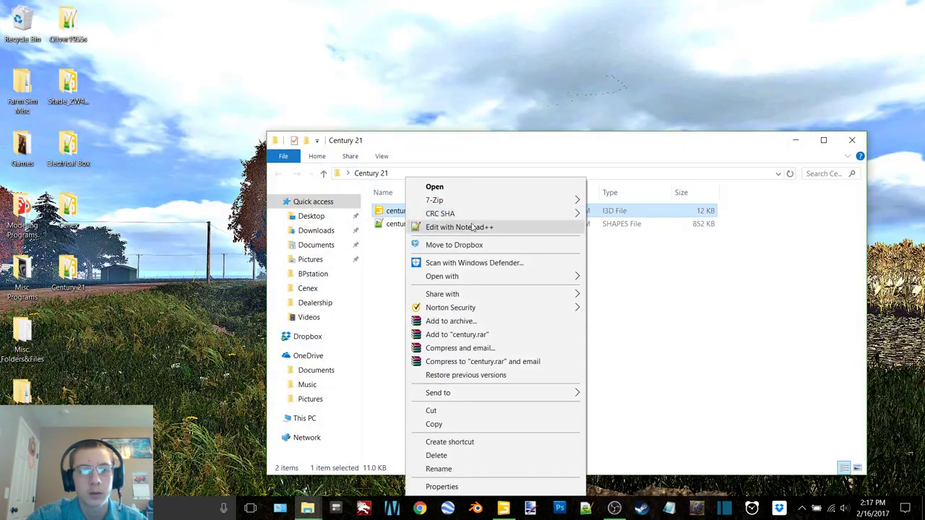
left_click(382, 277)
key("ctrl+shift+n")
type("textures")
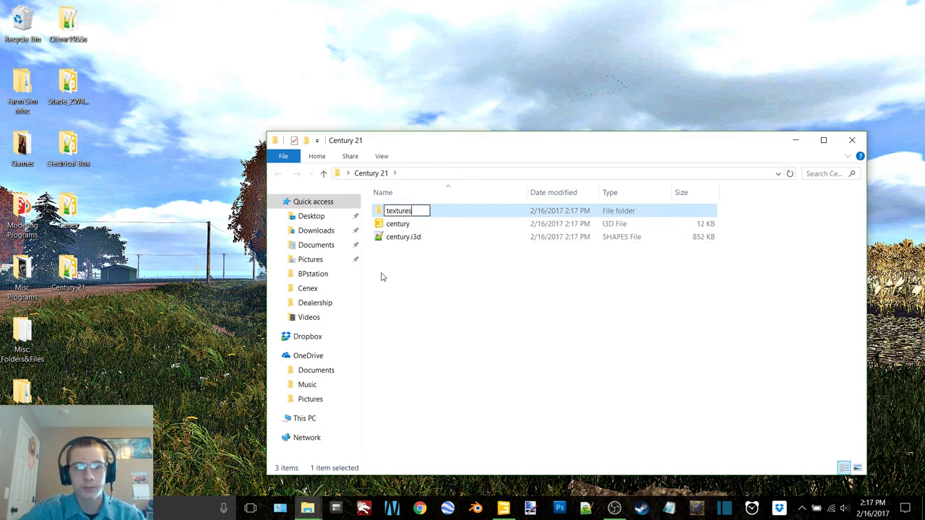
left_click(383, 273)
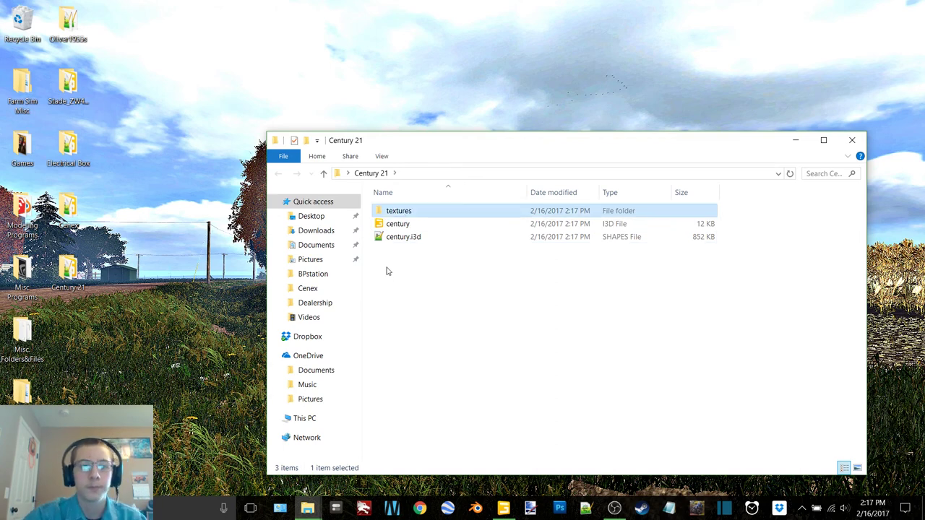
Open century.i3d in Notepad++ and go to the BP_station folder under MAFM_V2's NewModels folder.
right_click(437, 226)
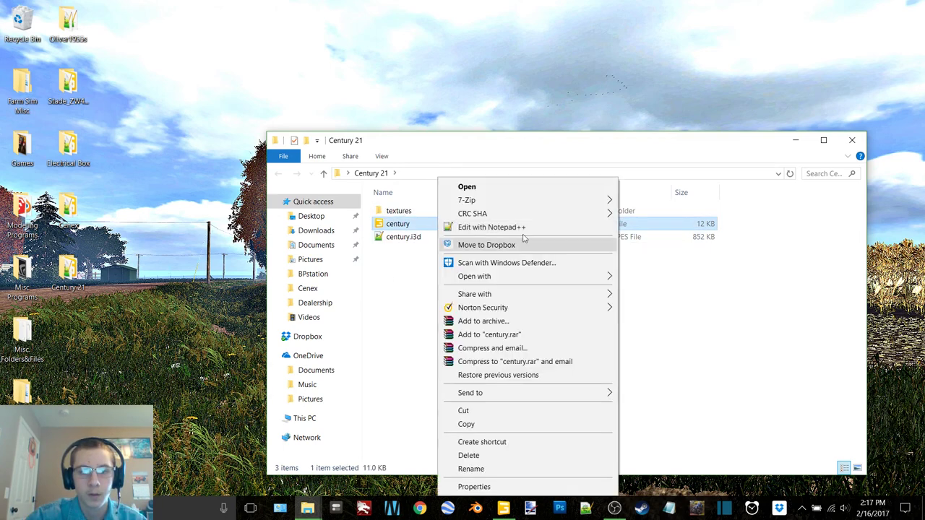
left_click(509, 227)
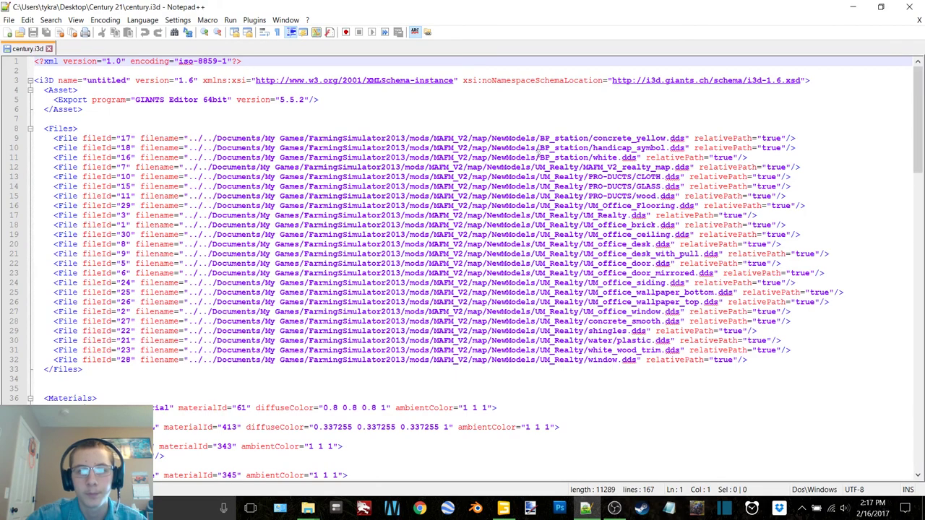
mouse_move(308, 510)
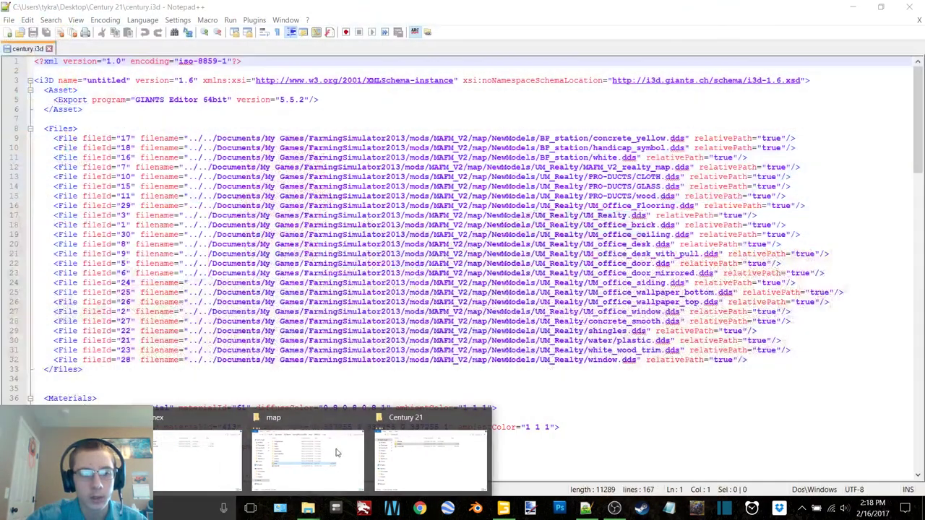
mouse_move(310, 439)
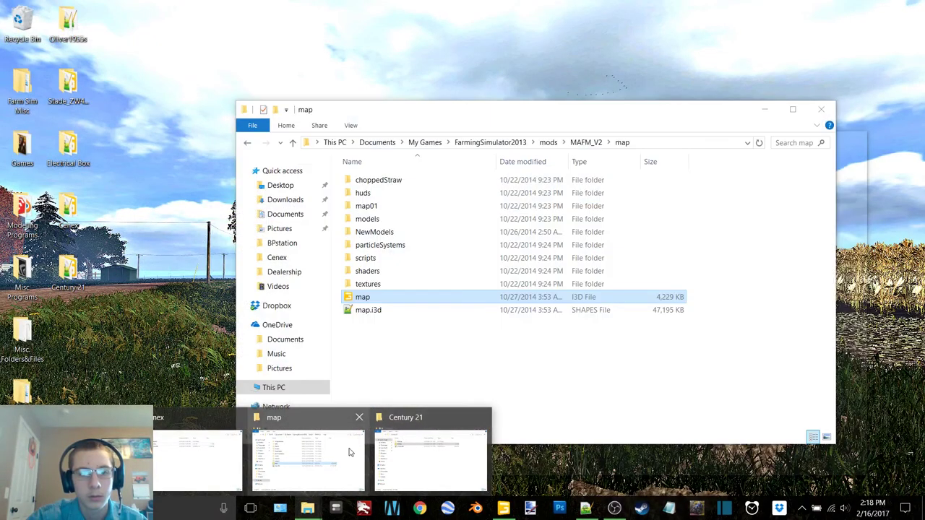
left_click(354, 452)
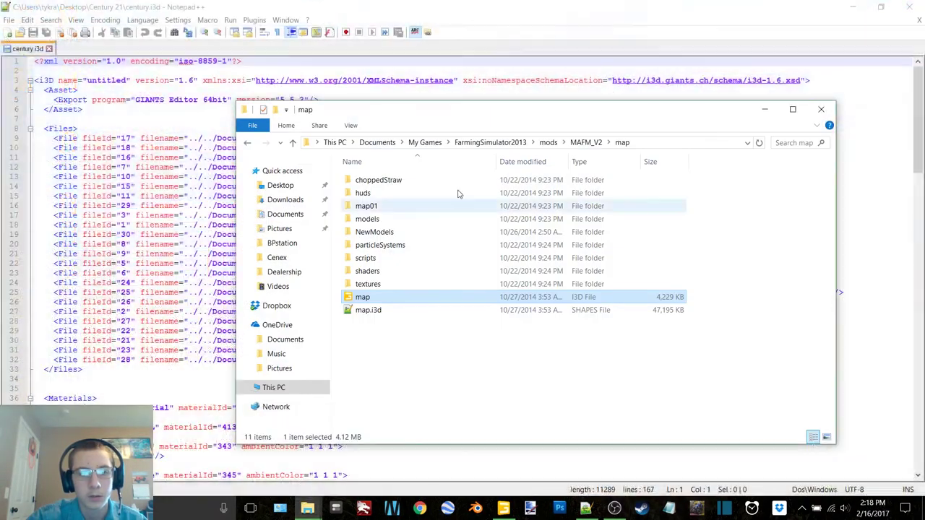
left_click_drag(440, 119, 351, 192)
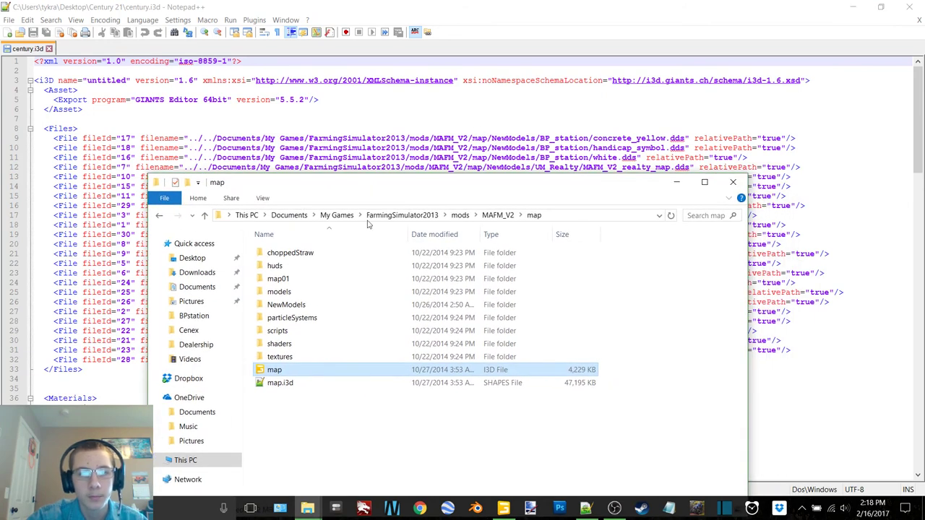
left_click(286, 317)
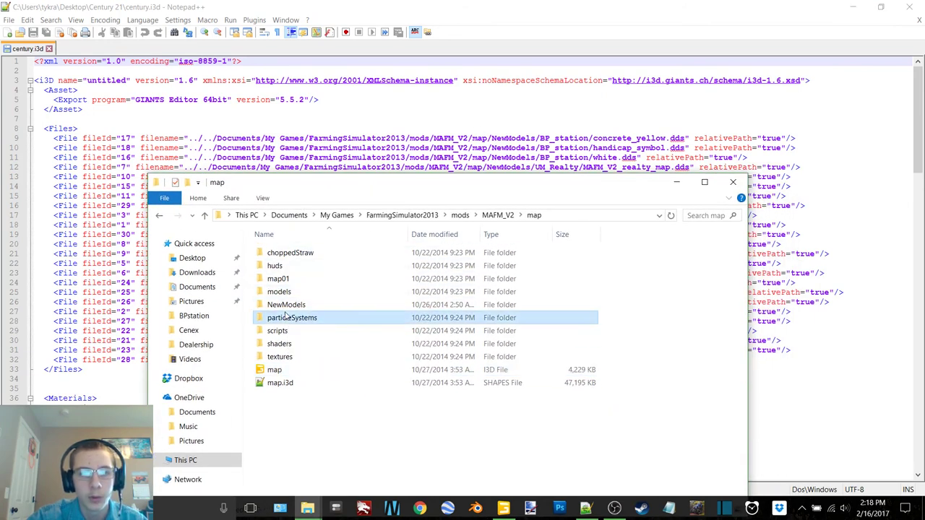
double_click(287, 305)
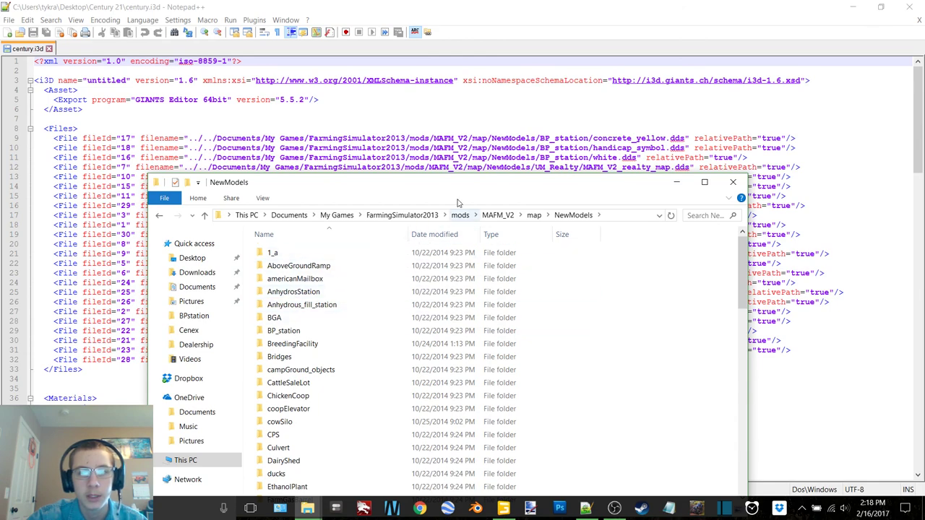
left_click_drag(429, 185, 428, 148)
double_click(287, 294)
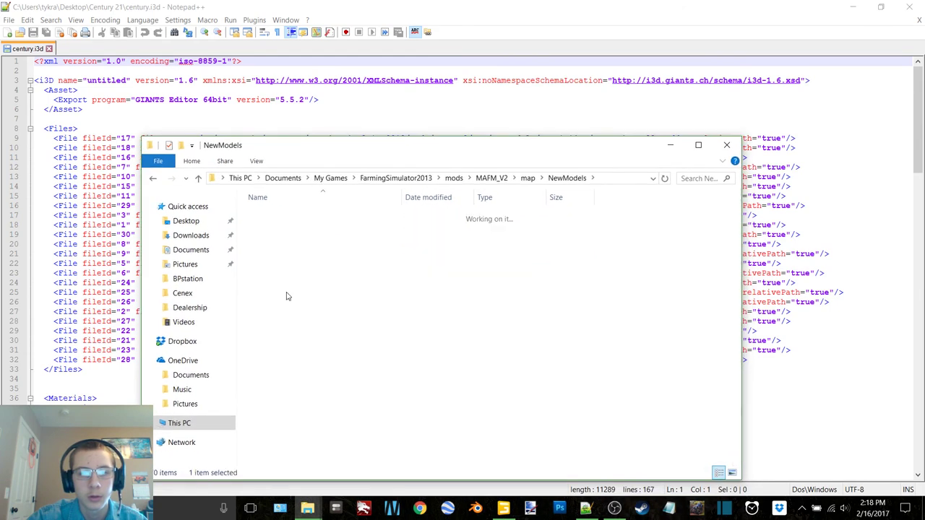
Copy concrete_yellow, handicap_symbol and white from BP_station into the Century 21 textures folder.
left_click_drag(363, 151, 353, 216)
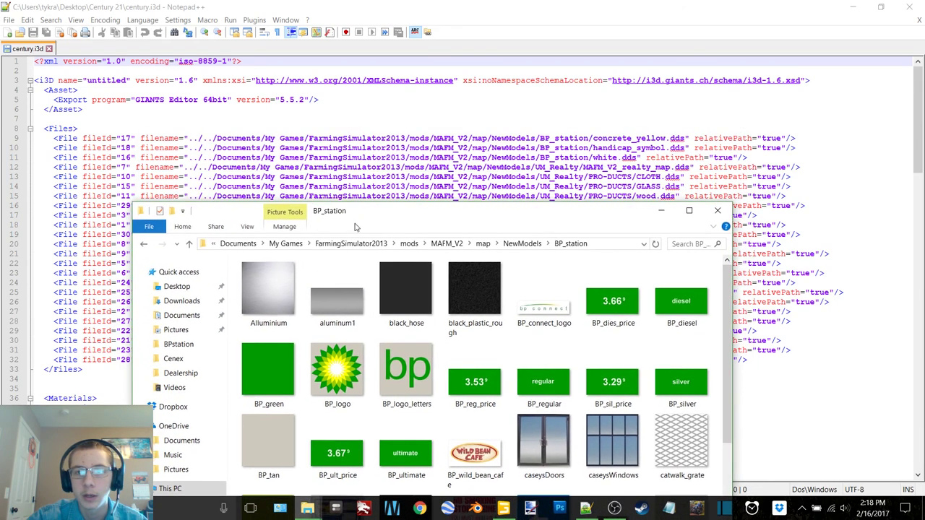
scroll(376, 340, "down", 3)
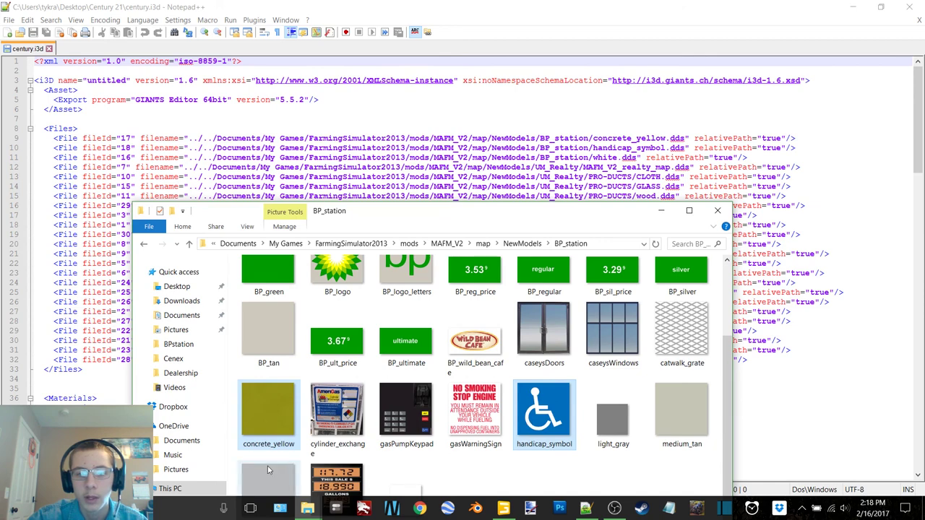
left_click_drag(438, 216, 445, 170)
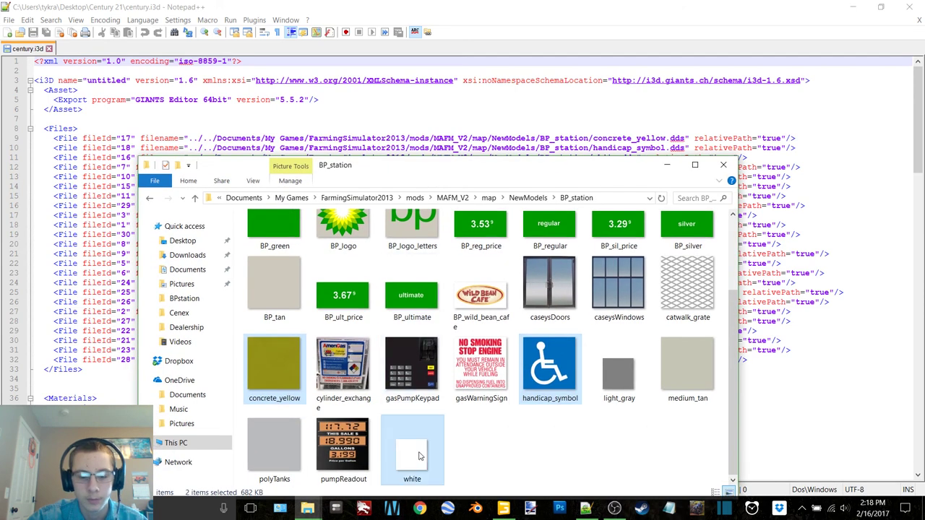
left_click(666, 165)
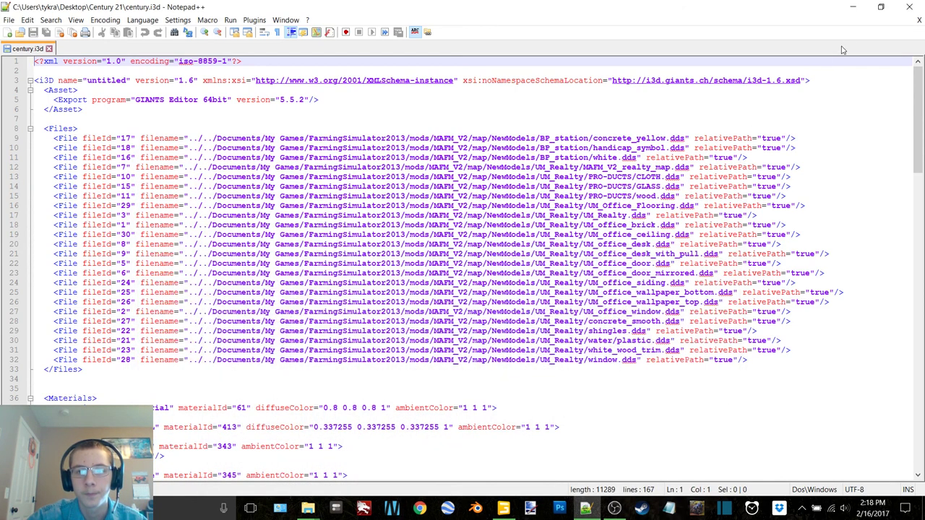
left_click(854, 7)
double_click(429, 213)
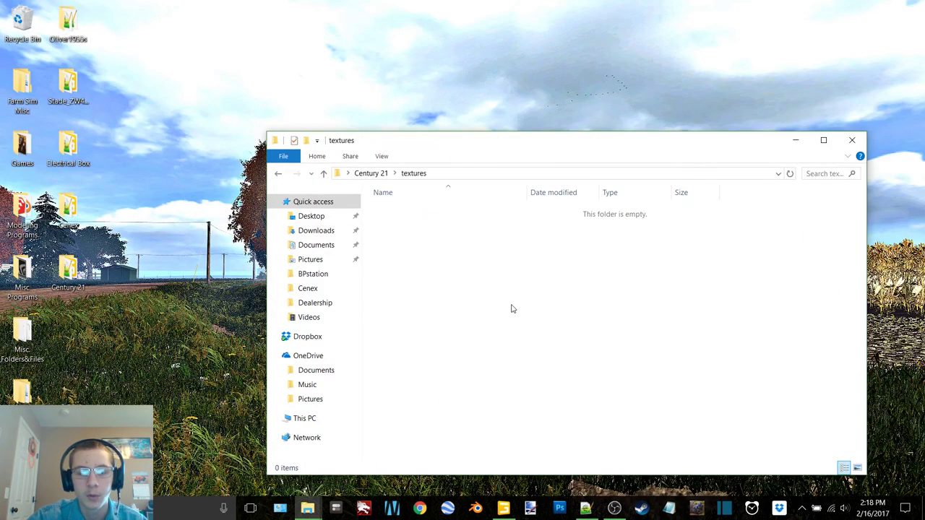
key("ctrl+v")
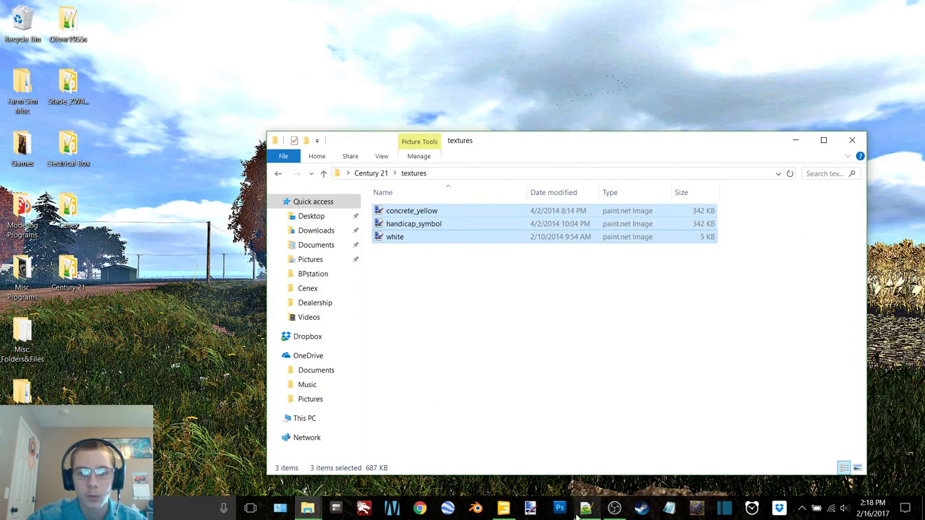
Bring back the century.i3d file list and open the UM_Realty folder under MAFM_V2's NewModels folder.
left_click(582, 509)
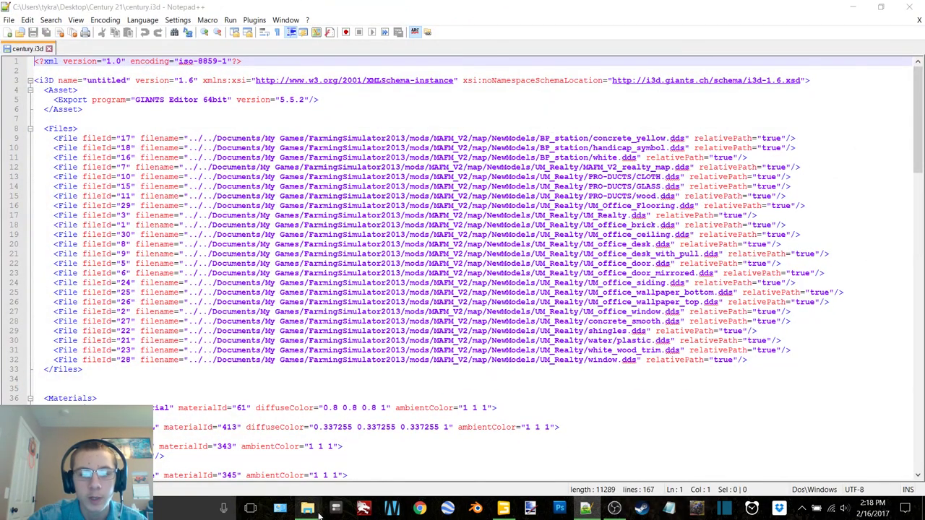
mouse_move(307, 508)
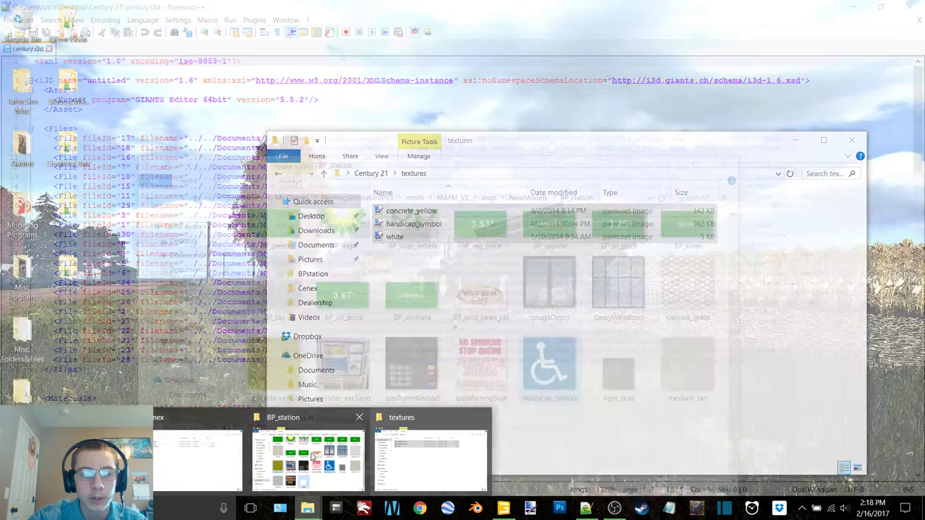
left_click(312, 457)
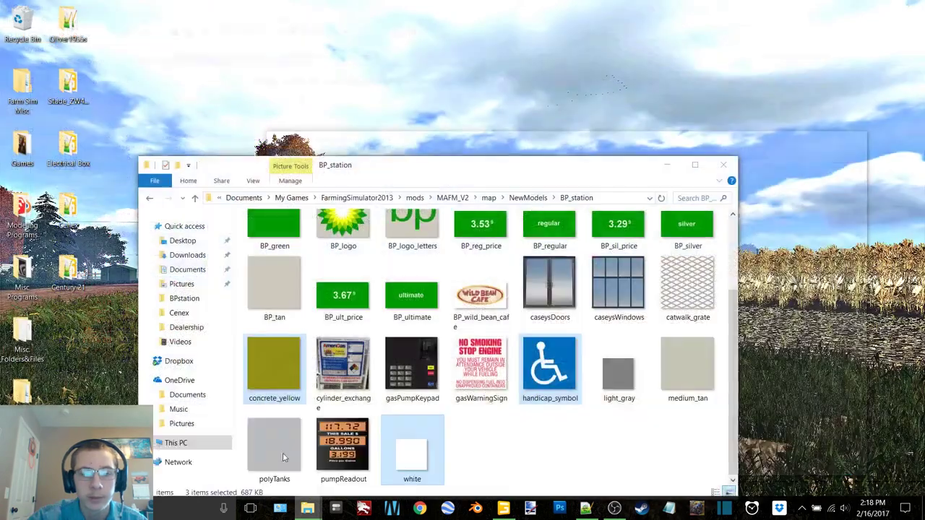
left_click(149, 199)
left_click_drag(341, 164, 352, 124)
scroll(403, 380, "down", 8)
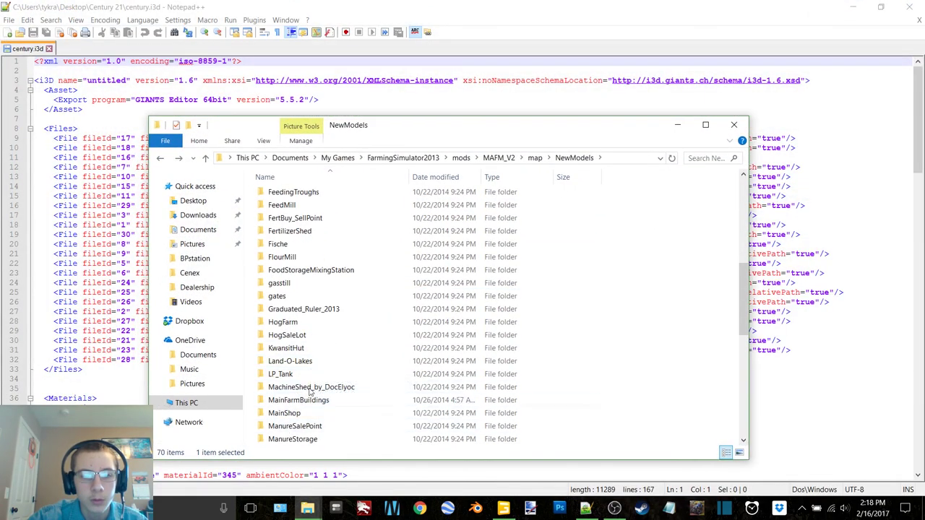
scroll(338, 330, "down", 1)
scroll(340, 383, "down", 8)
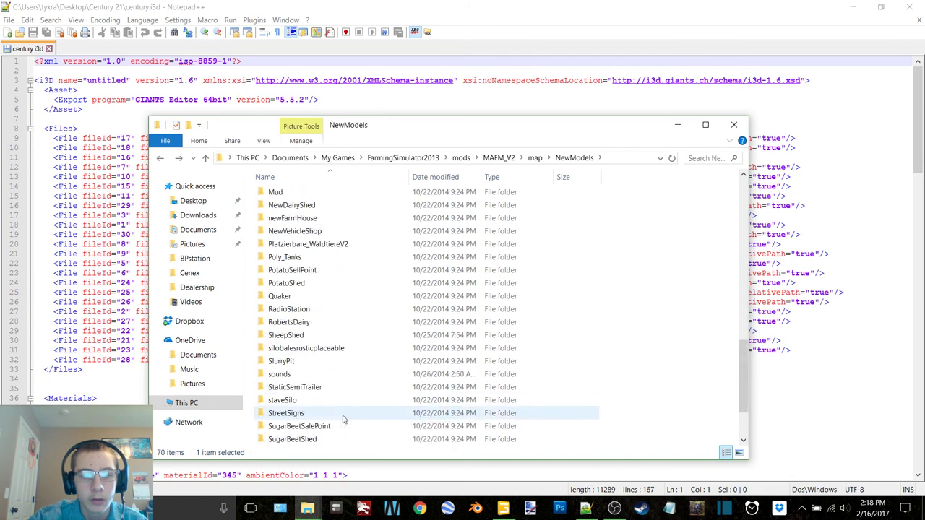
double_click(314, 427)
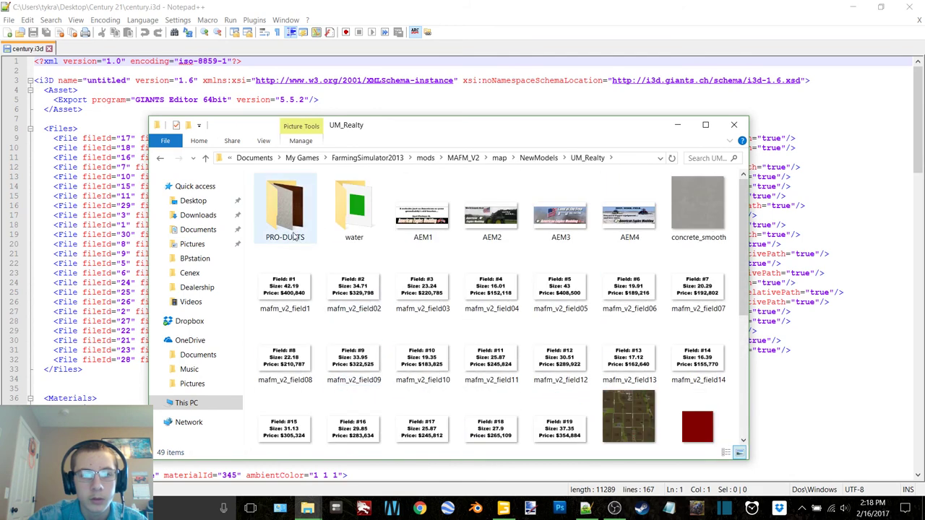
left_click(455, 18)
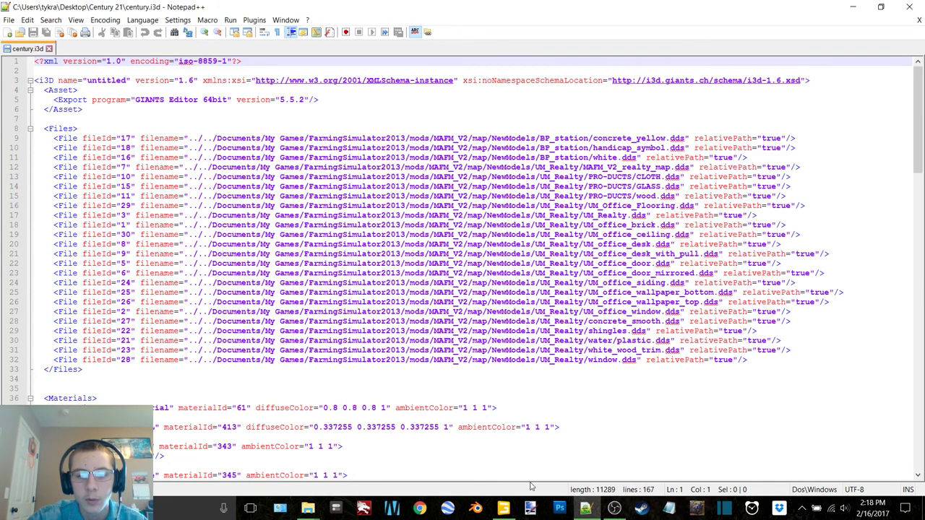
left_click(504, 508)
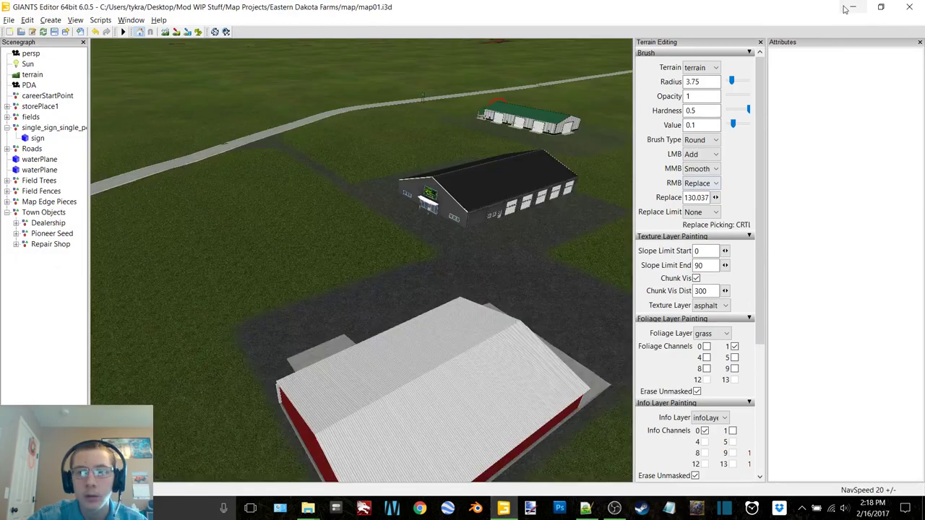
left_click(852, 7)
mouse_move(323, 497)
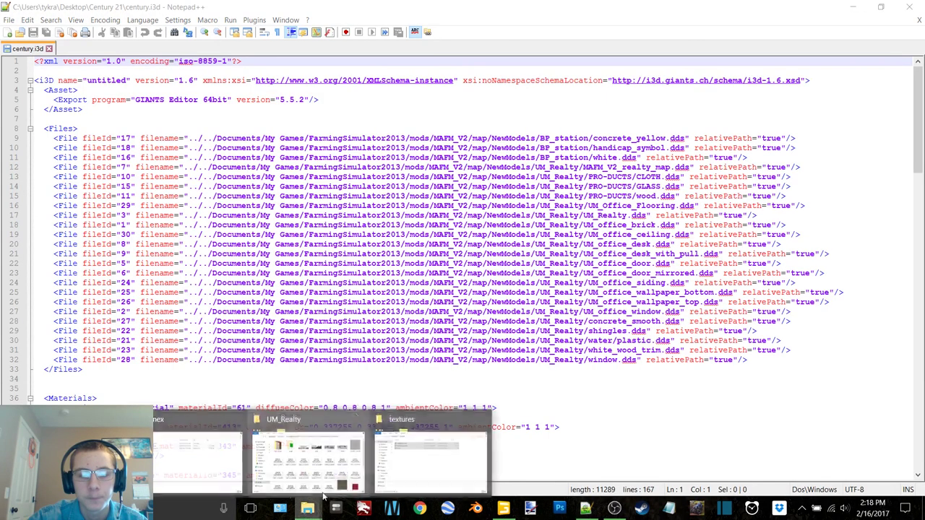
Bring the UM_Realty folder window forward and move it aside so the texture file names in century.i3d can be read.
left_click(429, 454)
left_click(795, 140)
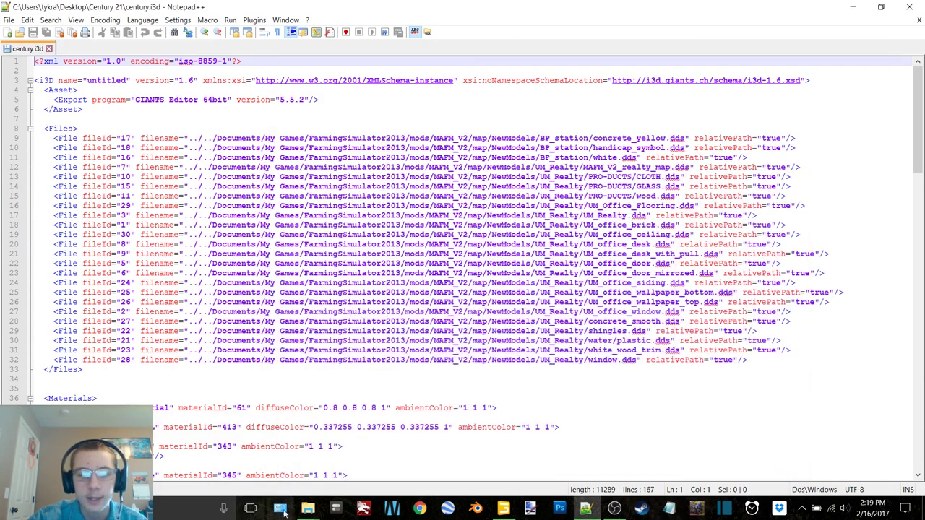
left_click(306, 509)
left_click(293, 461)
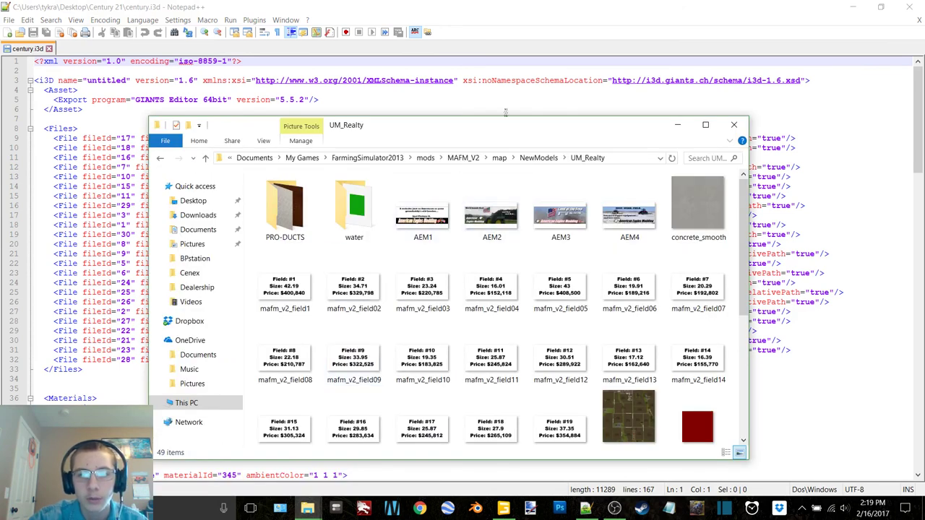
left_click_drag(487, 130, 265, 102)
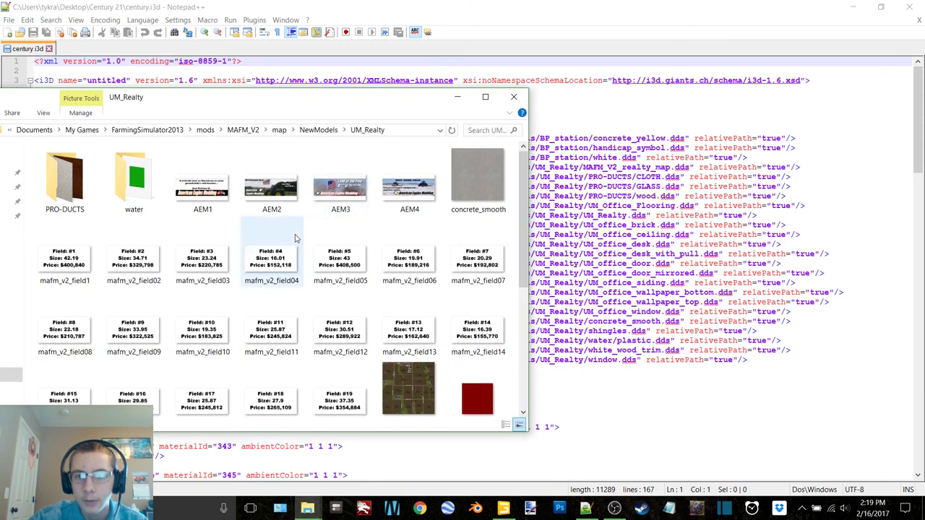
In UM_Realty, select MAFM_V2_realty_map, UM_Office_Flooring, UM_Realty, UM_office_brick, UM_office_ceiling, UM_office_desk and UM_office_desk_with_pull.
scroll(295, 238, "down", 1)
left_click(399, 301)
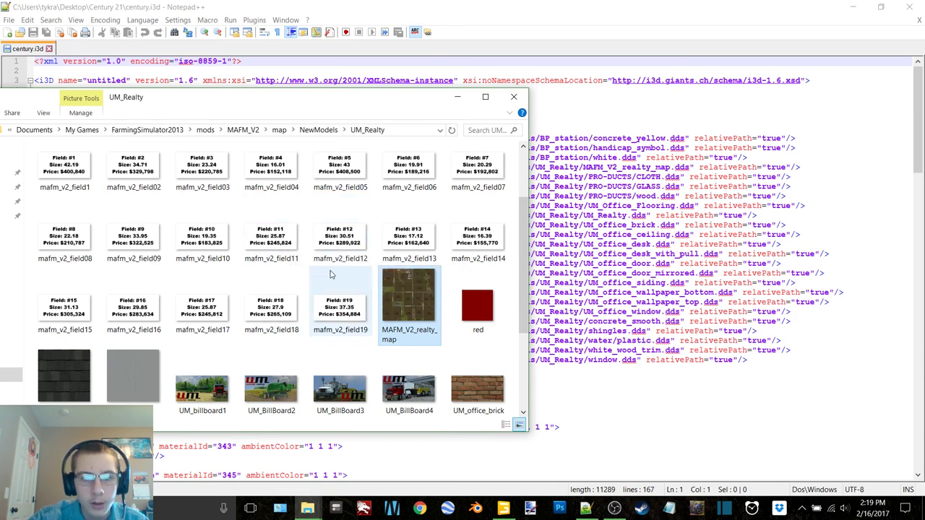
scroll(329, 273, "down", 2)
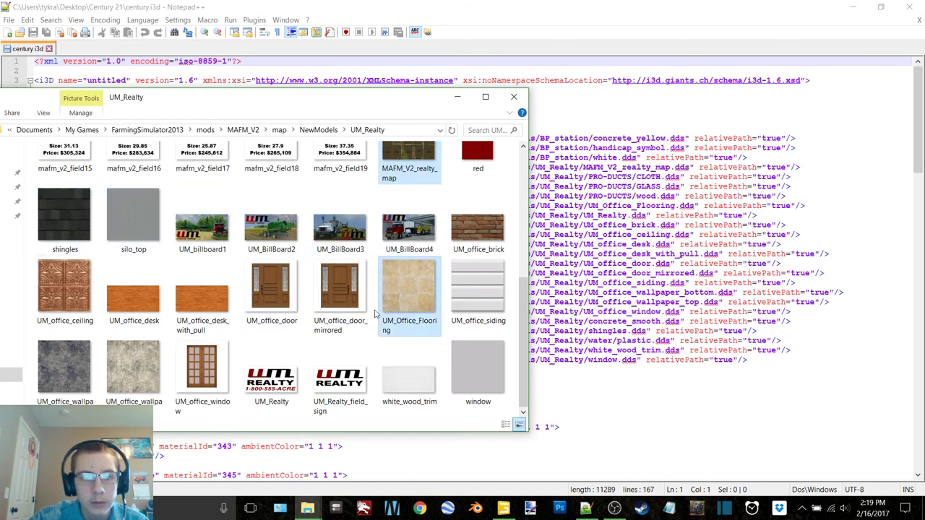
left_click(286, 372, "ctrl")
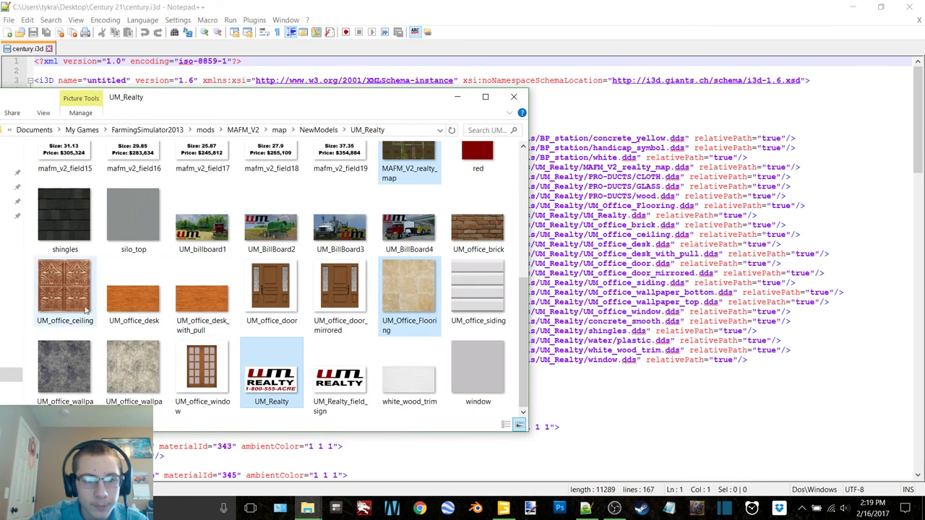
left_click(471, 248, "ctrl")
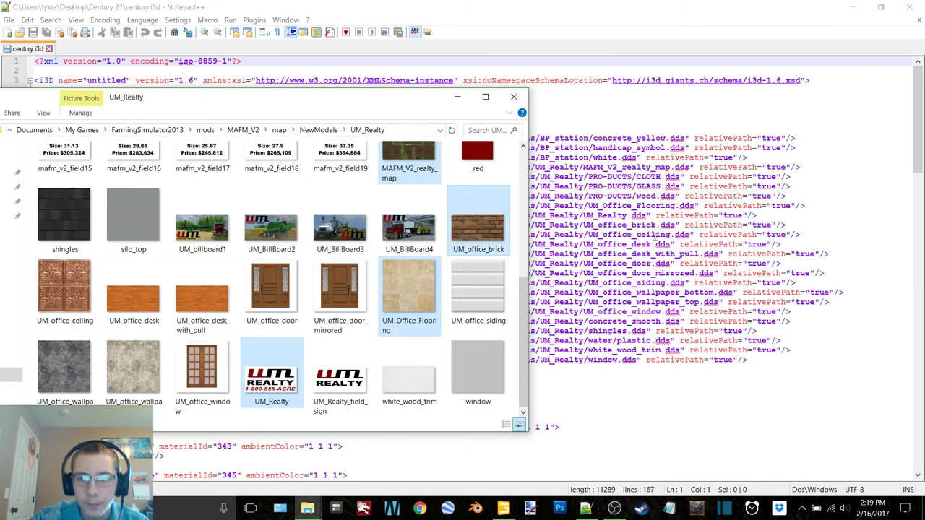
left_click(81, 286, "ctrl")
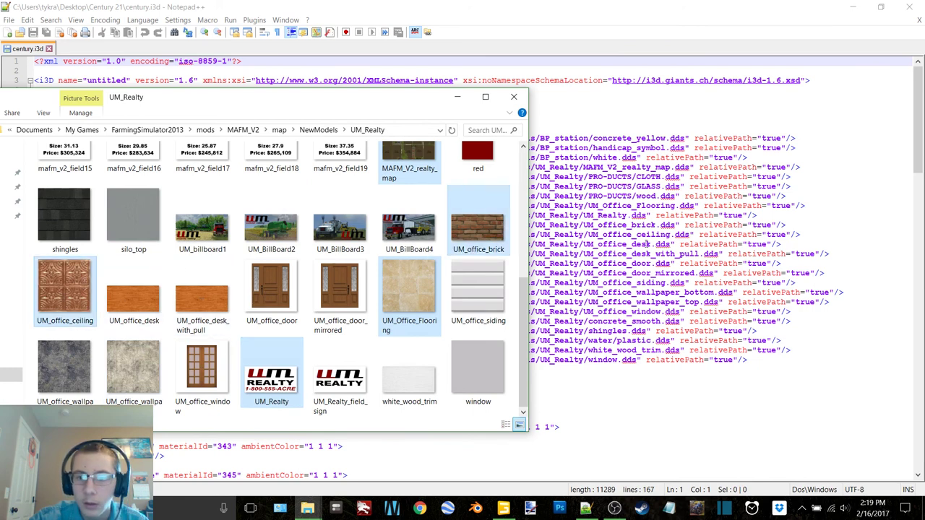
left_click(131, 282, "ctrl")
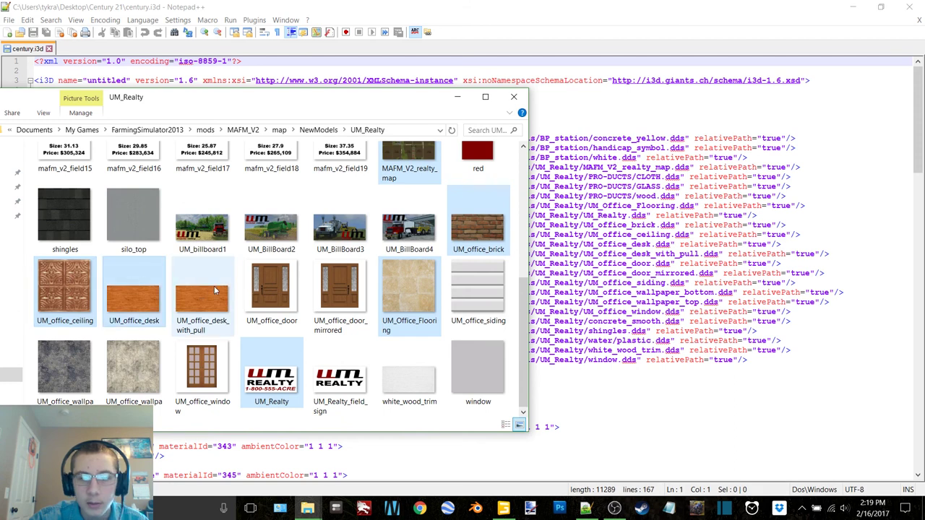
left_click(214, 289, "ctrl")
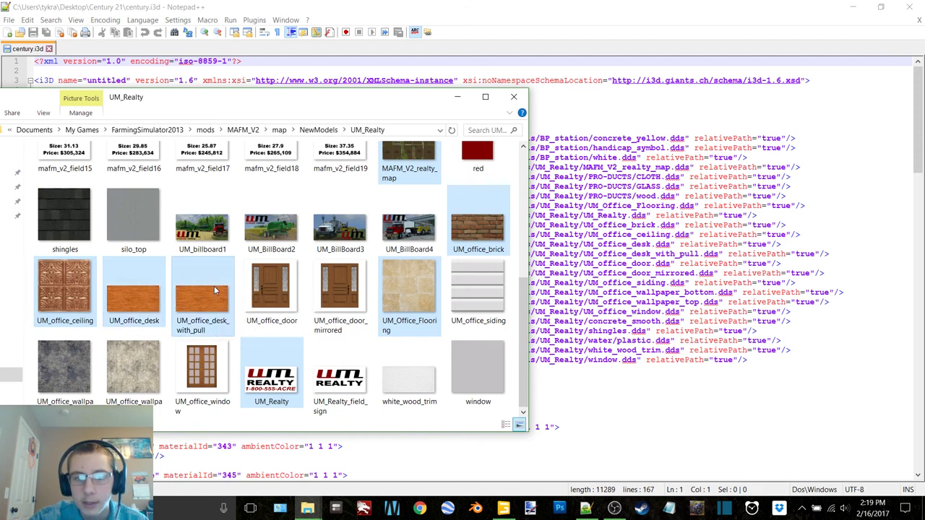
Add UM_office_door, UM_office_door_mirrored, UM_office_siding and the bottom and top office wallpaper textures to the selection.
left_click(284, 292, "ctrl")
left_click(336, 283, "ctrl")
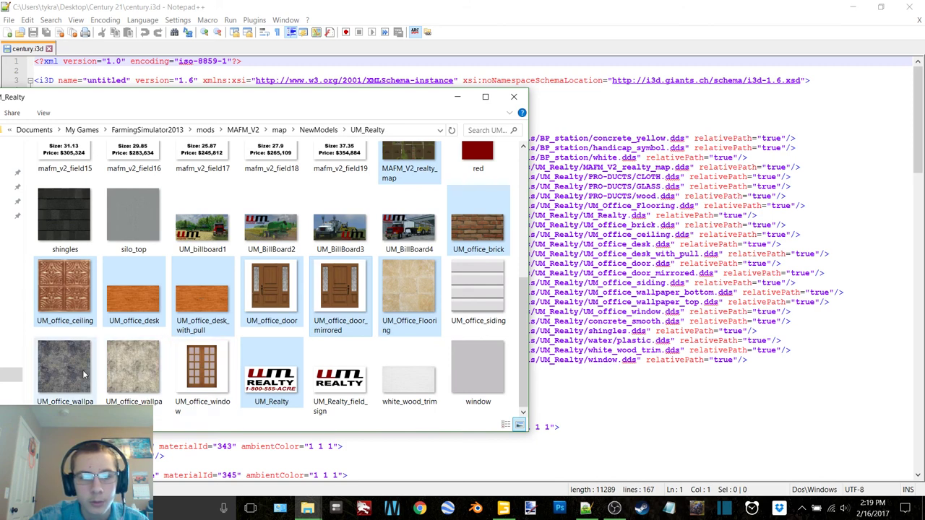
left_click(202, 369, "ctrl")
left_click(477, 289, "ctrl")
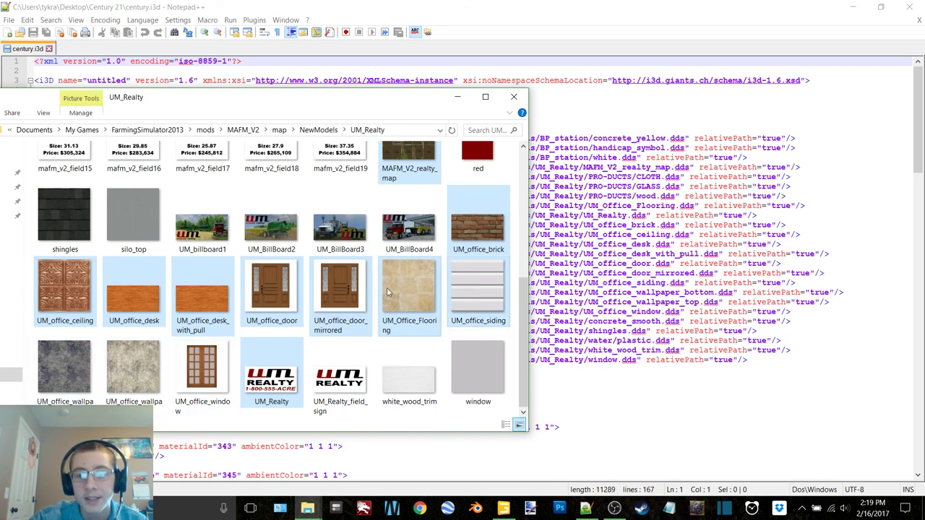
left_click(389, 289, "ctrl")
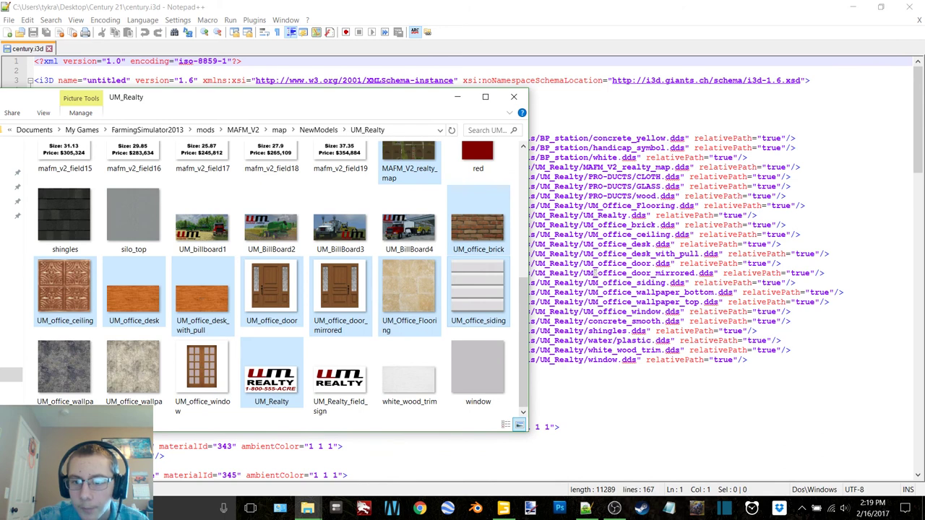
left_click(89, 365, "ctrl")
left_click(136, 365, "ctrl")
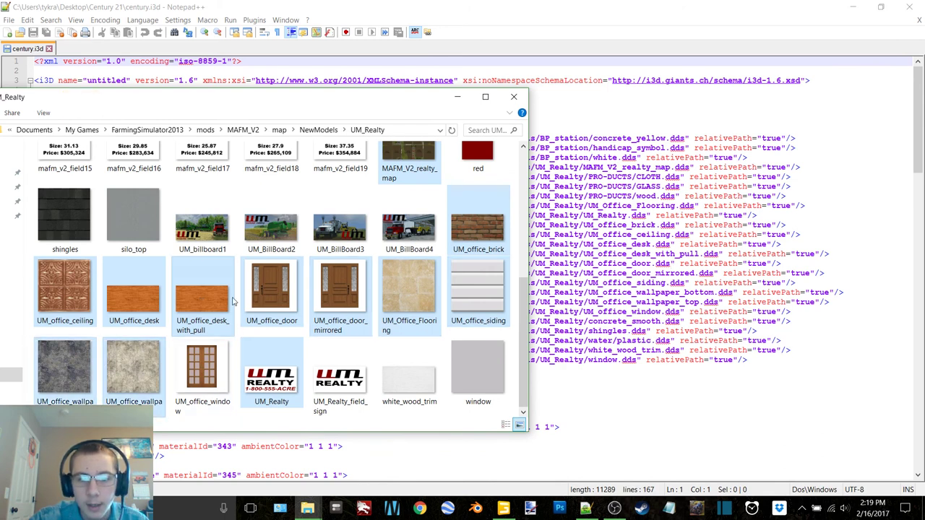
left_click(329, 273, "ctrl")
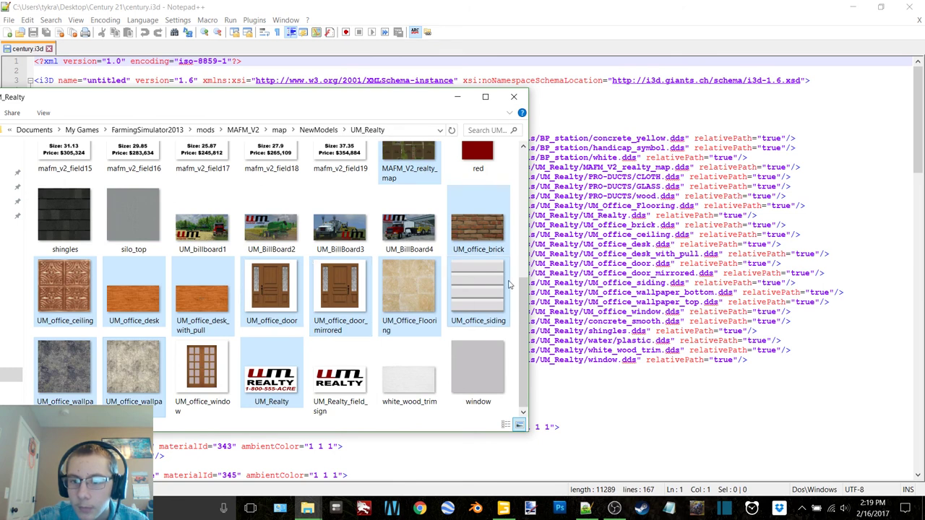
Add concrete_smooth, shingles, white_wood_trim and window to the selection and copy all selected textures into the Century 21 textures folder.
scroll(384, 284, "up", 5)
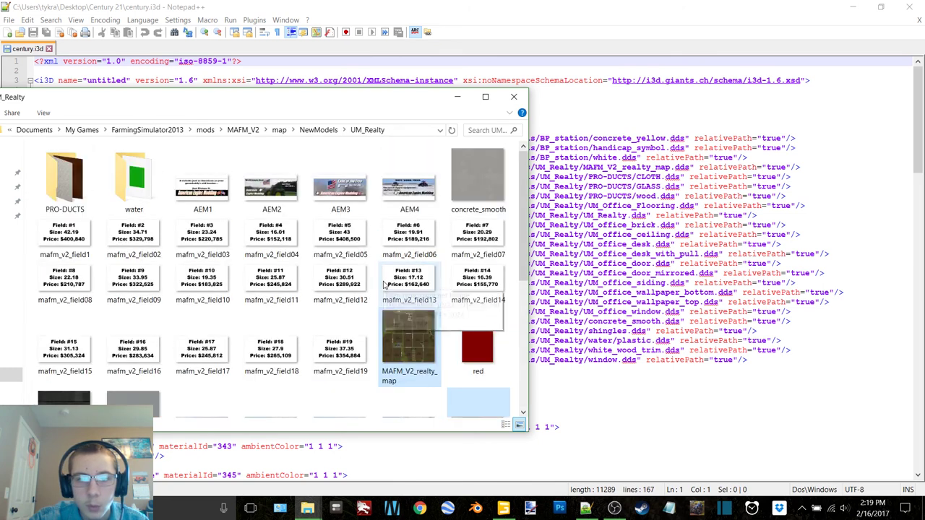
left_click(482, 189, "ctrl")
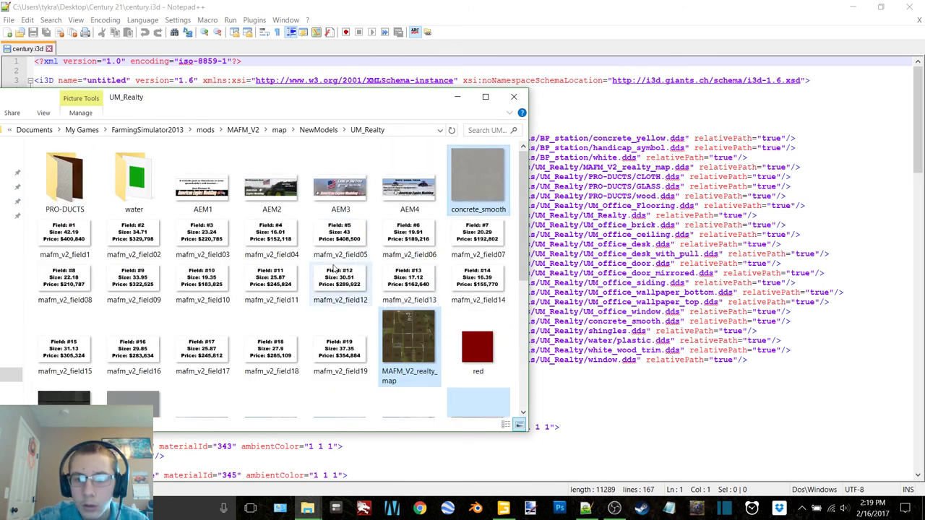
scroll(334, 269, "down", 3)
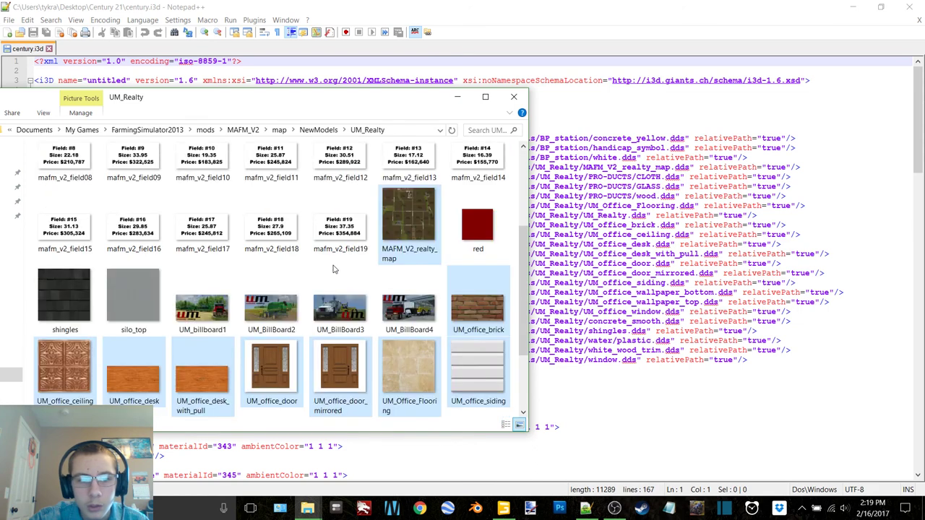
left_click(86, 309, "ctrl")
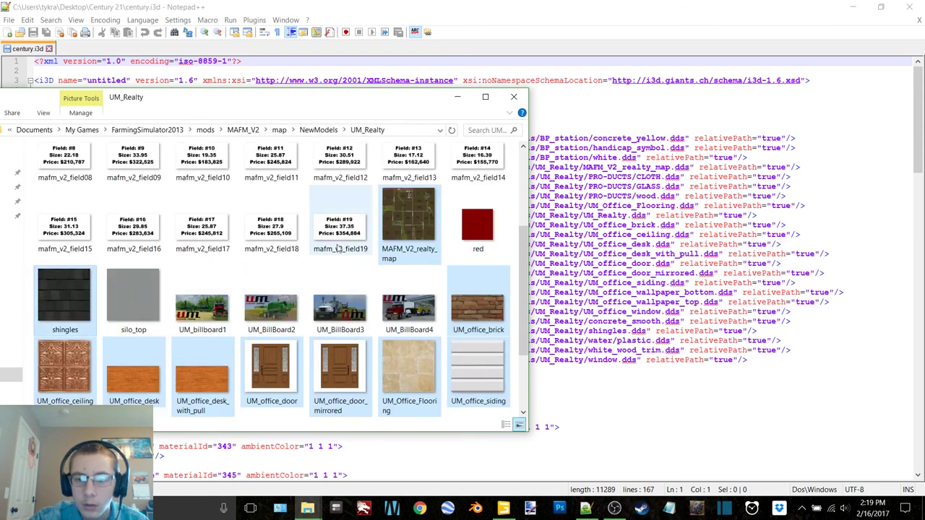
scroll(336, 247, "down", 3)
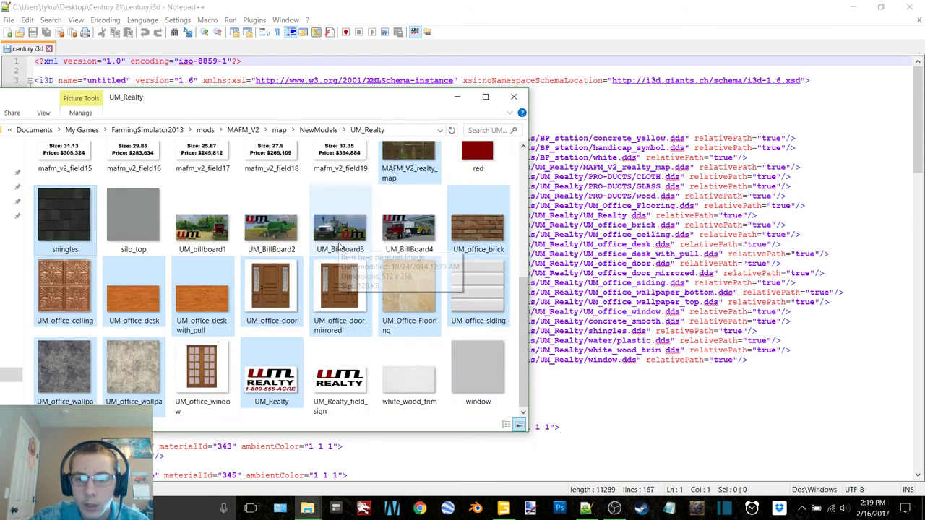
left_click(402, 375, "ctrl")
left_click(459, 355, "ctrl")
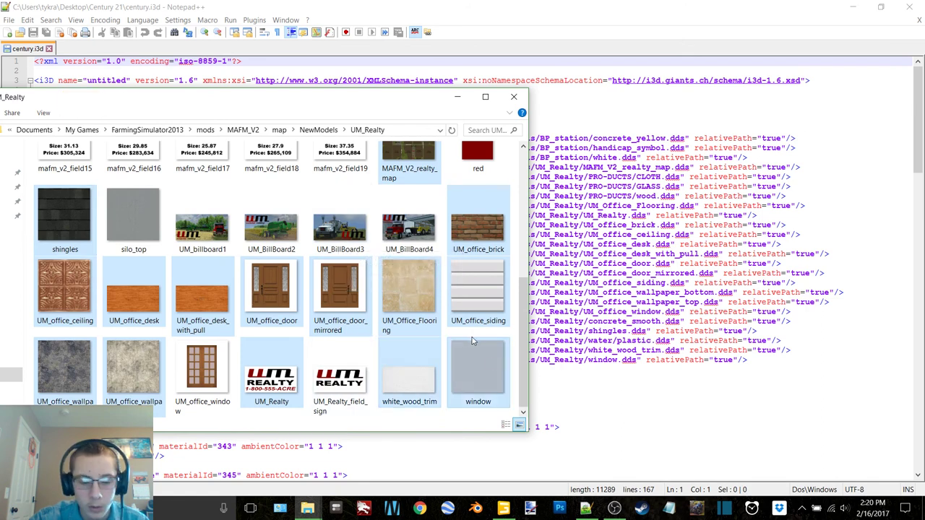
mouse_move(307, 508)
left_click(422, 444)
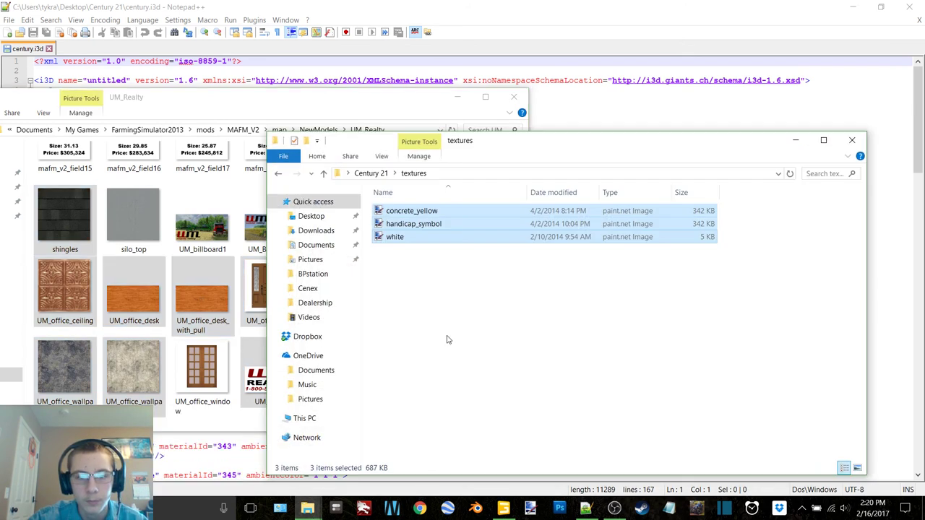
key("ctrl+v")
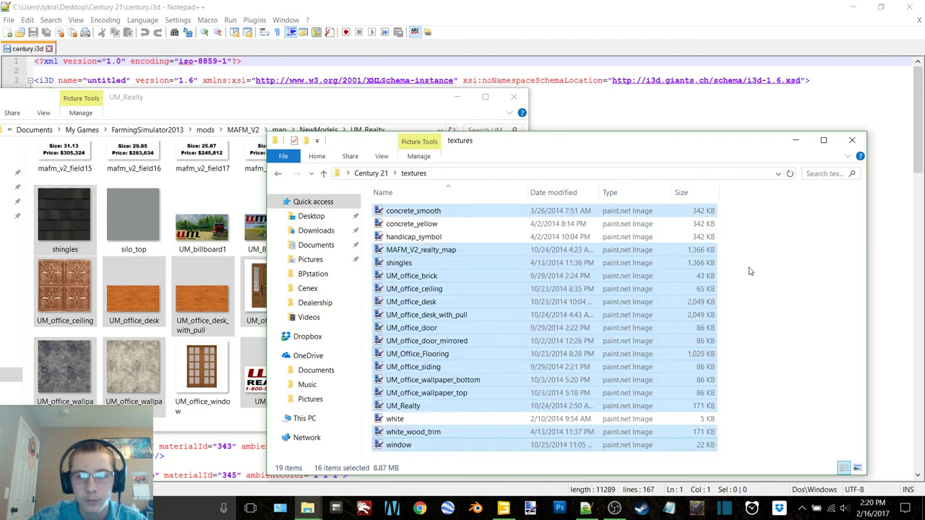
left_click(792, 264)
left_click(795, 139)
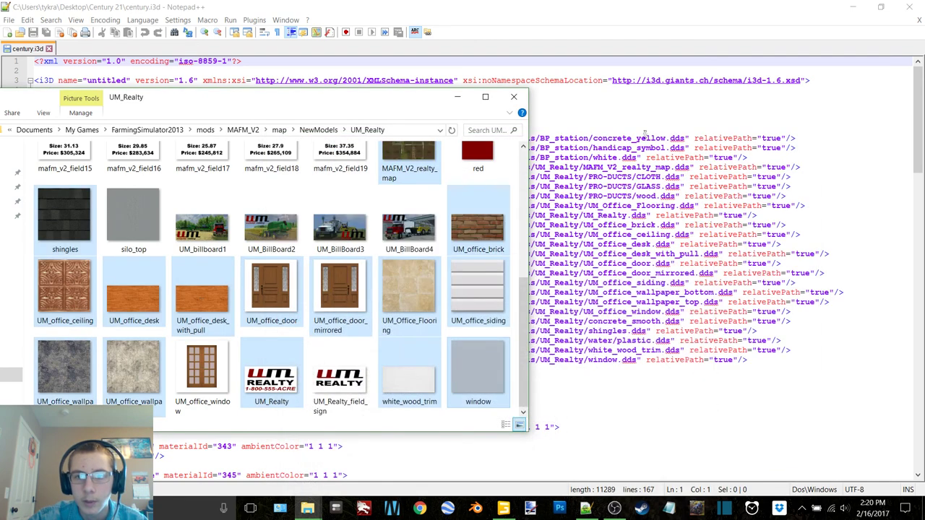
Copy the plastic texture from UM_Realty's water subfolder into the Century 21 textures folder.
scroll(137, 239, "up", 3)
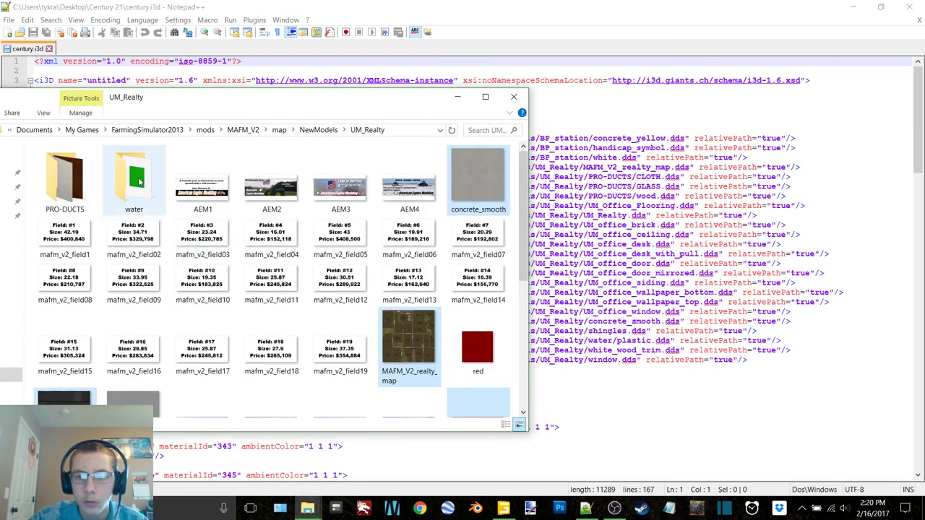
double_click(140, 183)
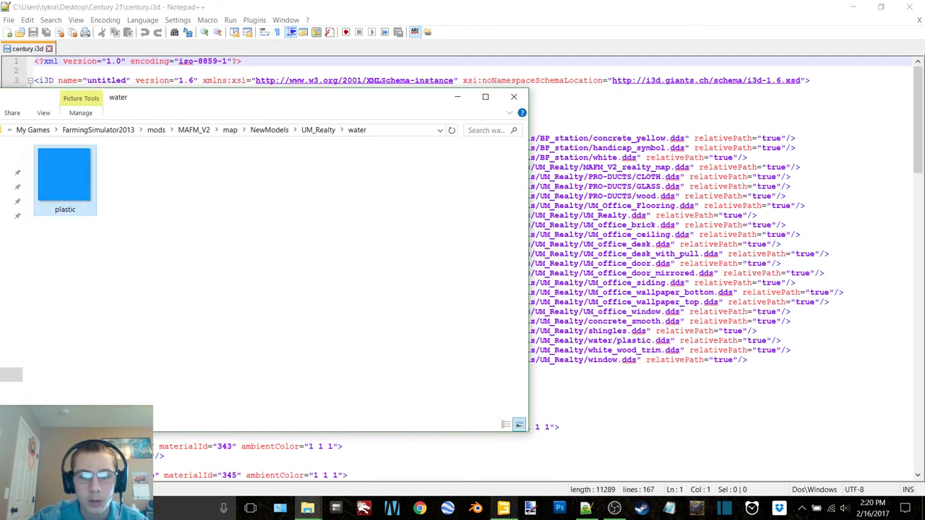
left_click(505, 507)
left_click(849, 8)
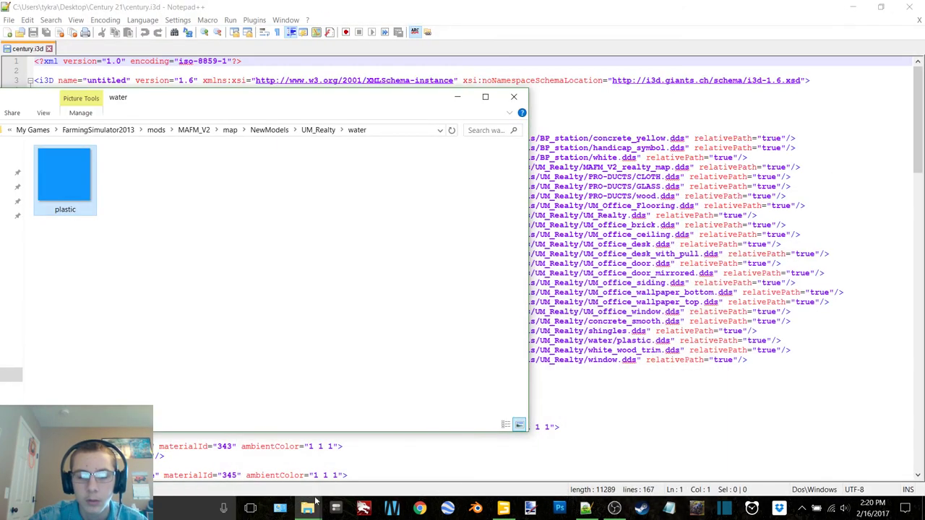
mouse_move(308, 508)
left_click(423, 475)
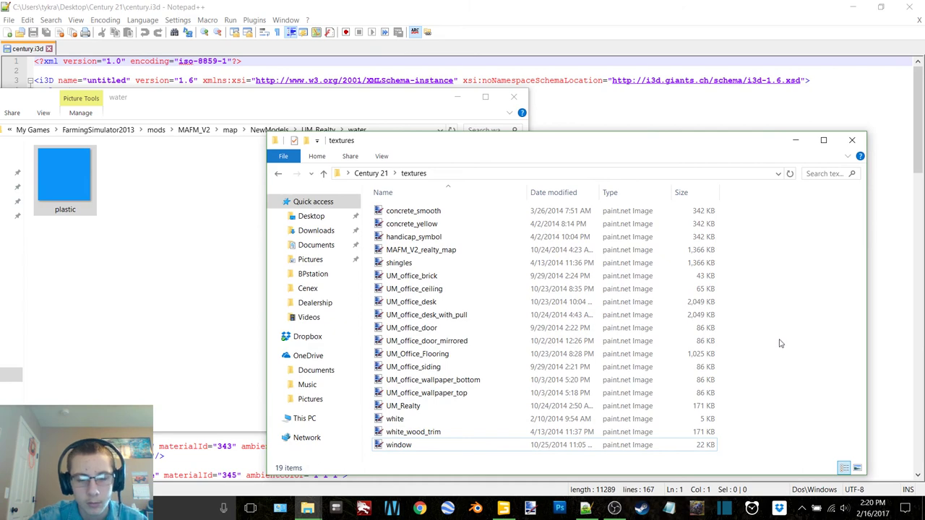
key("ctrl+v")
left_click(796, 140)
Copy CLOTH, GLASS and wood from UM_Realty's PRO-DUCTS subfolder into the Century 21 textures folder.
left_click_drag(94, 101, 113, 103)
left_click(337, 133)
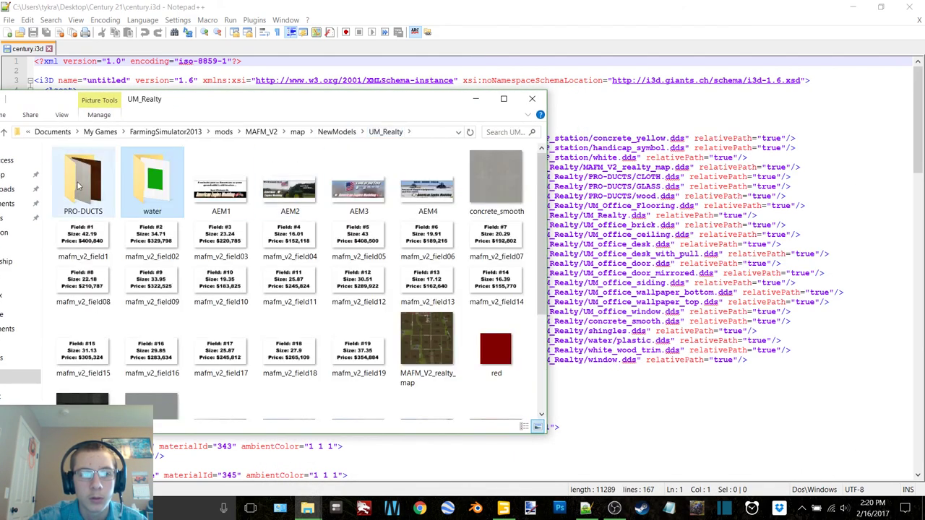
double_click(79, 180)
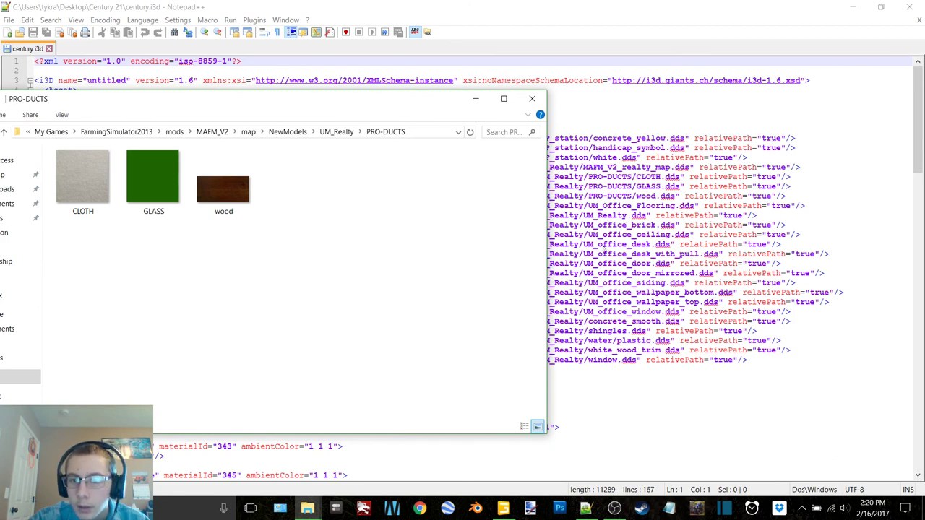
left_click_drag(76, 239, 252, 172)
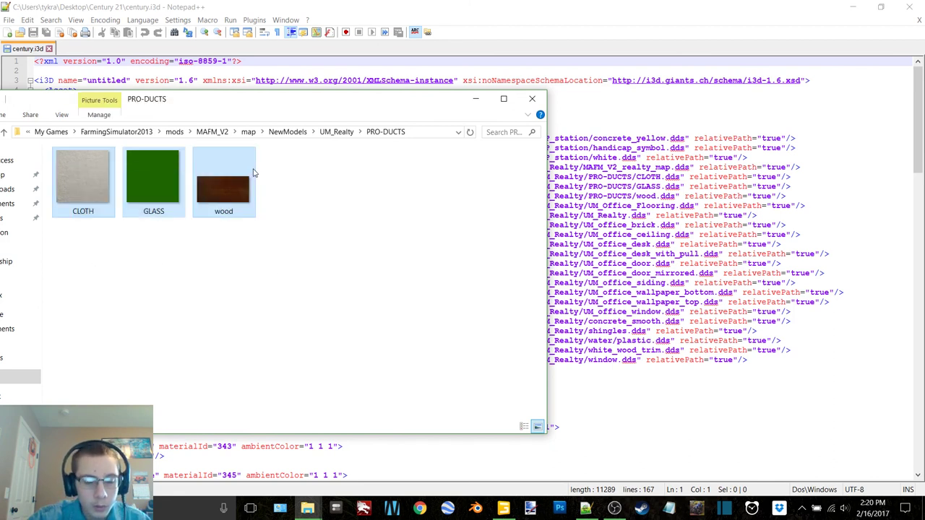
left_click(279, 508)
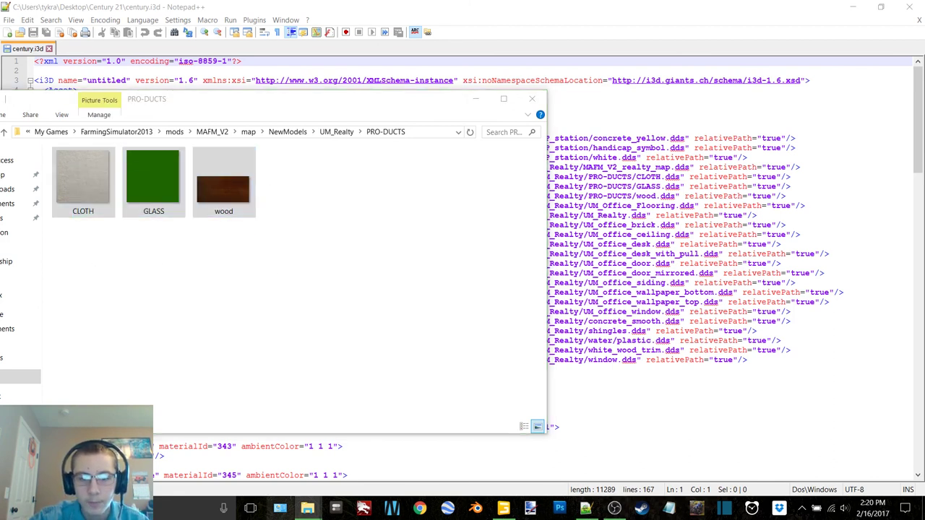
left_click(813, 77)
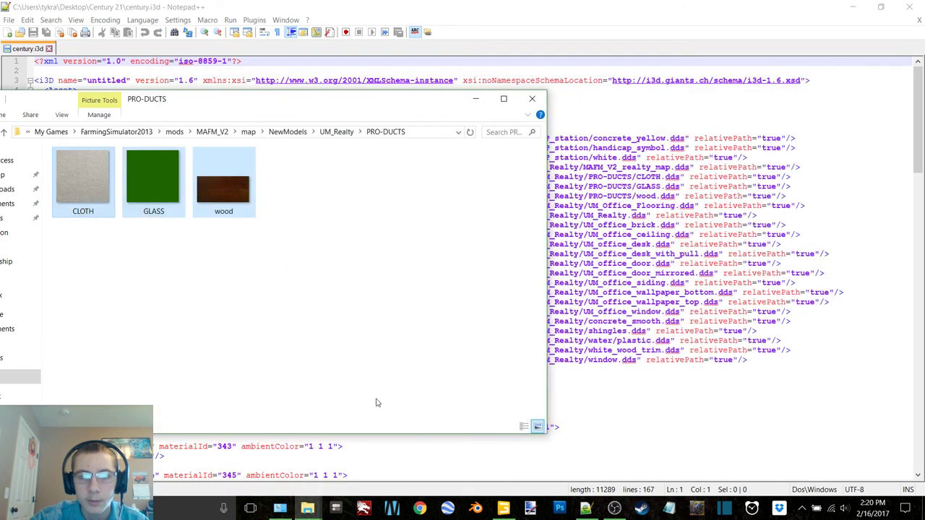
mouse_move(307, 507)
left_click(430, 455)
left_click(770, 274)
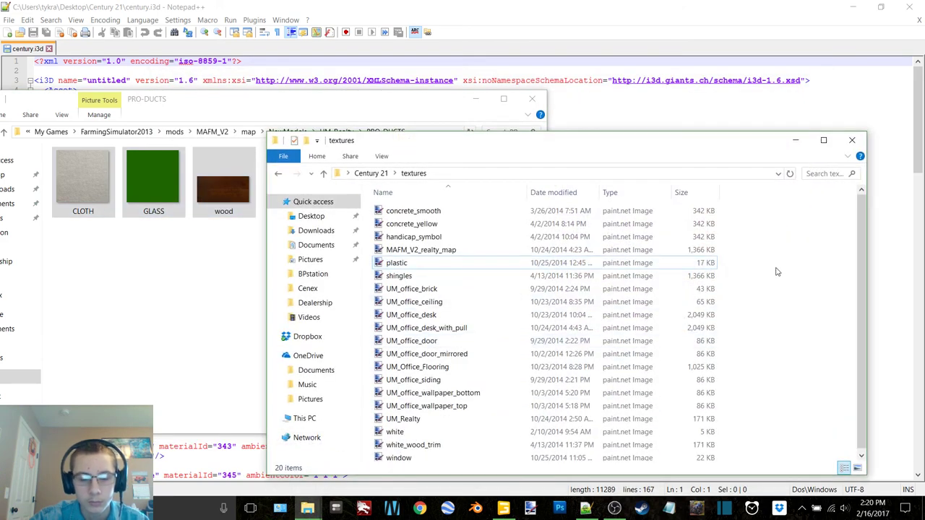
key("ctrl+v")
left_click(795, 140)
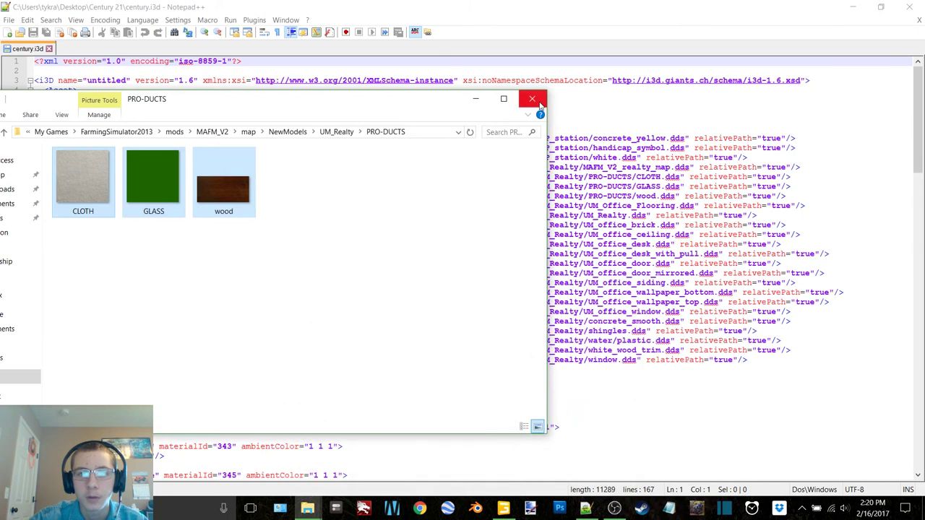
Close the PRO-DUCTS folder and replace the folder paths of concrete_yellow, handicap_symbol and white in century.i3d with "textures/".
left_click(532, 98)
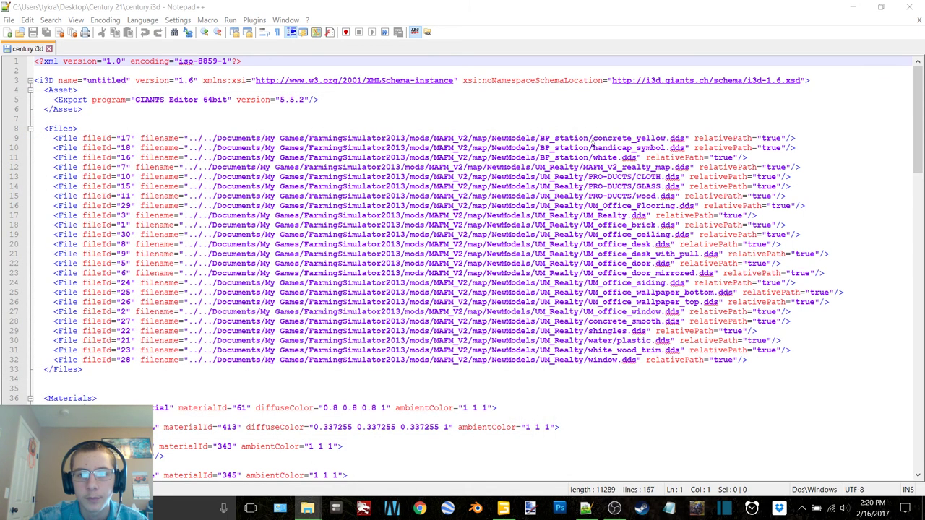
left_click(593, 139)
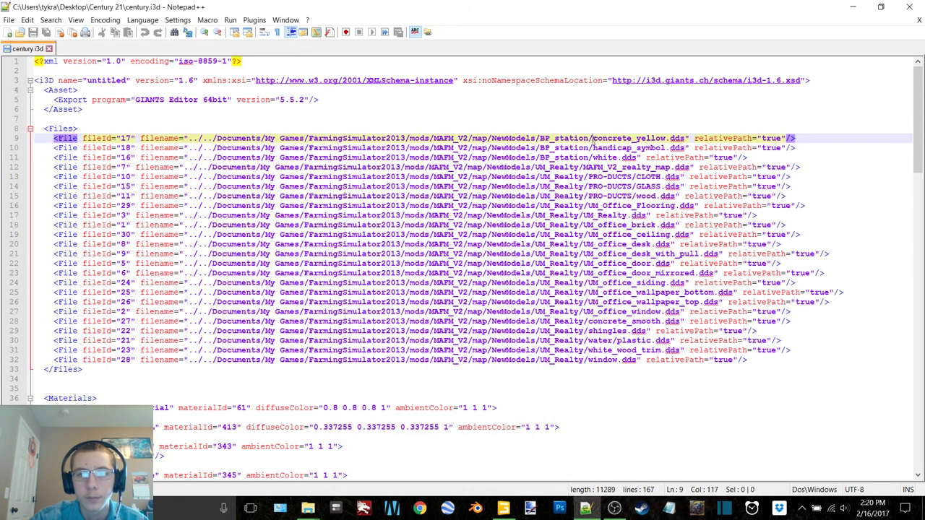
left_click_drag(591, 138, 191, 165, "alt")
type("textures")
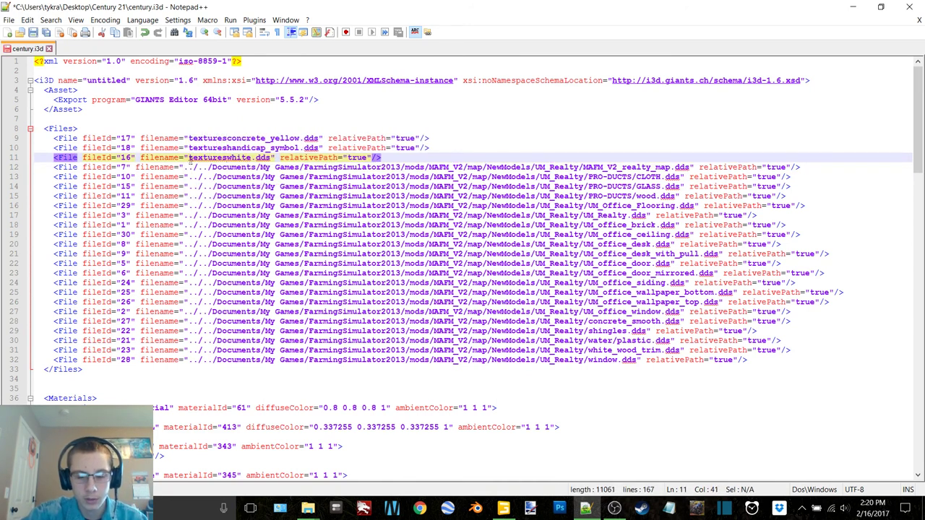
type("/")
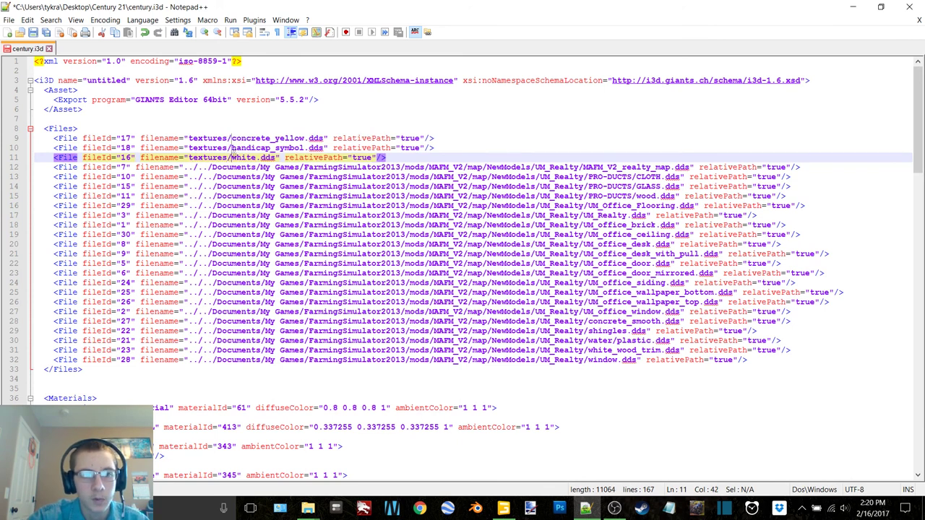
Reuse the "textures/" prefix to replace the folder paths of the MAFM_V2_realty_map, CLOTH, GLASS and wood entries.
left_click_drag(231, 157, 204, 157)
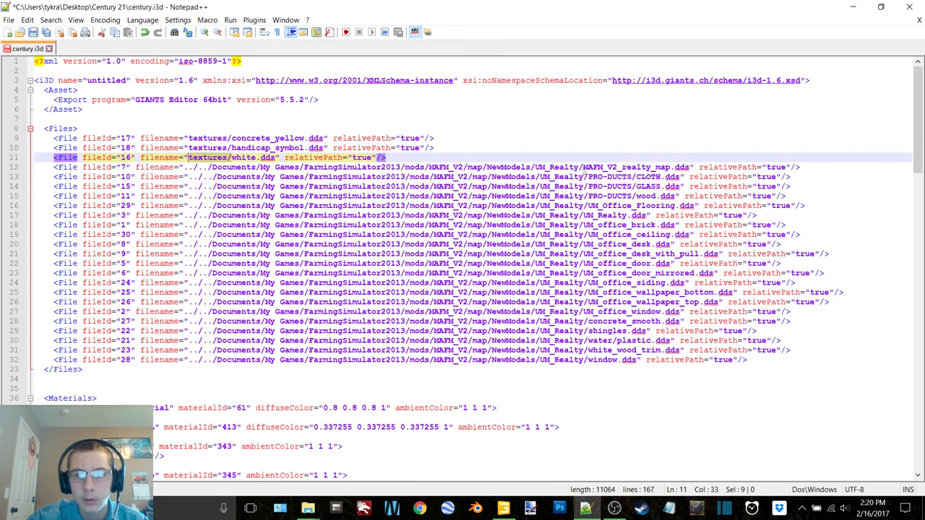
left_click_drag(584, 169, 188, 167)
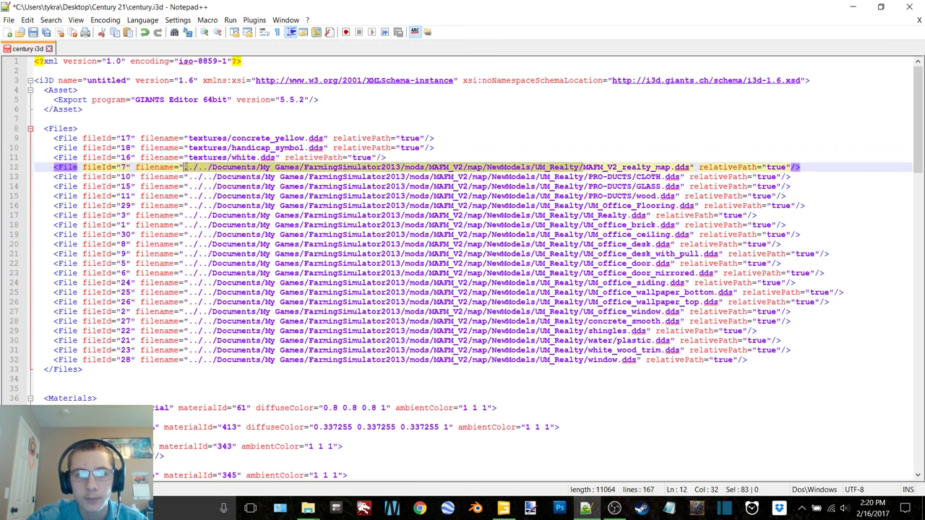
type("textures/")
left_click(636, 176)
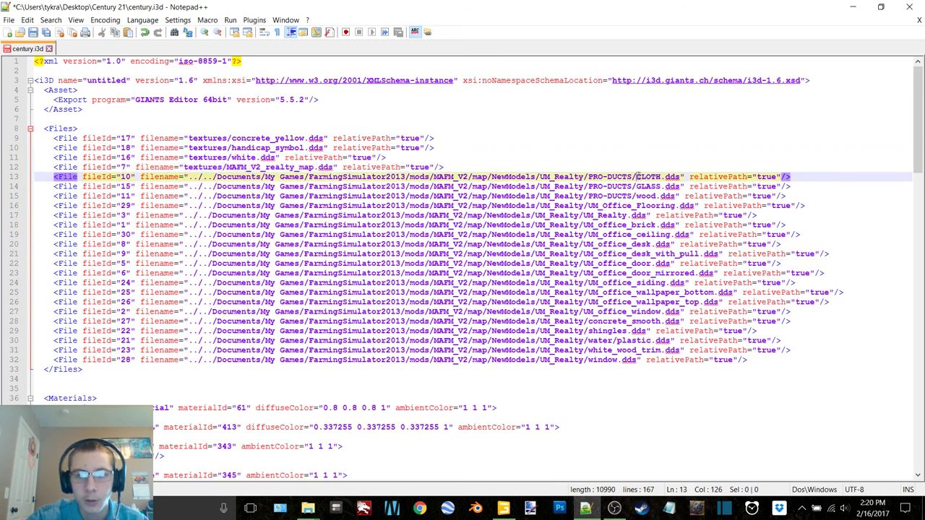
left_click_drag(637, 177, 193, 196, "alt")
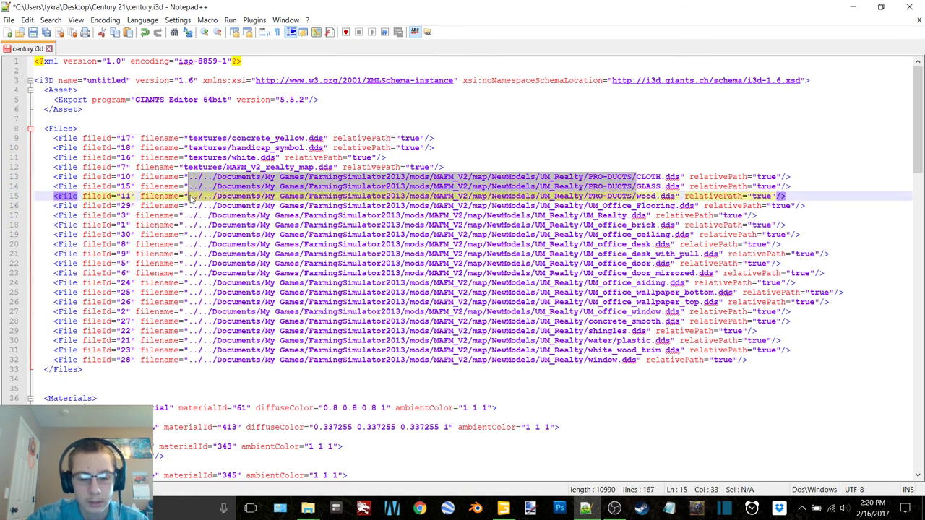
type("textures/")
Replace the folder paths of the UM_Office_Flooring, UM_Realty and UM_office_brick entries with "textures/".
left_click_drag(589, 205, 193, 208)
type("textures/")
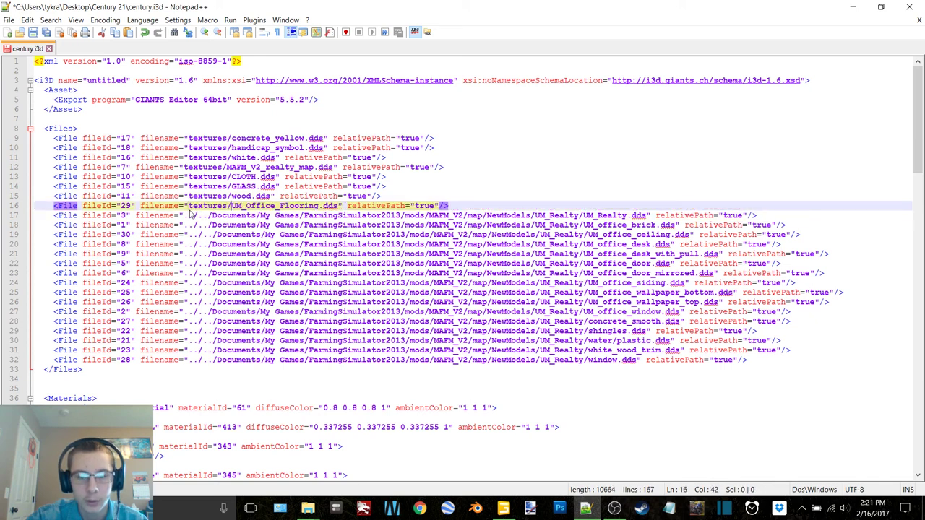
left_click(582, 215)
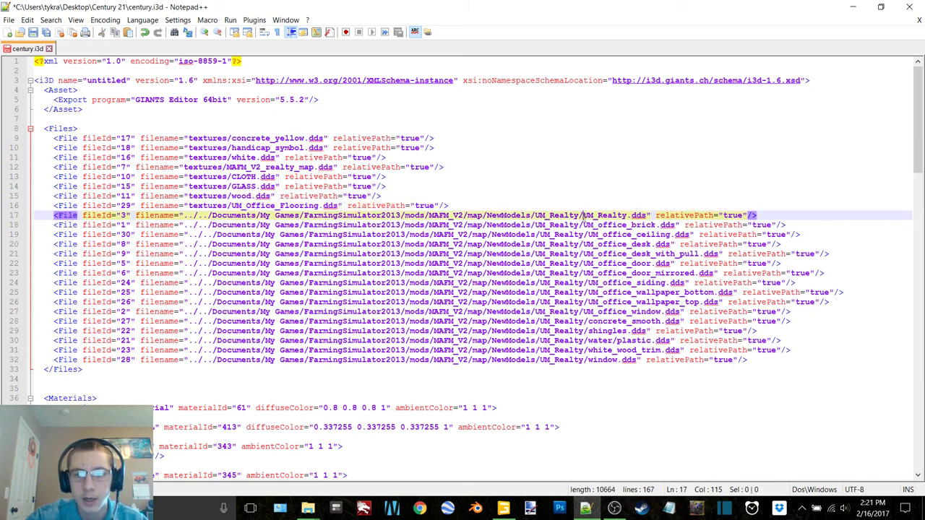
left_click_drag(583, 214, 193, 225, "alt")
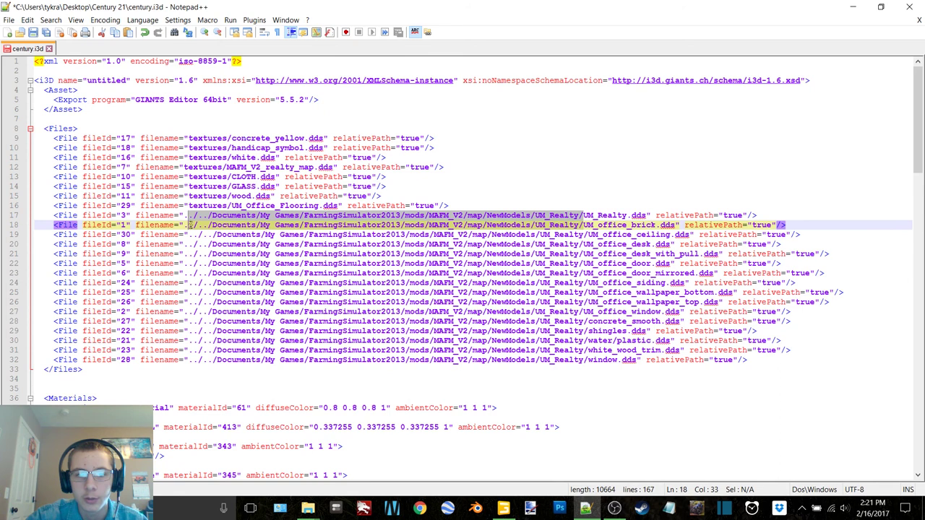
type("textures/ textures/")
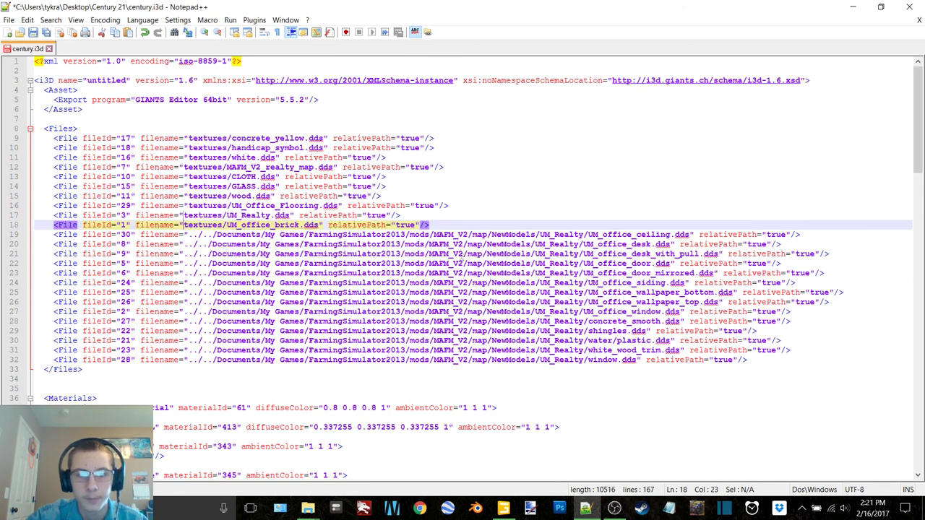
Remove the whole path before UM_office_ceiling.dds and the path before UM_Realty/ in the two desk and two door entries.
left_click_drag(588, 233, 183, 234)
key("Delete")
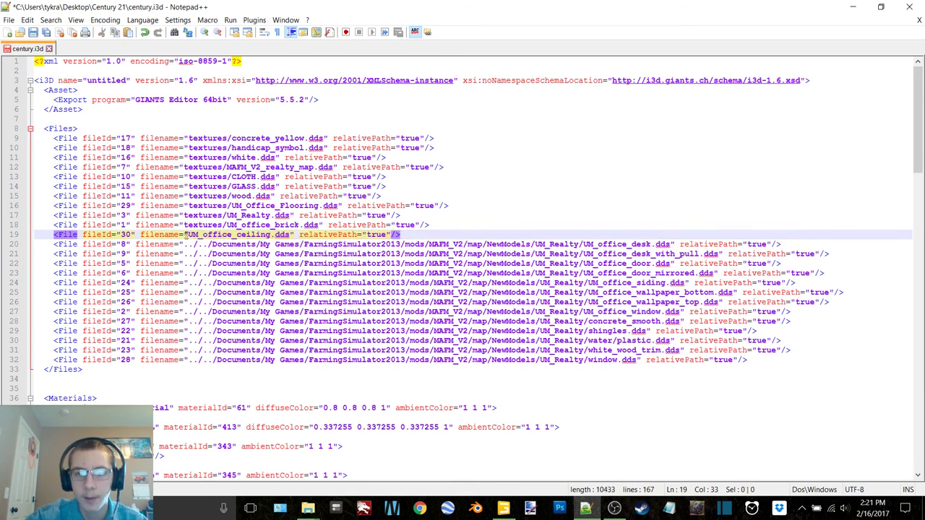
left_click(535, 244)
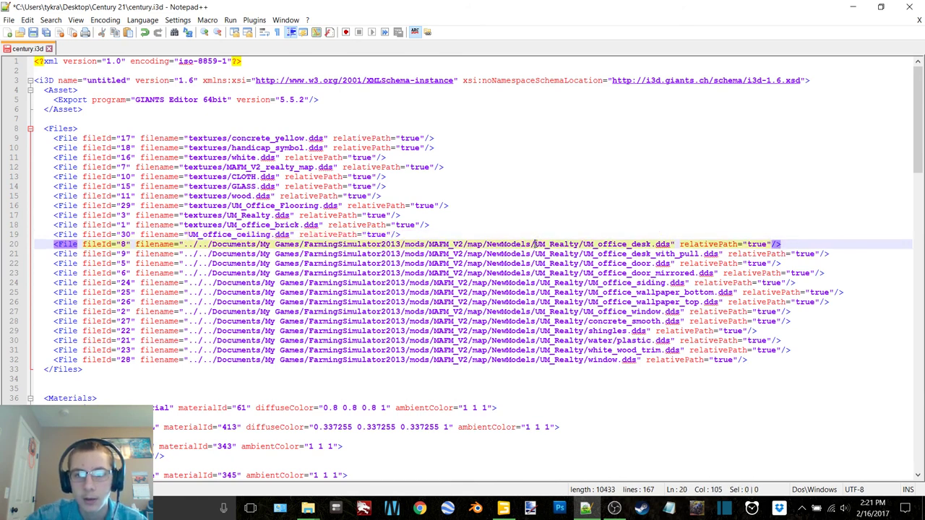
left_click_drag(535, 244, 185, 274, "alt")
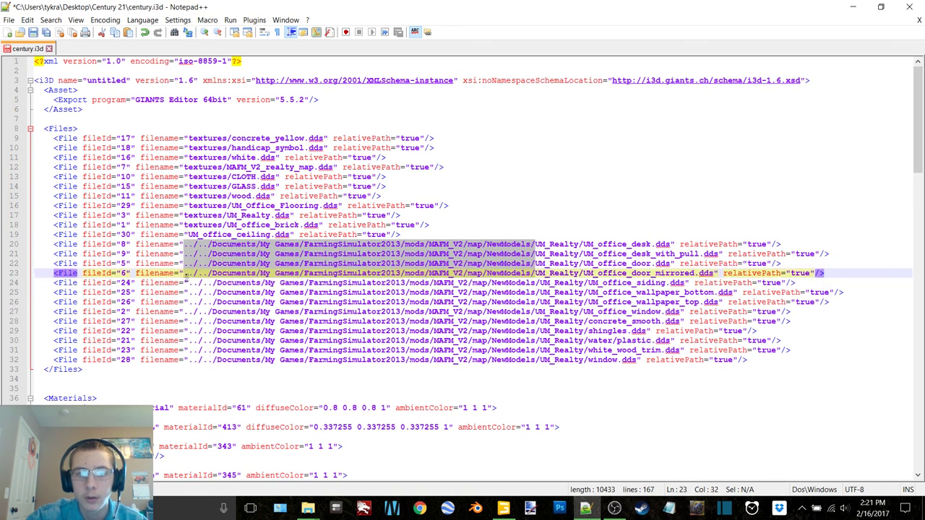
key("Delete")
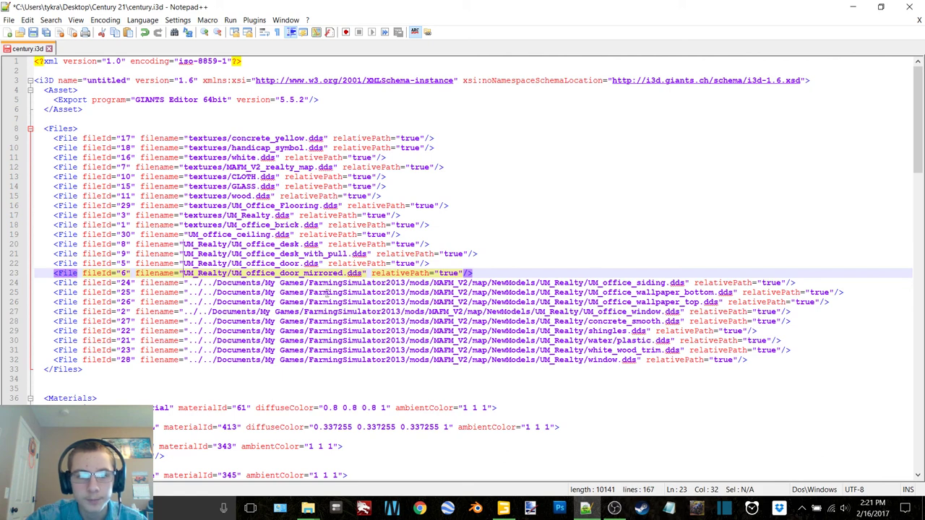
Replace UM_Realty/ with "textures/" in the four desk and door entries and prefix UM_office_ceiling.dds with "textures/".
left_click(232, 244)
left_click_drag(232, 244, 182, 273, "alt")
type("textures/ textures/ textures/ textures/")
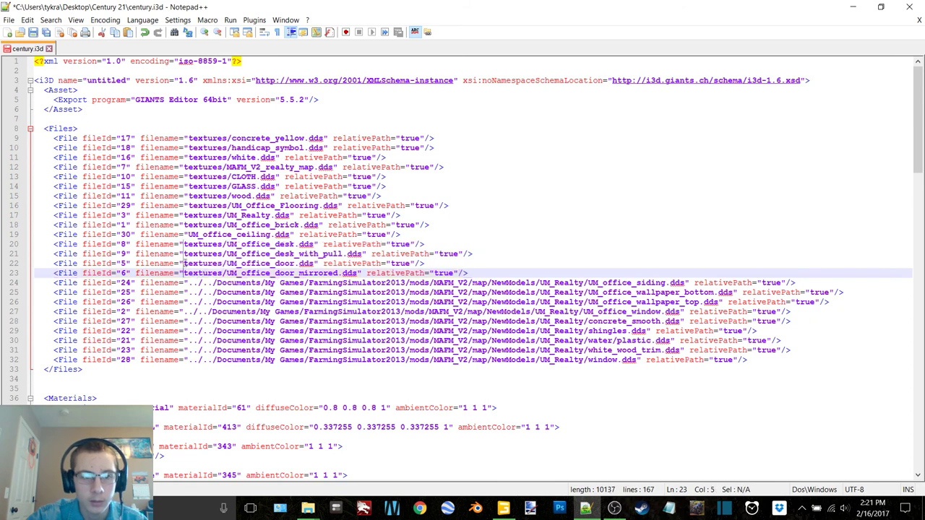
left_click(193, 235)
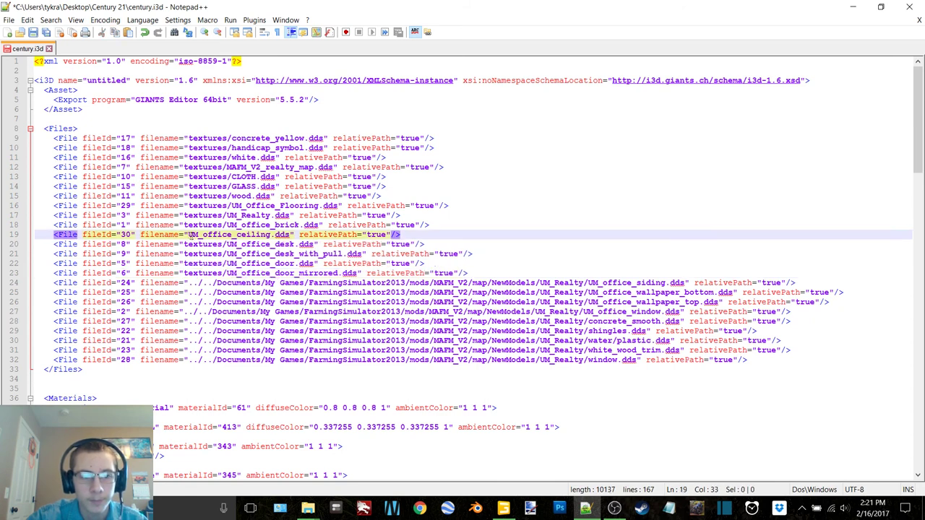
type("textures/")
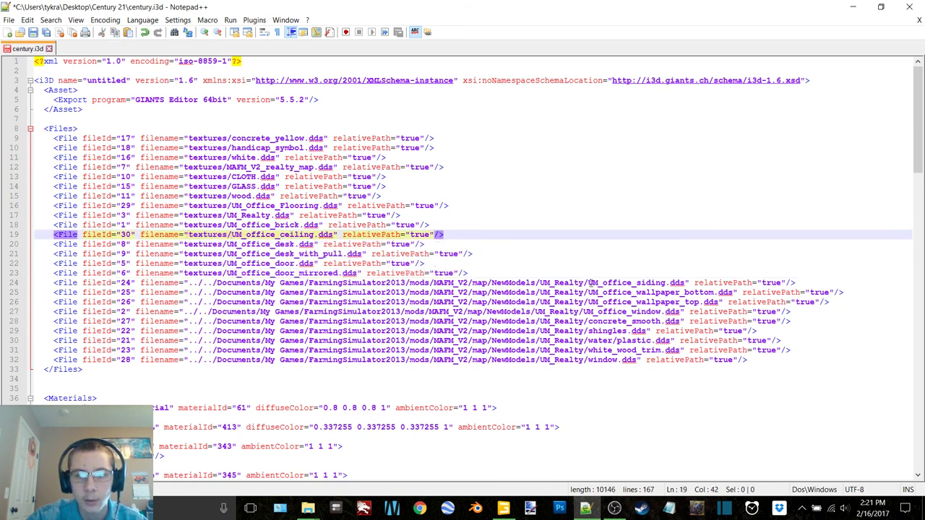
Replace the folder paths of UM_office_siding, both office wallpaper entries and UM_office_window with "textures/".
left_click_drag(590, 283, 189, 303, "alt")
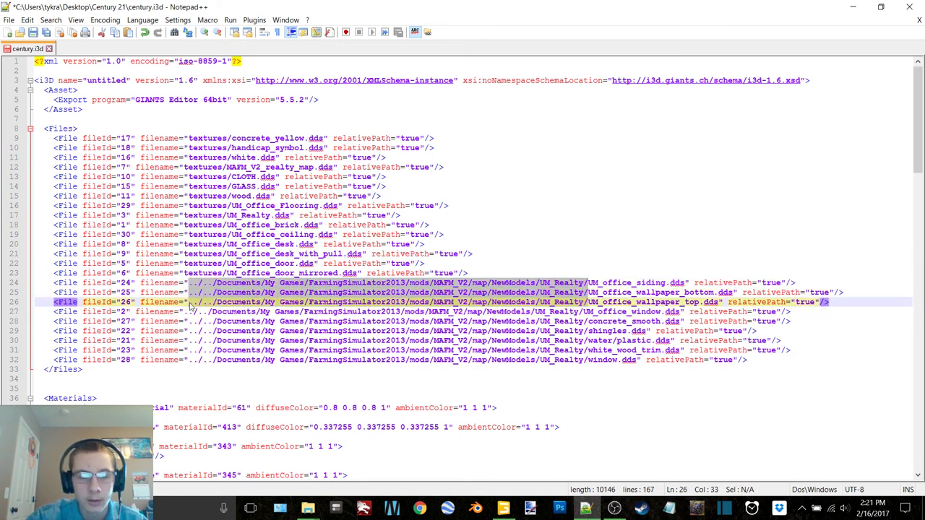
type("textures/ textures/ textures/")
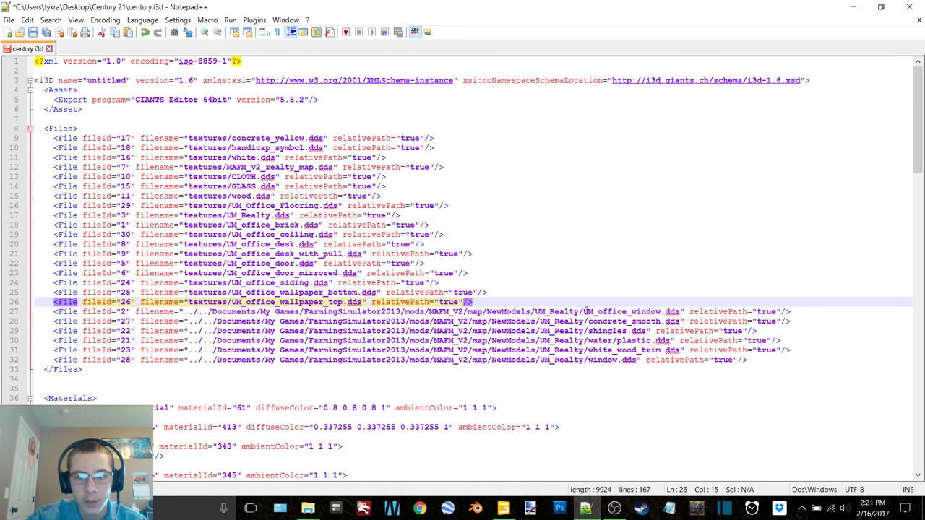
left_click_drag(585, 312, 195, 312)
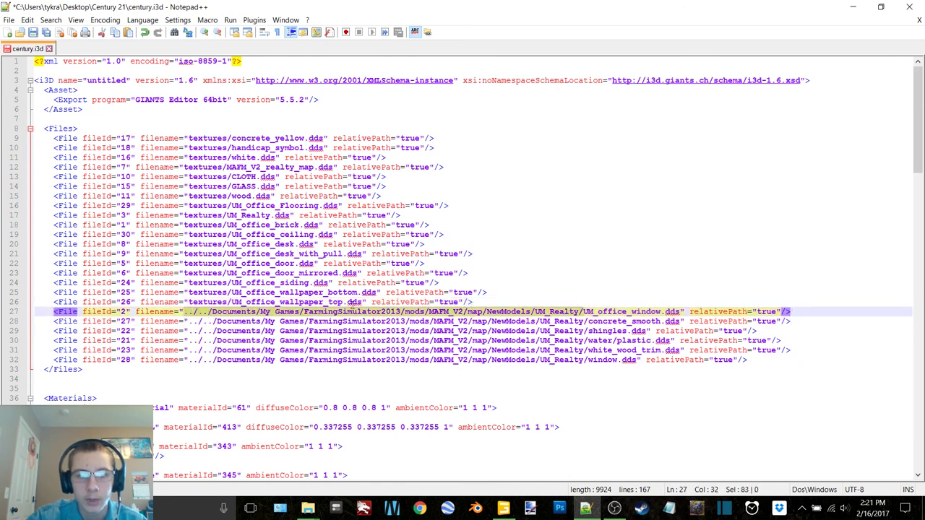
type("textures/")
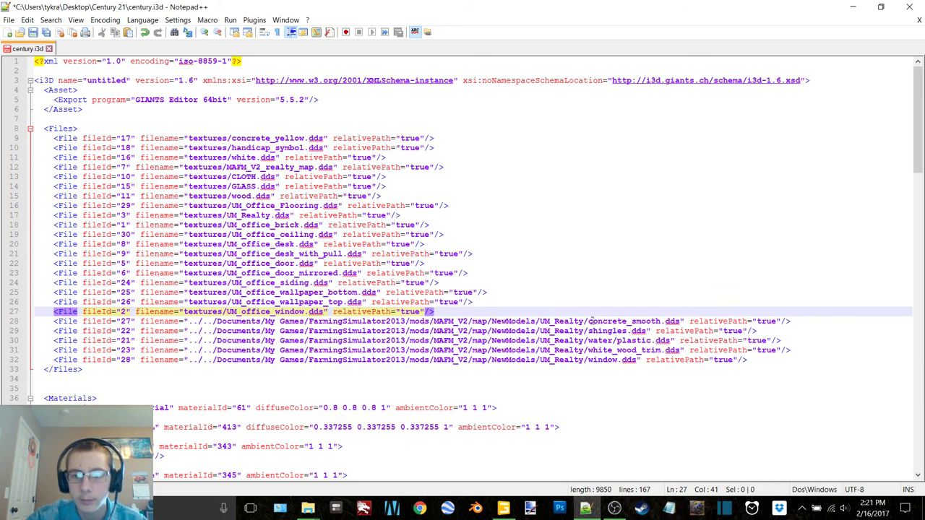
Replace the paths of the last five file entries, concrete_smooth through window, with "textures/" and remove water/ from the plastic entry.
left_click(588, 321)
left_click_drag(588, 321, 189, 364, "alt")
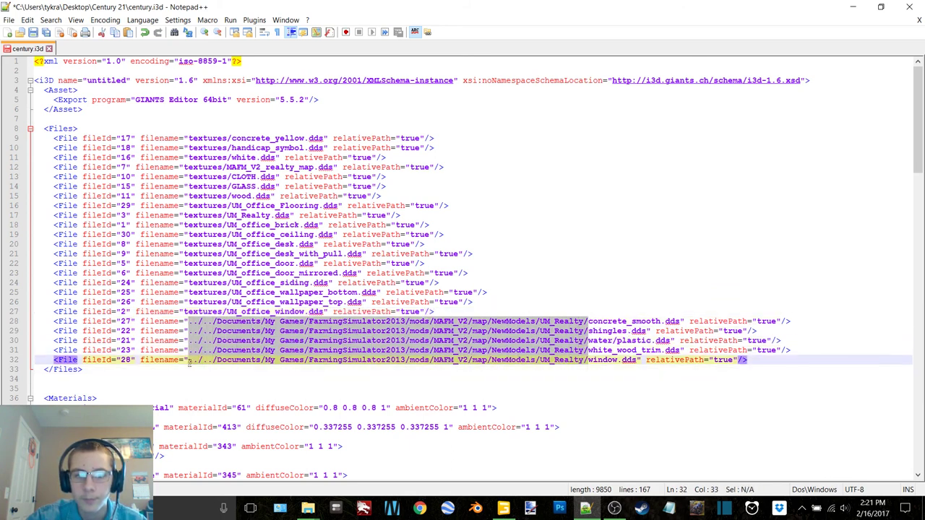
type("textures/ textures/ textures/ textures/ textures/")
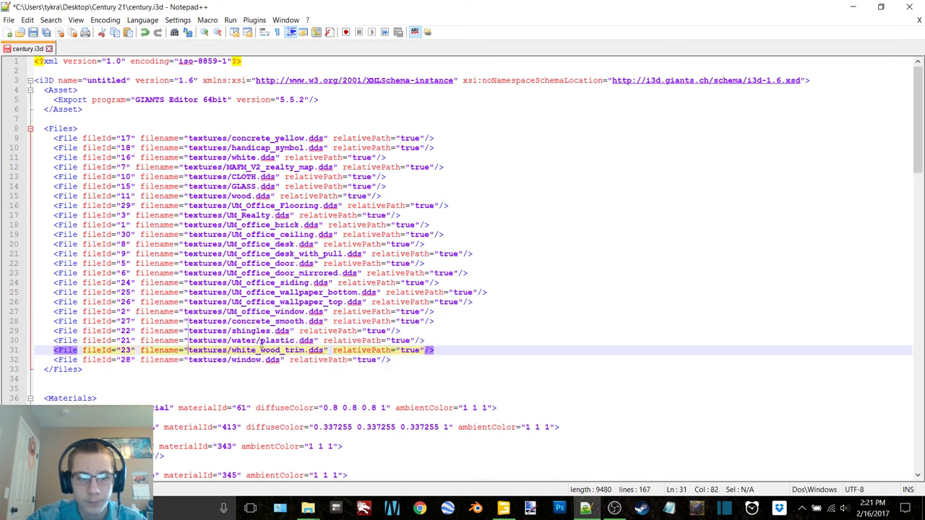
left_click_drag(261, 342, 251, 343)
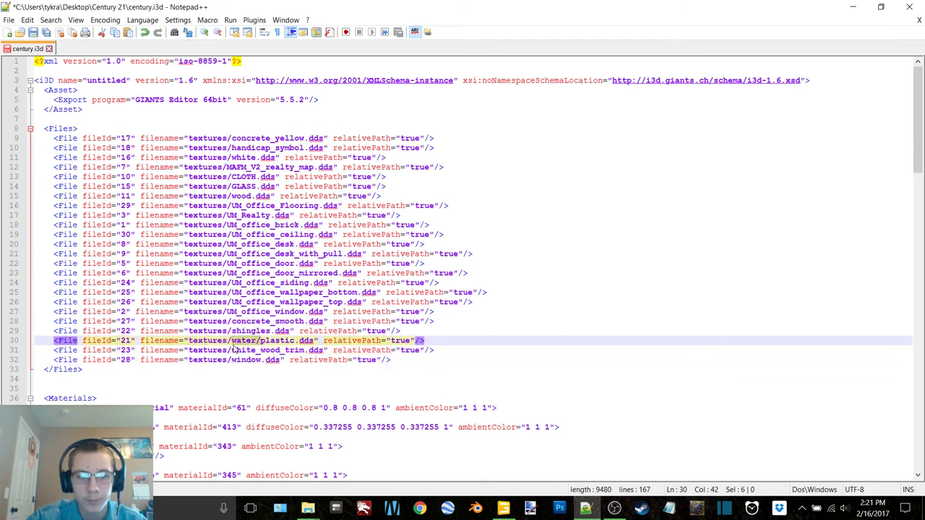
key("BackSpace")
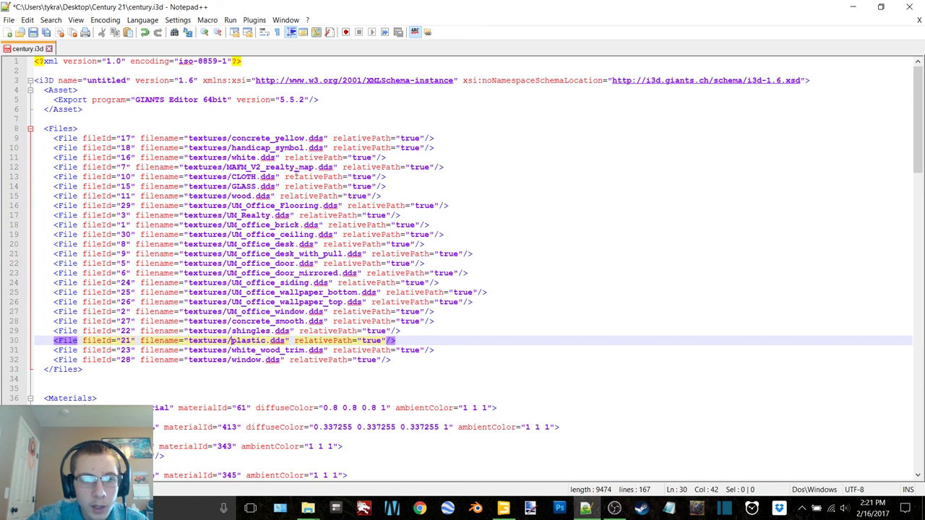
Close century.i3d, saving its changes, and exit the text editor.
double_click(315, 138)
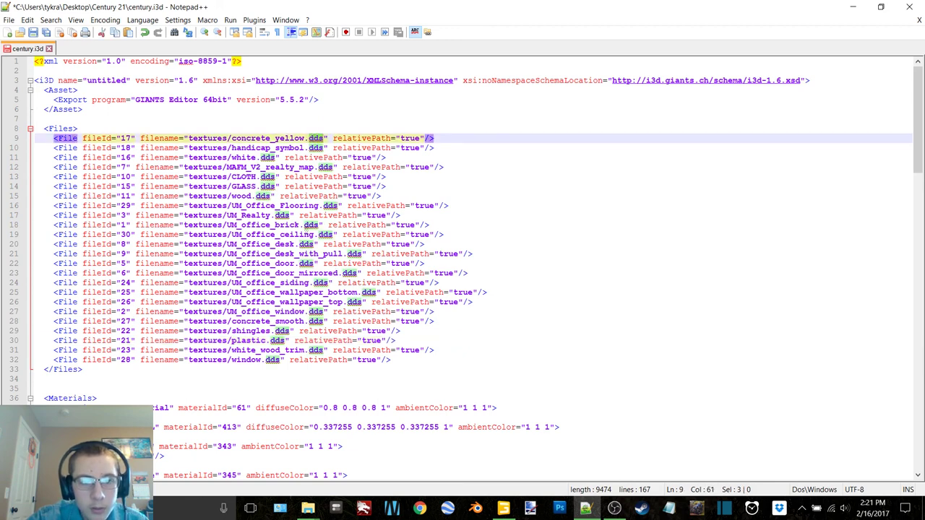
left_click(49, 48)
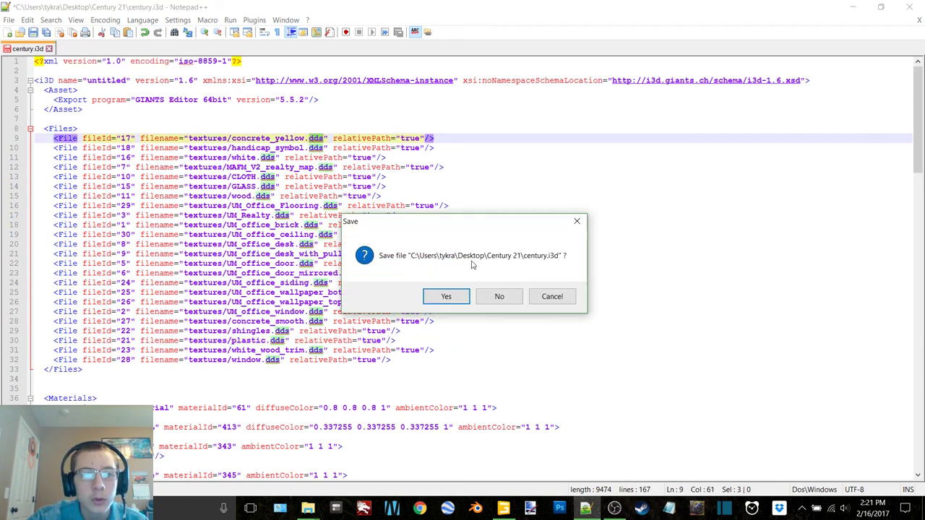
left_click(443, 296)
left_click(918, 4)
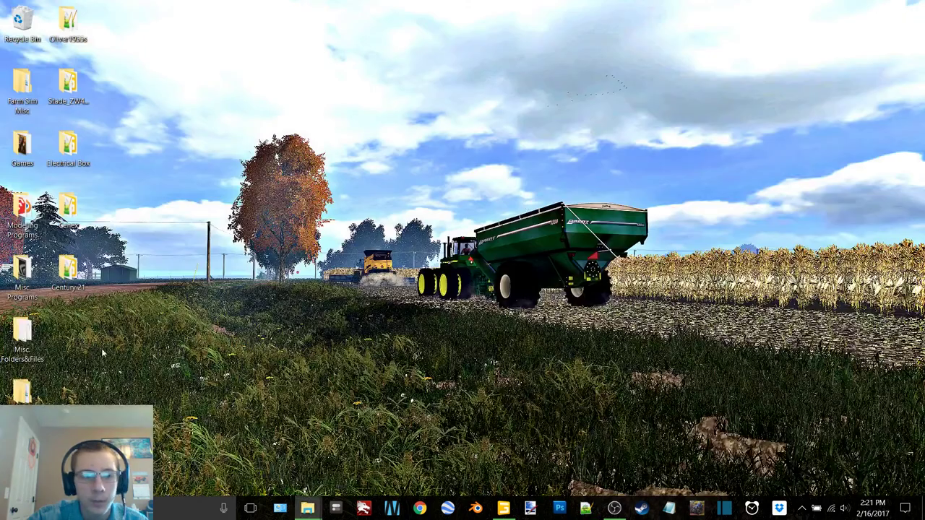
Open the Century 21 folder on the desktop and look through the images in its textures subfolder.
double_click(68, 273)
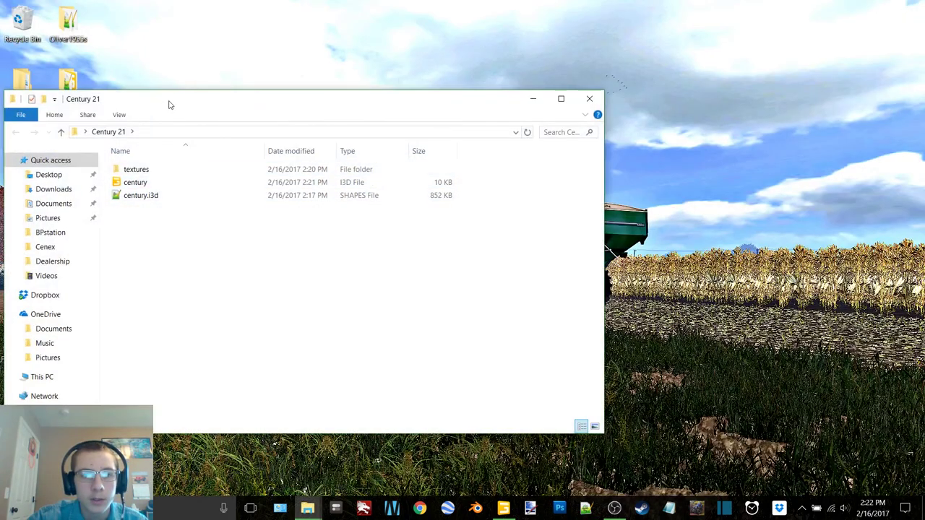
left_click_drag(169, 104, 394, 96)
mouse_move(307, 508)
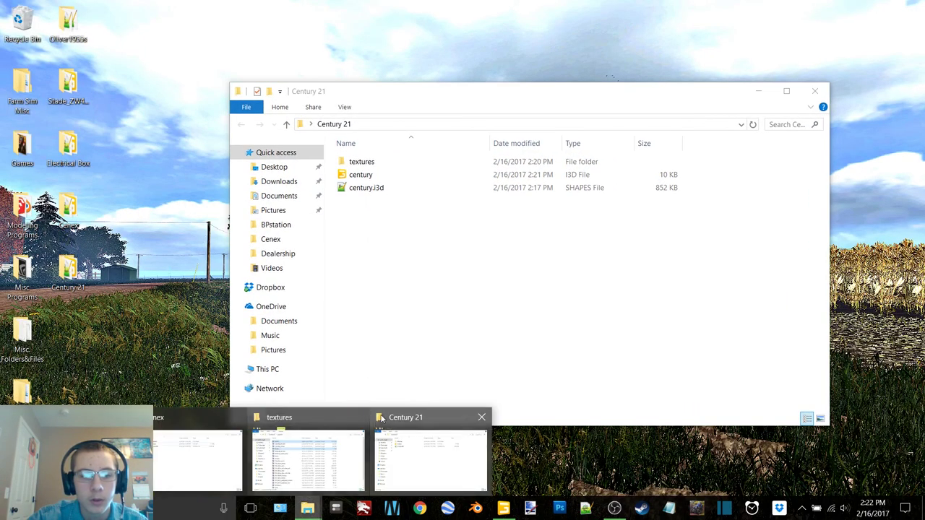
left_click(360, 418)
left_click(380, 165)
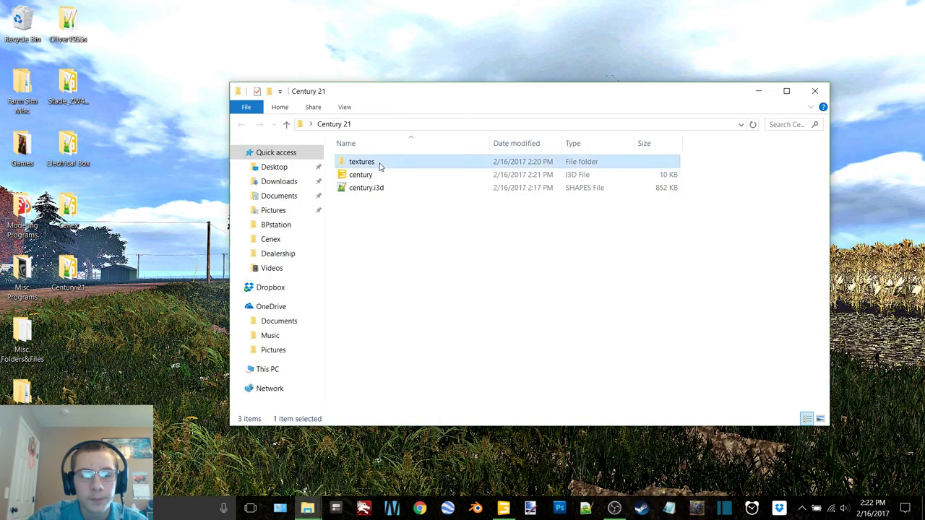
double_click(379, 165)
scroll(636, 361, "down", 1)
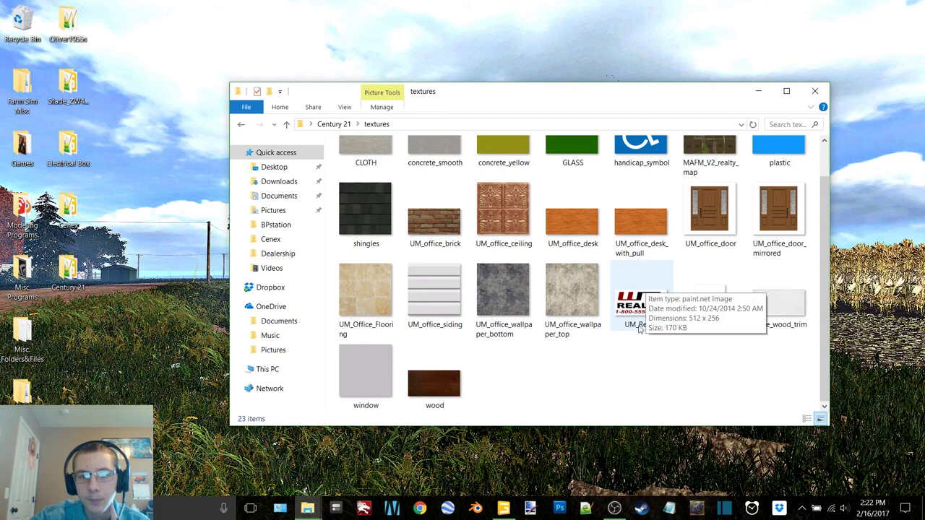
Open century.i3d from the Century 21 folder with GIANTS Editor version 6.0.5.
left_click(241, 125)
double_click(394, 177)
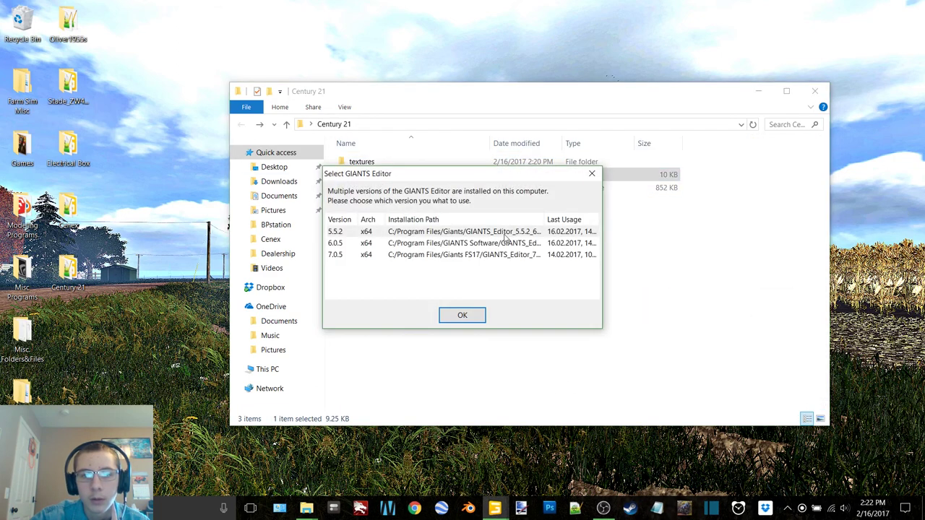
double_click(502, 244)
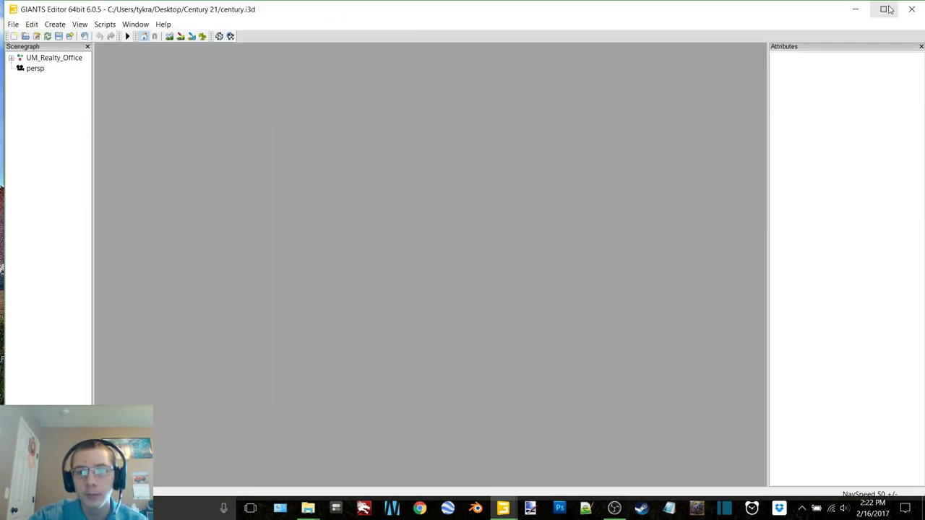
Set Translate Z of the UM_Realty_Office group to 0 and deselect the group.
left_click(43, 55)
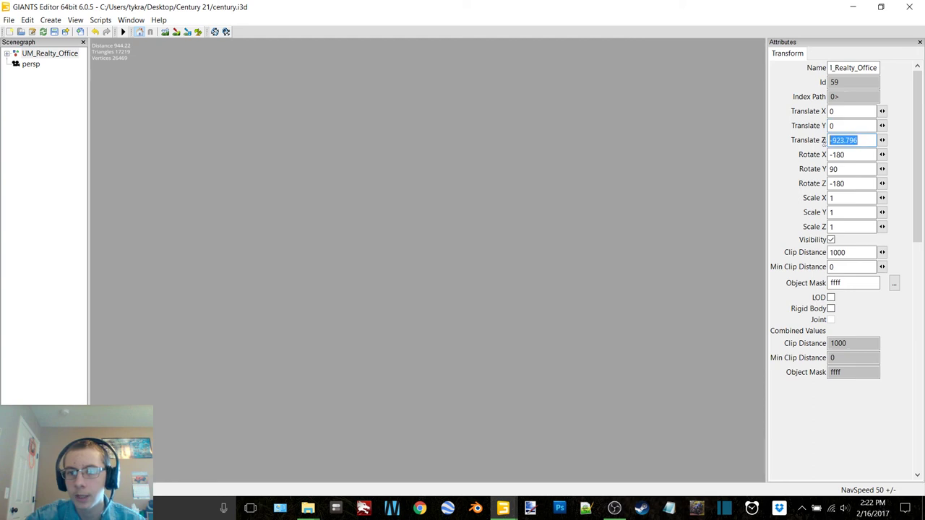
type("0")
key("Return")
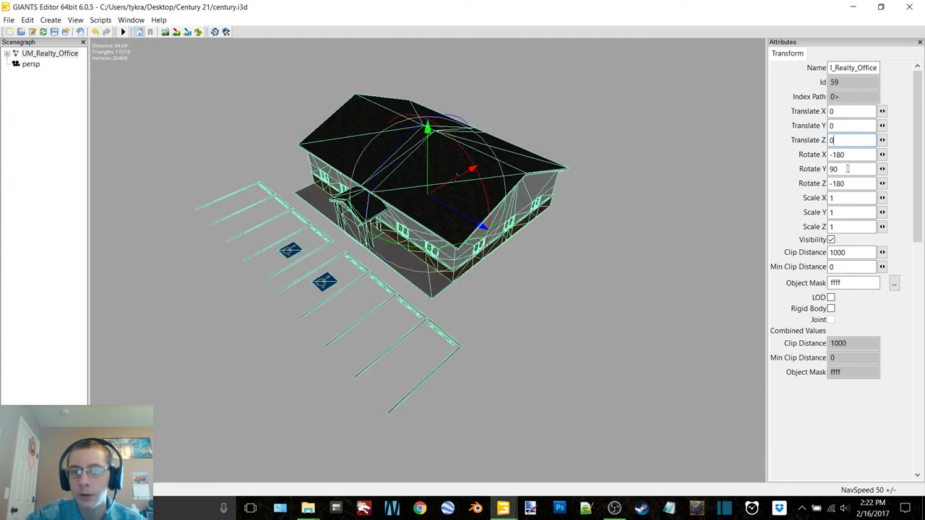
left_click(45, 288)
Examine the textures on the office's exterior walls, roof and parking lot, and on the furnished interior.
scroll(449, 308, "up", 4)
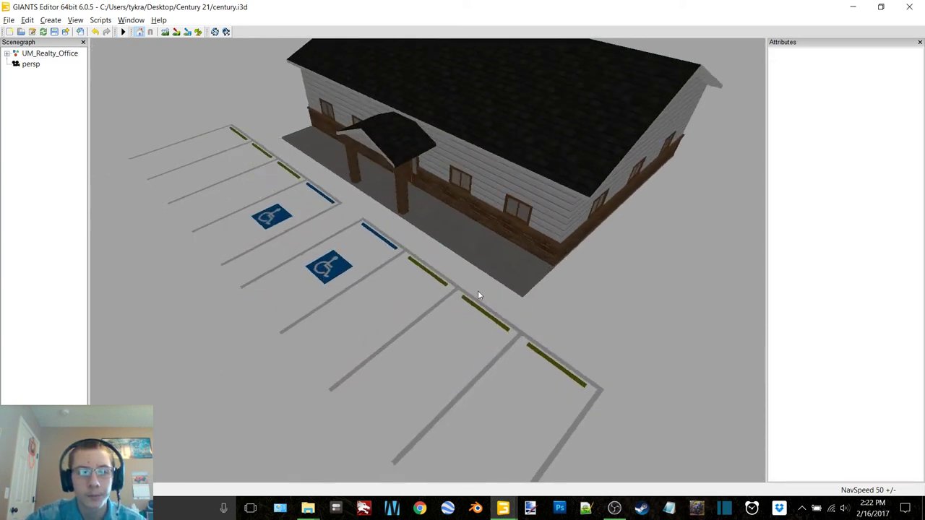
scroll(462, 296, "down", 6)
scroll(456, 294, "up", 8)
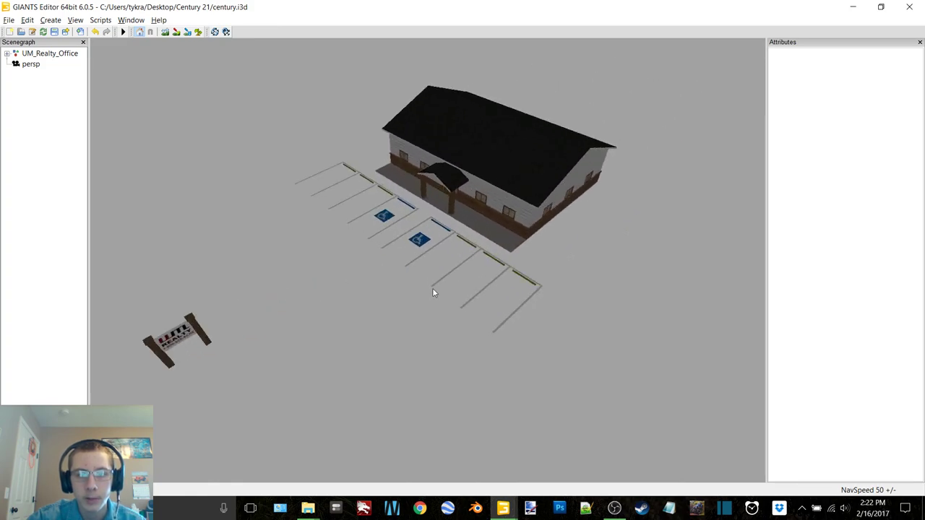
scroll(457, 259, "up", 8)
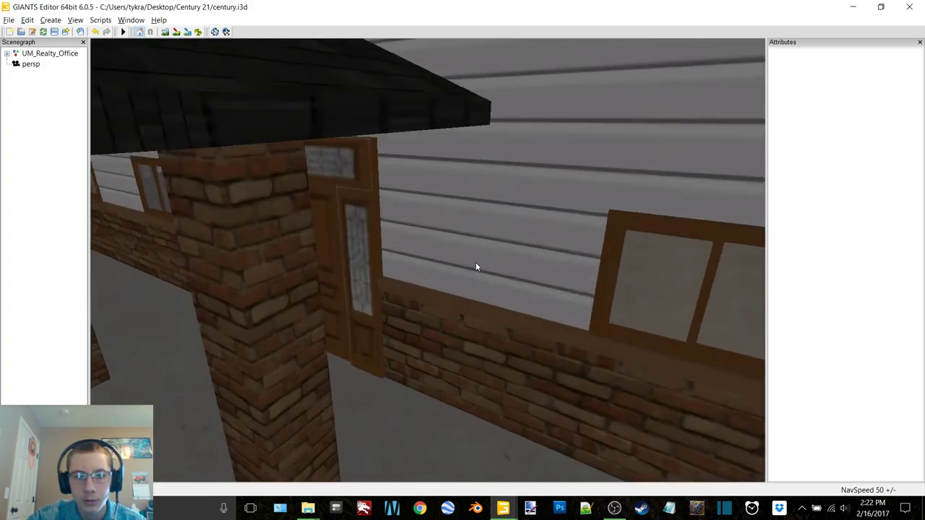
scroll(437, 261, "up", 6)
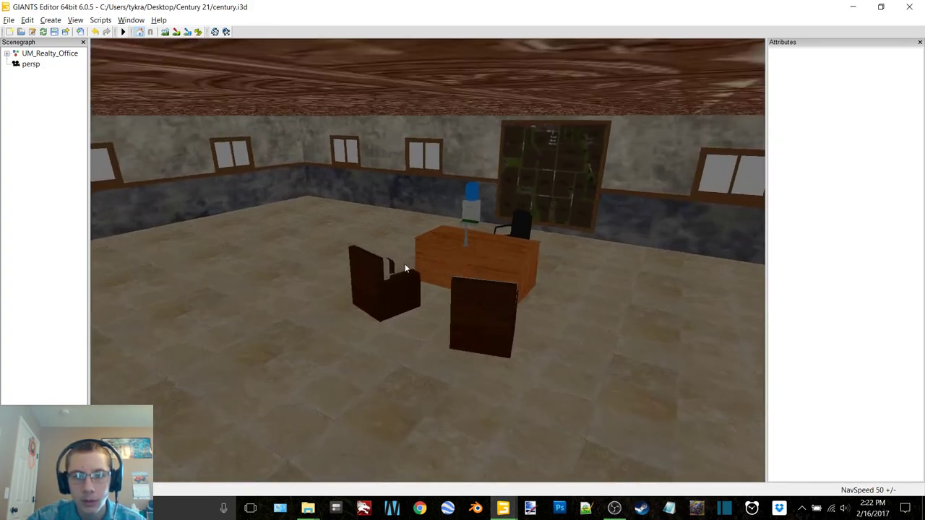
left_click_drag(451, 265, 608, 265, "alt")
middle_click_drag(609, 270, 436, 262)
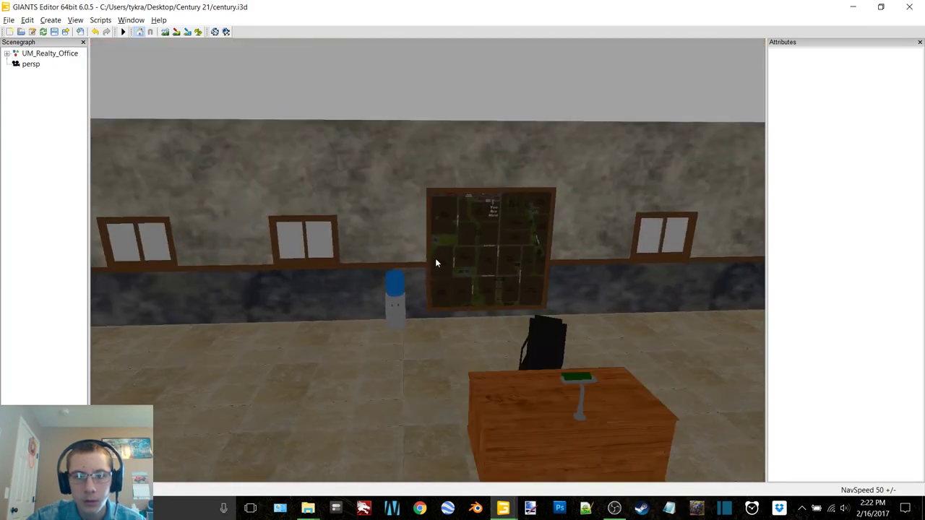
Examine the framed field map on the office's interior wall, including its road names and field labels.
scroll(439, 262, "up", 6)
scroll(439, 257, "up", 8)
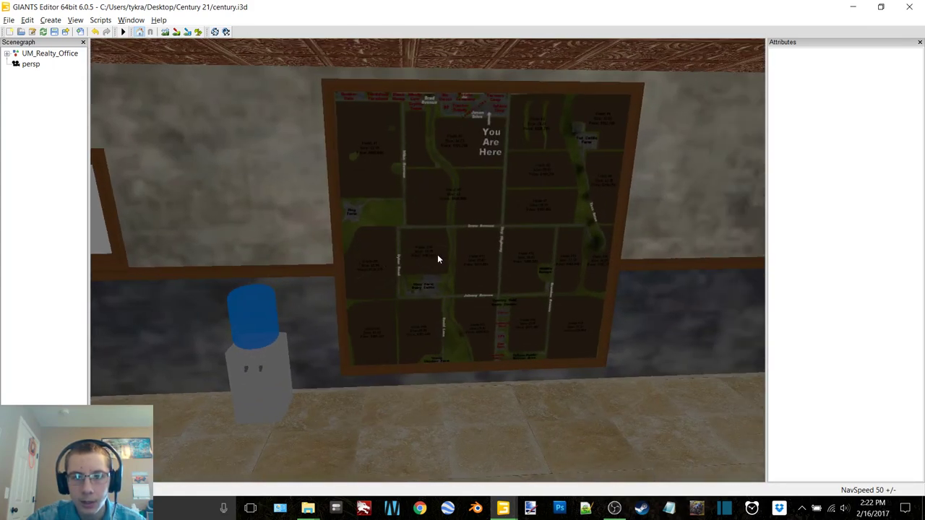
scroll(443, 248, "down", 2)
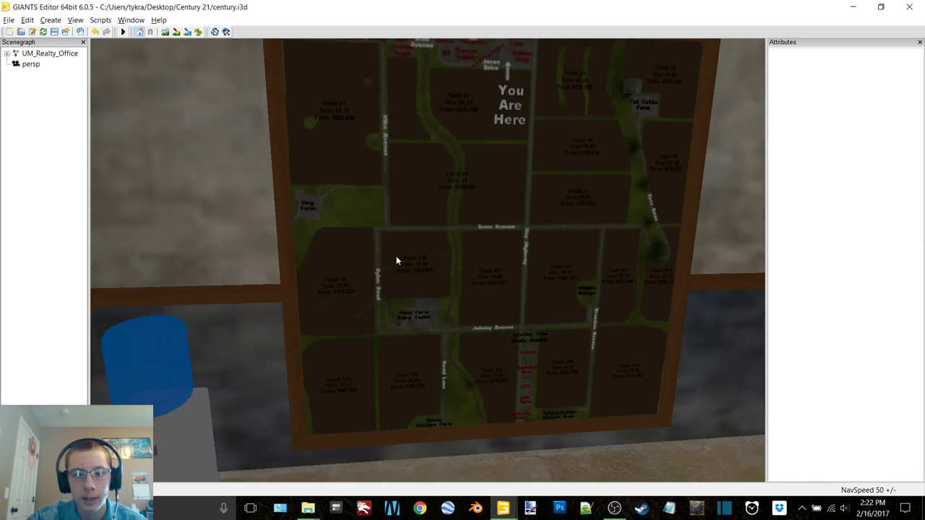
left_click_drag(396, 256, 367, 233, "alt")
scroll(368, 234, "up", 5)
scroll(369, 235, "down", 6)
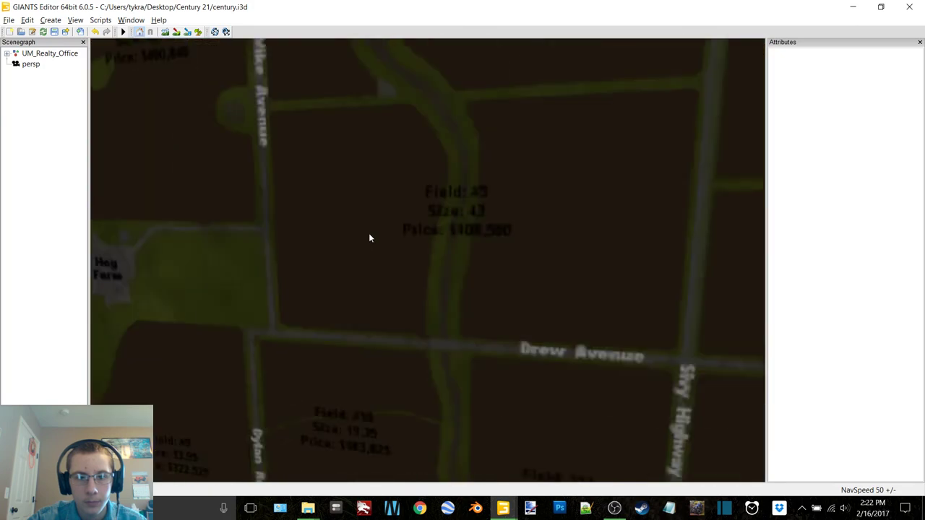
scroll(393, 243, "down", 10)
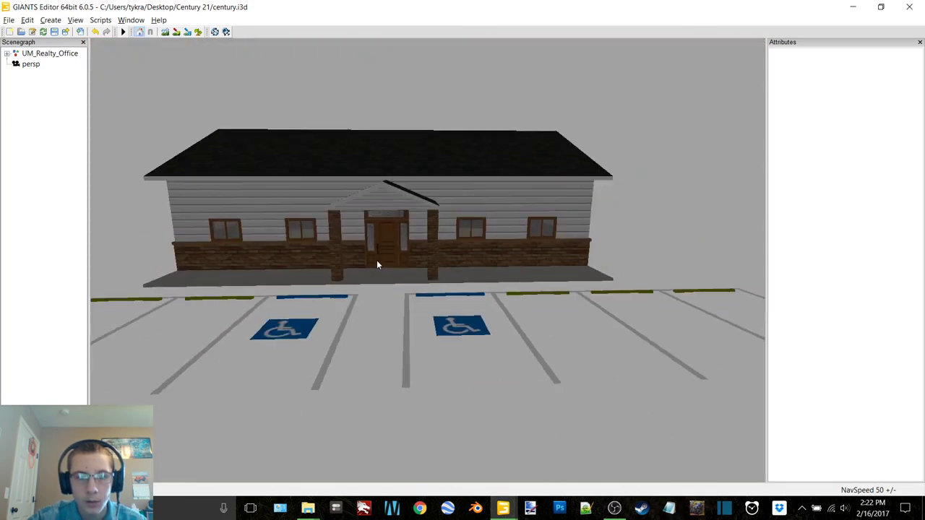
Select the brick-pillared realty sign near the parking lot and show its material settings in a widened panel.
left_click_drag(377, 260, 217, 259, "alt")
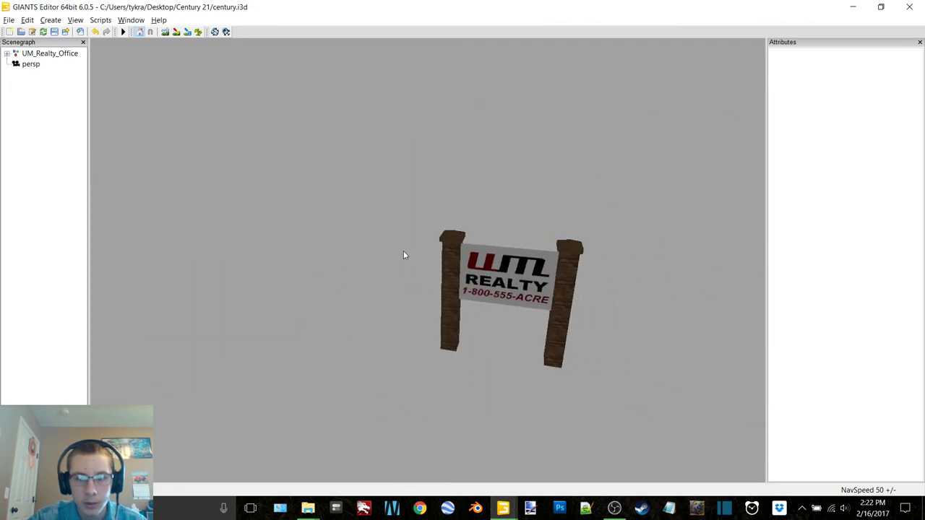
scroll(381, 260, "up", 5)
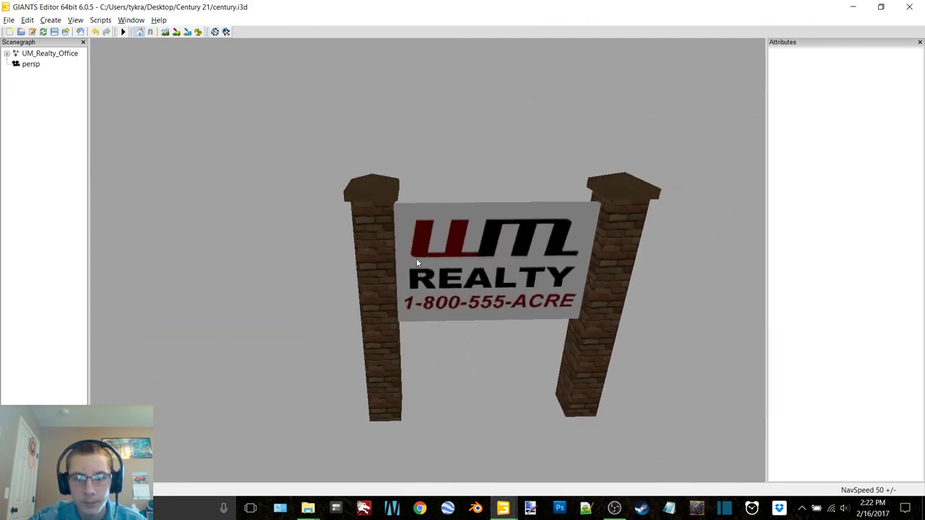
middle_click_drag(417, 263, 416, 262, "alt")
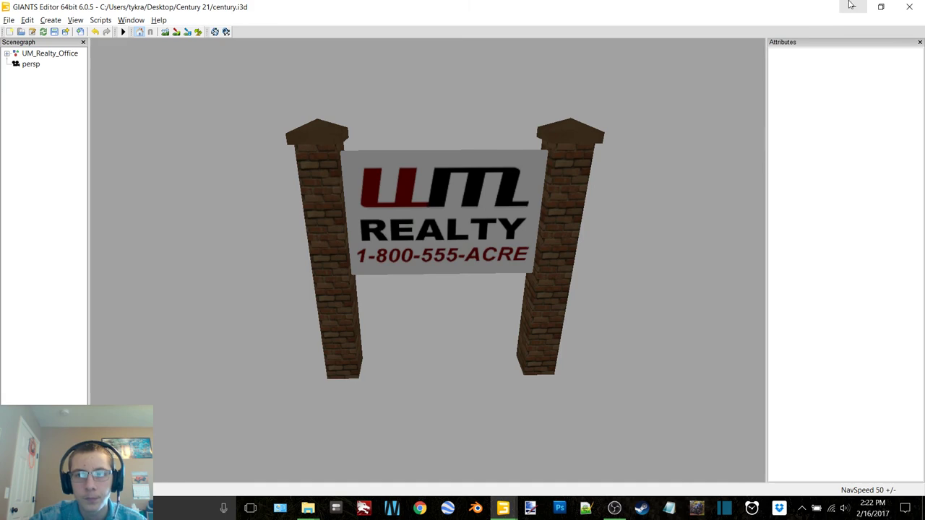
left_click(484, 192)
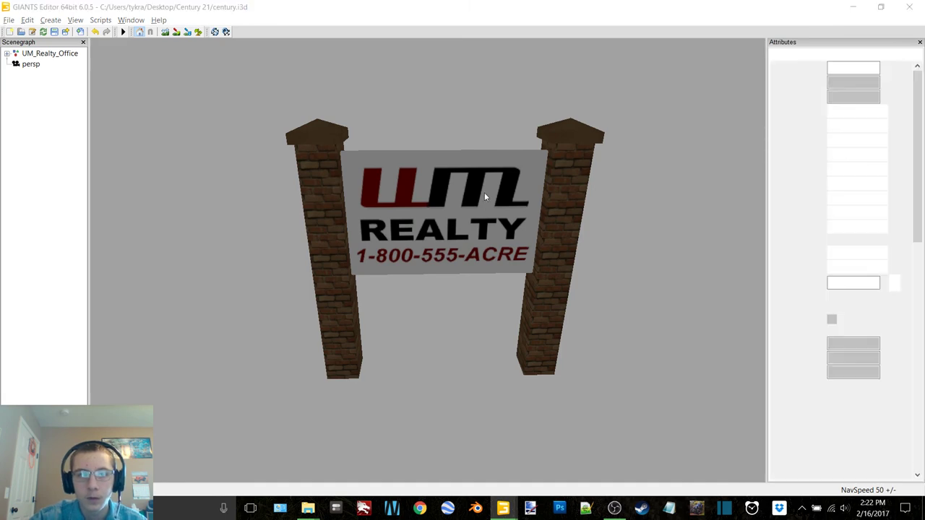
left_click(131, 19)
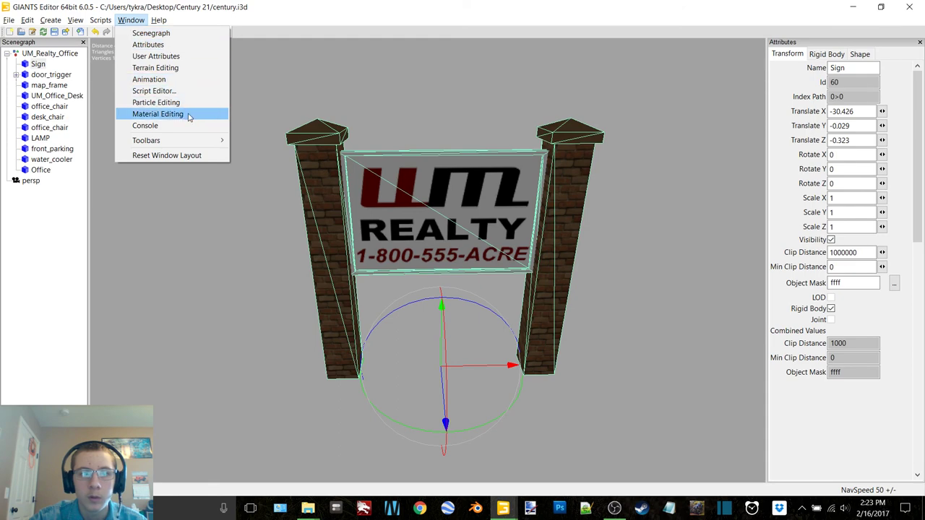
left_click(157, 115)
left_click_drag(889, 49, 923, 78)
left_click(714, 42)
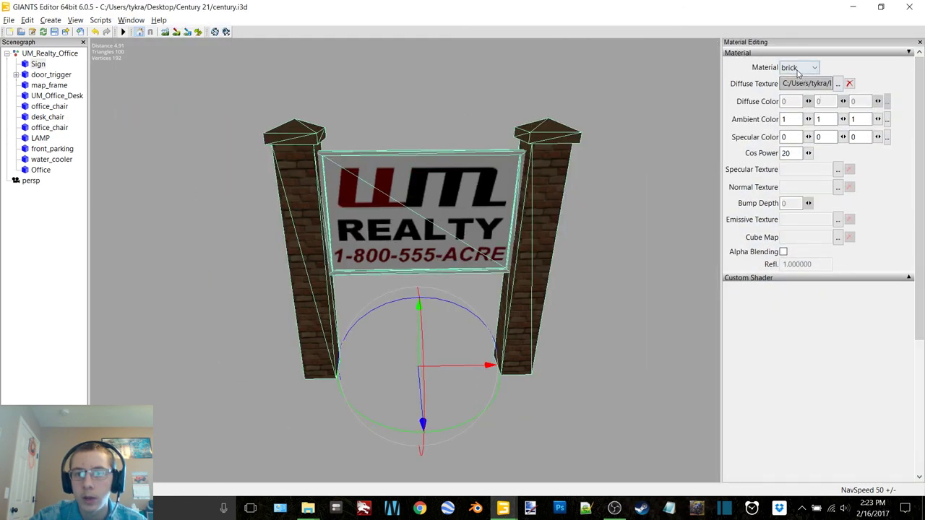
Check which image file the Sign object's sign material uses as its diffuse texture.
left_click(797, 68)
left_click(803, 100)
left_click(806, 83)
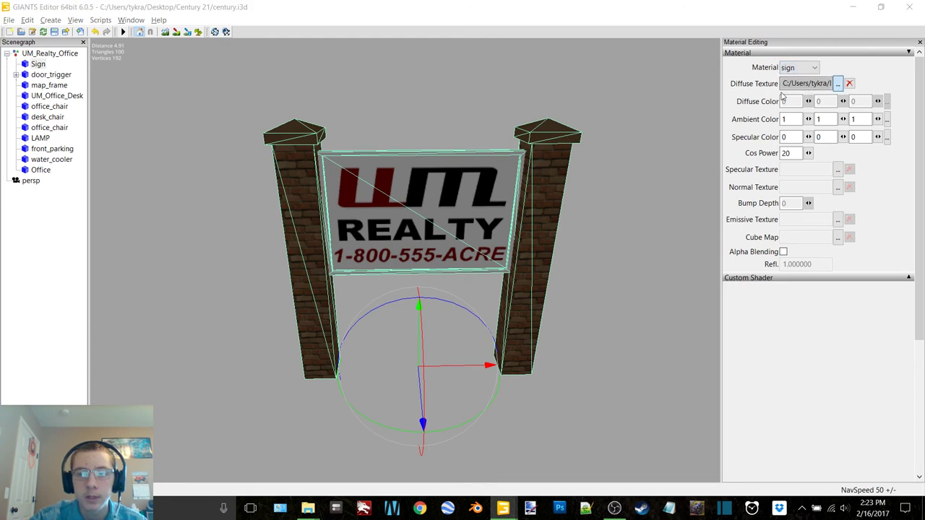
left_click(281, 60)
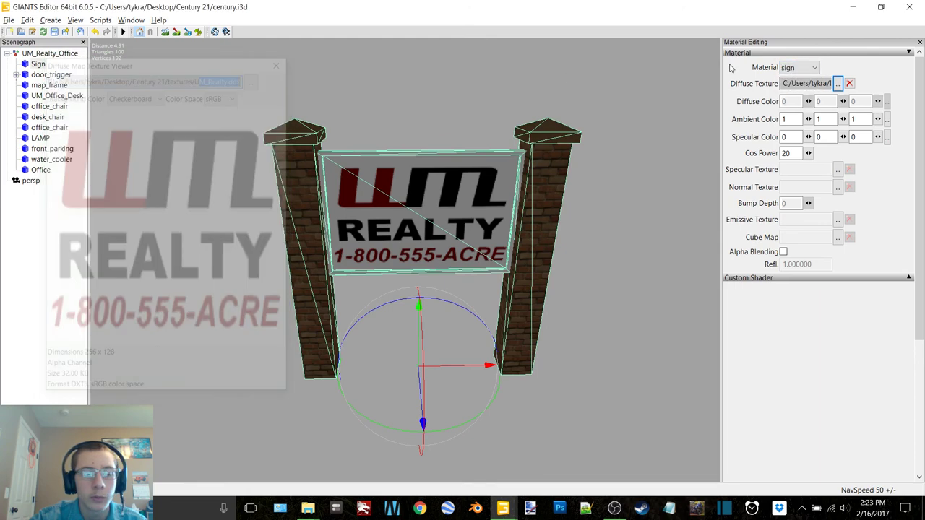
Minimize the editor and open UM_Realty from the Century 21 textures folder in paint.net.
left_click(853, 7)
double_click(394, 163)
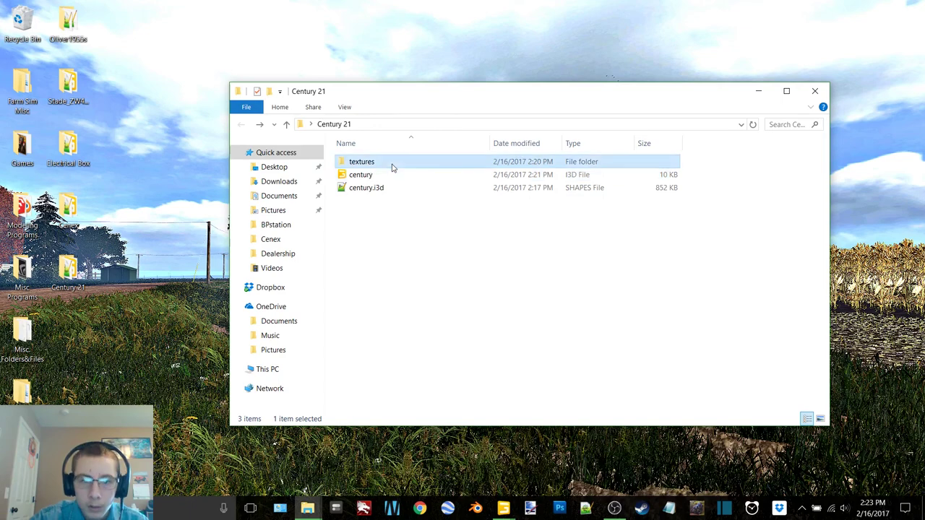
left_click(642, 347)
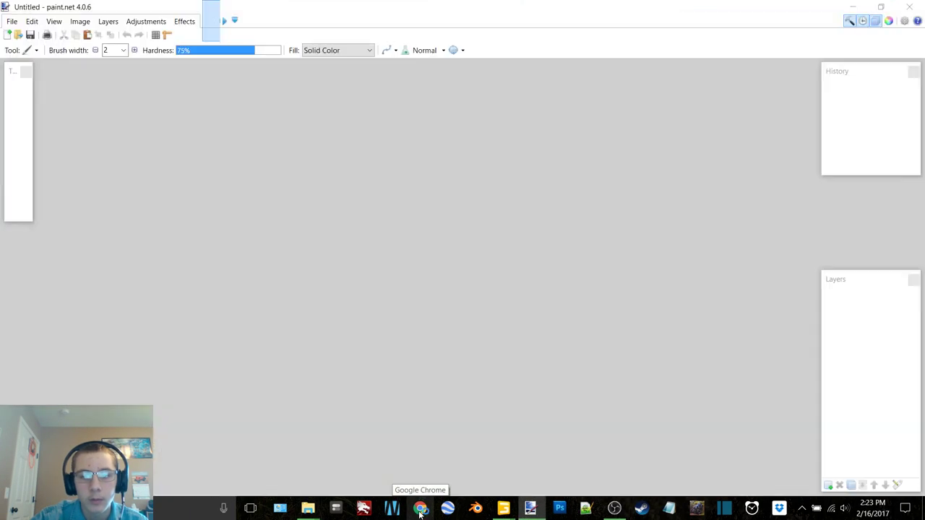
Switch to Google Chrome and search Google Images for "century 21 logo".
left_click(419, 508)
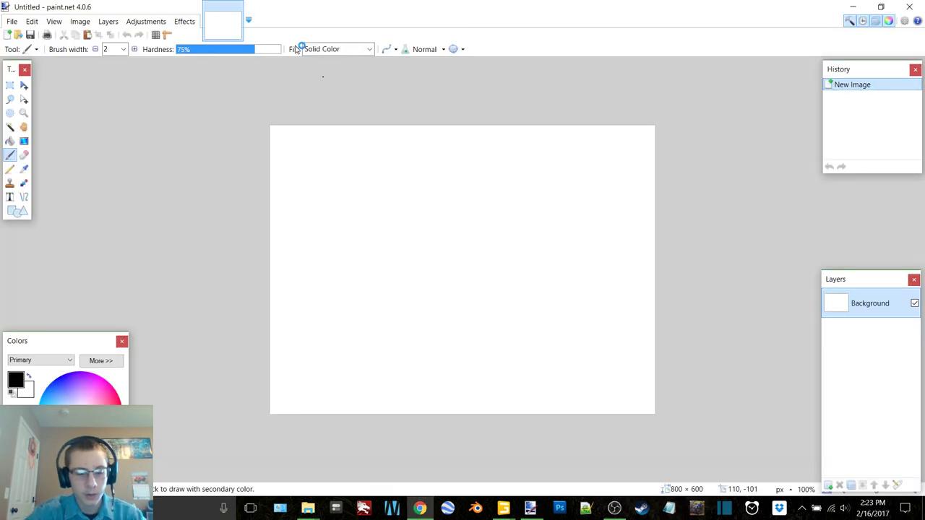
key("t")
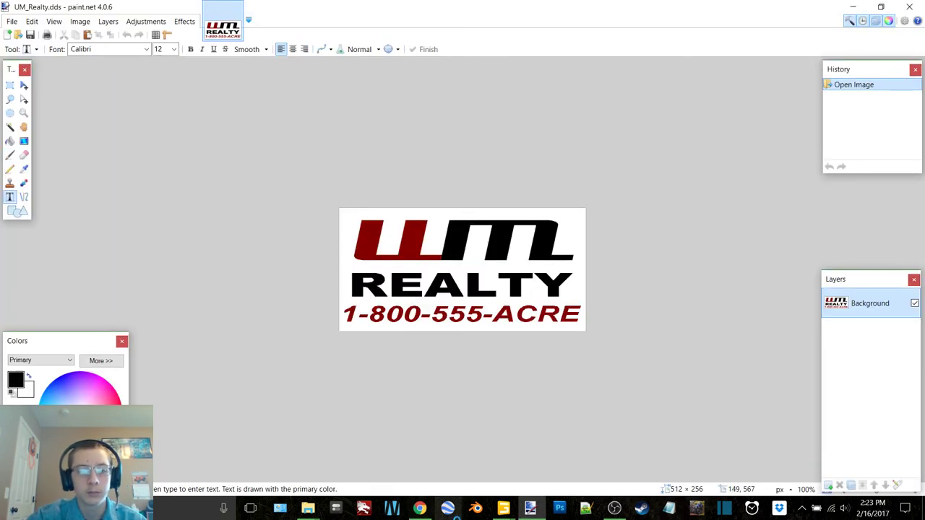
key("alt+Tab")
type("cent")
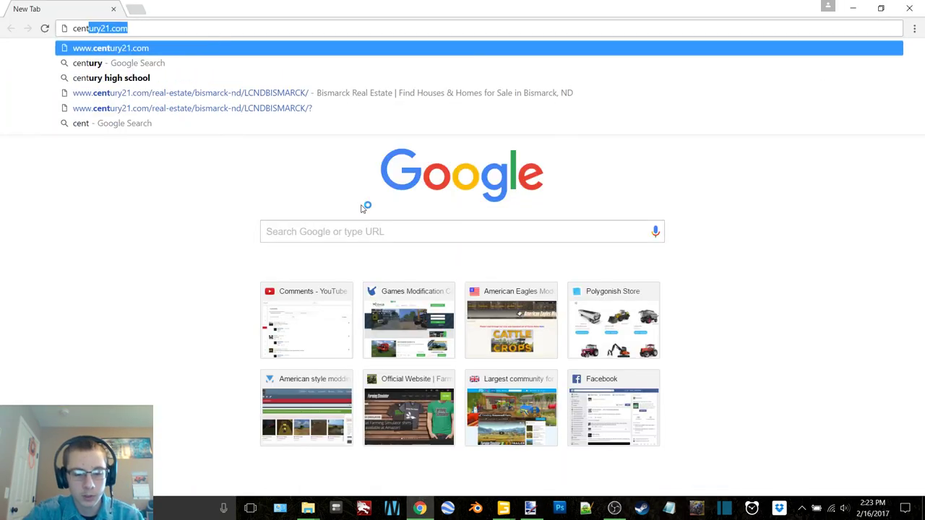
type("ury 21 logo")
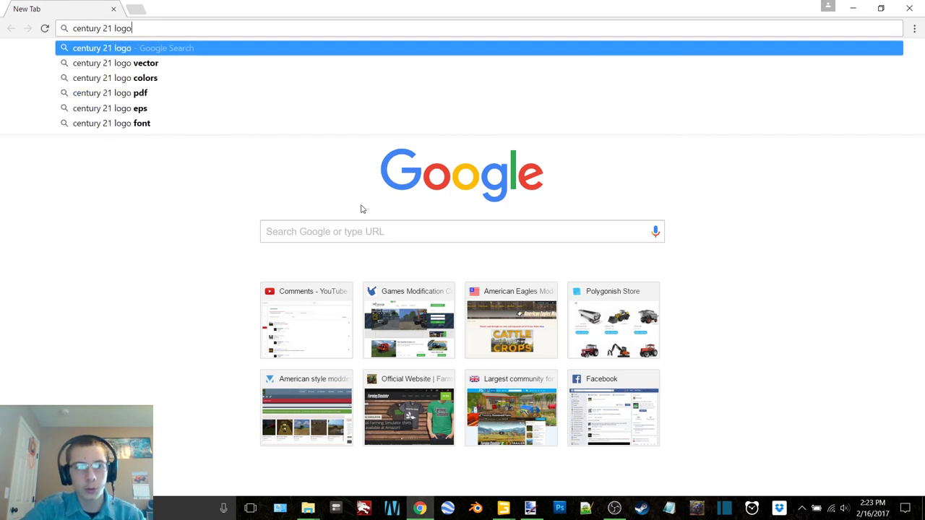
key("Return")
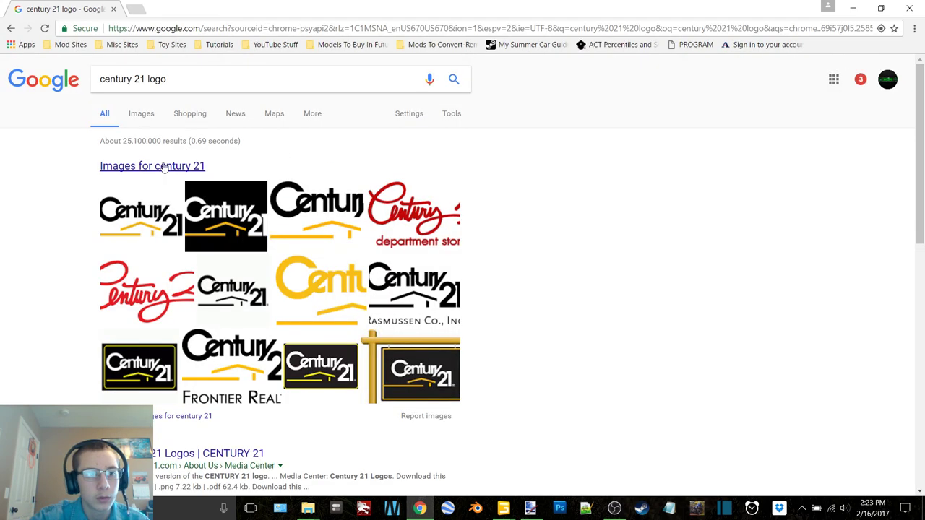
left_click(140, 116)
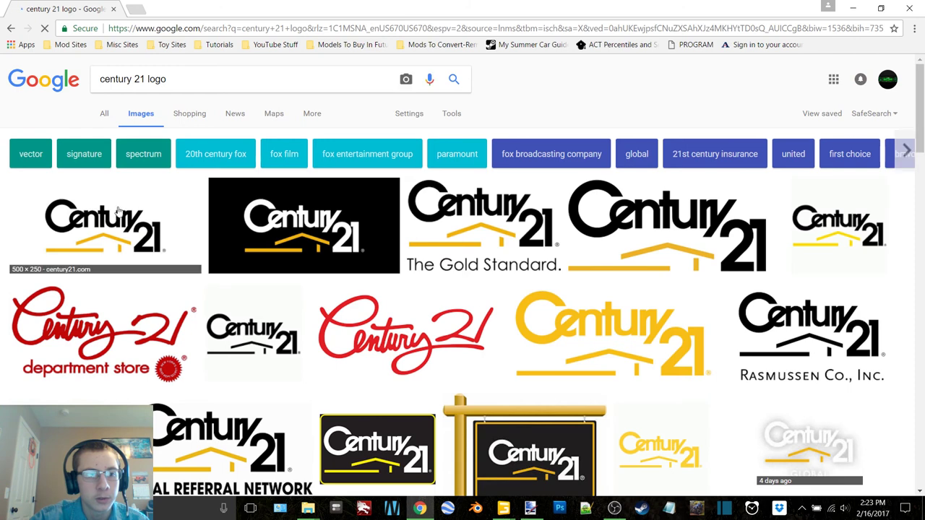
Preview the 500 × 250 logo from century21.com and copy the image.
left_click(108, 216)
right_click(304, 286)
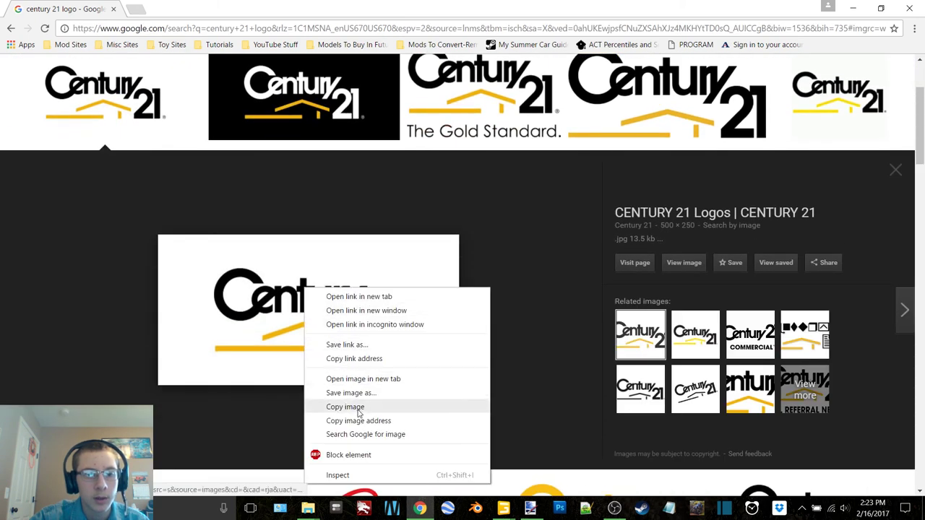
left_click(331, 408)
In paint.net, paste the logo over UM_Realty.dds, stretch it to about 509 × 257 px and save with DXT3 (Explicit Alpha) compression.
left_click(531, 508)
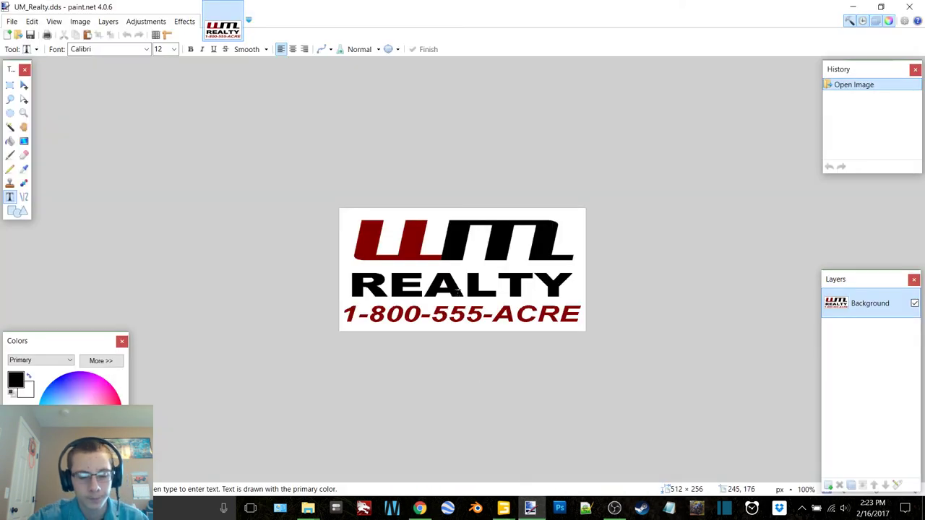
key("ctrl+v")
left_click_drag(582, 329, 587, 332)
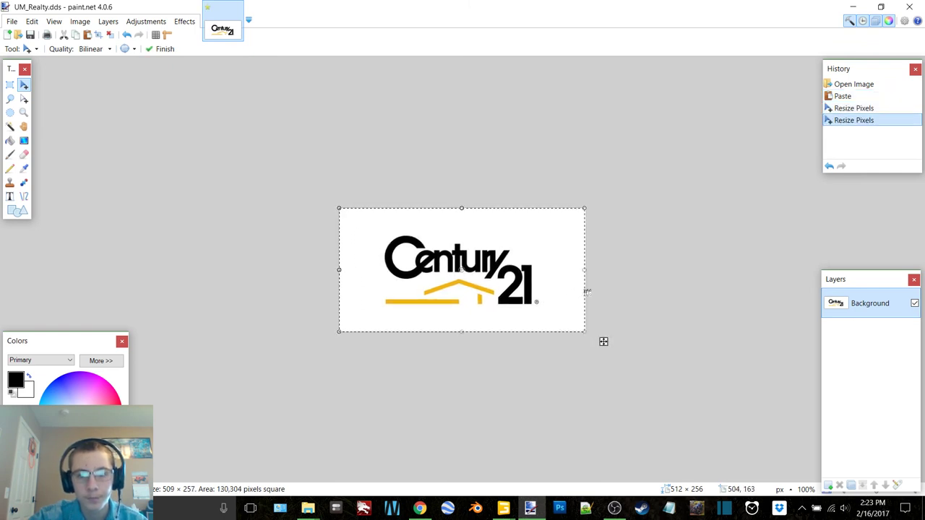
key("ctrl+s")
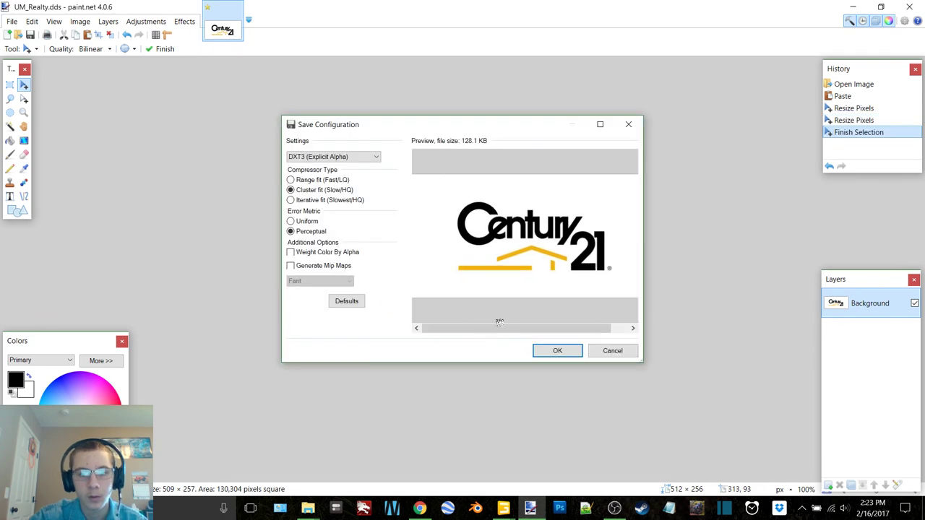
left_click(553, 351)
Switch back to GIANTS Editor and close it.
mouse_move(503, 508)
left_click(571, 445)
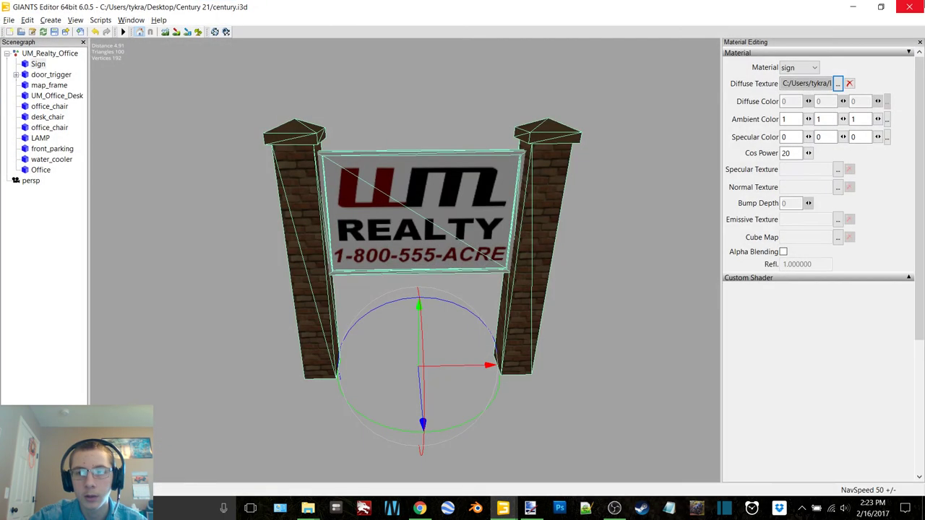
left_click(518, 255)
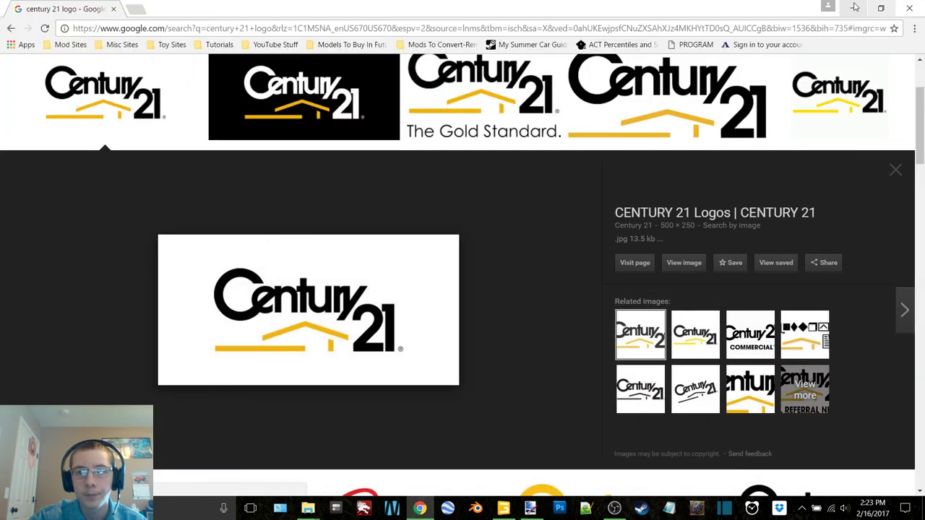
Switch to File Explorer, open a second window on the textures folder and put away the original one.
left_click(855, 7)
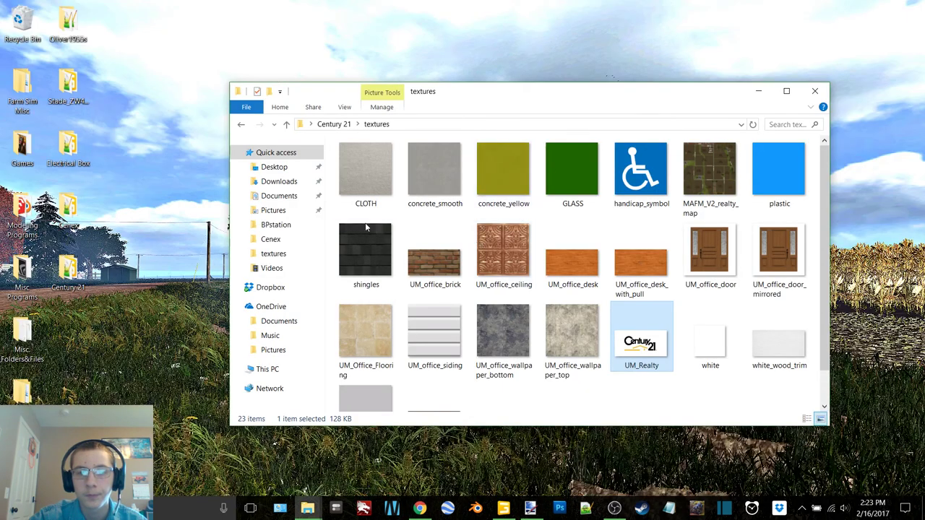
left_click(245, 107)
left_click(261, 127)
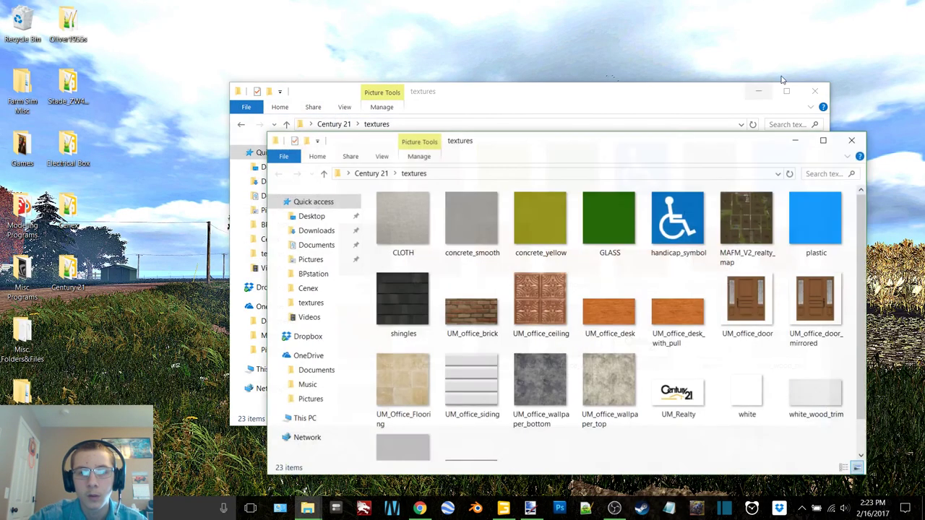
left_click(758, 91)
left_click_drag(497, 143, 452, 115)
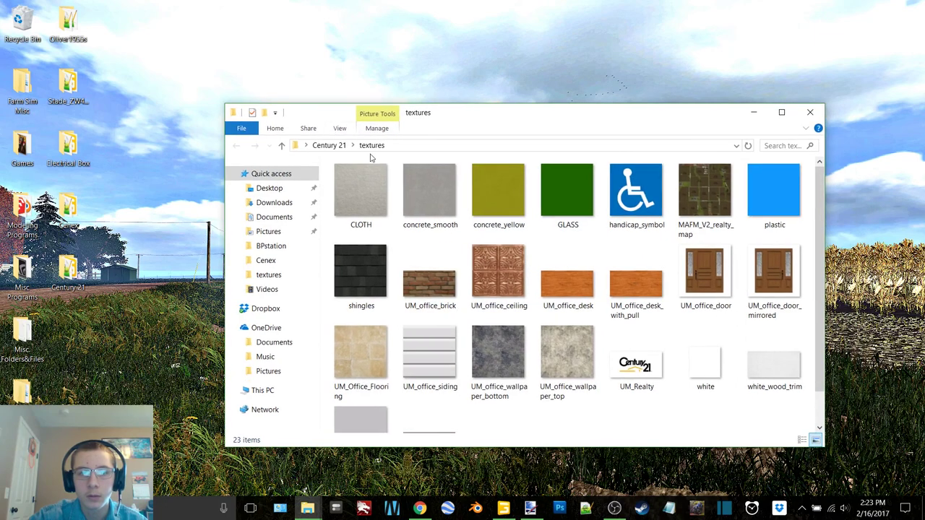
Go up to the Century 21 folder and open the century i3d file in GIANTS Editor 6.0.5, maximized.
left_click(330, 145)
double_click(355, 196)
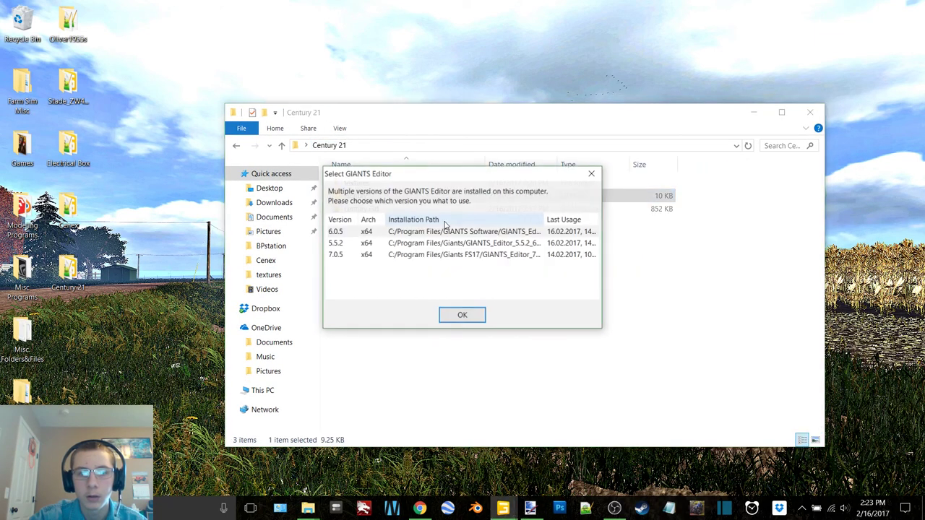
double_click(455, 232)
left_click(614, 508)
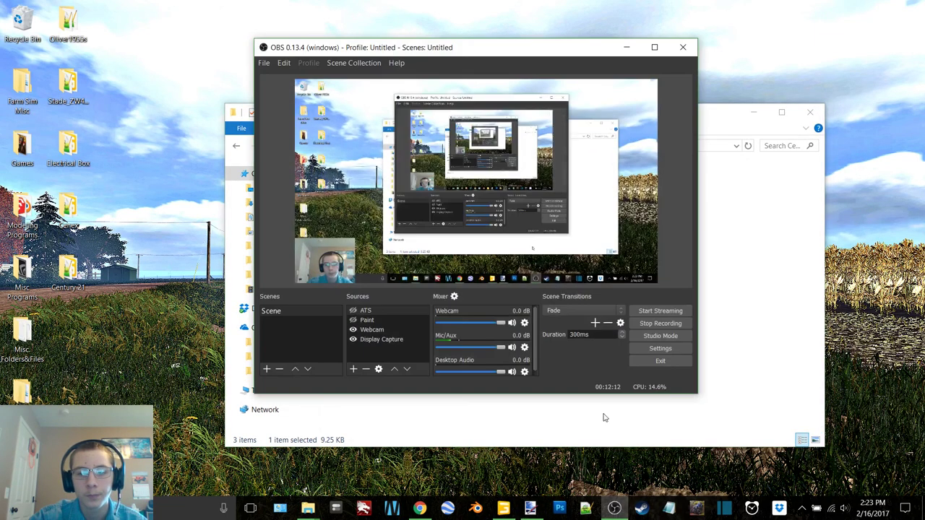
left_click(625, 48)
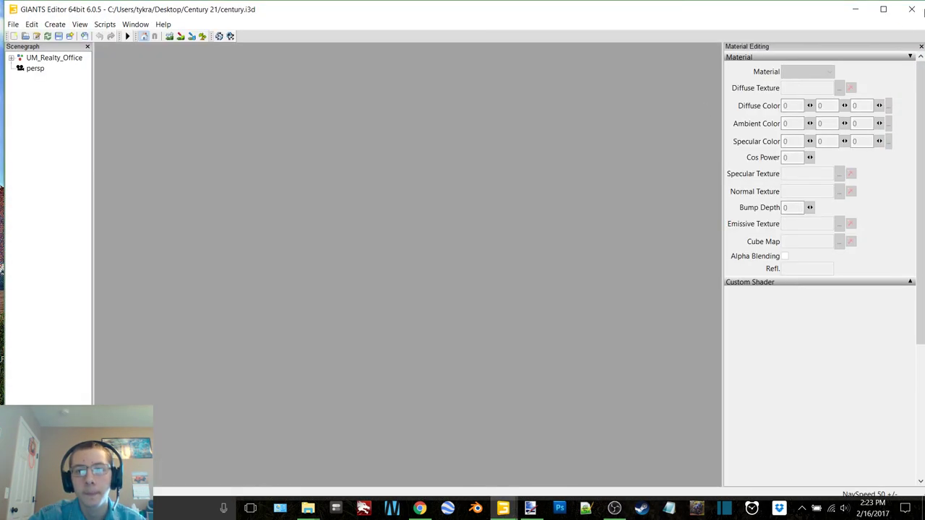
left_click(884, 9)
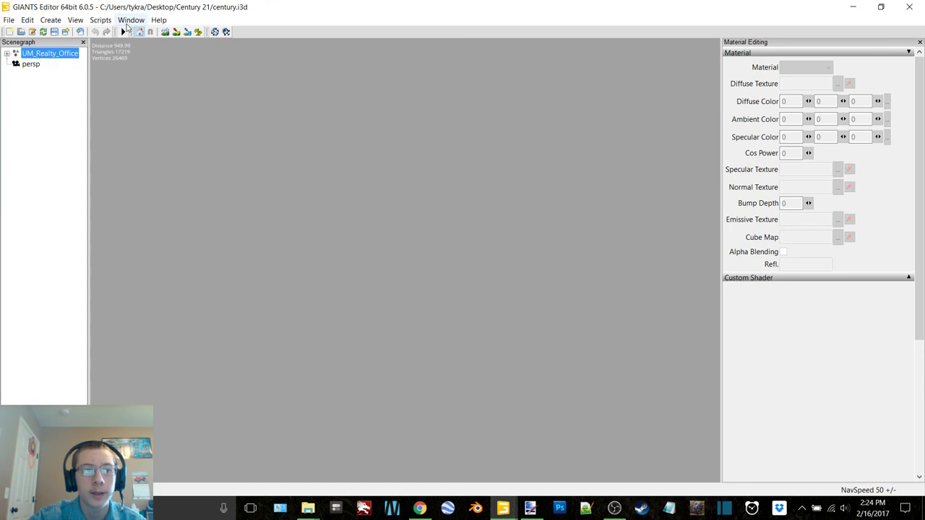
Set the UM_Realty_Office group's Translate X, Y and Z to 0, save the scene and close its attributes.
left_click(129, 20)
left_click(148, 45)
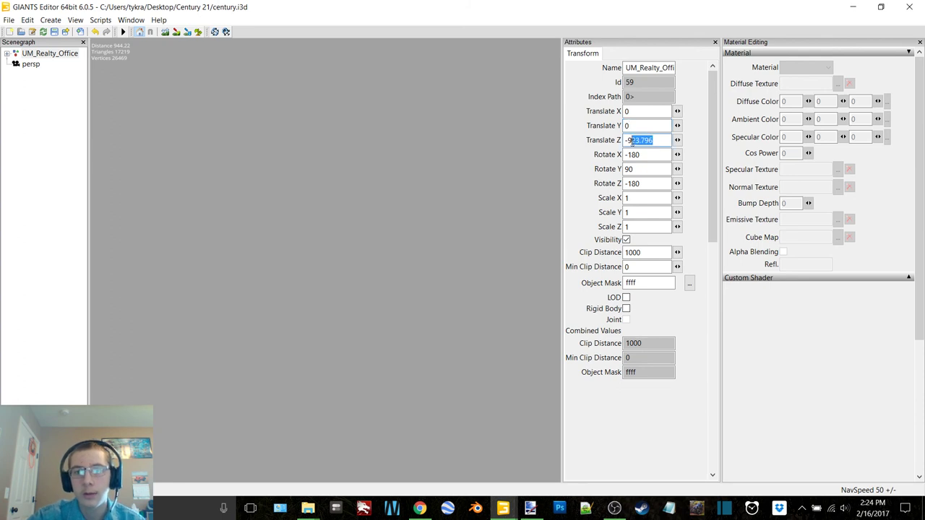
key("BackSpace")
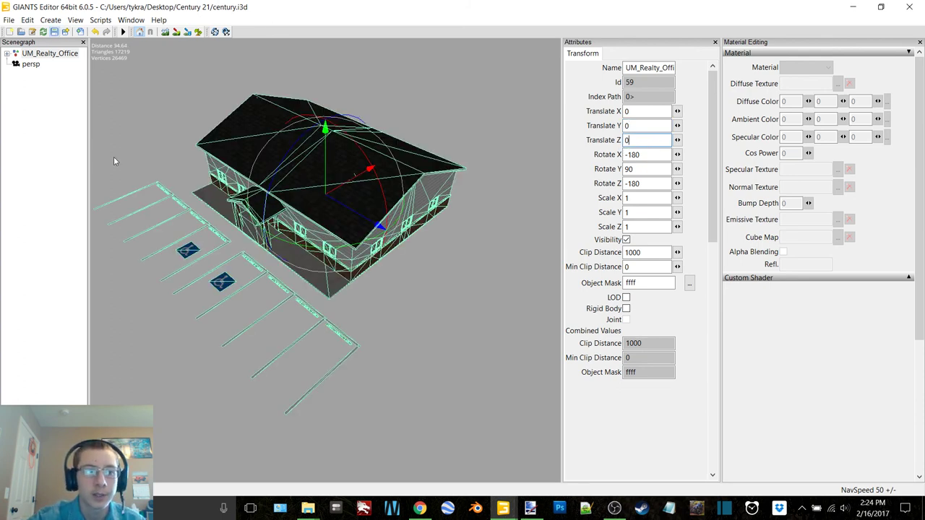
left_click(715, 42)
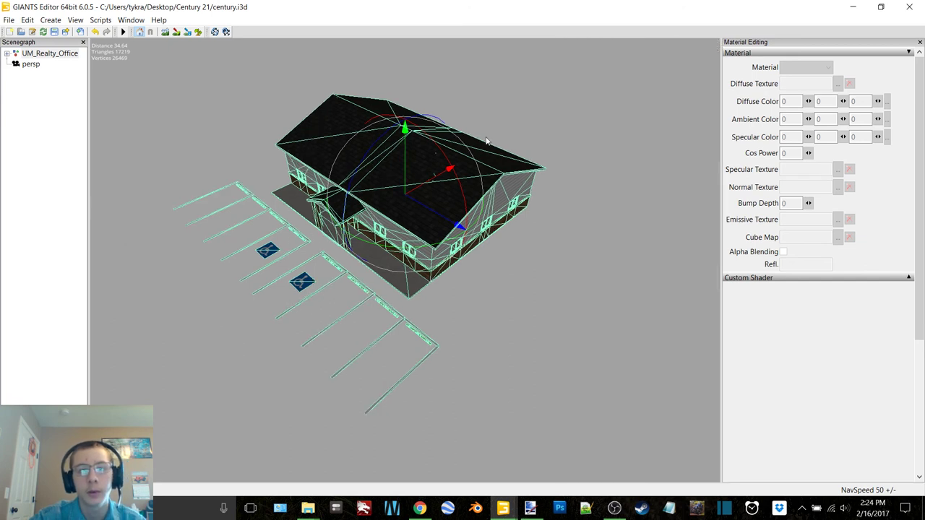
Inspect the rebranded Century 21 sign and the office's interior floor in the 3D view.
left_click(577, 287)
middle_click_drag(482, 199, 518, 179, "alt")
scroll(464, 199, "up", 5)
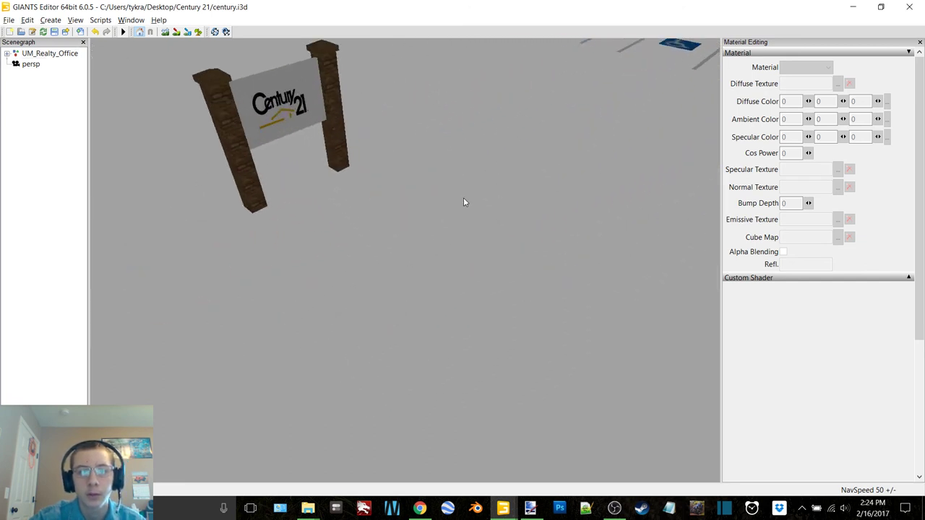
left_click_drag(464, 198, 391, 167, "alt")
right_click_drag(390, 170, 396, 211)
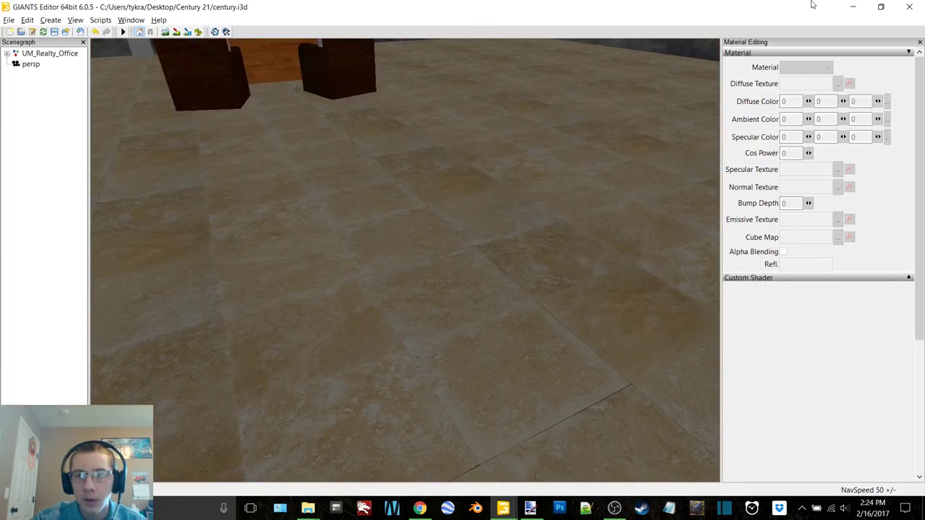
Switch to Google Chrome, search Google Images for "laminate flooring texture" and browse its filters, including vinyl flooring.
left_click(420, 506)
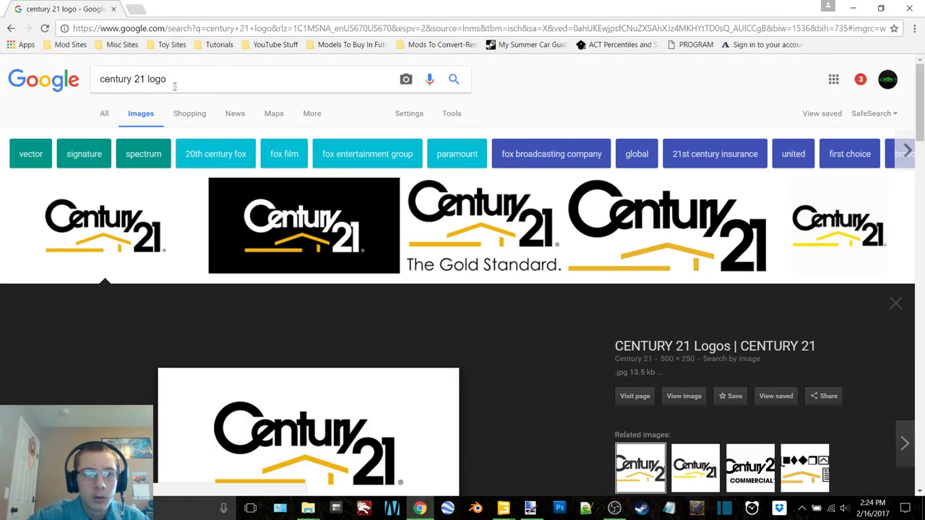
type("ami")
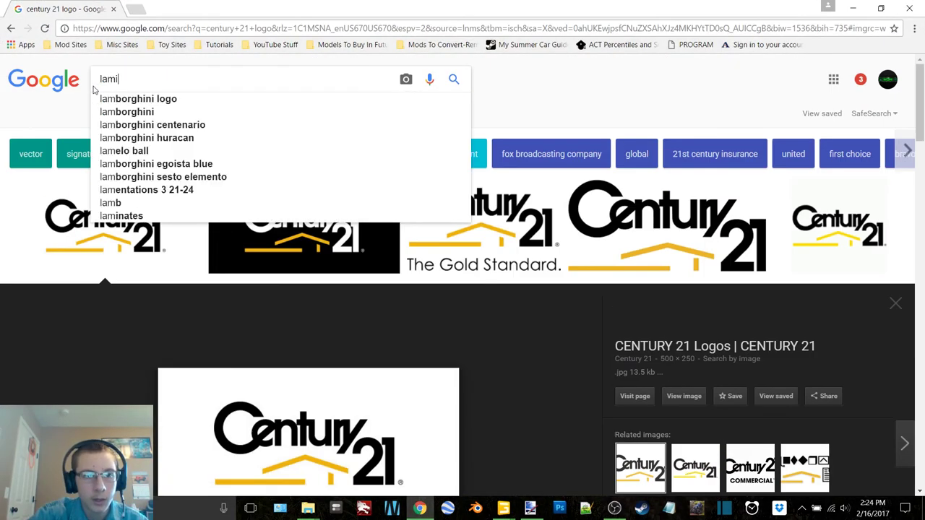
type("nate fl")
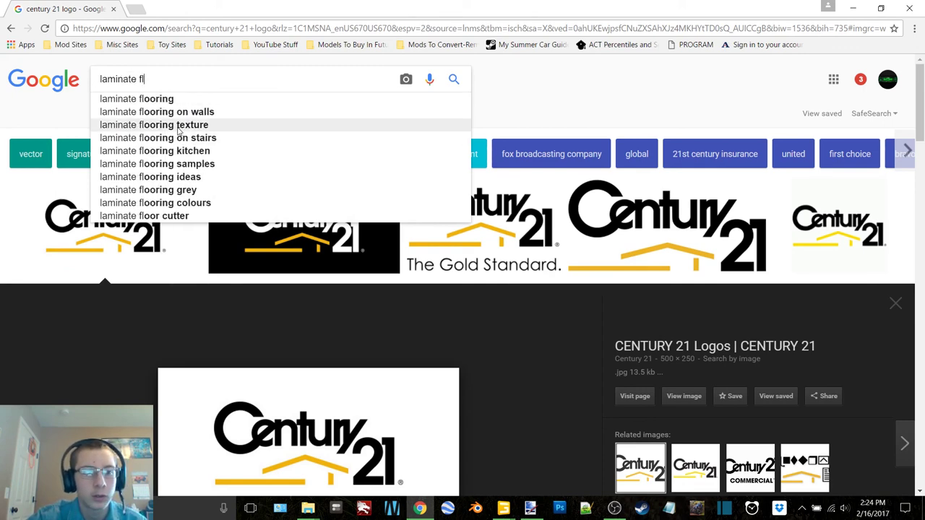
left_click(176, 125)
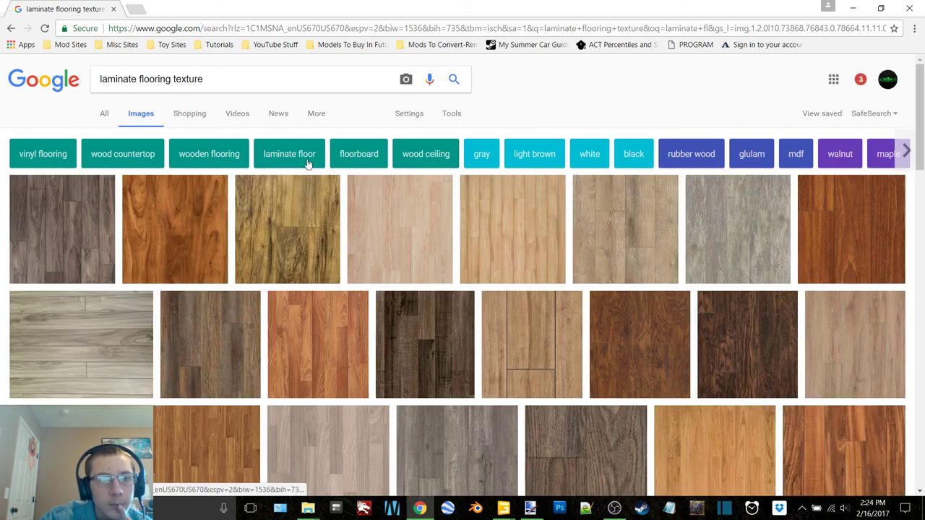
left_click(41, 154)
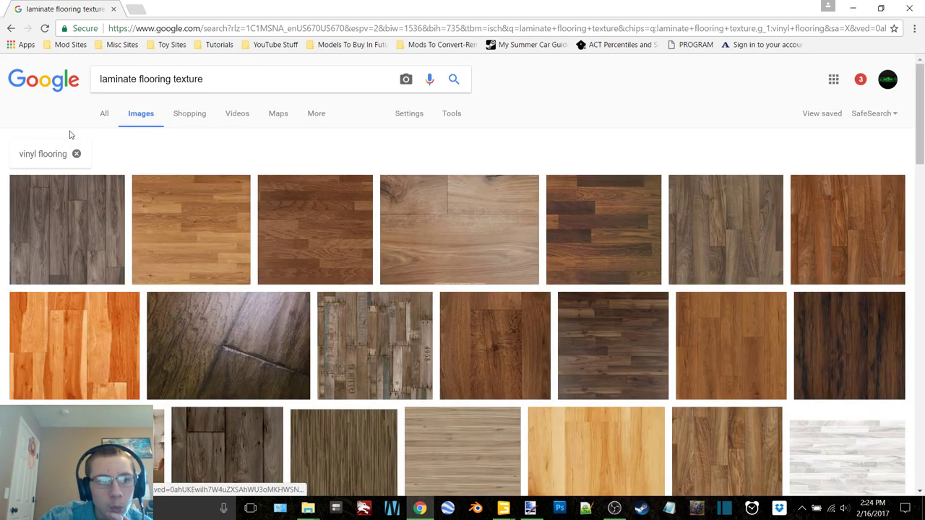
left_click(76, 154)
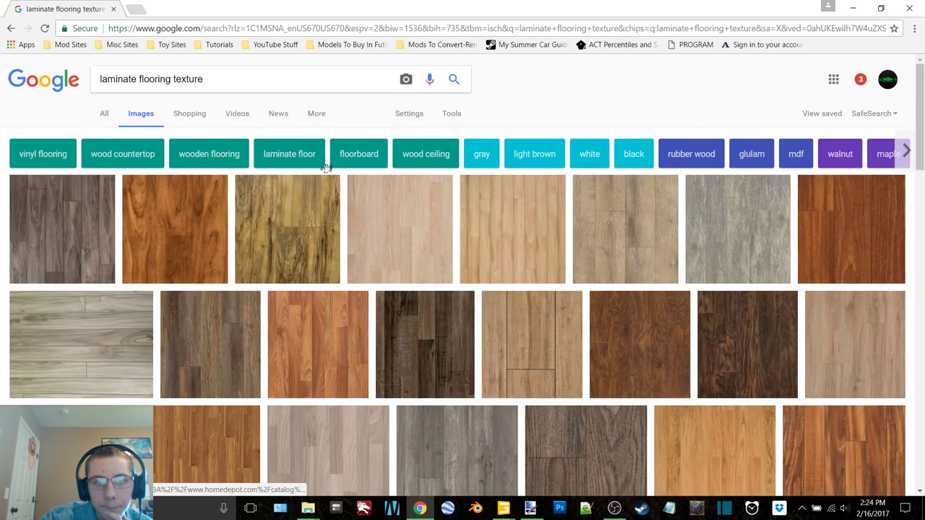
left_click(905, 151)
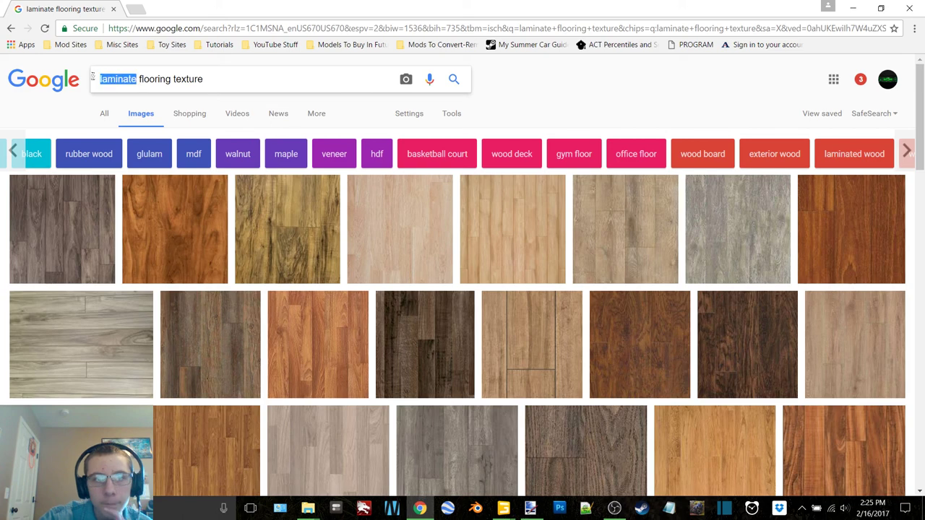
Search Google Images for "tile flooring texture" and look through the tile patterns.
type("tile")
key("Return")
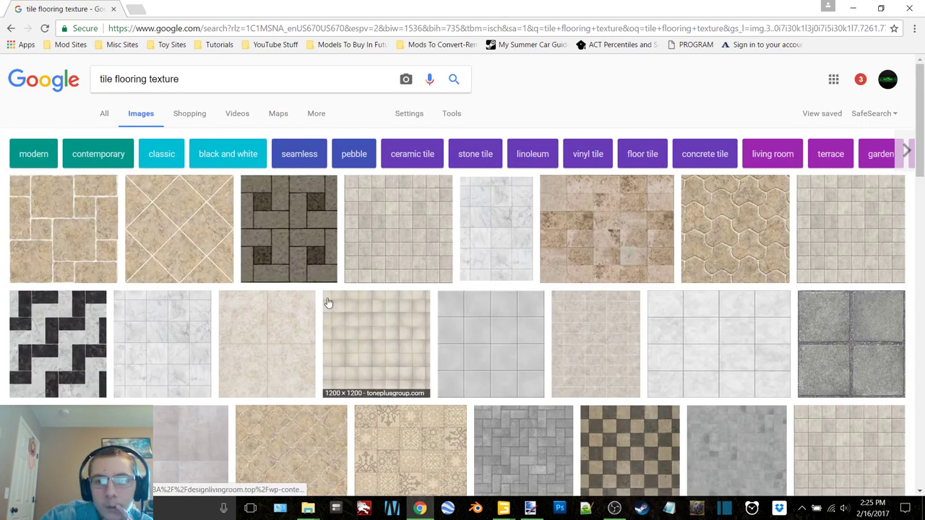
scroll(325, 307, "down", 1)
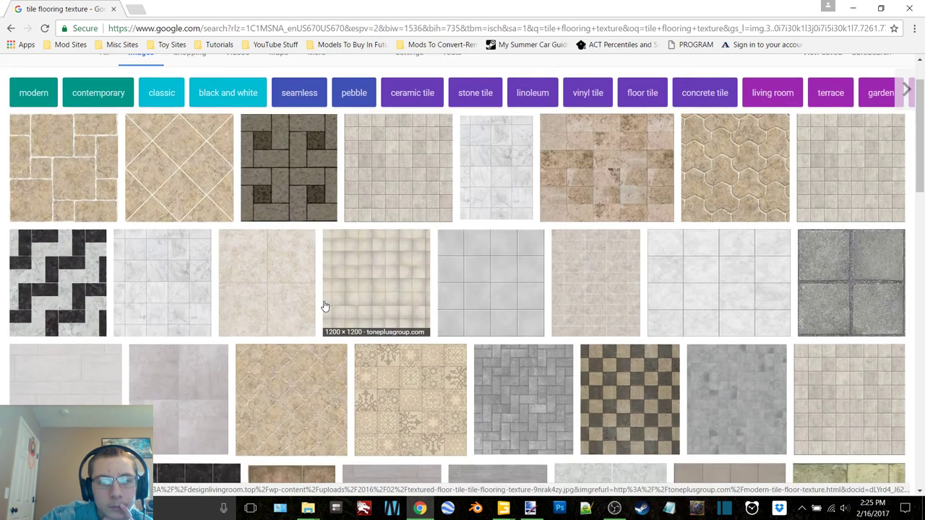
scroll(325, 307, "down", 1)
Preview the 512 × 512 dark and beige checkered floor tile from Pinterest and copy the image.
left_click(629, 332)
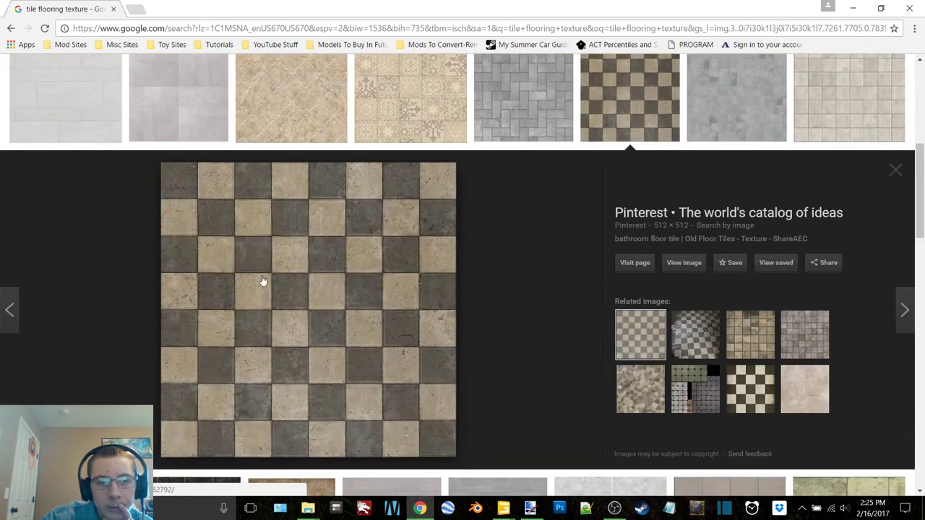
left_click(637, 385)
left_click(641, 334)
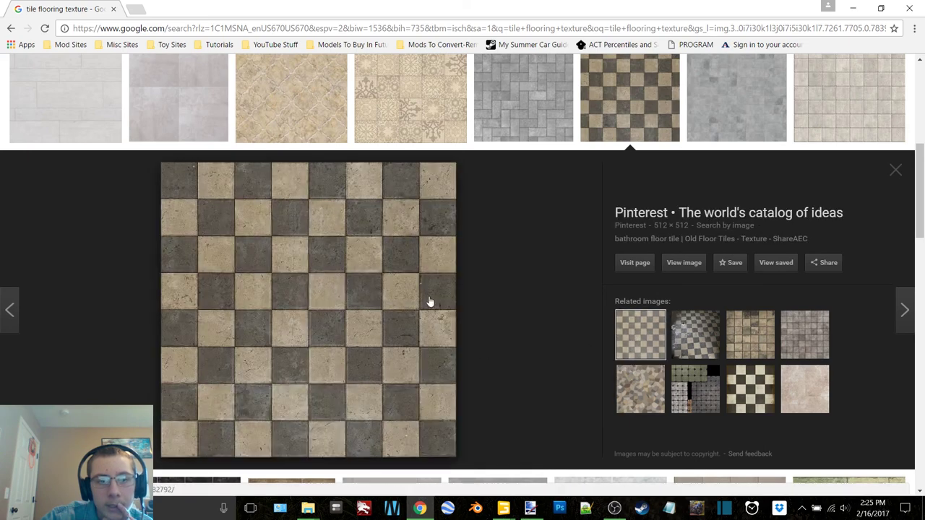
right_click(324, 281)
left_click(396, 401)
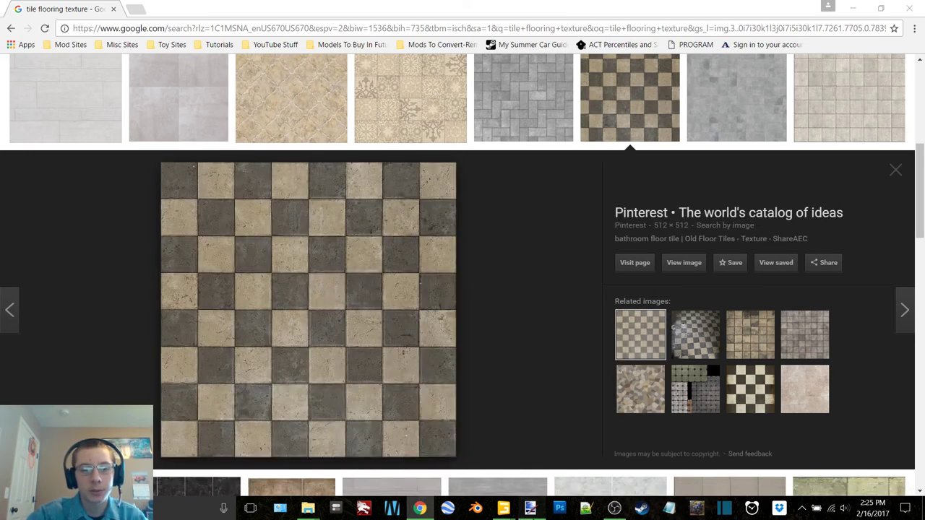
Switch back to GIANTS Editor and close it without saving changes to century.i3d.
key("alt+Tab")
left_click(852, 7)
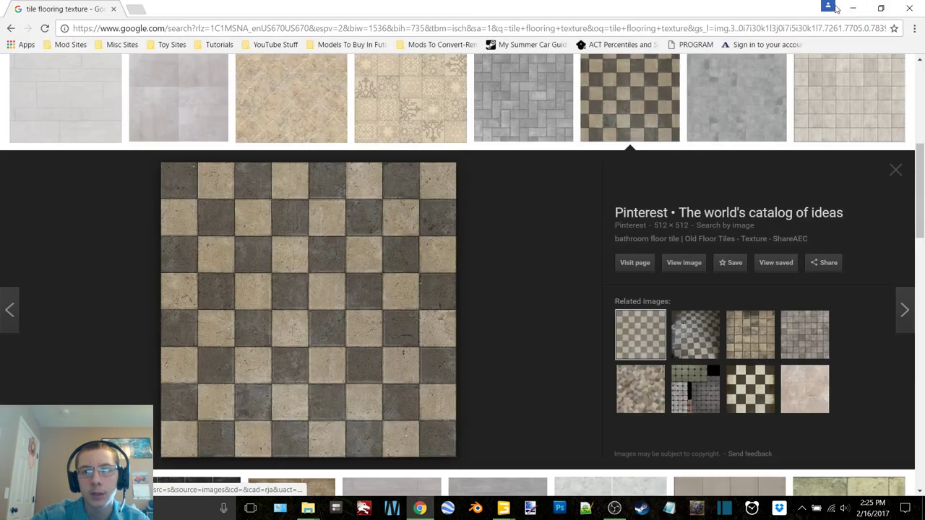
left_click(851, 7)
left_click(907, 6)
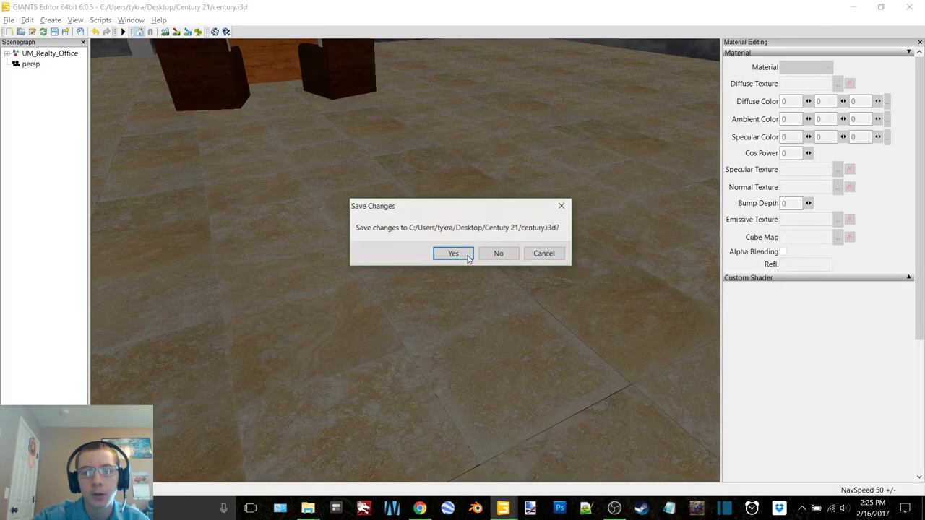
left_click(509, 252)
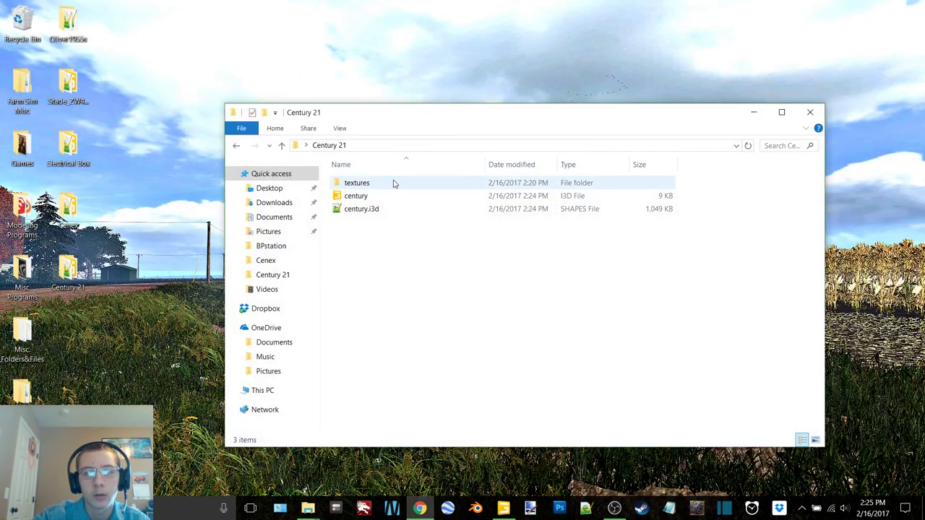
Open UM_Office_Flooring.dds from the textures folder in paint.net, paste the checkered tile over it and stretch it to 1023 × 1024 px.
double_click(395, 183)
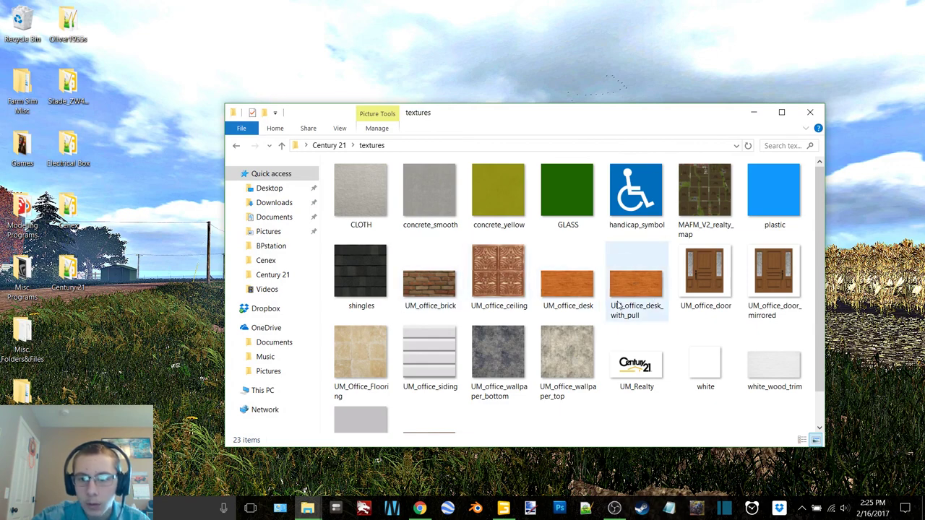
double_click(362, 354)
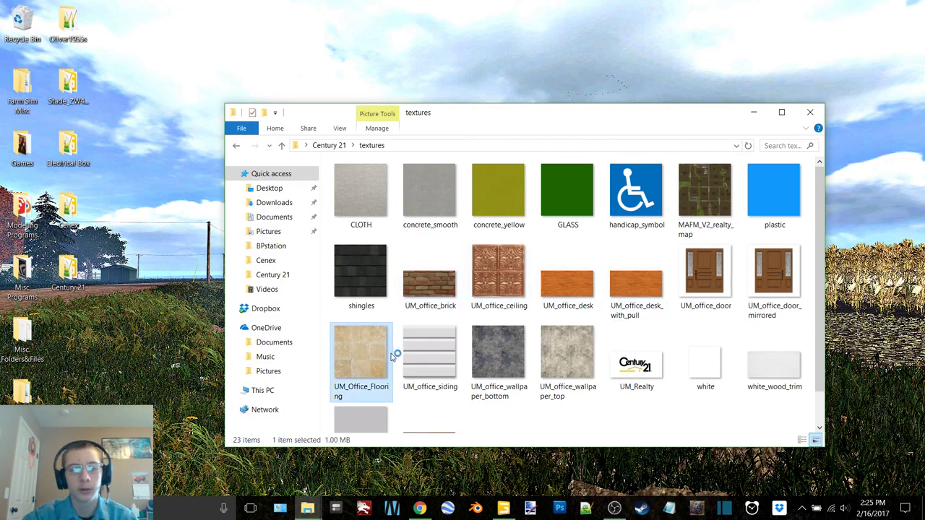
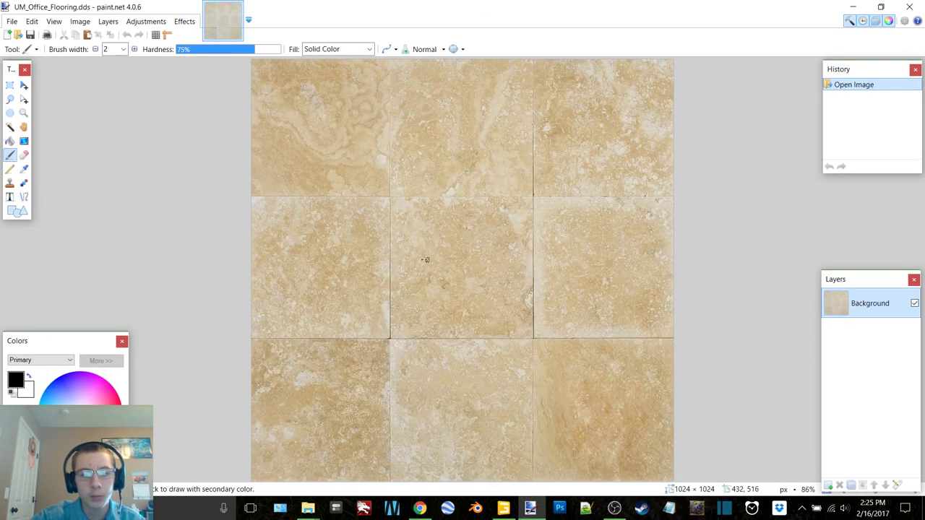
scroll(432, 254, "down", 1, "ctrl")
key("ctrl+v")
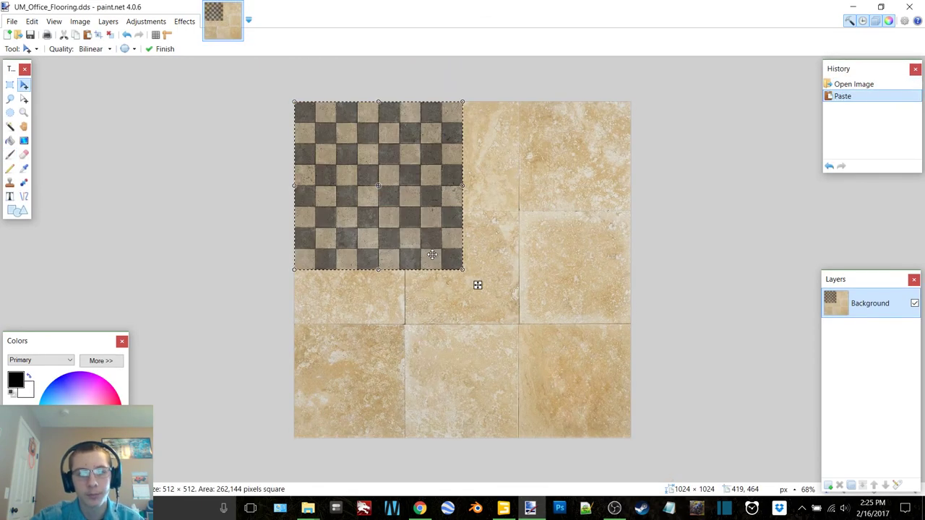
left_click_drag(460, 270, 630, 440)
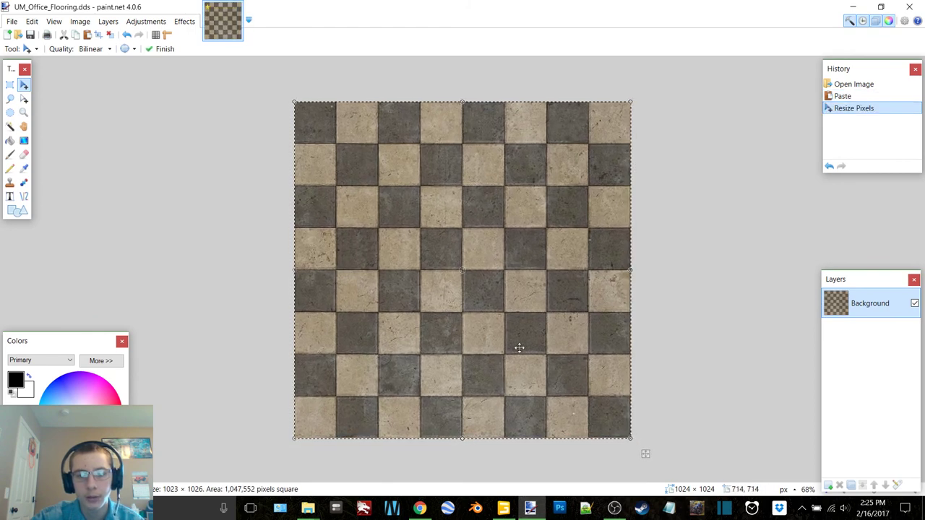
left_click_drag(466, 441, 464, 439)
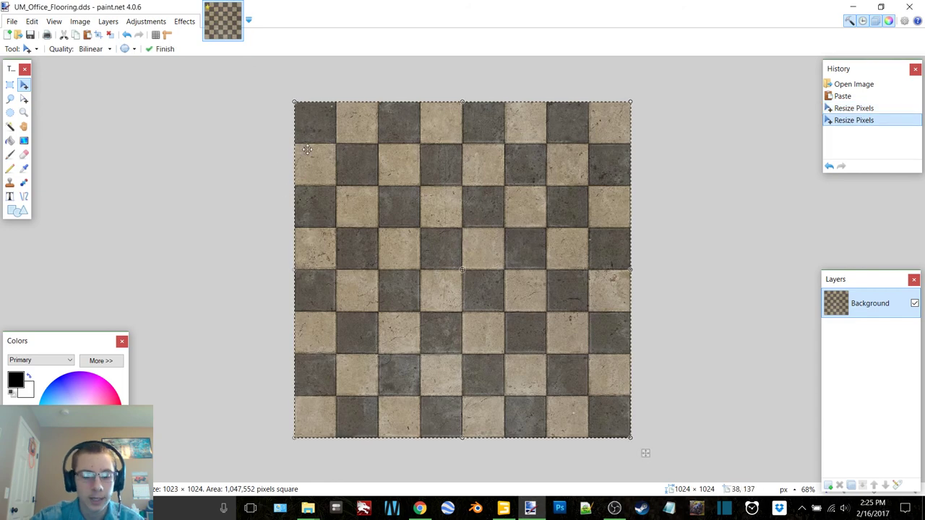
Save UM_Office_Flooring.dds with the offered settings and return to the textures folder in File Explorer.
key("ctrl+s")
left_click(556, 349)
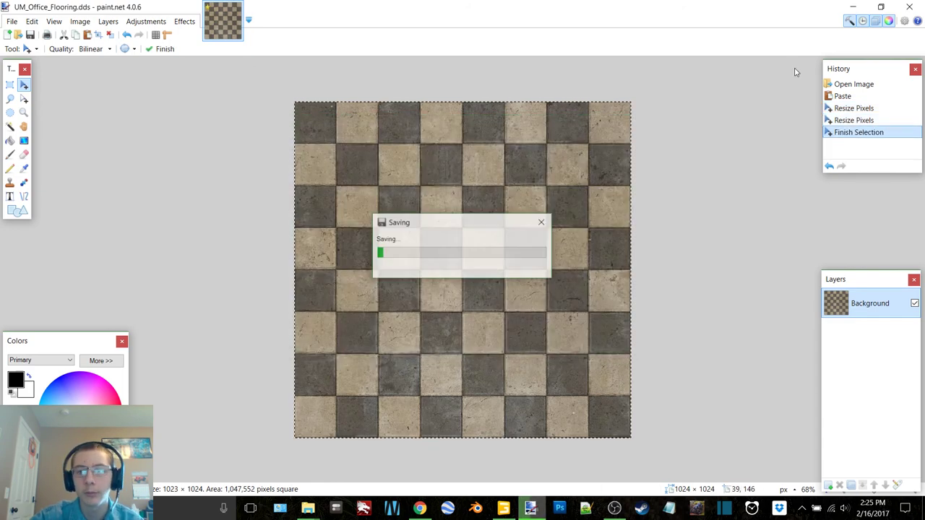
left_click(855, 5)
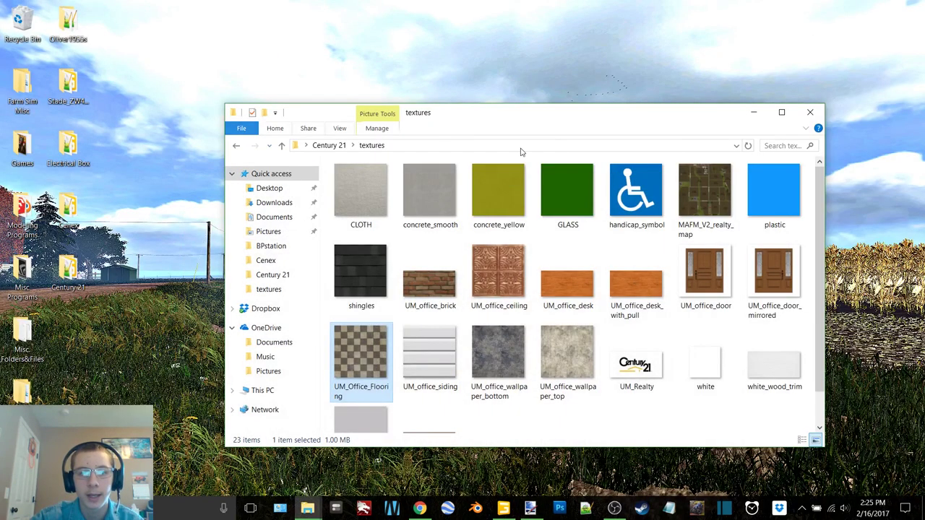
Reopen century.i3d from the Century 21 folder in GIANTS Editor 6.0.5, dismiss the welcome window and maximize the editor.
left_click(752, 113)
mouse_move(314, 511)
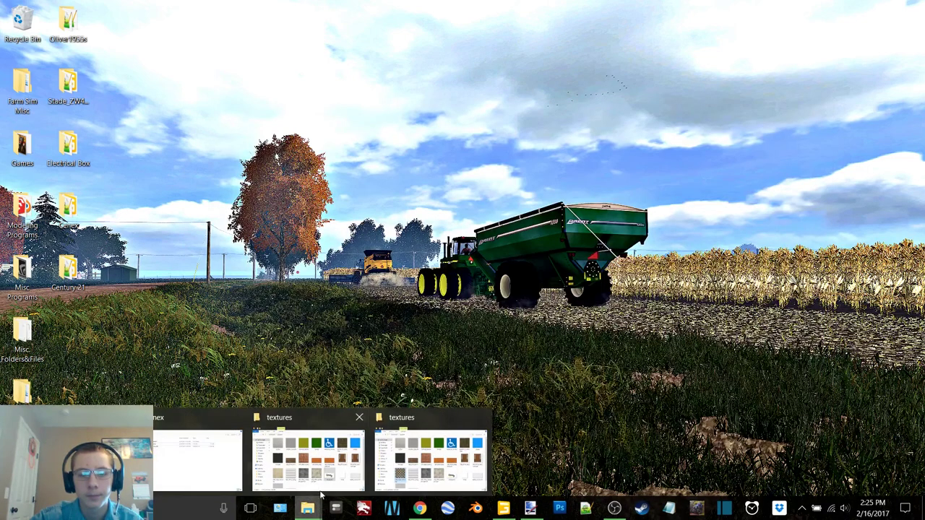
left_click(421, 448)
left_click(236, 145)
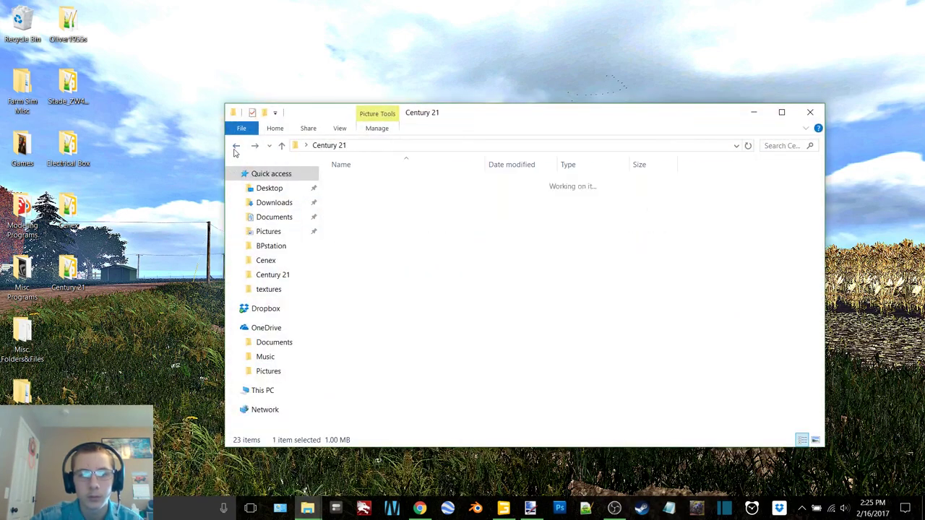
double_click(378, 194)
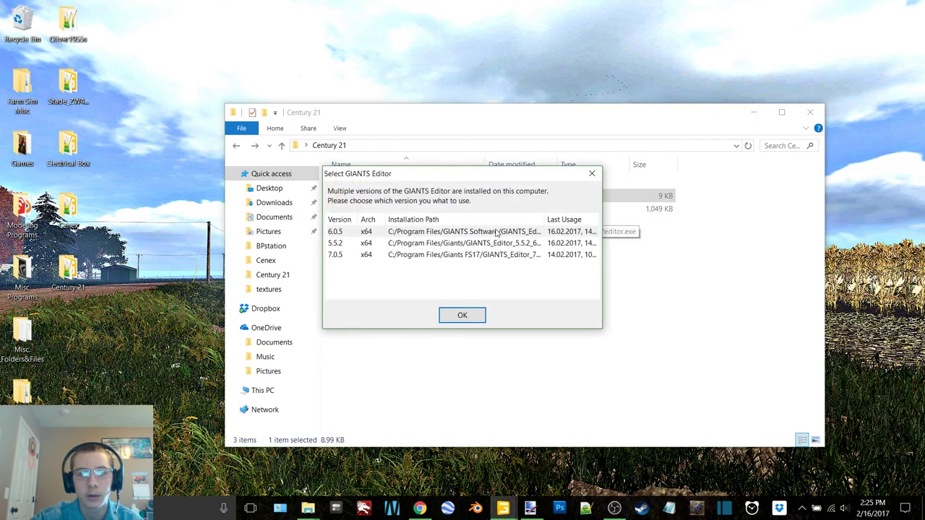
double_click(495, 231)
left_click(754, 113)
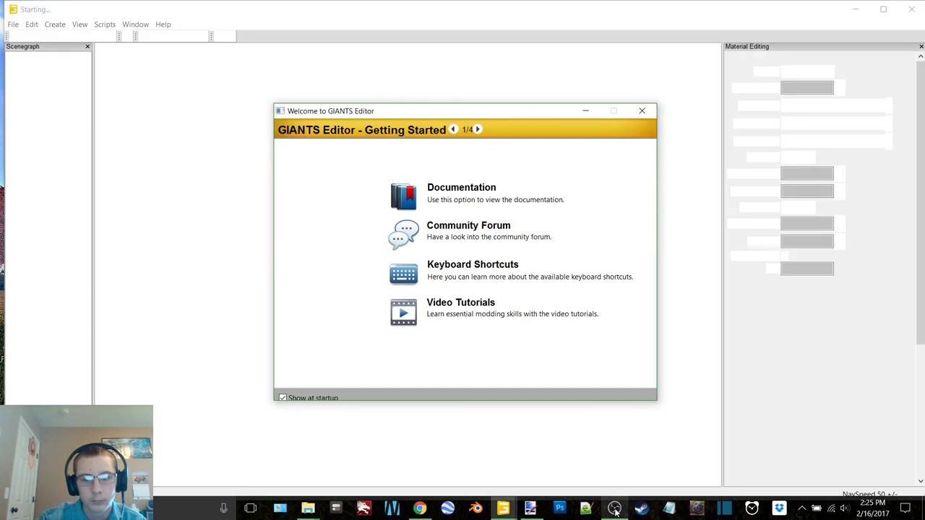
left_click(614, 508)
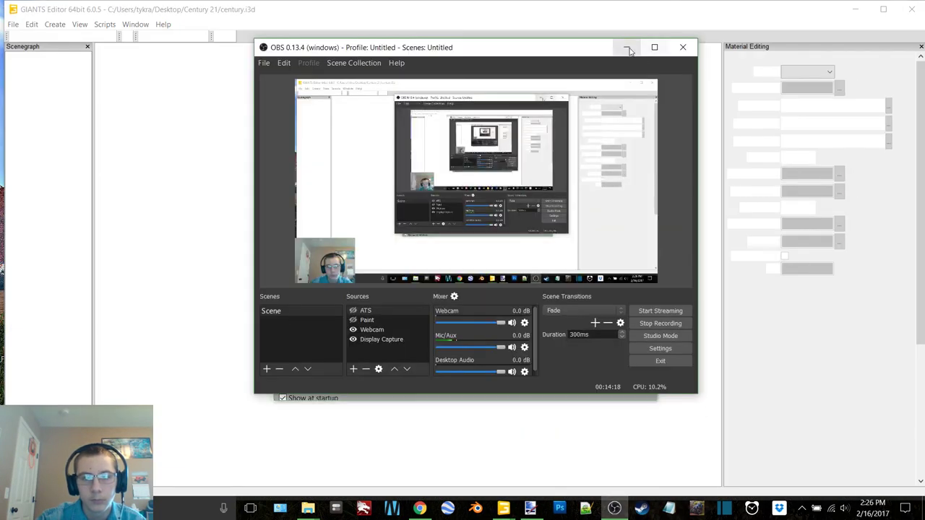
left_click(627, 46)
left_click(642, 112)
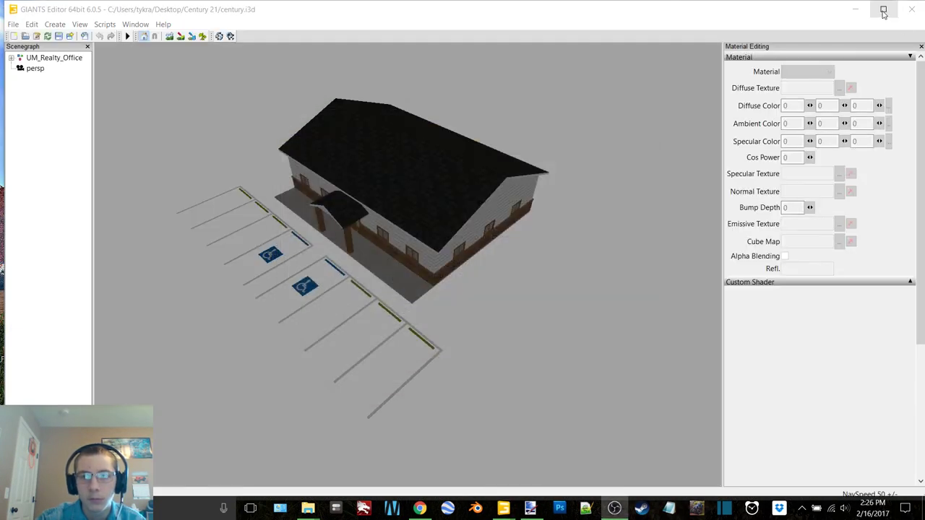
left_click(883, 10)
Inspect the checkered floor, walls and ceiling inside the office, and close GIANTS Editor without saving century.i3d.
scroll(316, 250, "up", 15)
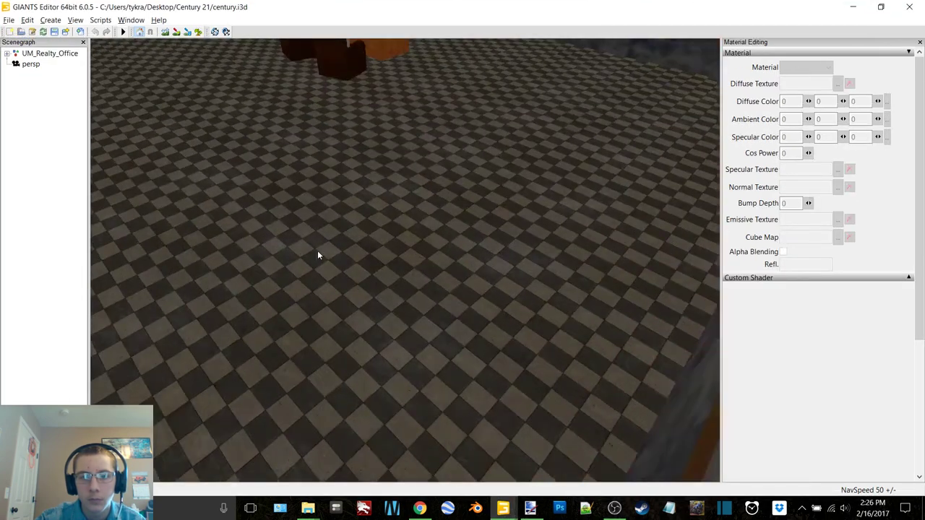
scroll(318, 253, "down", 15)
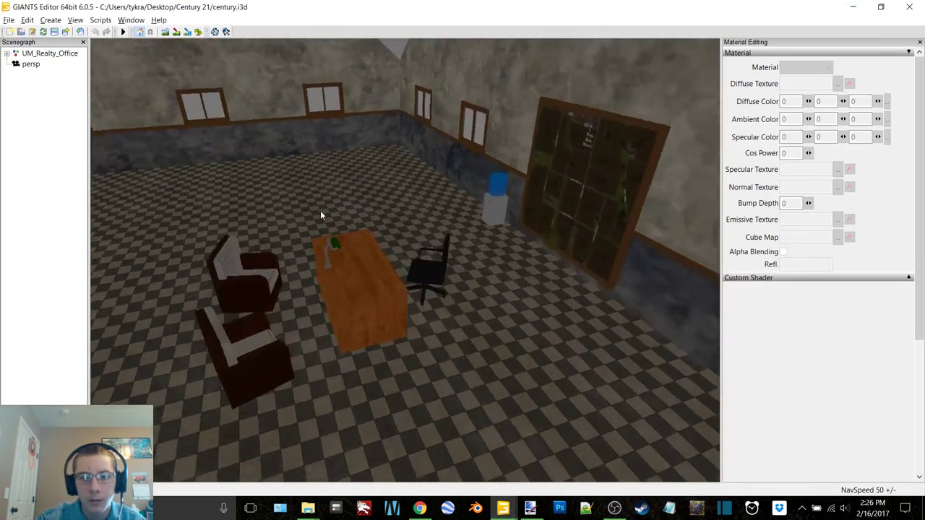
scroll(320, 211, "up", 2)
mouse_move(318, 211)
left_mouse_down("alt")
mouse_move(320, 188)
mouse_move(278, 167)
mouse_move(331, 211)
left_mouse_up("alt")
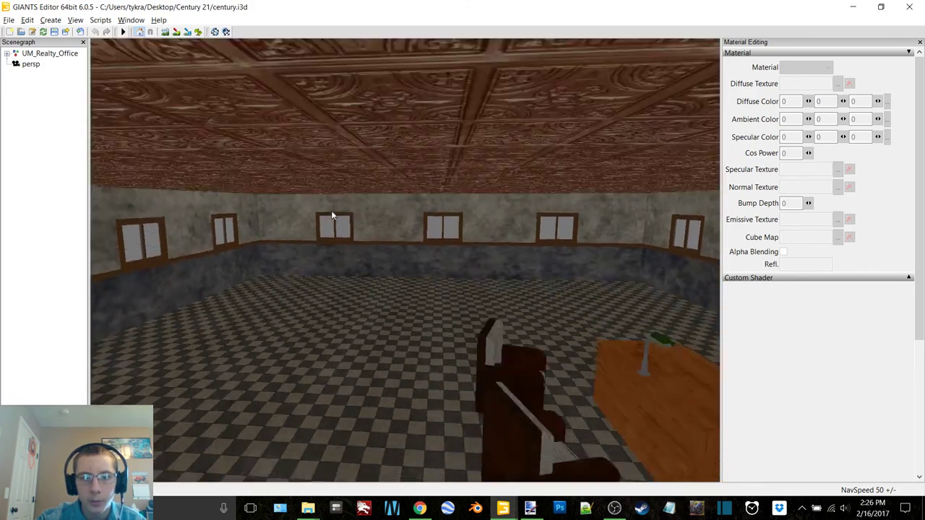
scroll(331, 210, "down", 3)
left_click(908, 7)
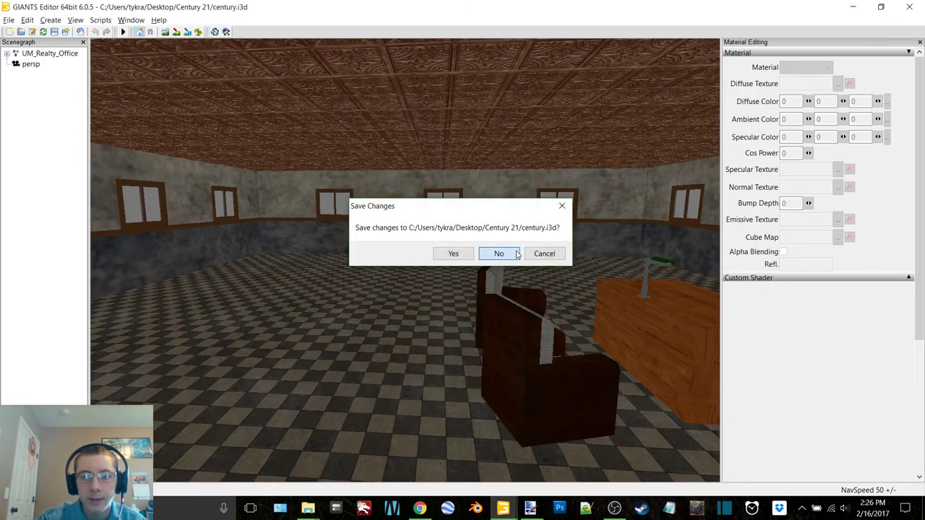
left_click(496, 252)
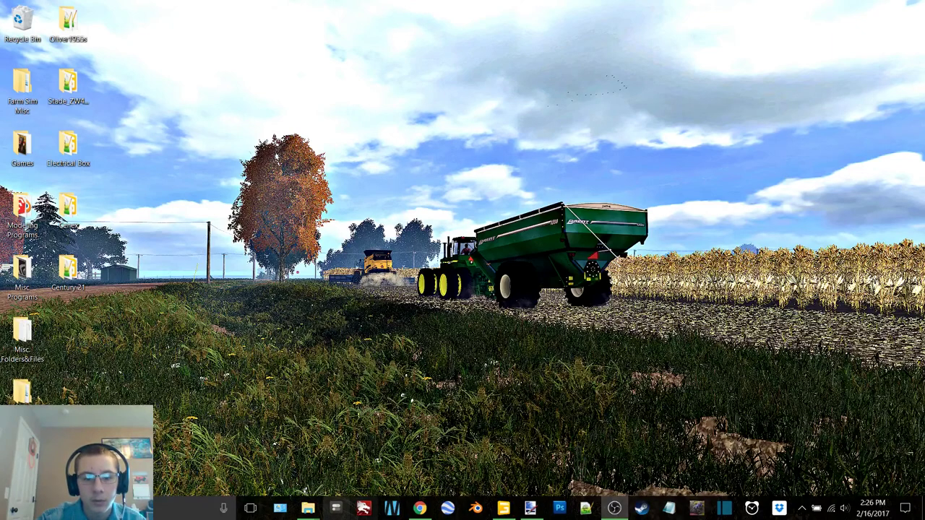
Open UM_office_wallpaper_top.dds and UM_office_wallpaper_bottom.dds from the textures folder in paint.net and switch to Chrome.
left_click(307, 508)
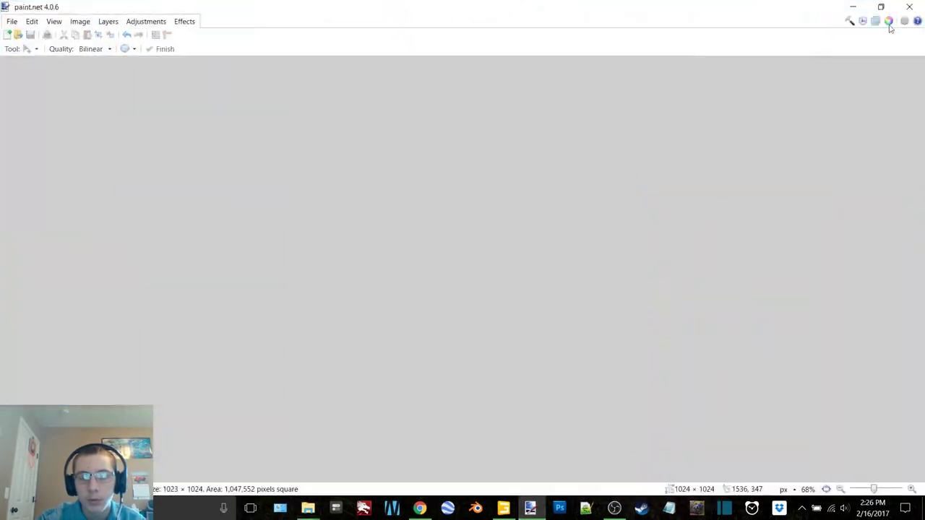
mouse_move(509, 397)
left_mouse_down()
mouse_move(536, 307)
mouse_move(570, 335)
left_mouse_up()
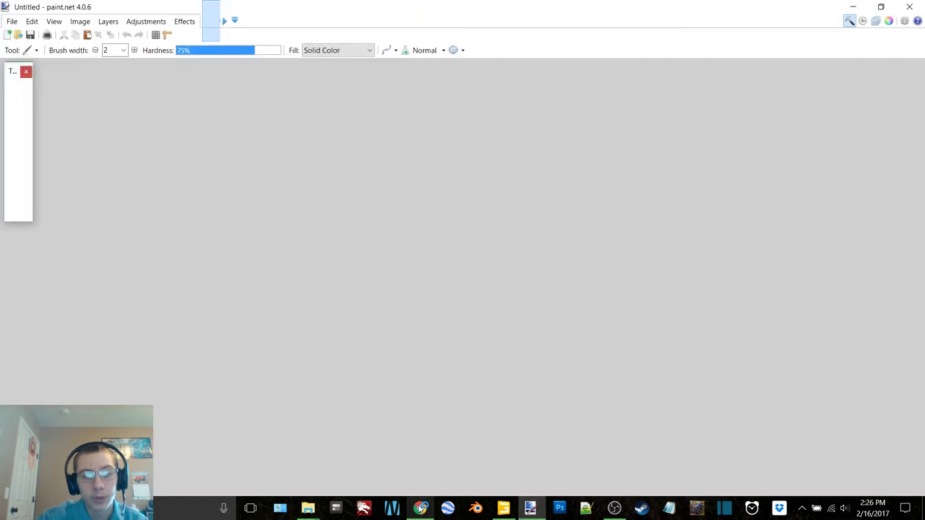
left_click(420, 508)
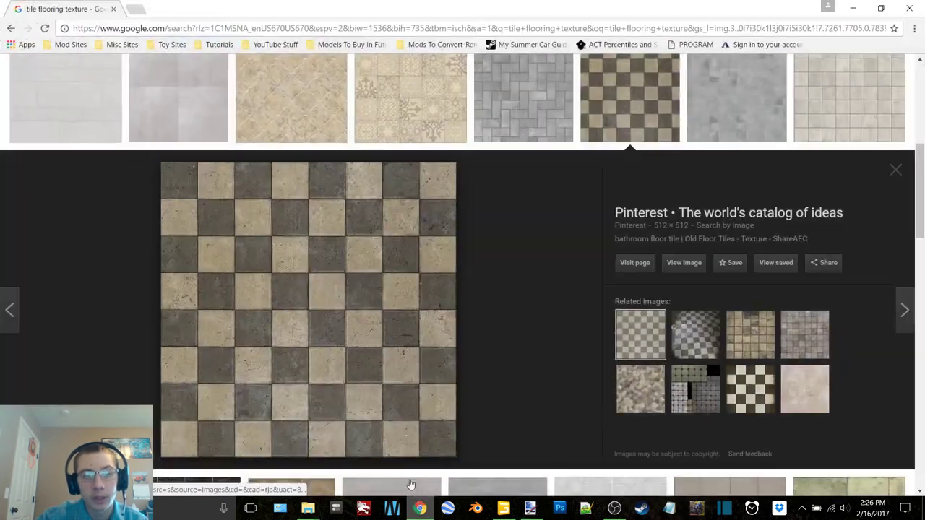
Replace the tile flooring search in Google Images with a search for "wallpaper texture".
scroll(274, 268, "up", 5)
left_click_drag(181, 79, 76, 81)
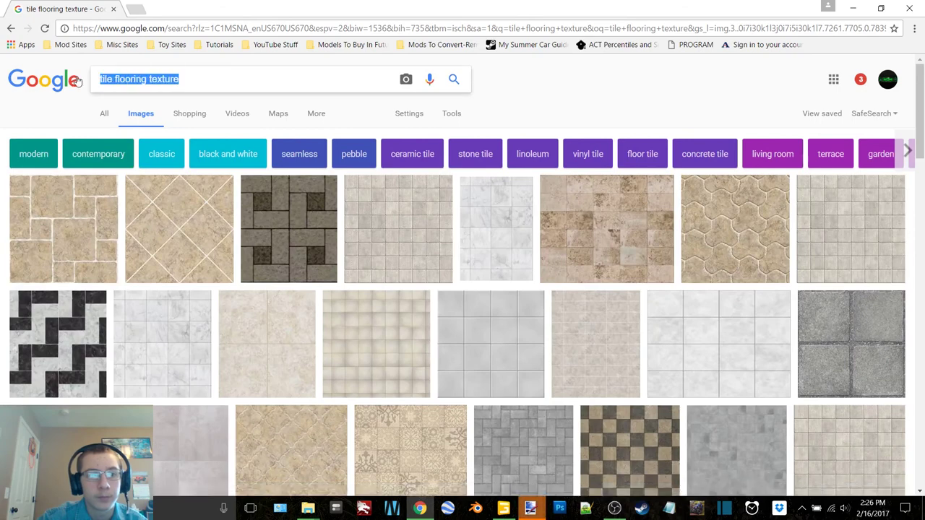
type("wall")
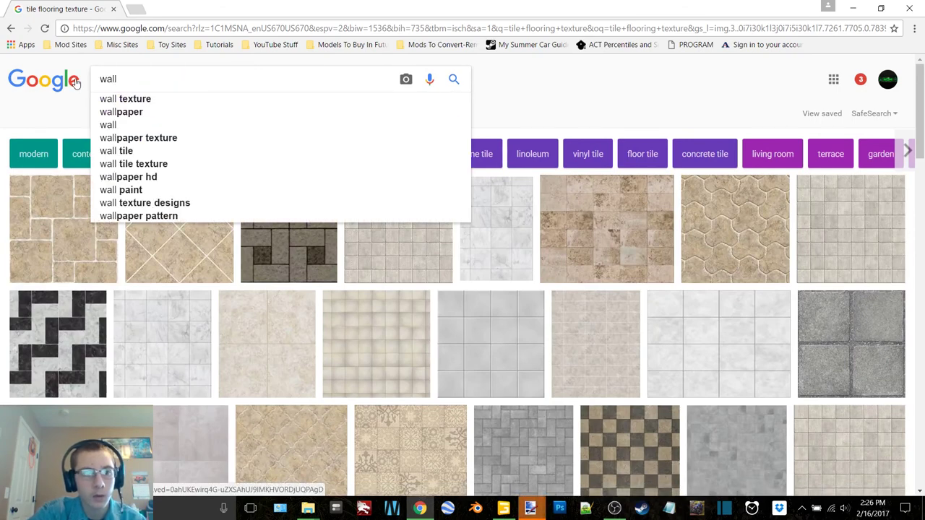
left_click(219, 137)
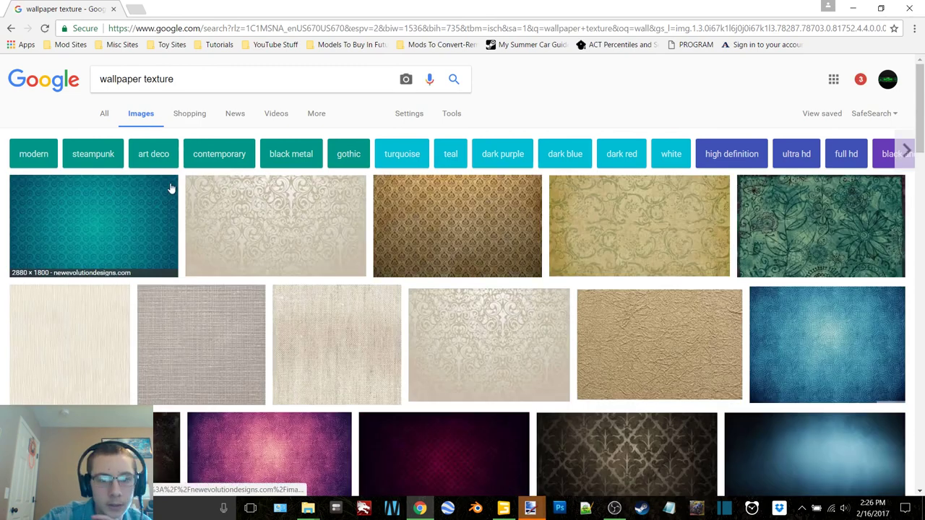
Check the UM_office_wallpaper_bottom.dds image in paint.net and return to the wallpaper search results in Chrome.
mouse_move(543, 511)
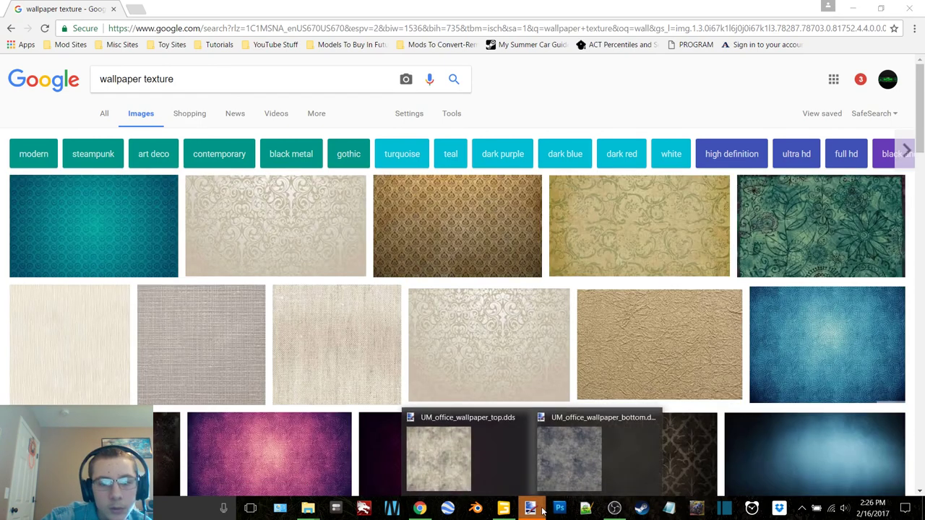
left_click(560, 451)
left_click(853, 7)
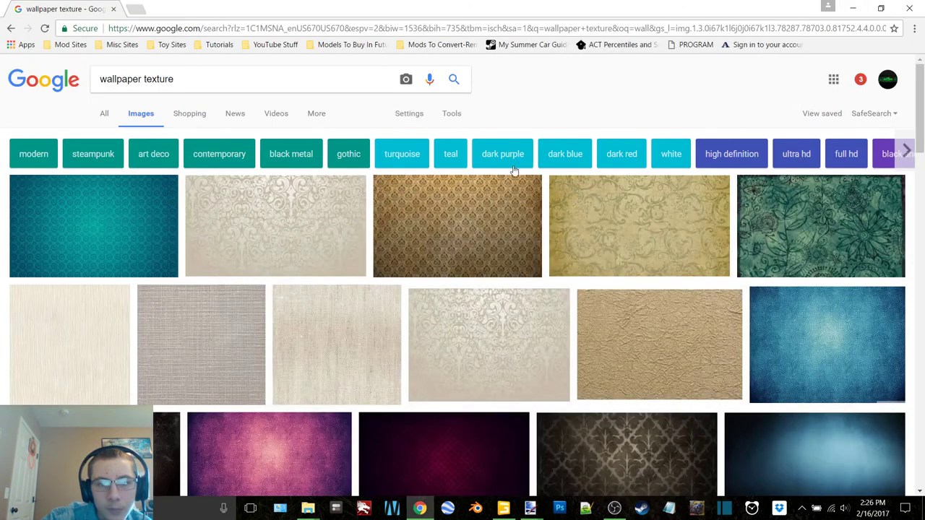
Try the dark blue and turquoise filters on the wallpaper texture results, clearing each one again.
left_click(570, 156)
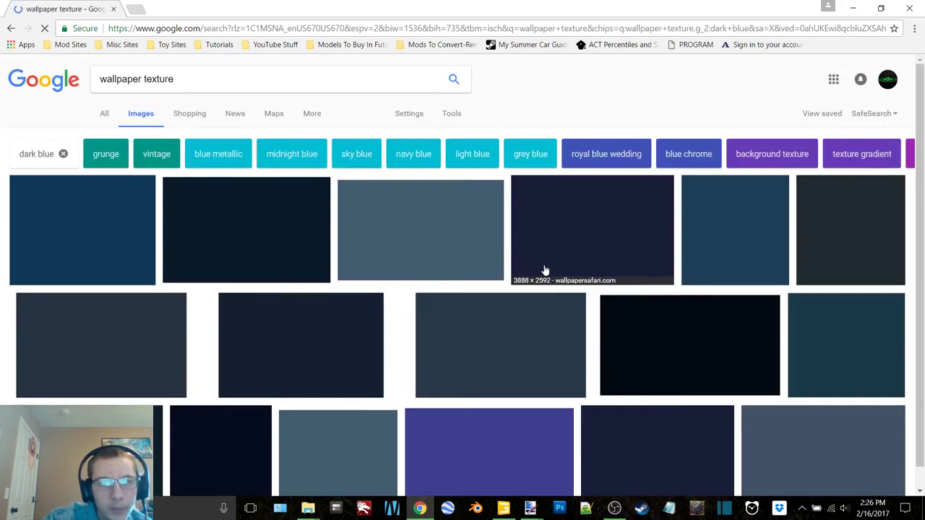
left_click(64, 154)
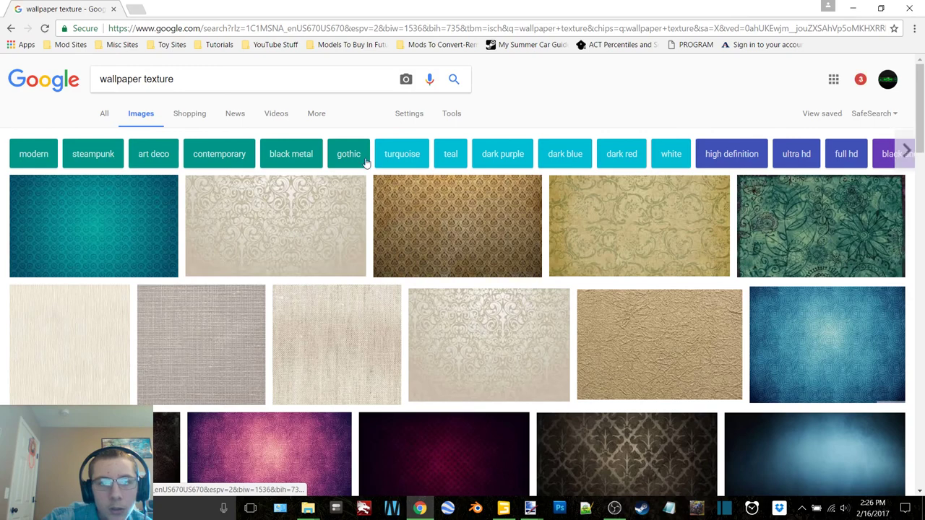
left_click(390, 157)
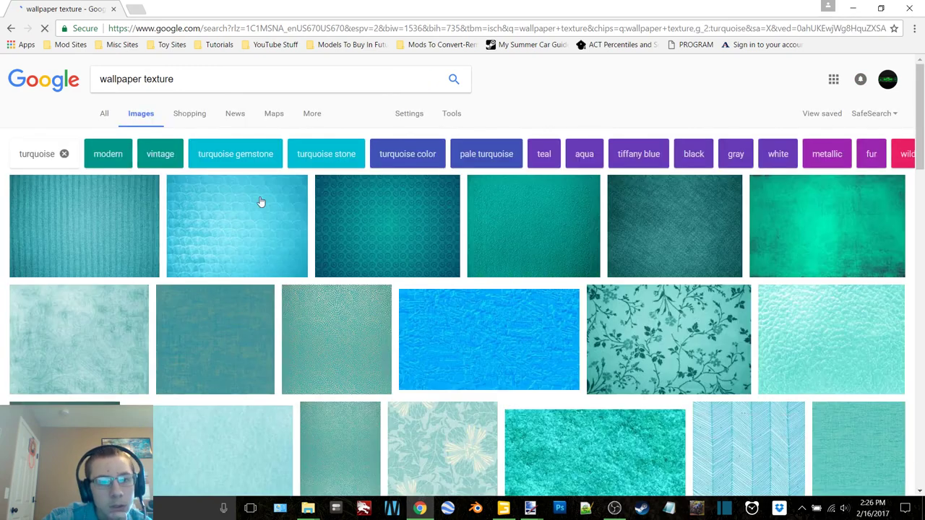
left_click(63, 154)
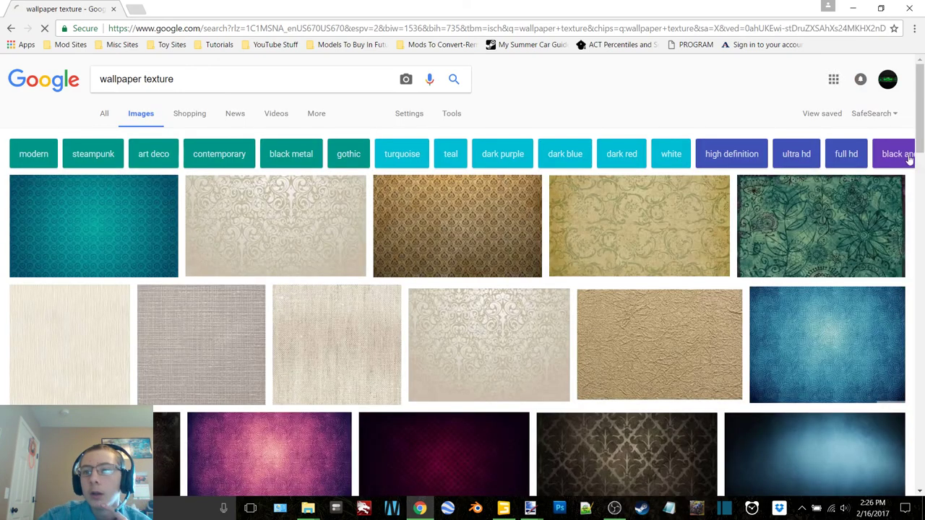
Filter the wallpaper texture results by full hd and look through them for a suitable office wall pattern.
left_click(845, 156)
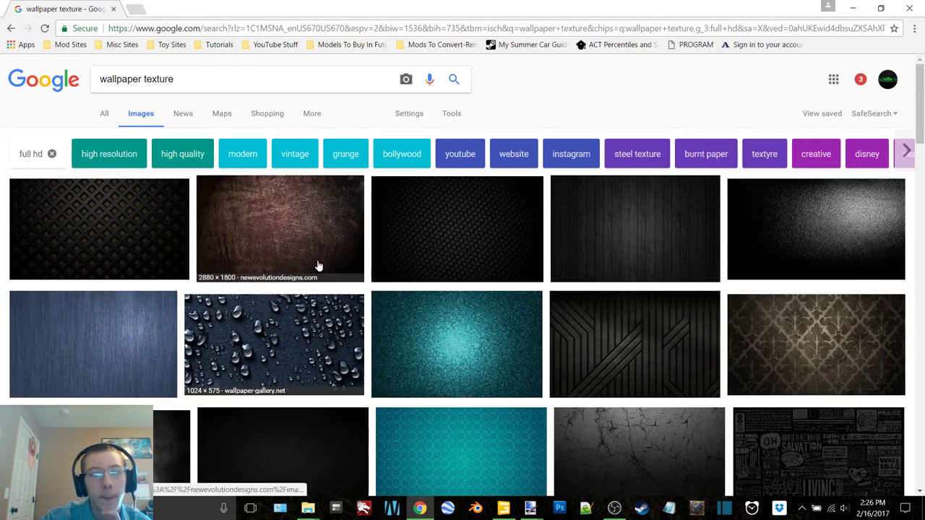
scroll(300, 303, "down", 2)
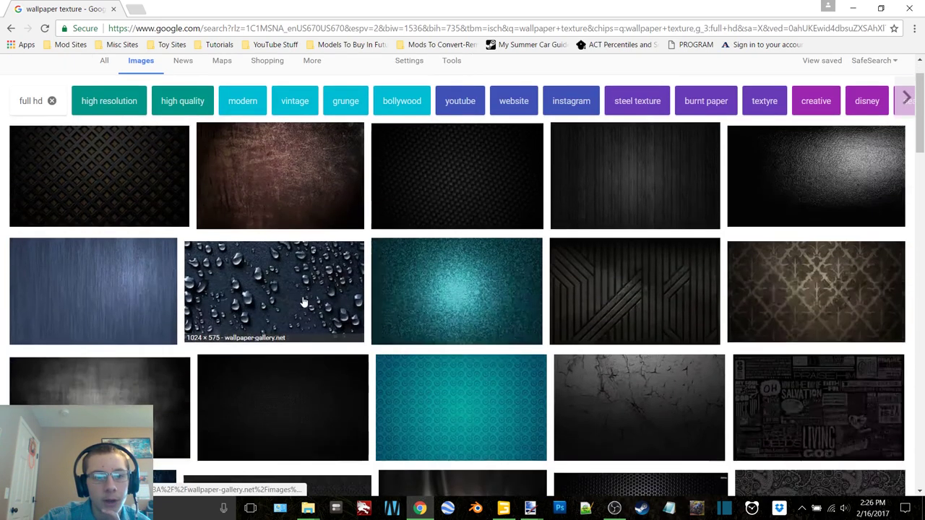
scroll(303, 302, "down", 4)
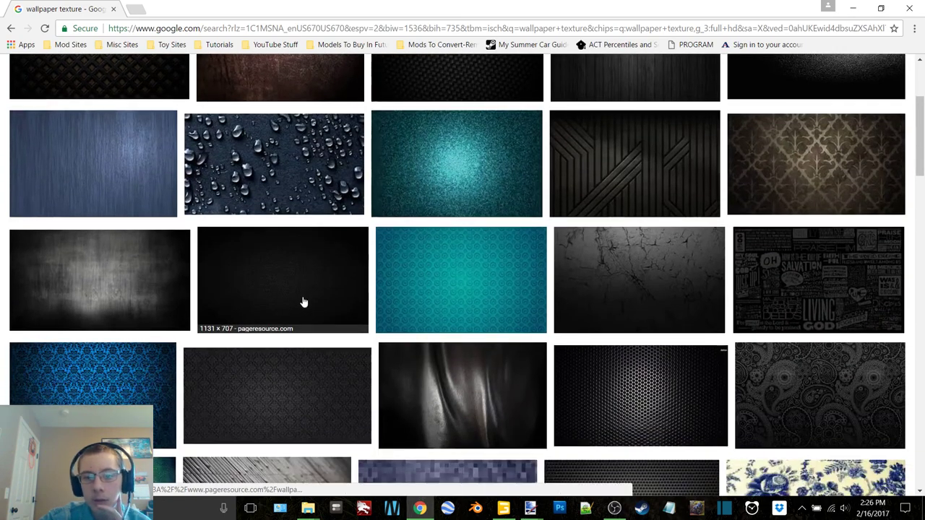
scroll(304, 302, "down", 3)
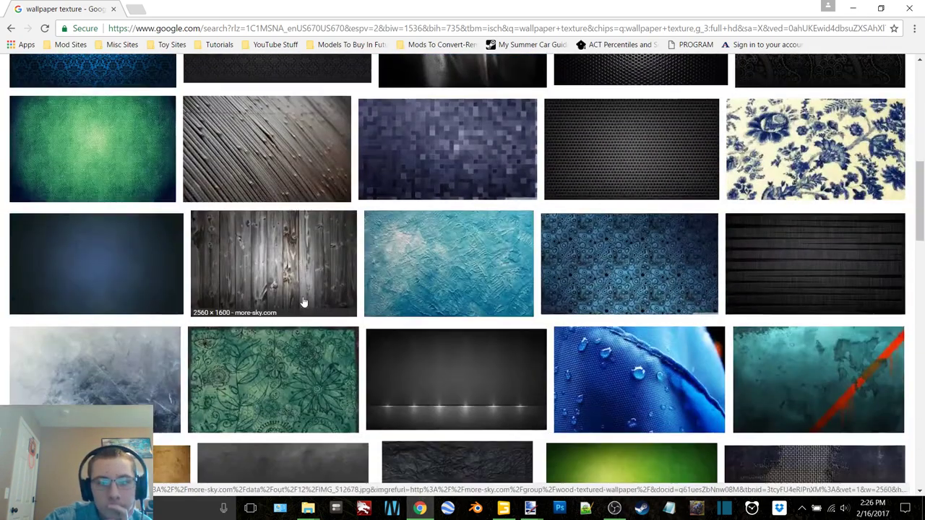
scroll(304, 302, "down", 3)
scroll(303, 302, "down", 2)
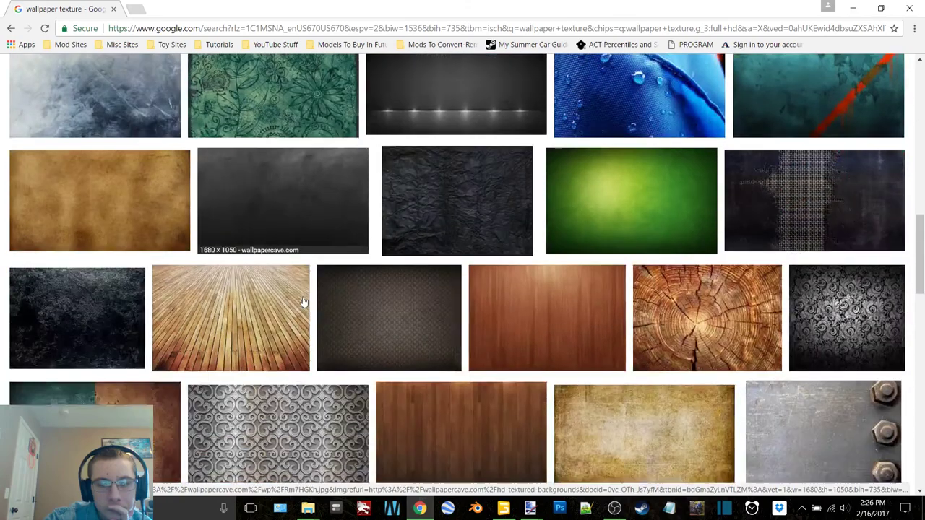
scroll(303, 302, "down", 2)
scroll(326, 326, "up", 15)
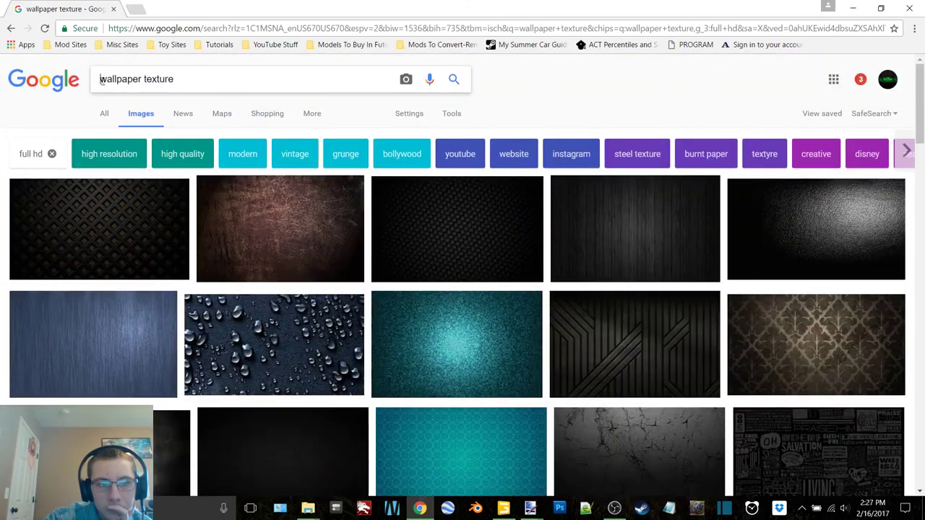
Refine the image search to "office wallpaper texture".
left_click(102, 81)
type("office")
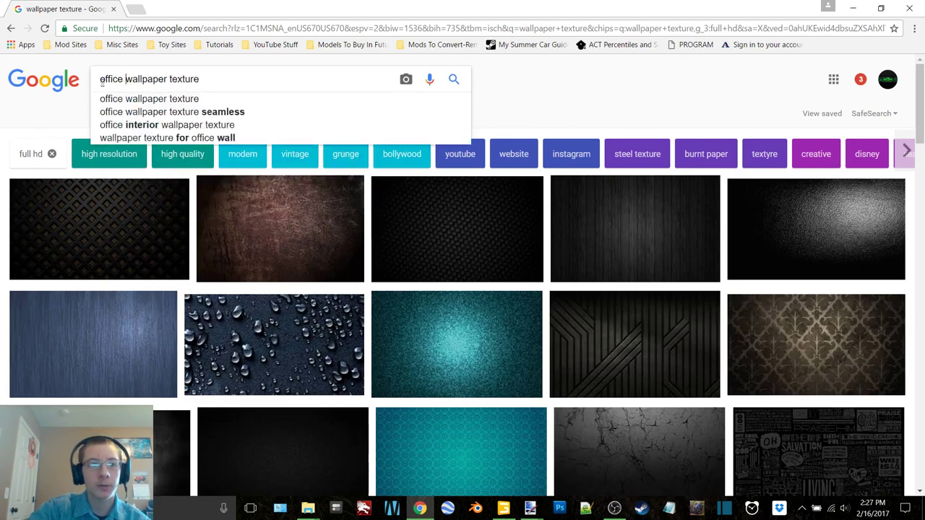
key("Return")
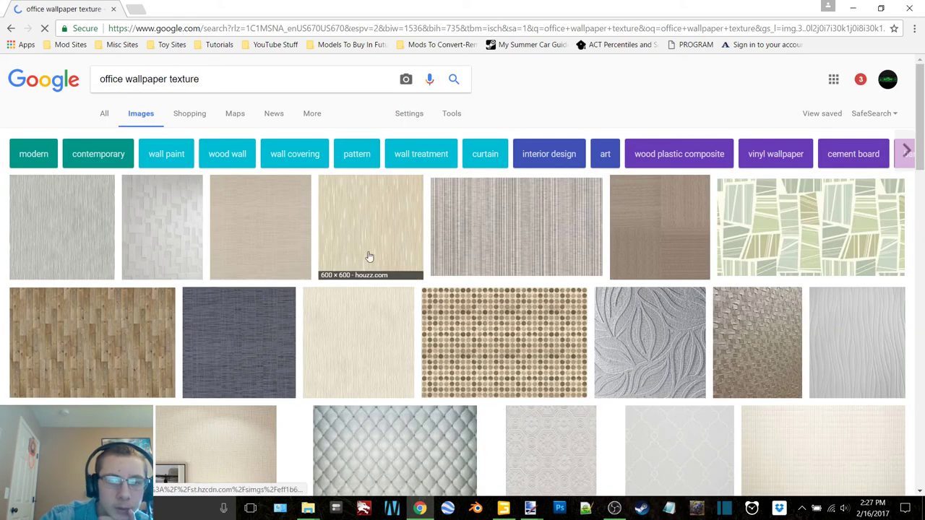
Browse the office wallpaper results and preview the beige 3D diamond wallpaper and its related white pointed 3D wall design.
scroll(403, 260, "down", 2)
scroll(401, 264, "down", 1)
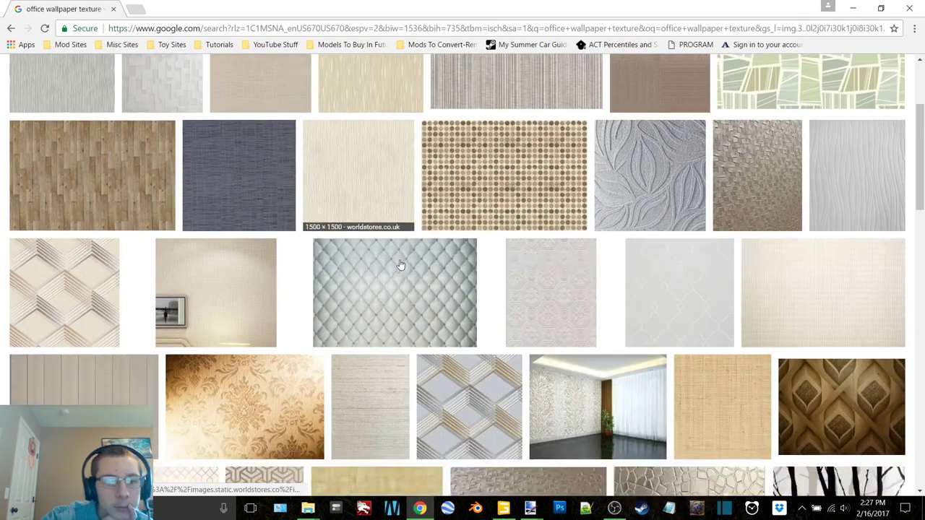
scroll(401, 265, "down", 2)
scroll(402, 263, "up", 1)
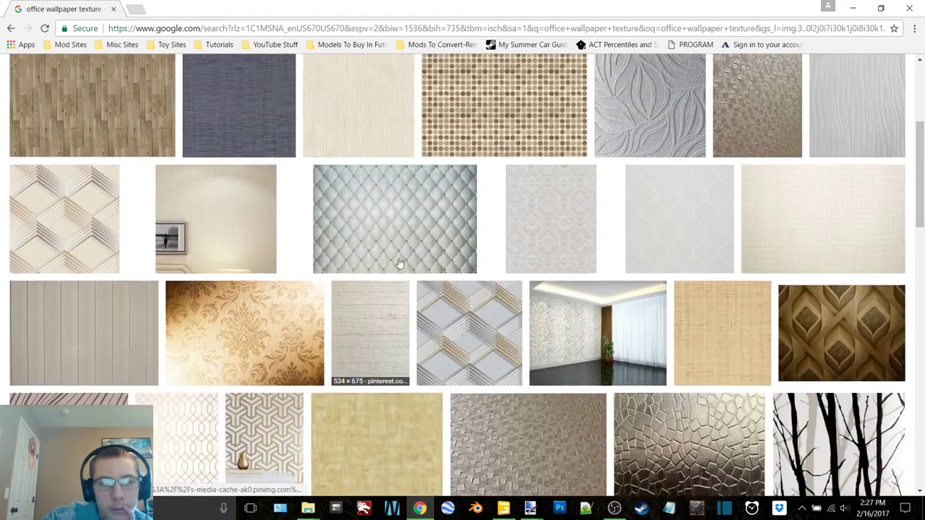
left_click(95, 198)
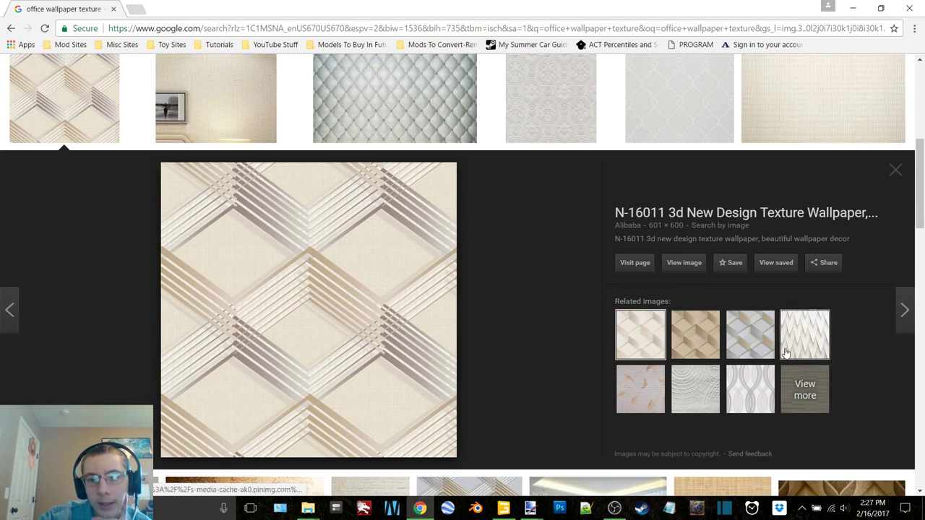
left_click(804, 334)
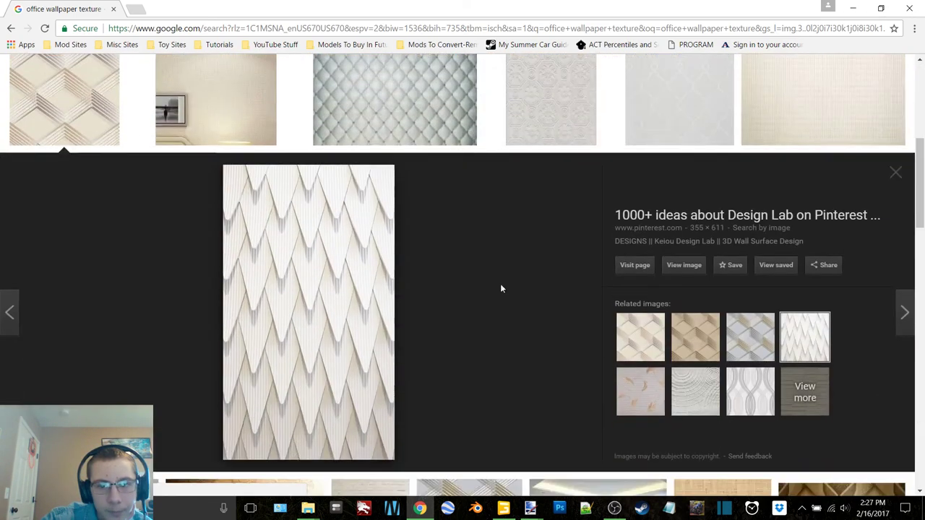
Close the image preview and look through the office wallpaper texture results for a suitable wall pattern.
left_click(901, 174)
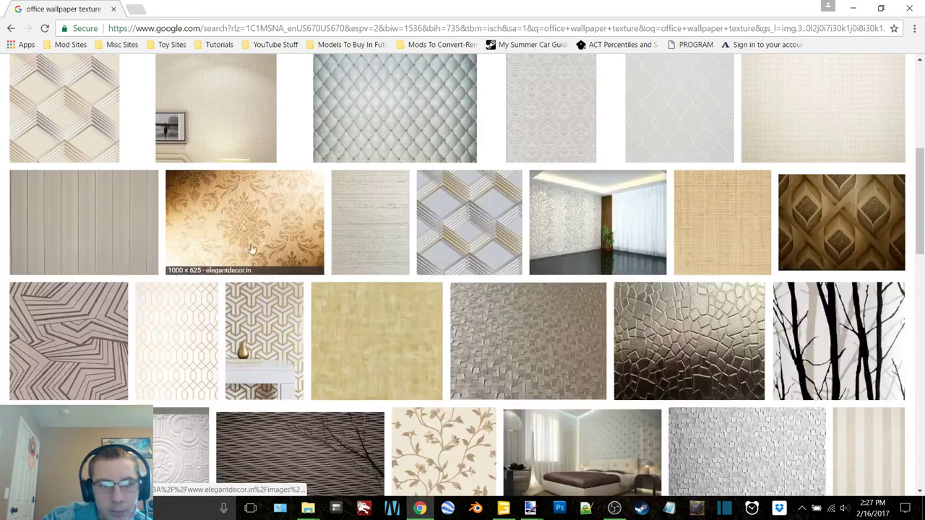
scroll(446, 292, "down", 1)
scroll(446, 292, "down", 2)
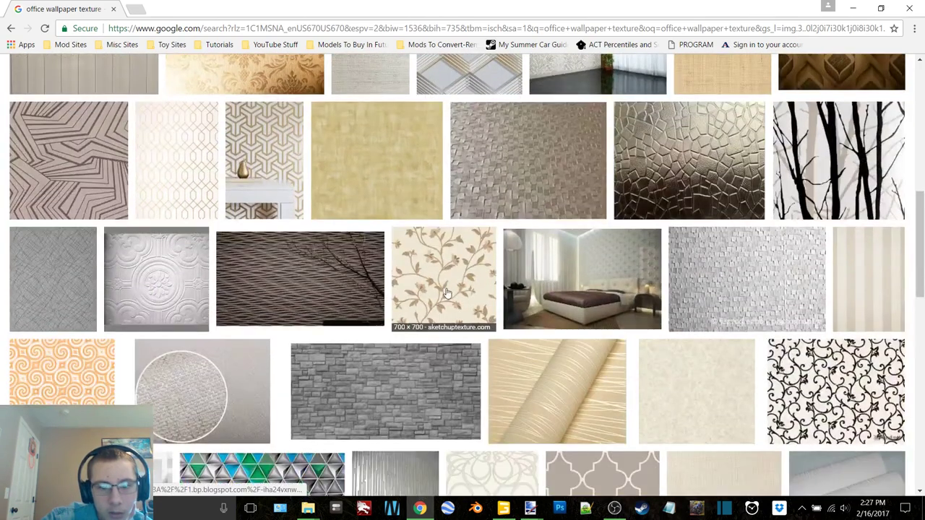
scroll(446, 292, "down", 3)
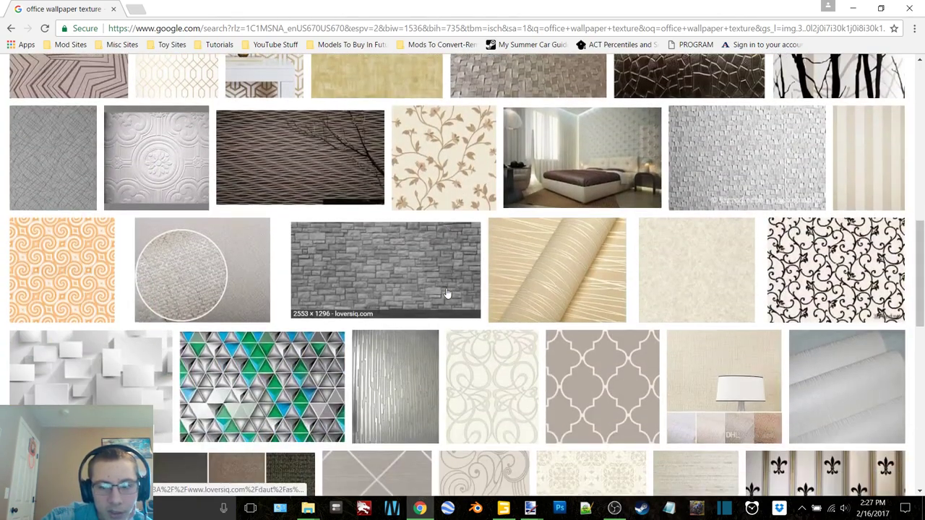
scroll(446, 292, "down", 3)
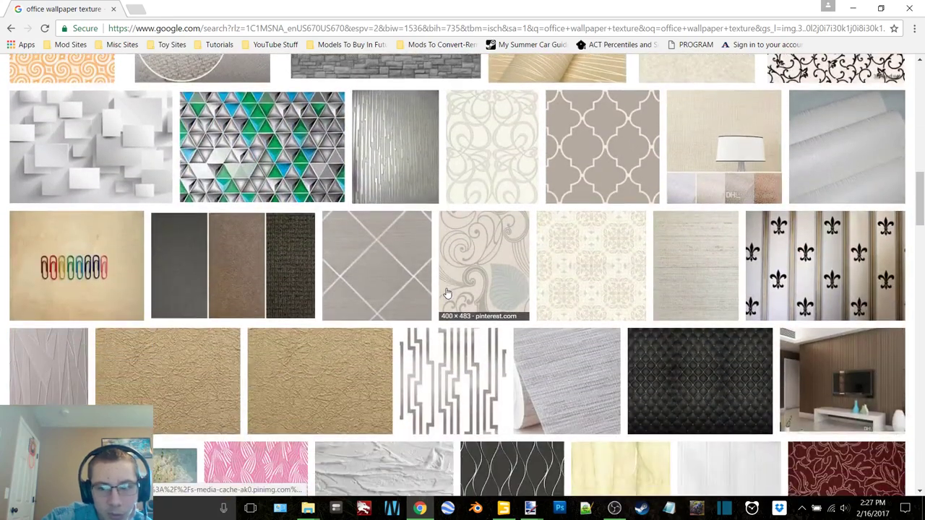
scroll(445, 292, "down", 2)
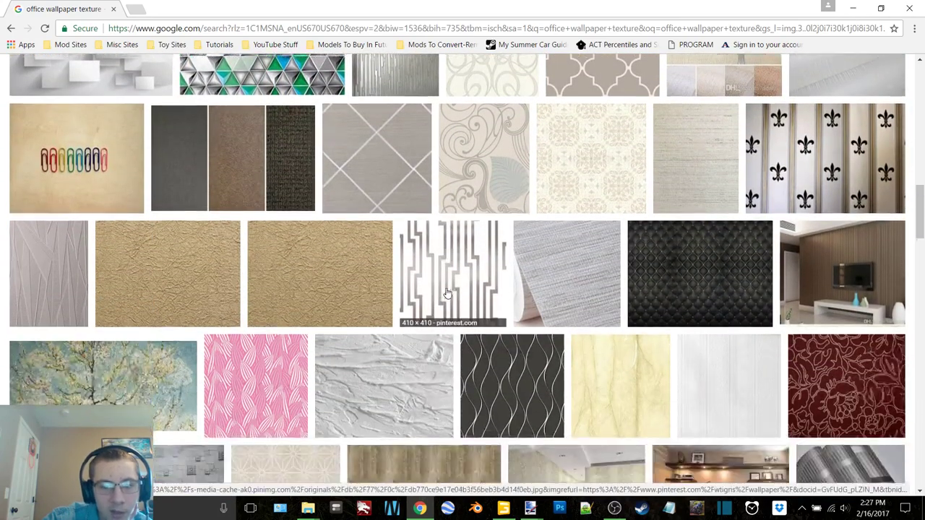
scroll(446, 292, "down", 1)
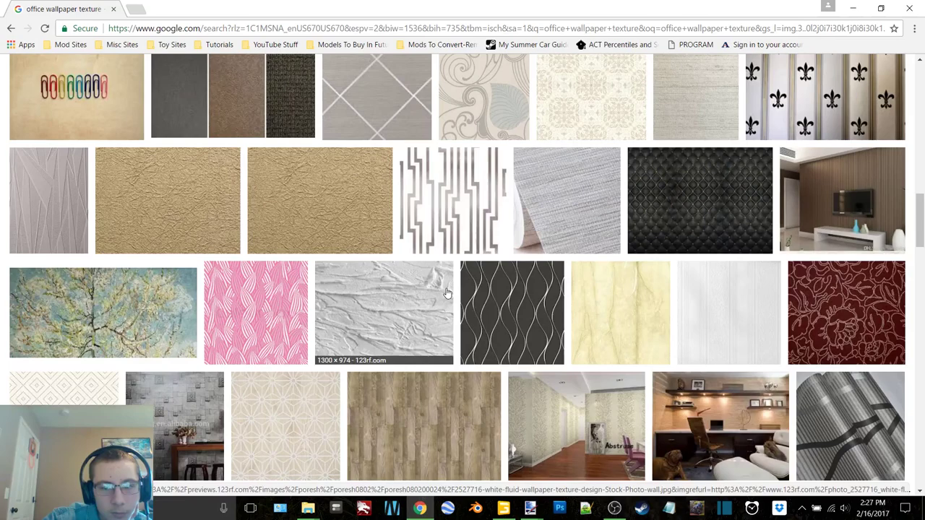
scroll(446, 292, "down", 5)
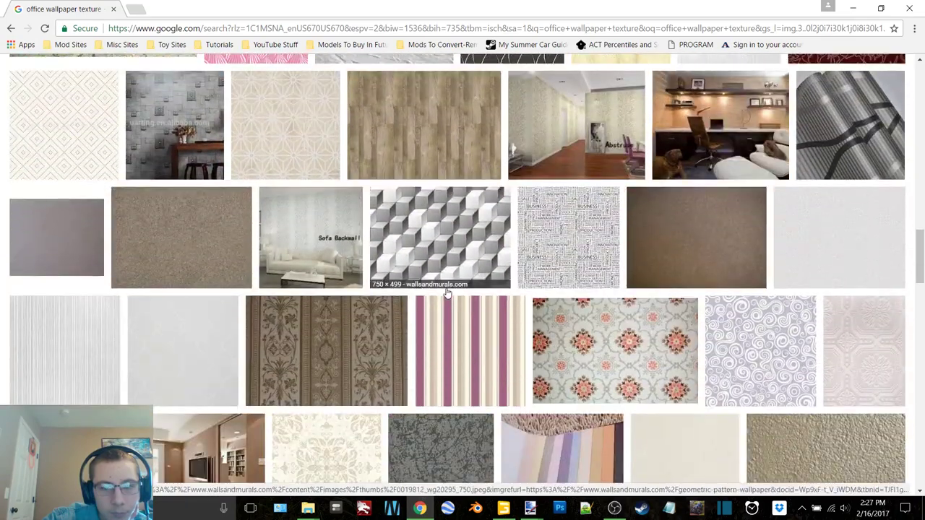
scroll(445, 292, "down", 5)
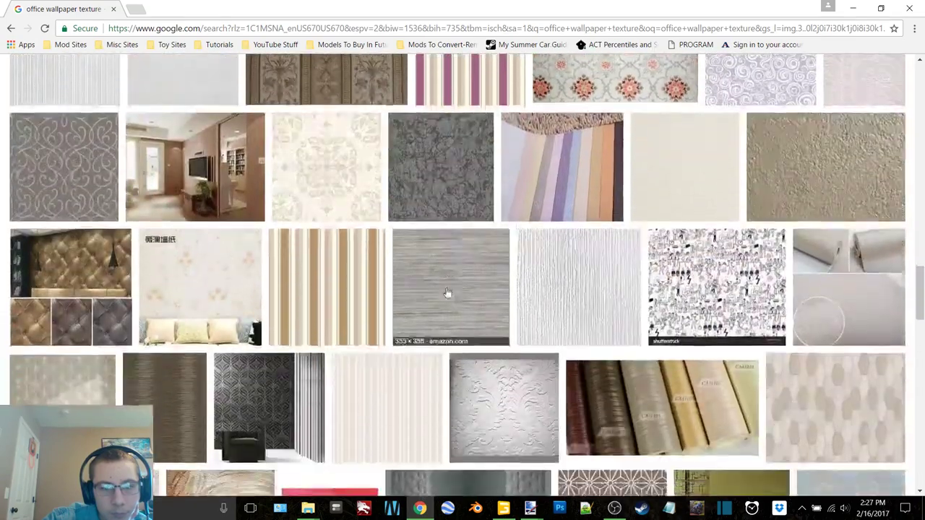
scroll(445, 292, "up", 20)
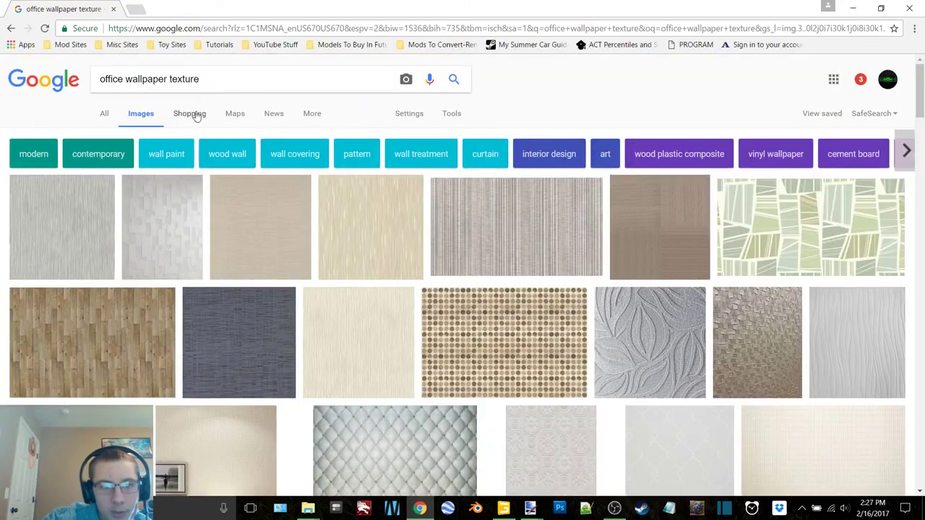
Try the modern, pattern and interior design filters on the office wallpaper results, clearing each one again.
left_click(34, 154)
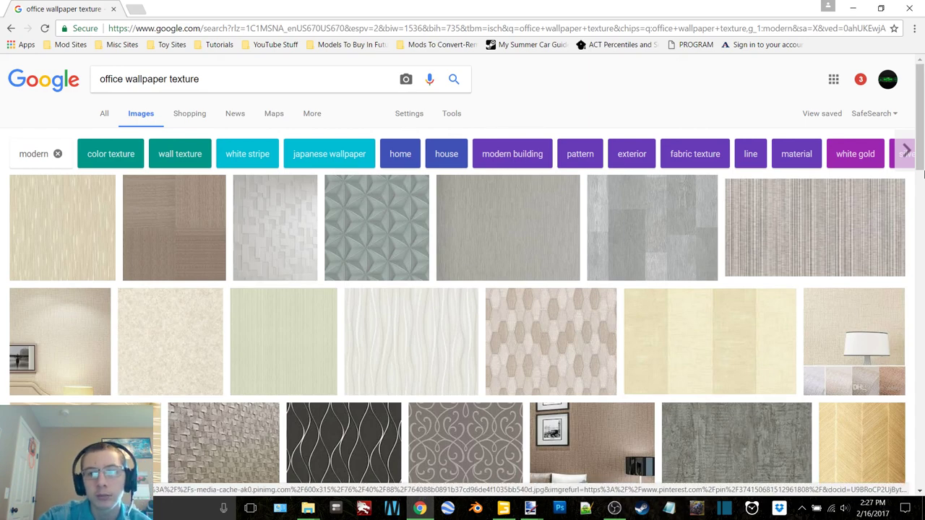
left_click(58, 154)
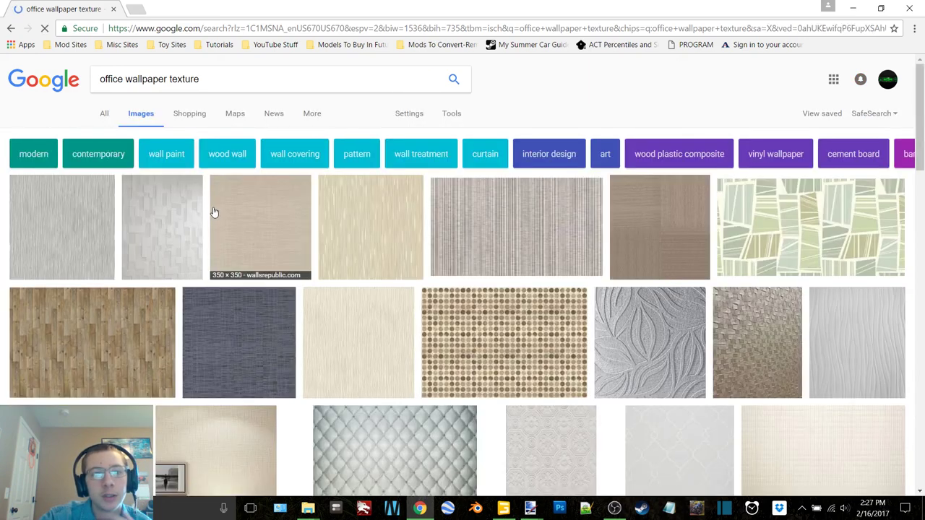
left_click(354, 162)
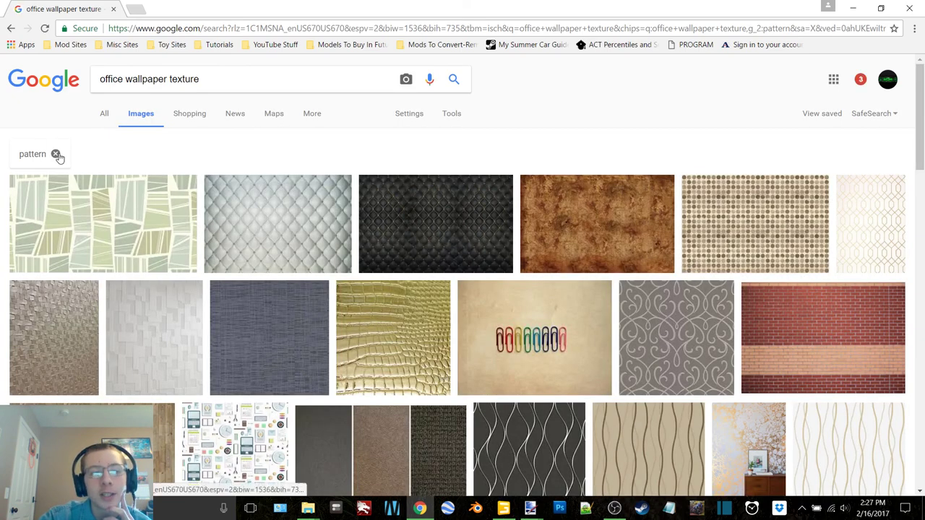
left_click(56, 155)
left_click(531, 152)
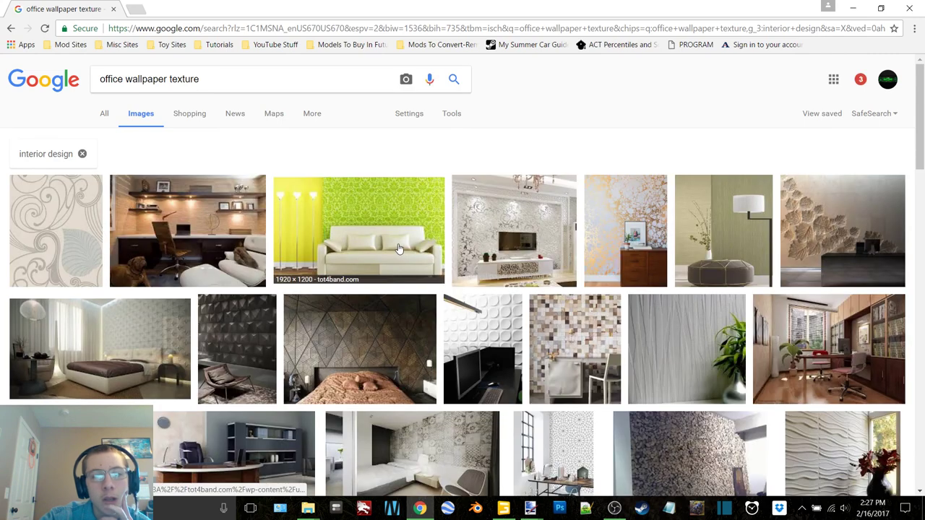
left_click(82, 154)
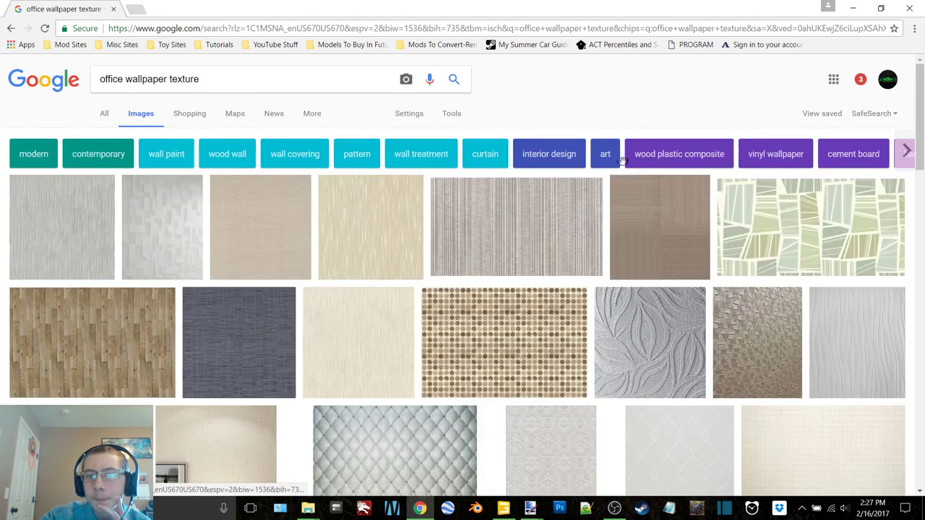
Try the art and wall treatment filters on the office wallpaper results, clearing each one again.
left_click(608, 159)
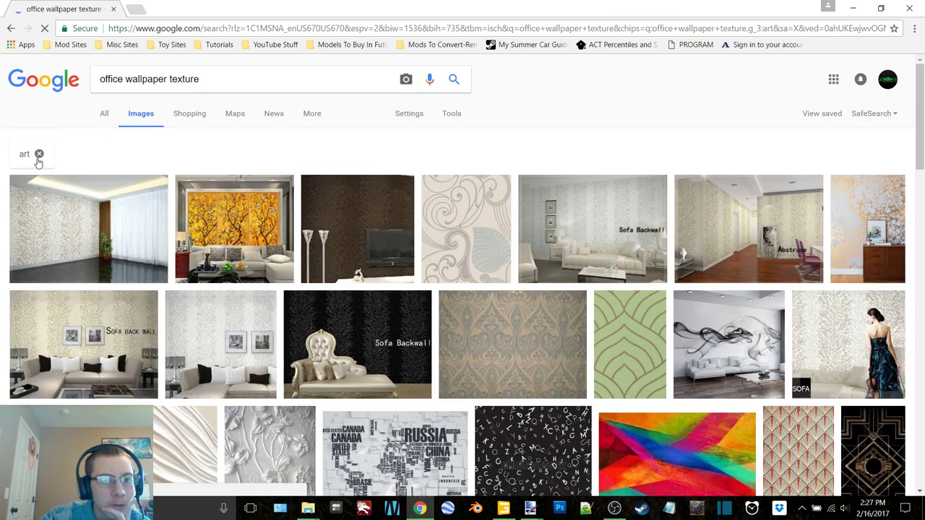
left_click(39, 155)
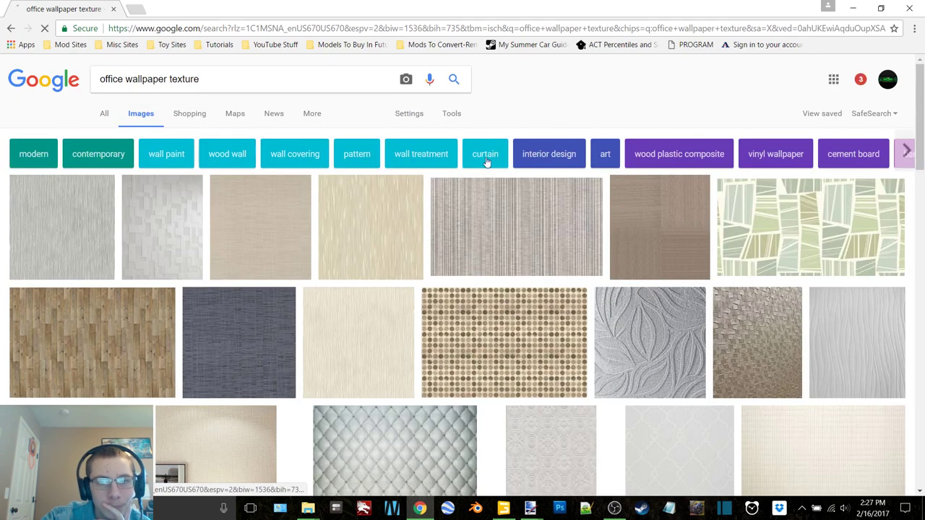
left_click(426, 155)
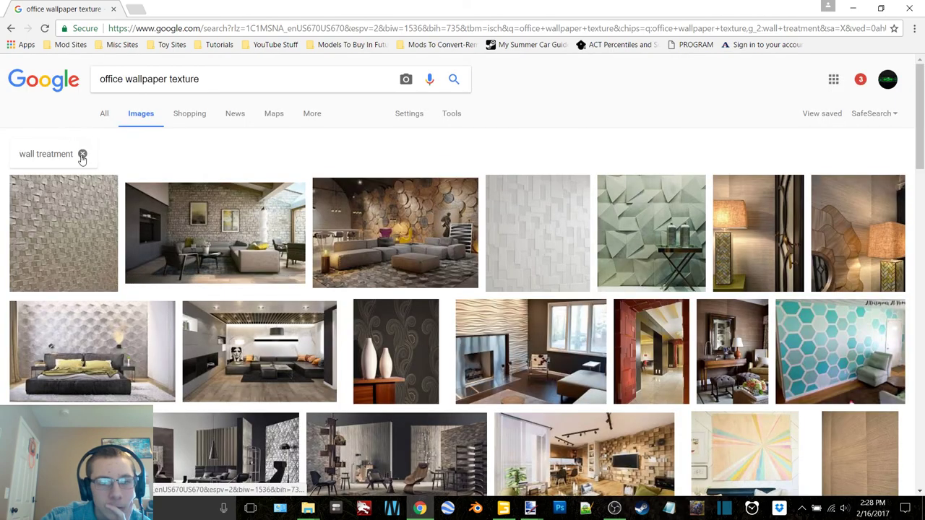
left_click(82, 155)
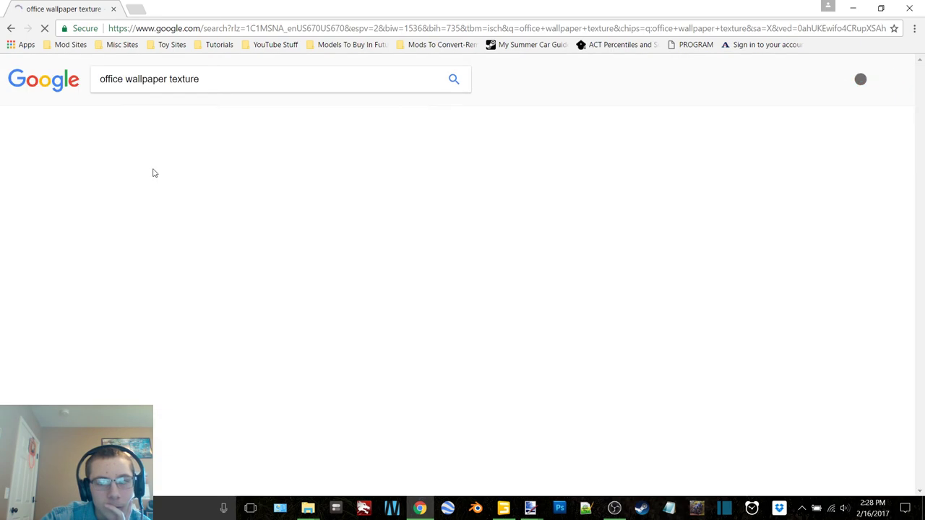
Filter the office wallpaper results by vinyl wallpaper and preview the dark brown striped vinyl wallpaper.
left_click(772, 164)
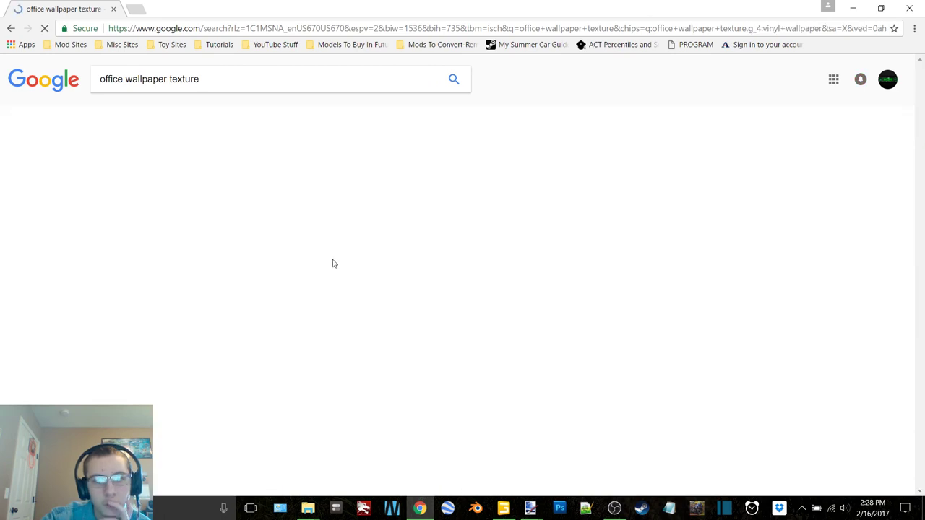
scroll(326, 263, "down", 2)
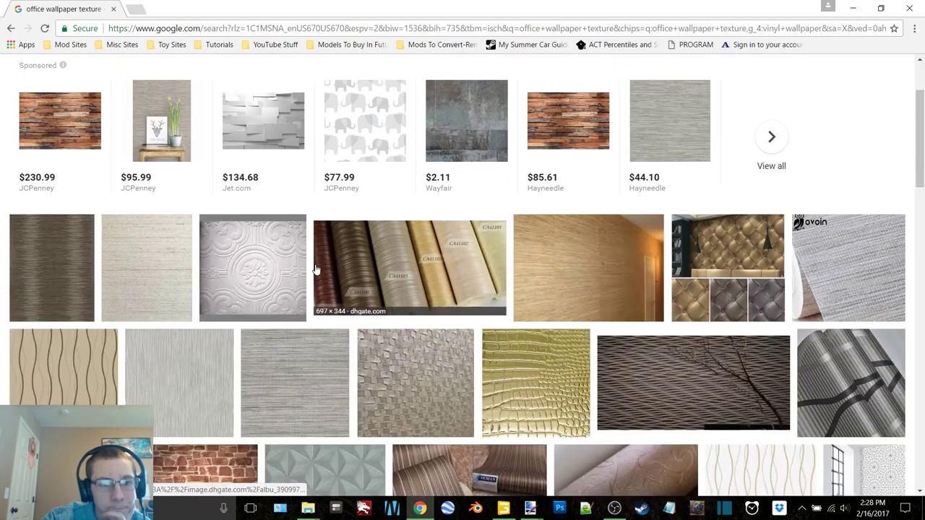
scroll(316, 269, "down", 3)
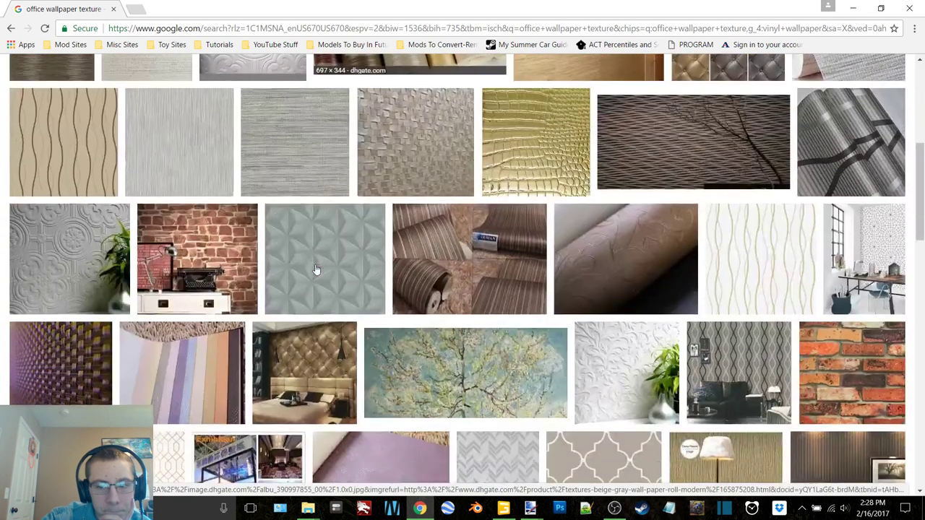
scroll(316, 269, "up", 2)
left_click(62, 155)
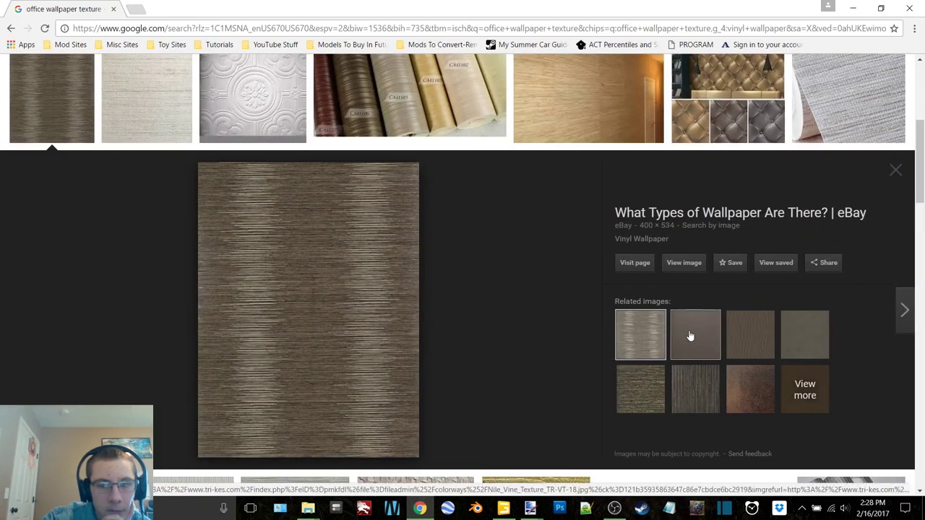
Compare the related brown and grey wallcoverings in the preview and select the 1000 × 1000 Nile Vine Texture vinyl wallcovering.
left_click(692, 335)
left_click(660, 388)
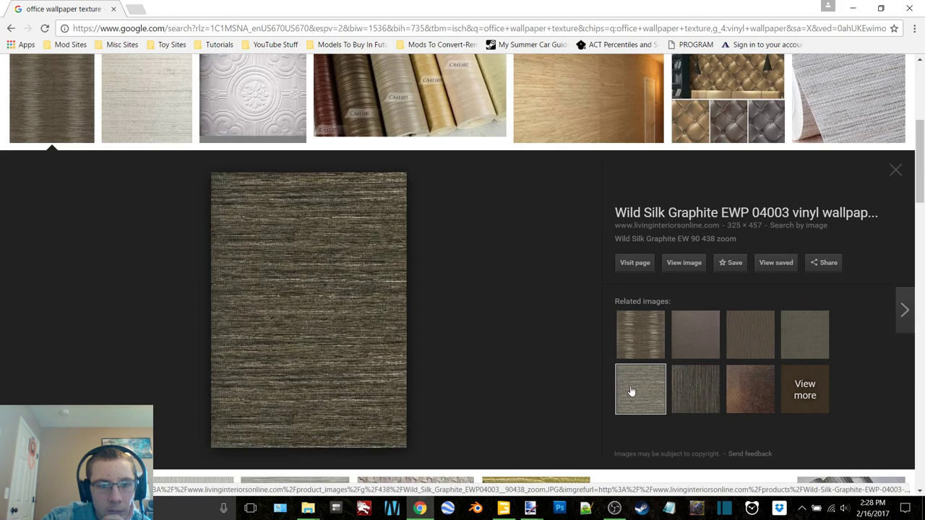
left_click(676, 398)
left_click(733, 391)
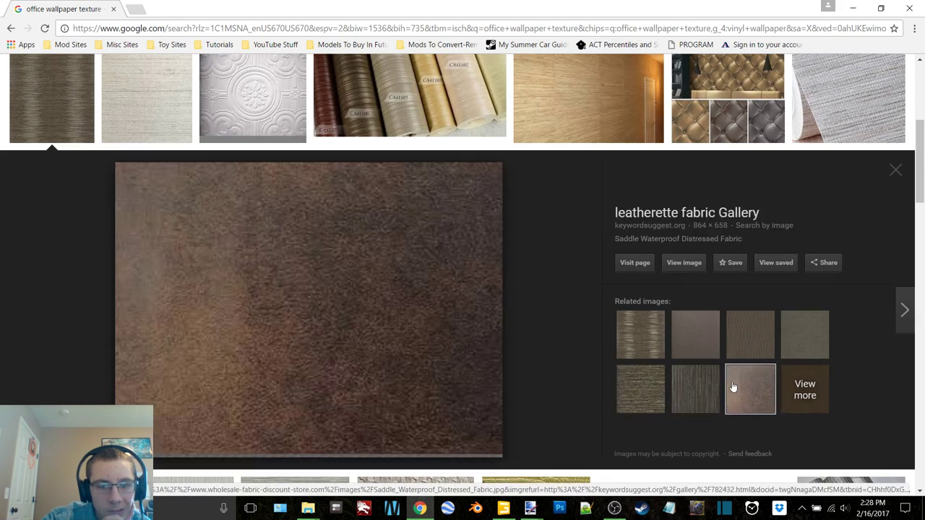
left_click(811, 341)
left_click(813, 341)
left_click(714, 351)
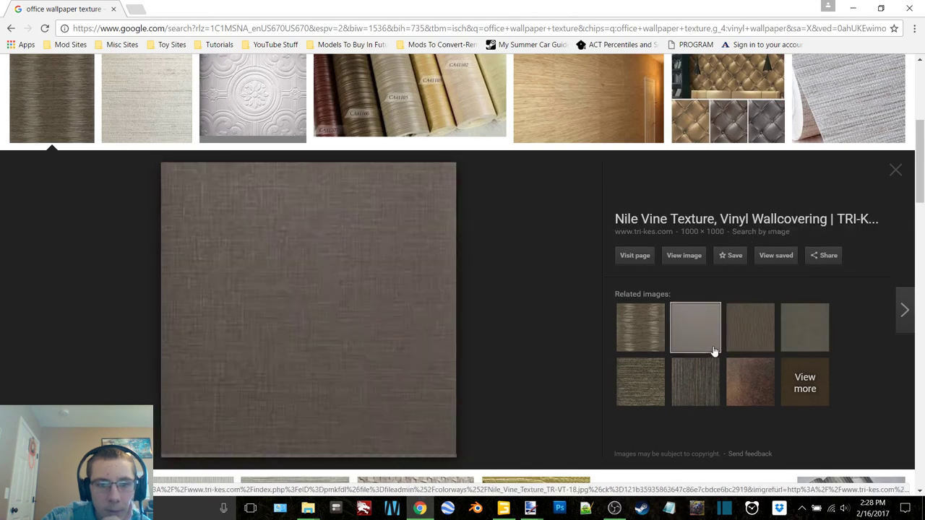
Copy the Nile Vine texture image and paste it into UM_office_wallpaper_top.dds in paint.net, keeping the canvas size.
right_click(313, 302)
left_click(374, 415)
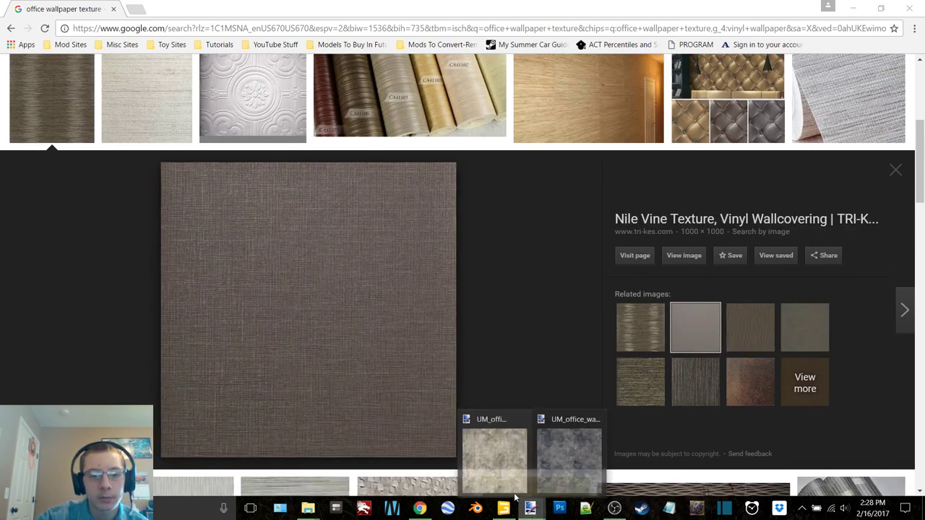
left_click(506, 484)
key("ctrl+v")
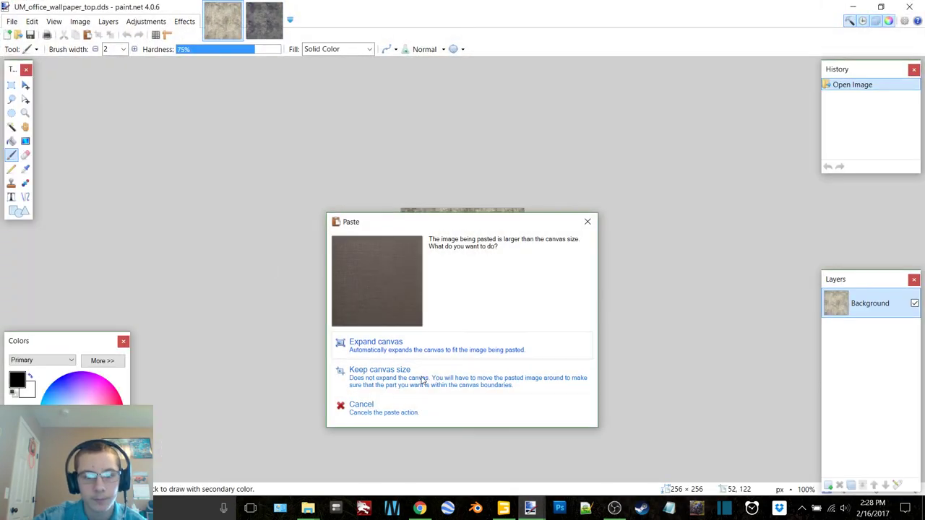
left_click(423, 380)
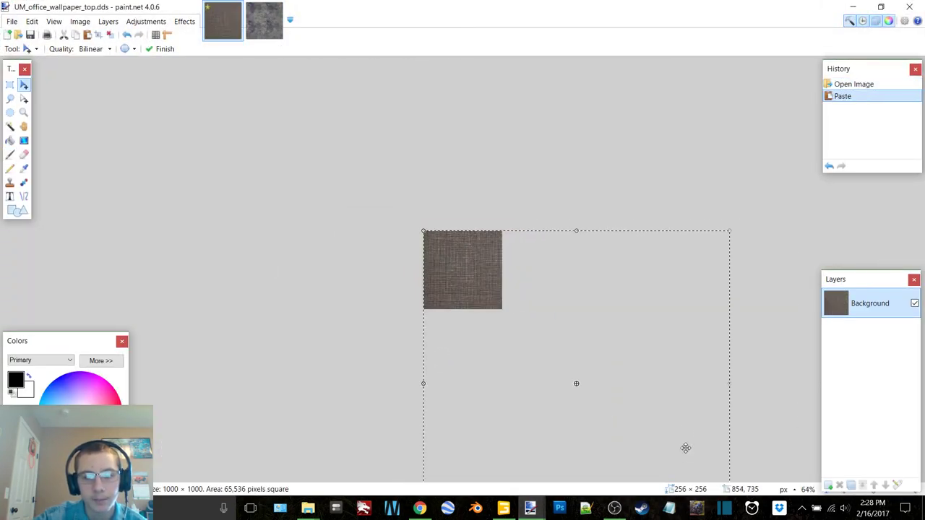
Try shrinking the pasted texture to about 210 × 251 pixels on the canvas, and undo the resize.
key("ctrl+minus")
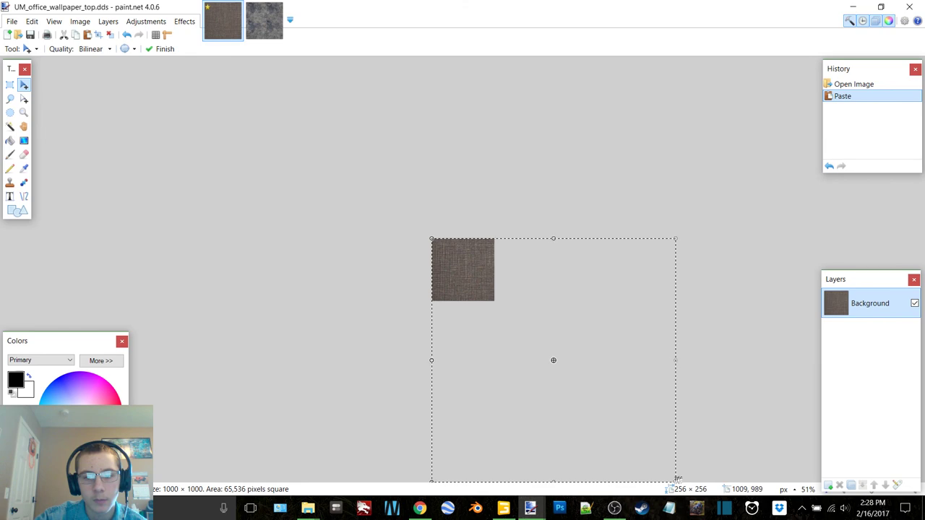
left_click_drag(494, 301, 482, 299)
key("ctrl+b")
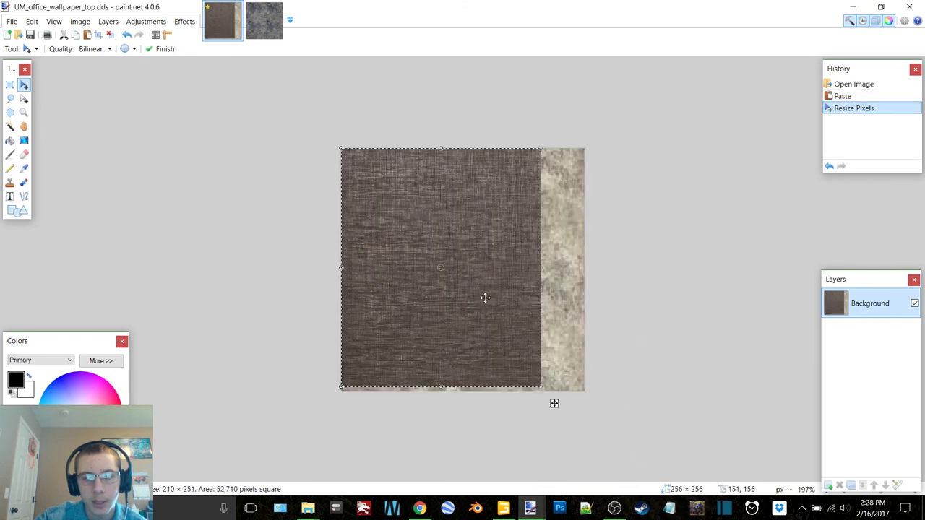
key("ctrl+z")
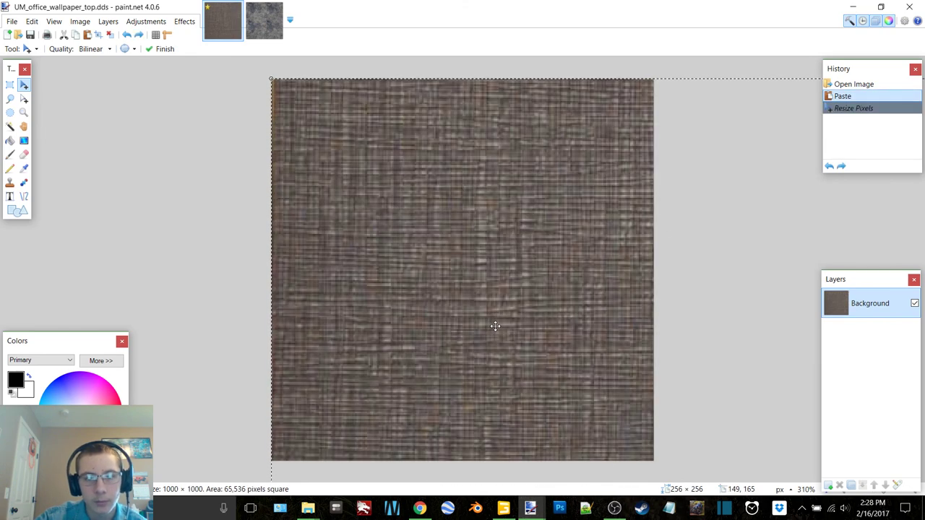
scroll(483, 303, "down", 4, "ctrl")
scroll(482, 304, "up", 1, "ctrl")
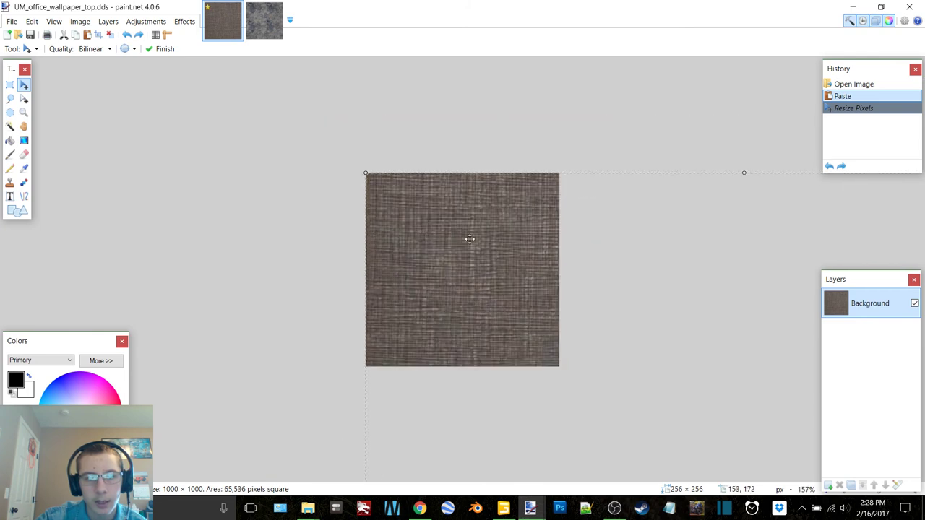
Paste the copied Nile Vine texture into UM_office_wallpaper_bottom.dds, keeping the canvas size.
left_click(263, 30)
key("ctrl+v")
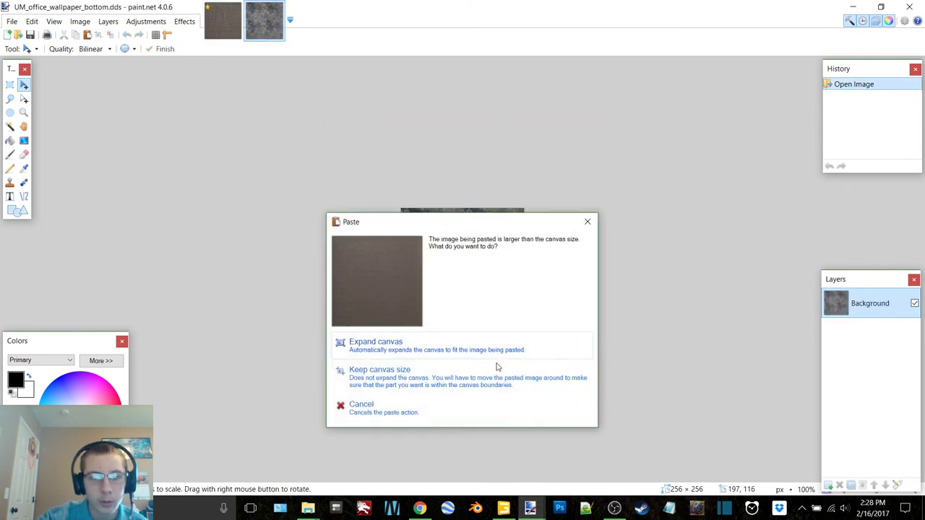
left_click(487, 377)
Save UM_office_wallpaper_bottom.dds with the DXT3 (Explicit Alpha) setting and return to UM_office_wallpaper_top.dds.
key("ctrl+s")
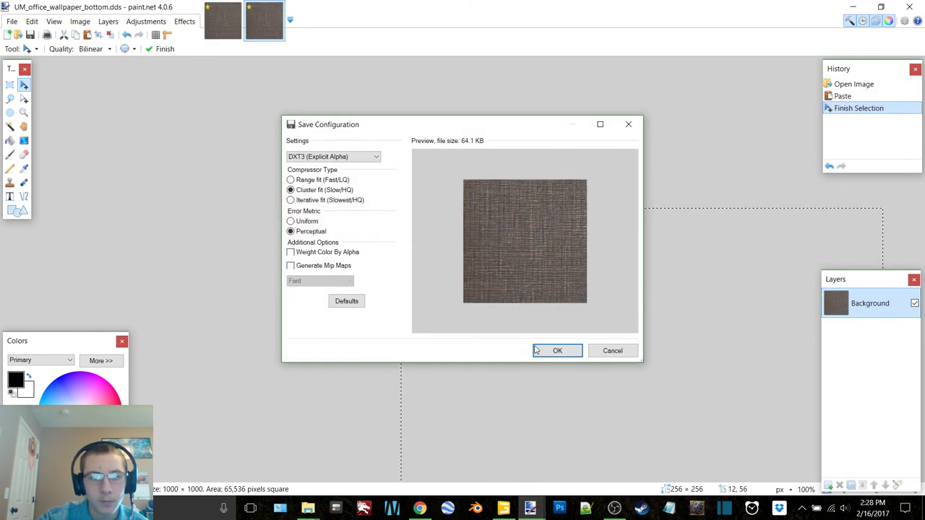
left_click(555, 349)
key("ctrl+Tab")
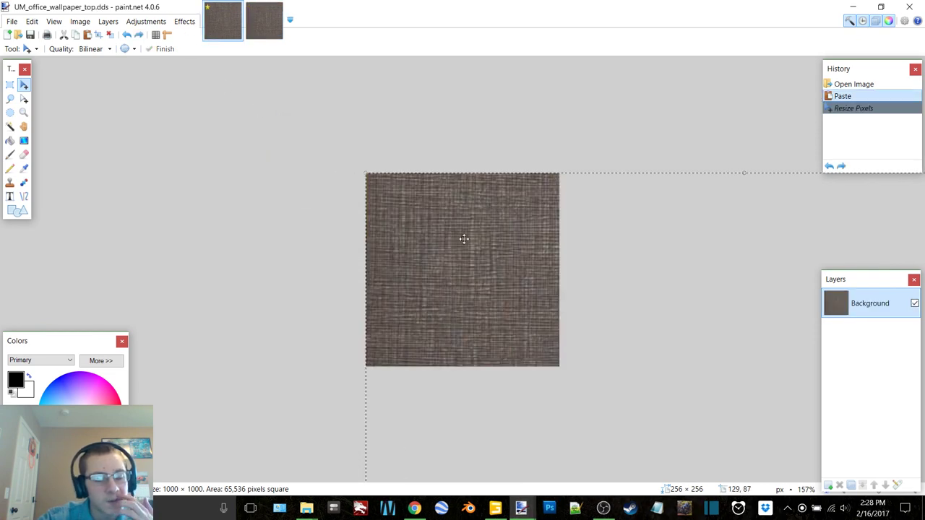
Save UM_office_wallpaper_top.dds with the DXT3 (Explicit Alpha) setting and minimize the image editor and browser windows.
key("ctrl+s")
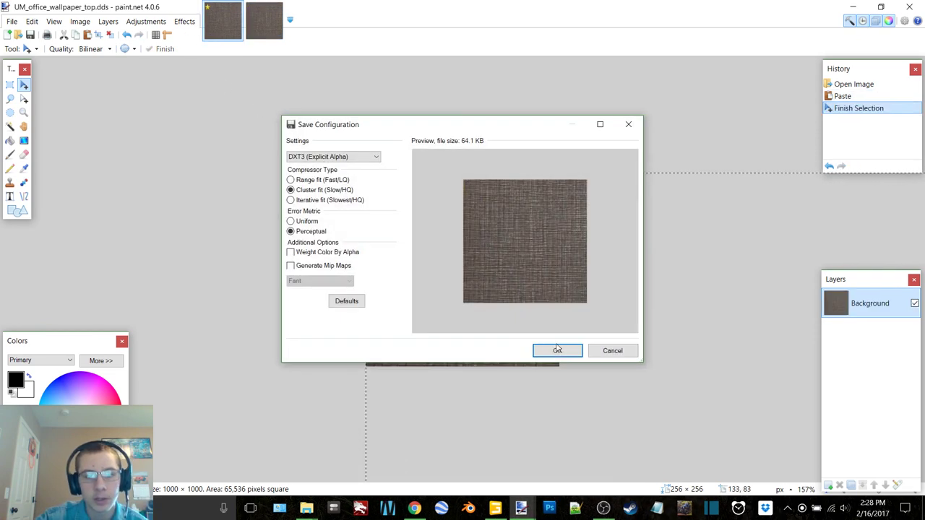
left_click(556, 349)
left_click(853, 8)
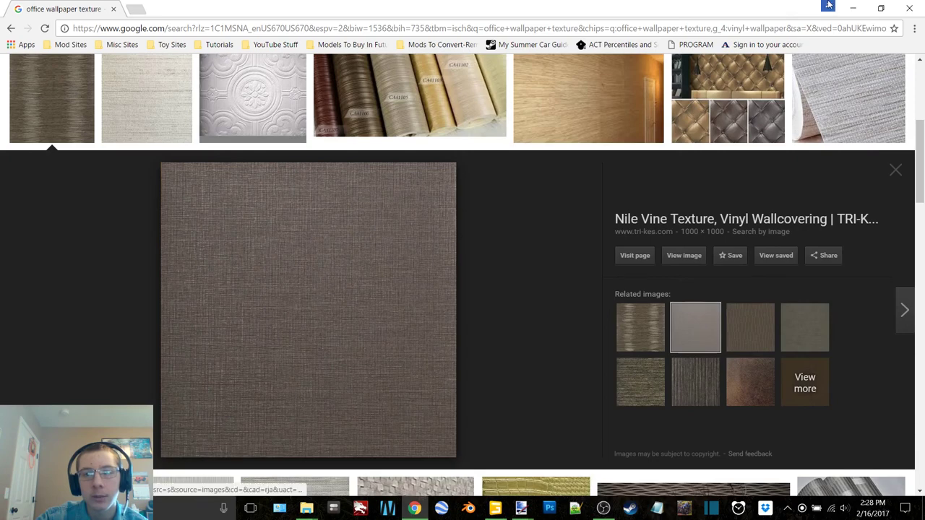
left_click(853, 9)
left_click(758, 91)
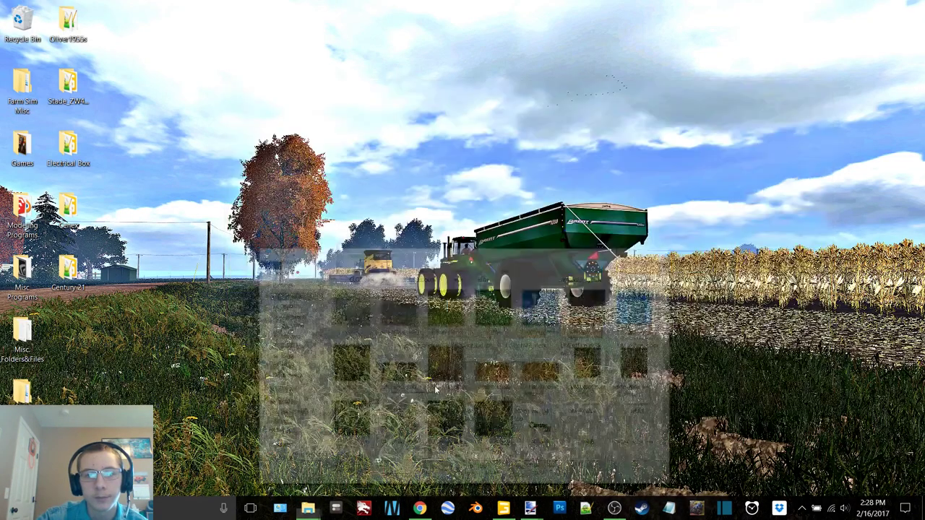
Open the century I3D file from the Century 21 folder in GIANTS Editor, dismiss the welcome window and maximize the editor.
mouse_move(307, 508)
left_click(429, 458)
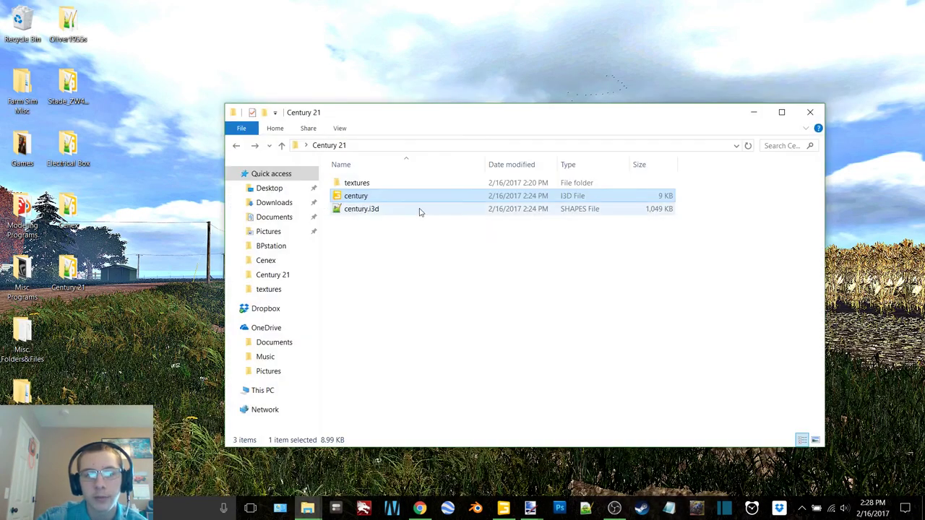
double_click(458, 196)
double_click(513, 231)
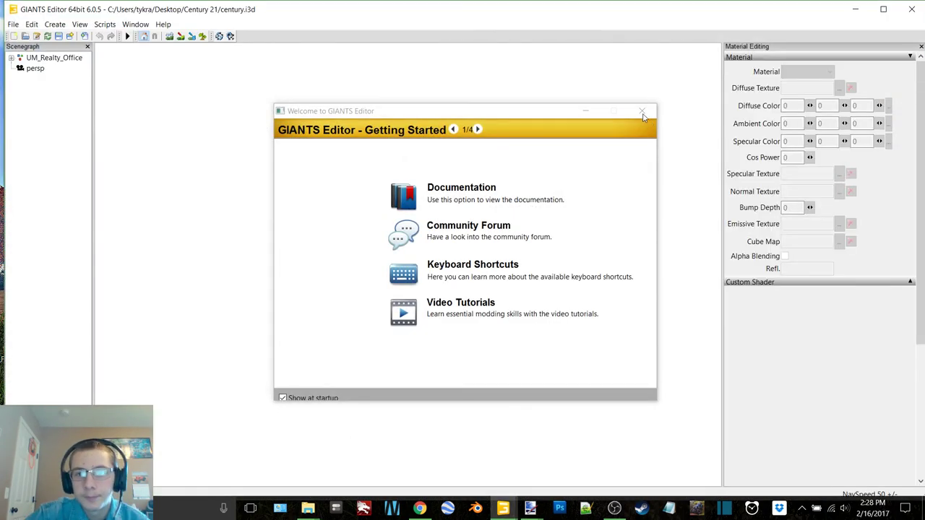
left_click(642, 113)
left_click(881, 11)
Examine the new wallpaper on the office's interior walls from several angles, and close the editor without saving changes.
scroll(408, 243, "up", 6)
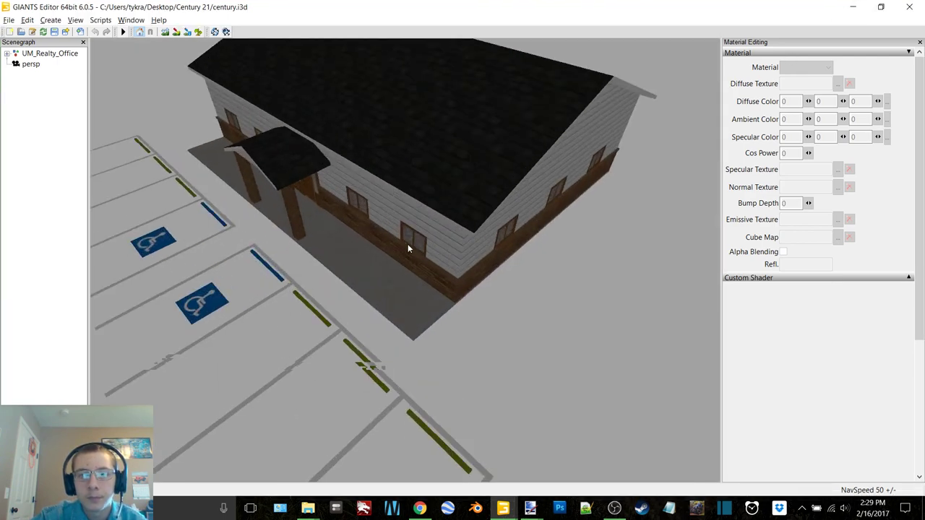
middle_click_drag(367, 235, 348, 245, "alt")
scroll(350, 244, "up", 4)
left_click_drag(387, 213, 425, 179, "alt")
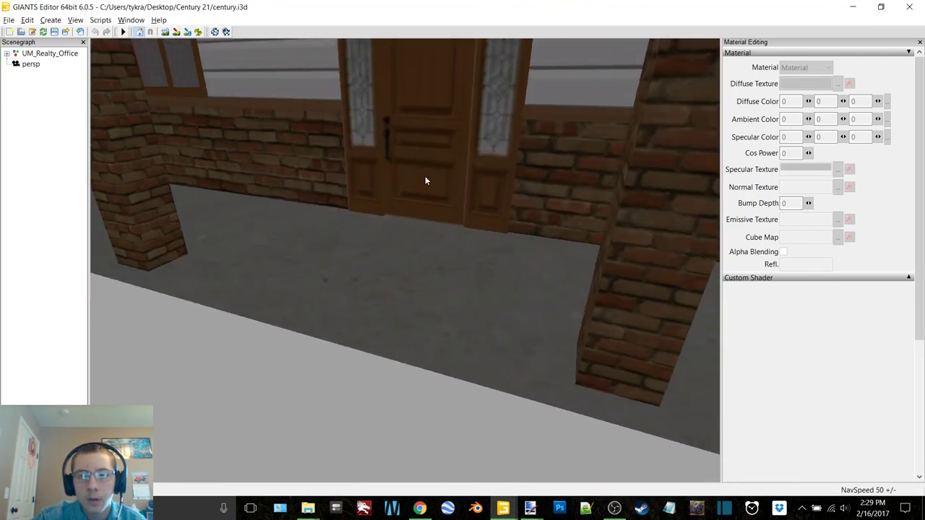
left_click(426, 179)
key("f")
left_click(69, 234)
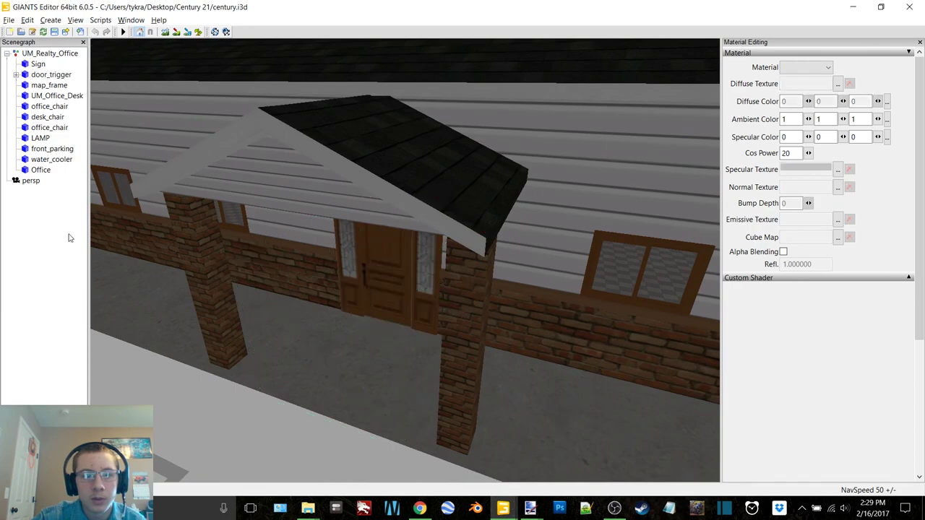
middle_click_drag(517, 176, 394, 245, "alt")
scroll(397, 246, "up", 6)
left_click_drag(400, 246, 370, 239, "alt")
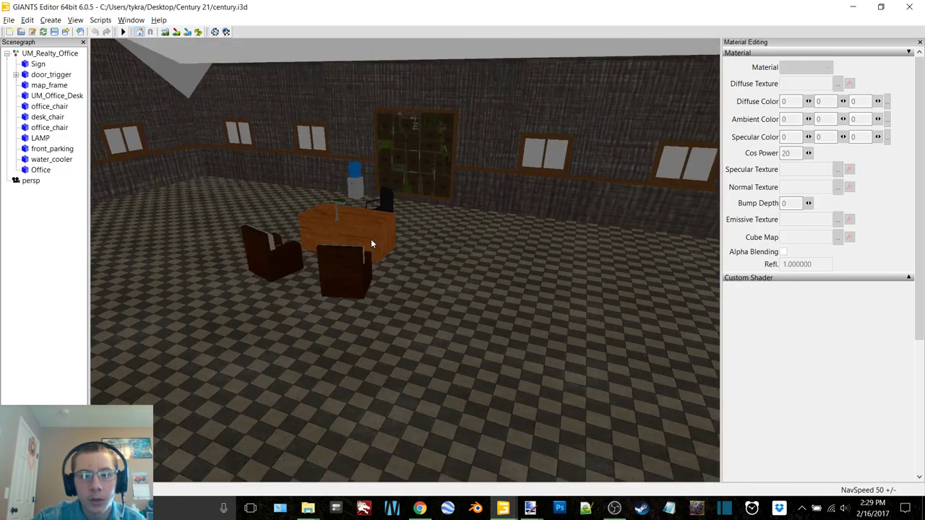
scroll(370, 239, "up", 3)
right_click_drag(379, 233, 576, 228)
left_click_drag(576, 224, 668, 229, "alt")
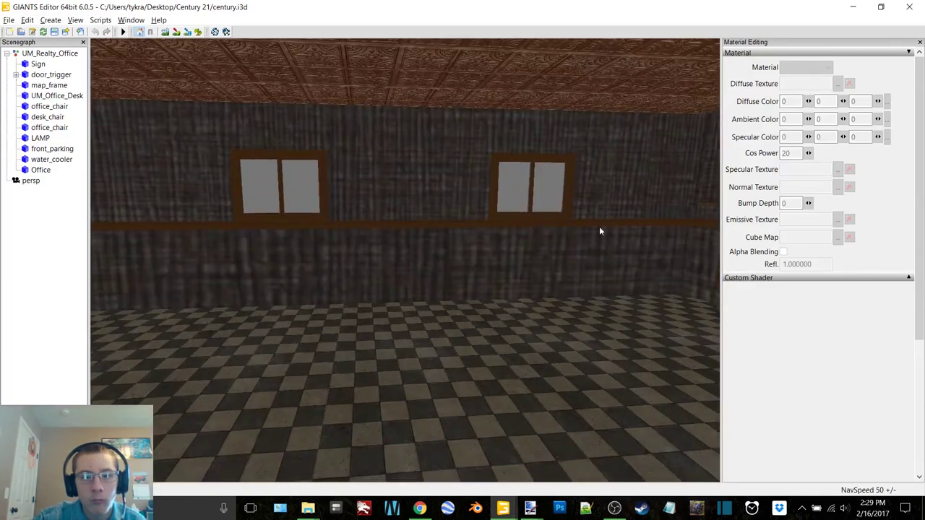
left_click_drag(599, 228, 467, 234, "alt")
right_click_drag(467, 239, 354, 239)
left_click(909, 7)
left_click(497, 254)
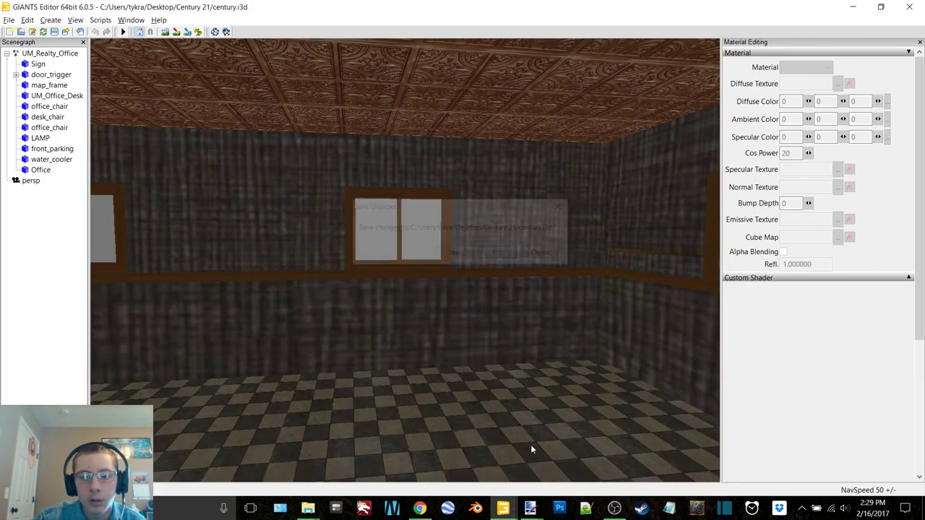
Return to paint.net, revert UM_office_wallpaper_top.dds to its Paste state and shrink the pasted texture to roughly fit the 256 × 256 canvas.
left_click(526, 511)
left_click(483, 466)
scroll(553, 299, "down", 5, "ctrl")
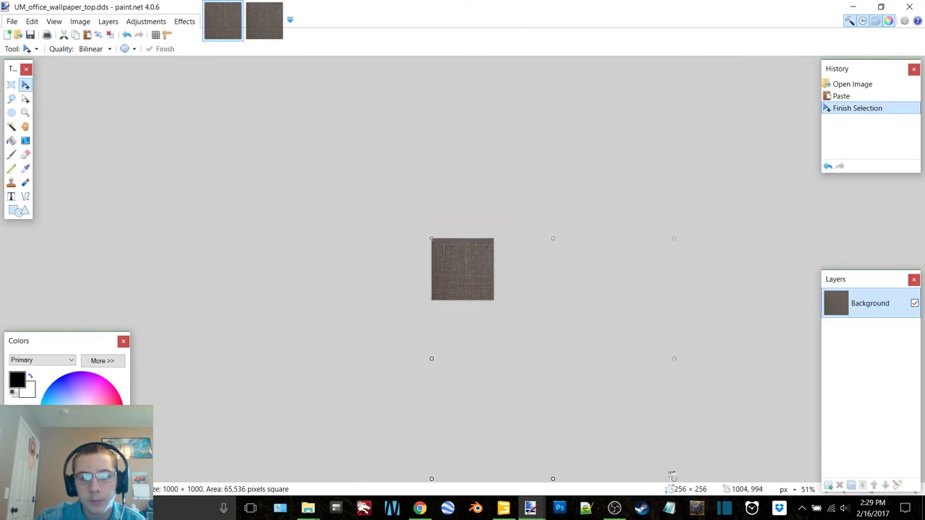
left_click_drag(672, 476, 503, 342)
key("ctrl+z")
key("ctrl+z")
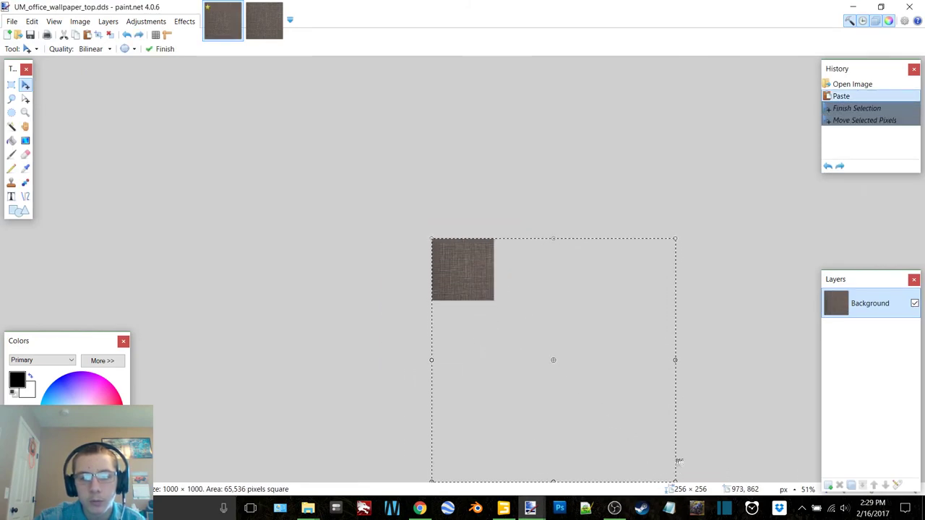
left_click_drag(593, 387, 514, 338)
scroll(487, 311, "up", 3, "ctrl")
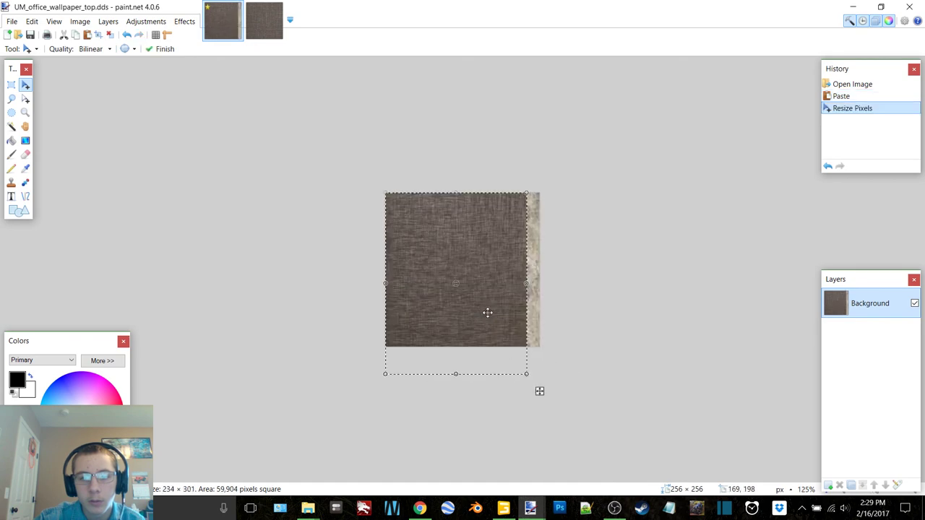
left_click_drag(590, 464, 614, 425)
Switch to UM_office_wallpaper_bottom.dds and revert it to its Paste state with the pasted texture still selected.
left_click(264, 29)
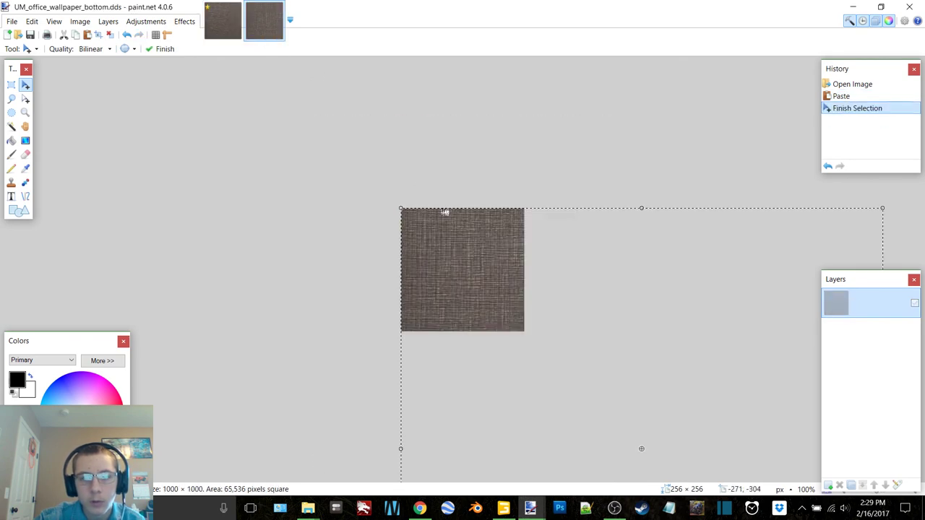
key("ctrl+s")
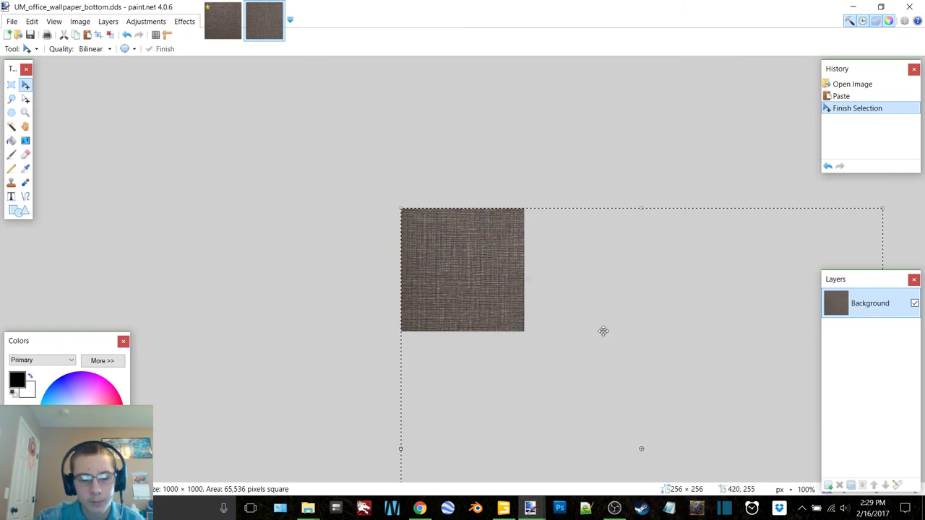
key("ctrl+z")
key("ctrl+z")
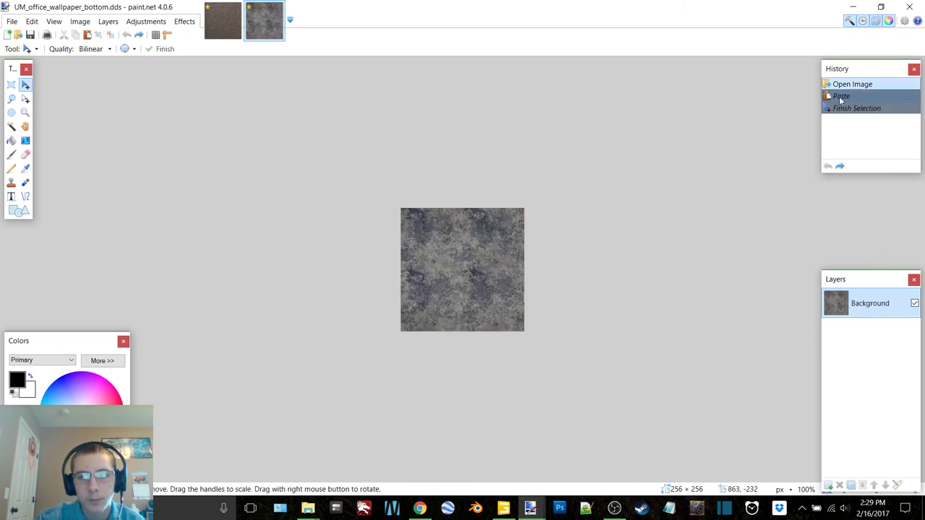
left_click(840, 96)
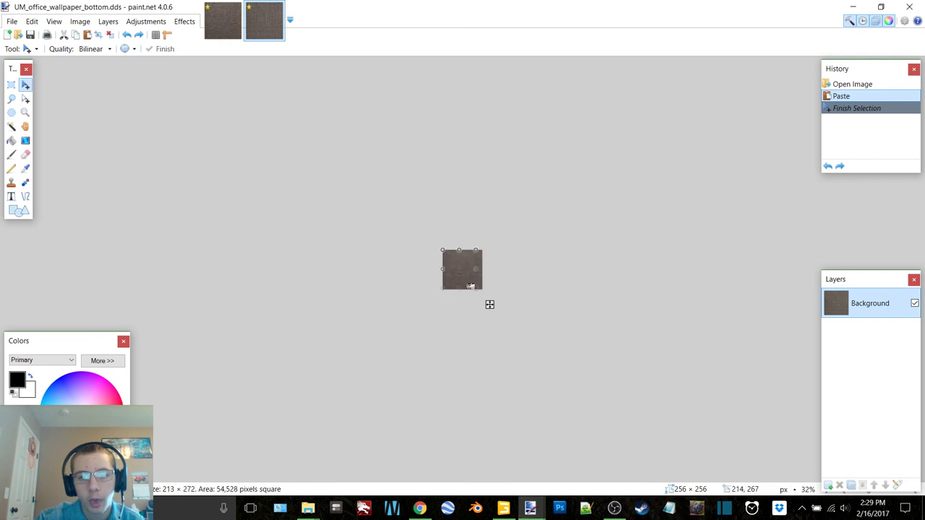
Enlarge the pasted woven fabric texture to cover the whole 256 × 256 canvas of UM_office_wallpaper_bottom.dds.
key("ctrl+b")
left_click_drag(469, 286, 585, 392)
key("Return")
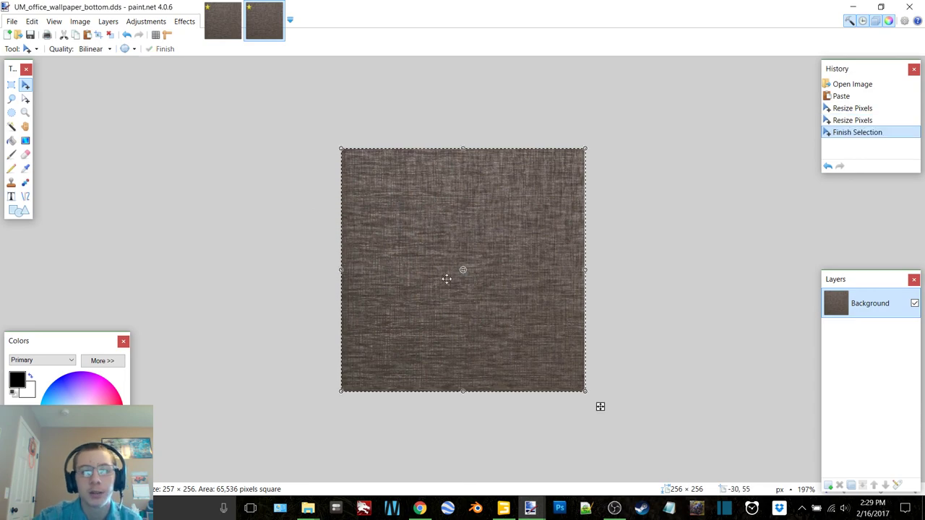
Open the century I3D file in GIANTS Editor 6.0.5, examine the wallpaper inside the office, and close the editor without saving.
left_click(866, 11)
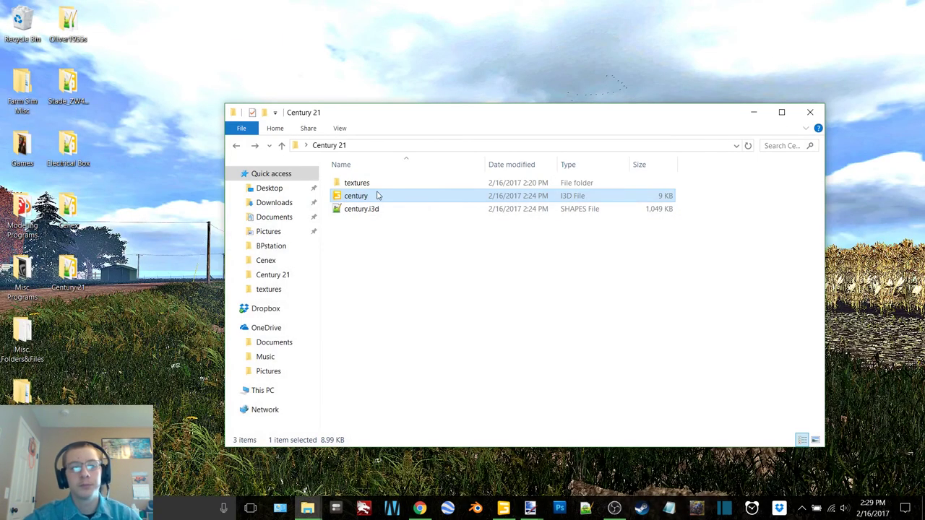
double_click(396, 199)
double_click(487, 235)
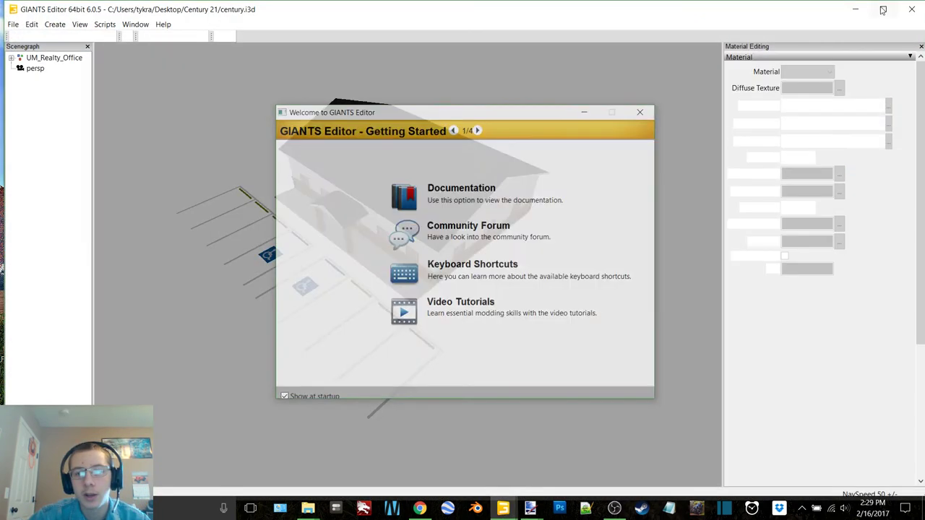
left_click(641, 111)
scroll(449, 213, "up", 5)
scroll(414, 207, "up", 8)
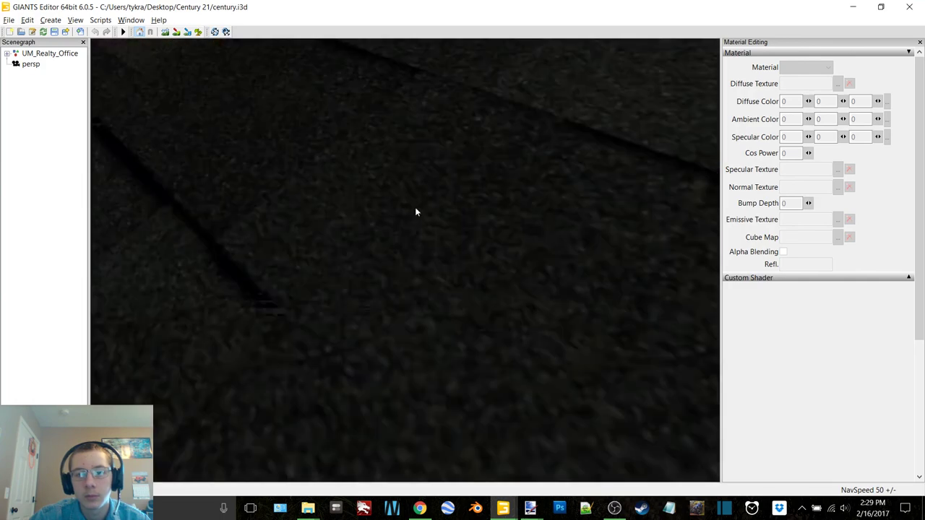
left_click_drag(411, 204, 423, 182, "alt")
middle_click_drag(423, 181, 427, 180, "alt")
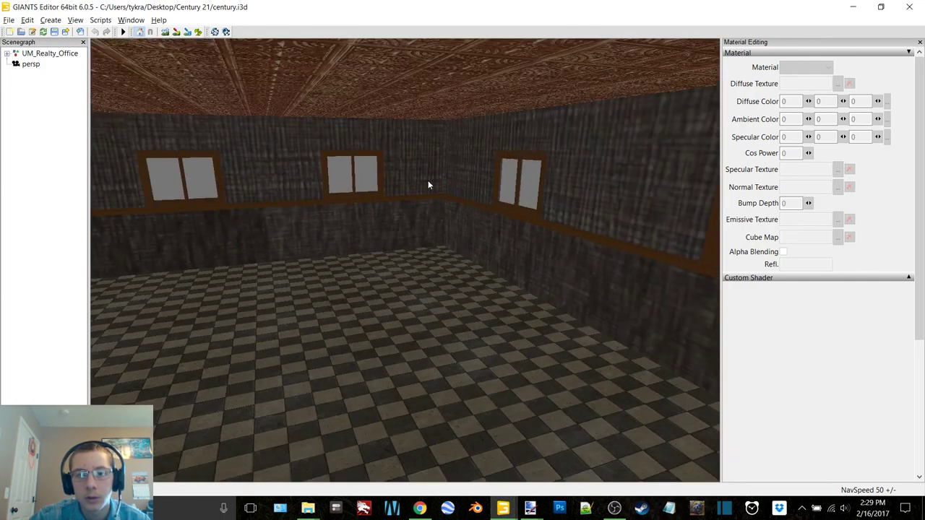
left_click(909, 7)
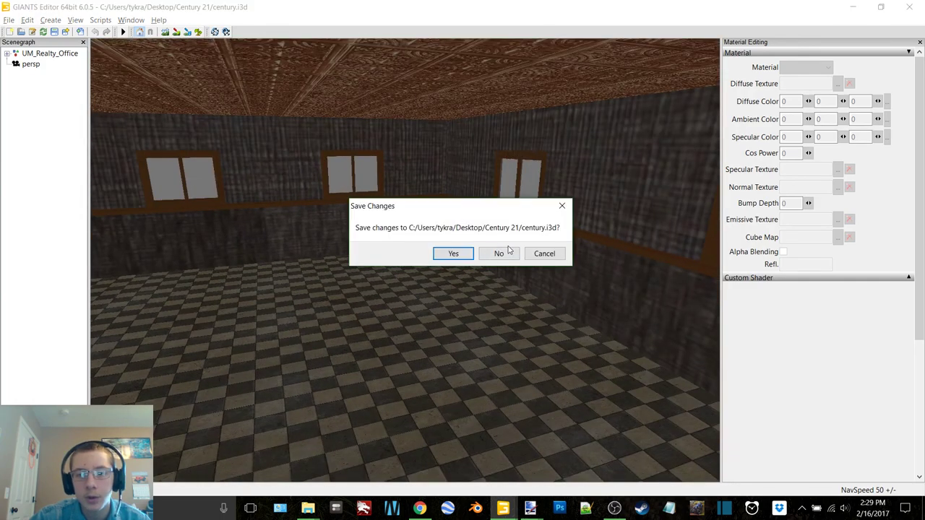
left_click(498, 252)
Switch to paint.net and revert both the top and bottom wallpaper textures to their originally opened images.
left_click(530, 508)
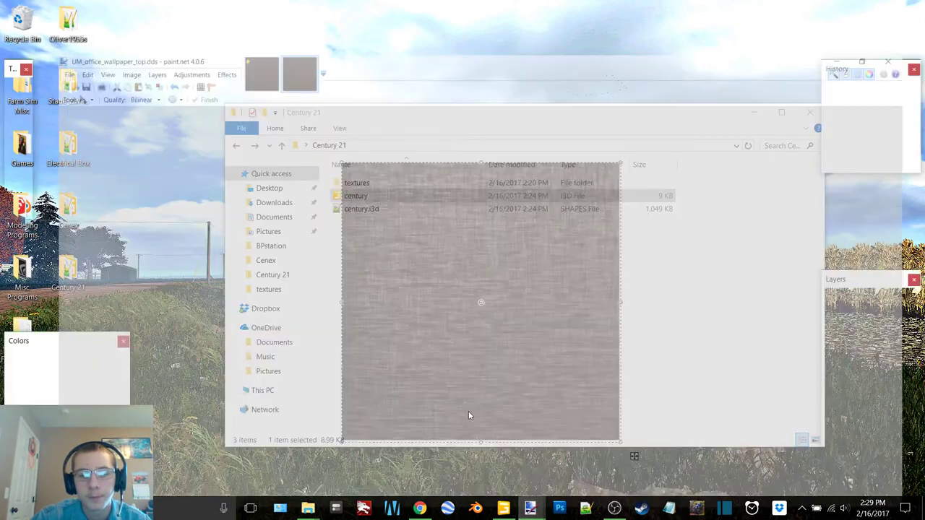
left_click(852, 84)
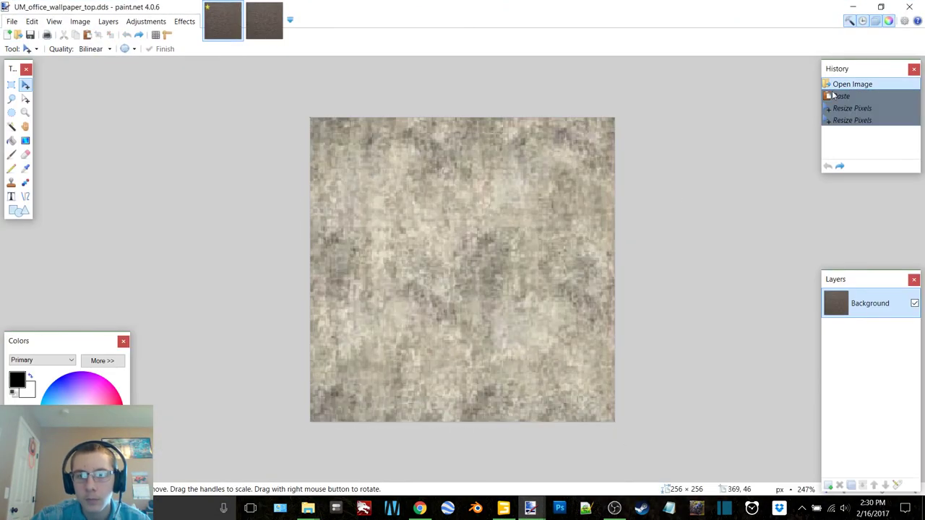
left_click(274, 37)
left_click(856, 84)
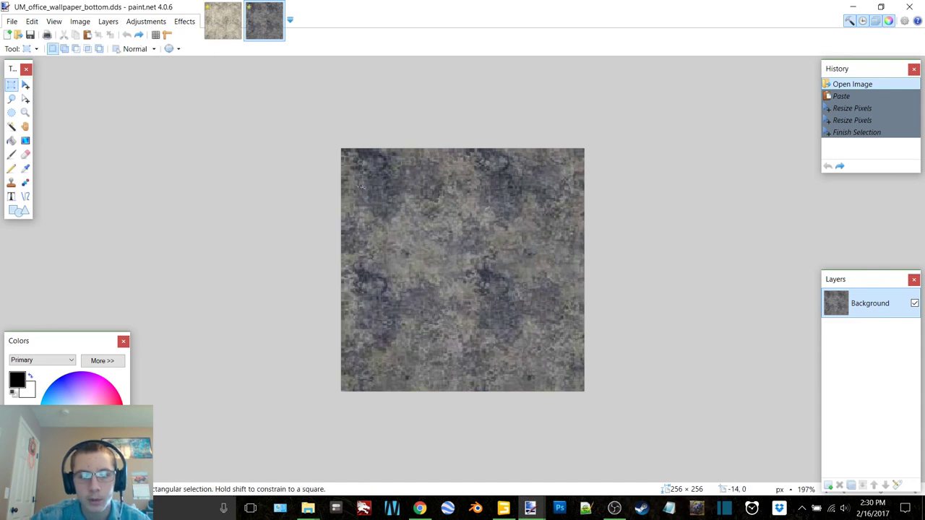
Copy the entire bottom wallpaper texture and paste it over UM_office_wallpaper_top.dds.
left_click_drag(328, 148, 664, 459)
left_click(222, 22)
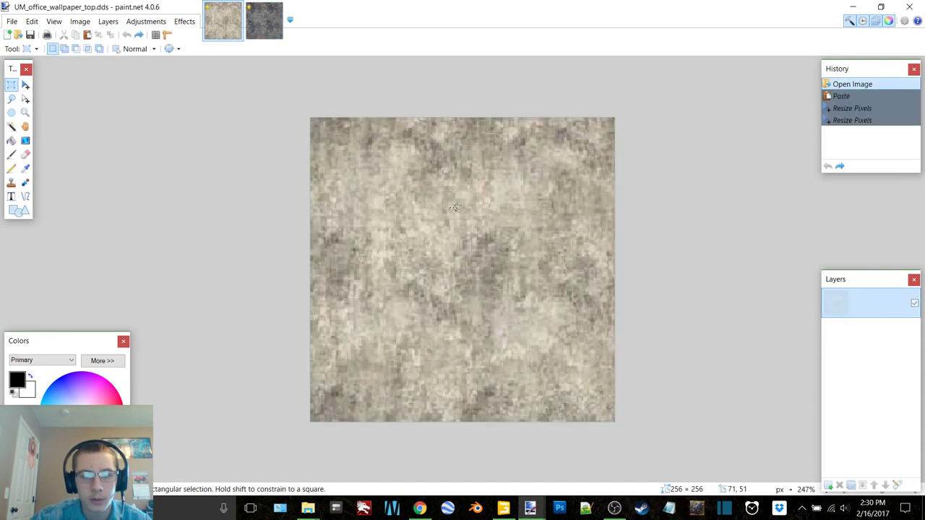
key("ctrl+v")
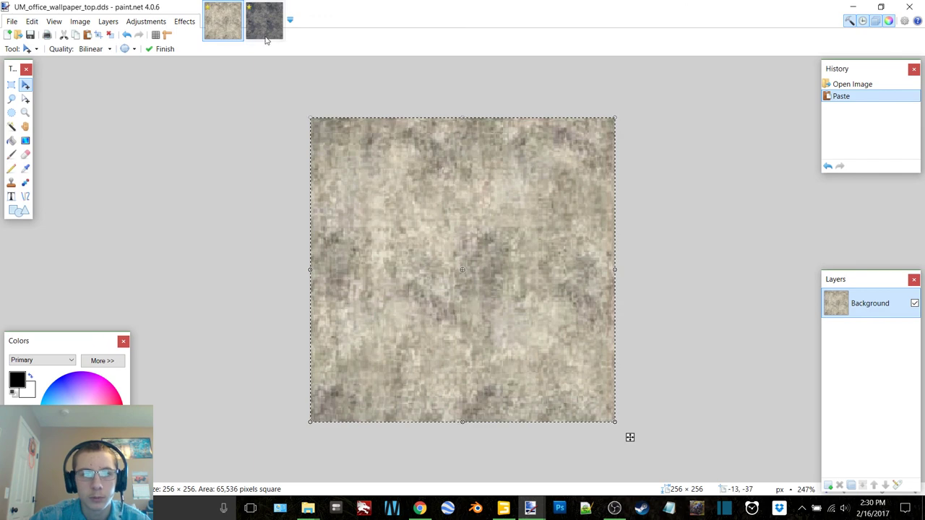
left_click(264, 34)
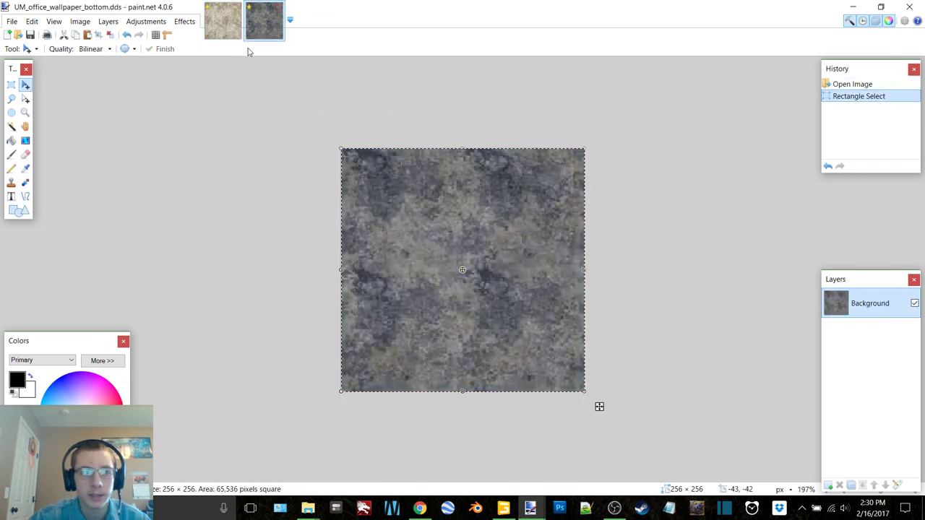
left_click(233, 32)
key("ctrl+v")
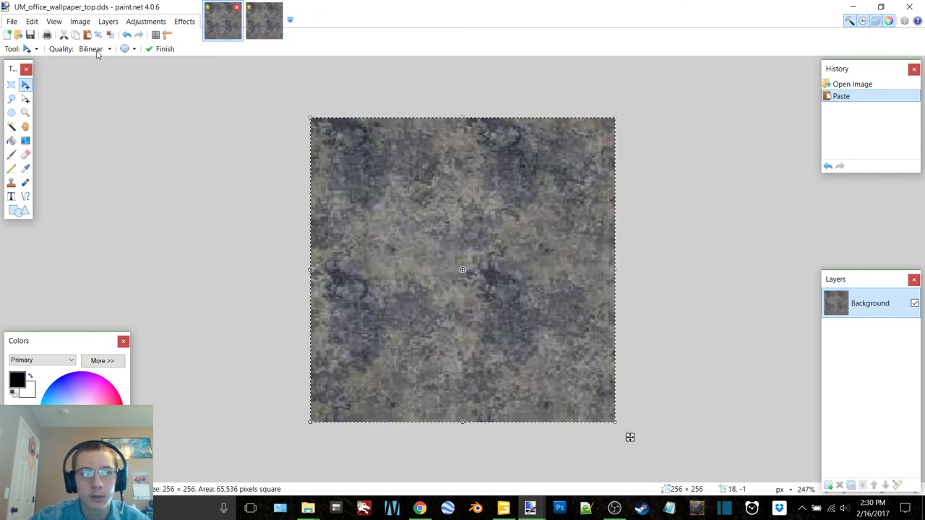
left_click(265, 21)
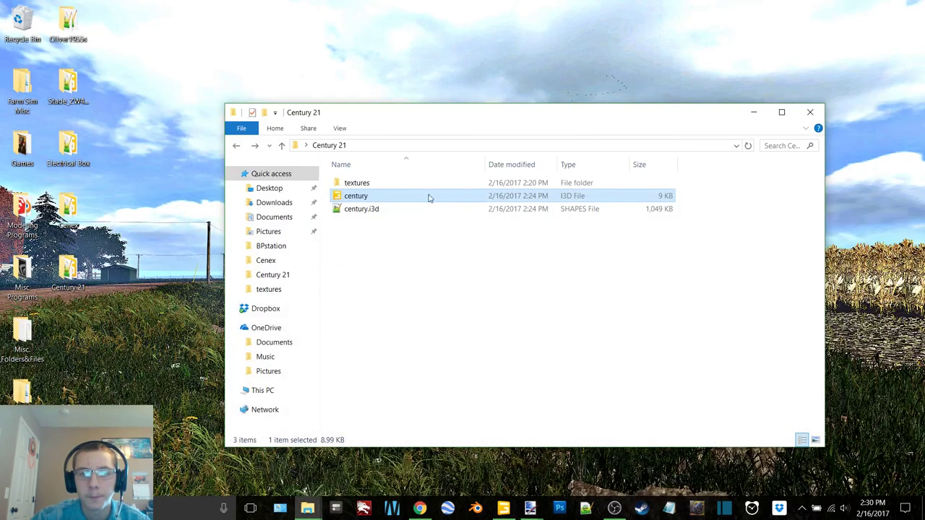
Reopen the century I3D file in GIANTS Editor 6.0.5, check the dark wallpaper on the interior walls, and close it without saving.
double_click(491, 232)
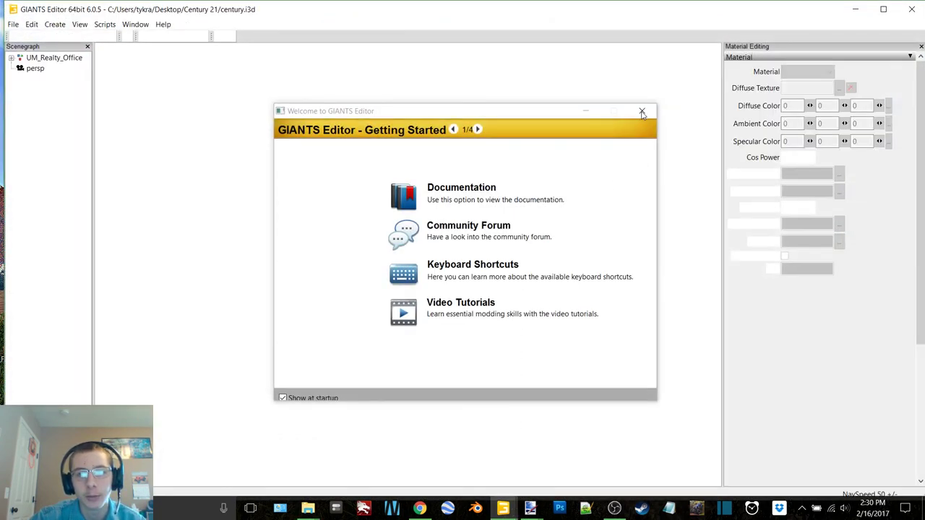
left_click(641, 112)
left_click(883, 8)
scroll(289, 245, "up", 10)
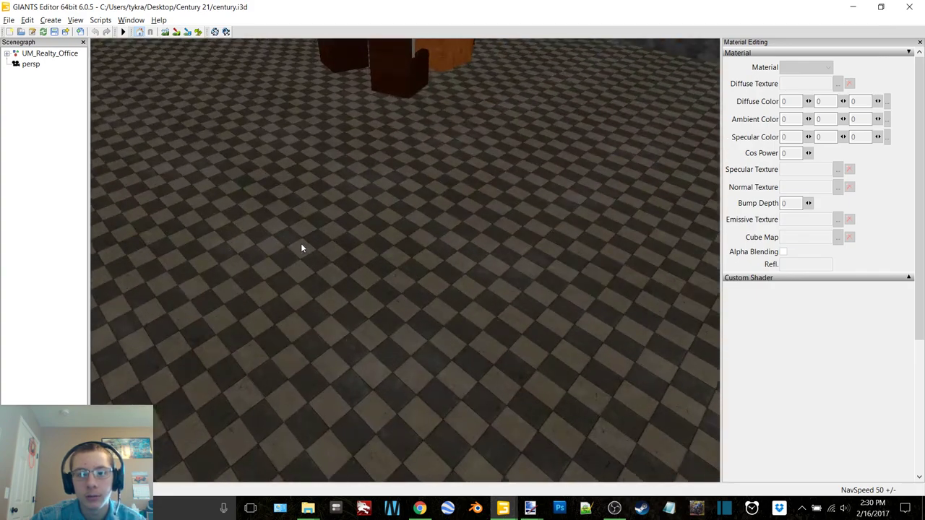
left_click_drag(302, 245, 347, 196, "alt")
left_click(910, 6)
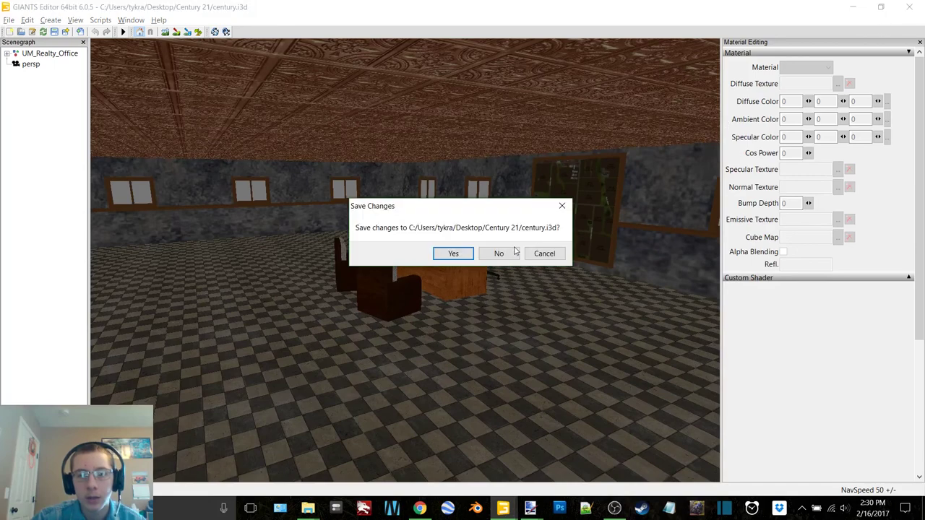
left_click(498, 253)
In paint.net, restore the light top wallpaper texture and paste it over UM_office_wallpaper_bottom.dds.
mouse_move(530, 508)
left_click(492, 463)
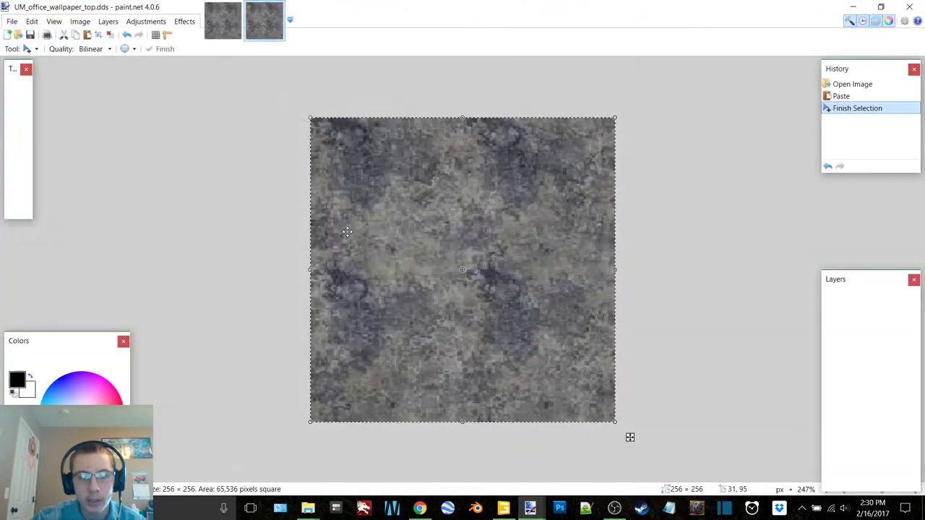
key("ctrl+z")
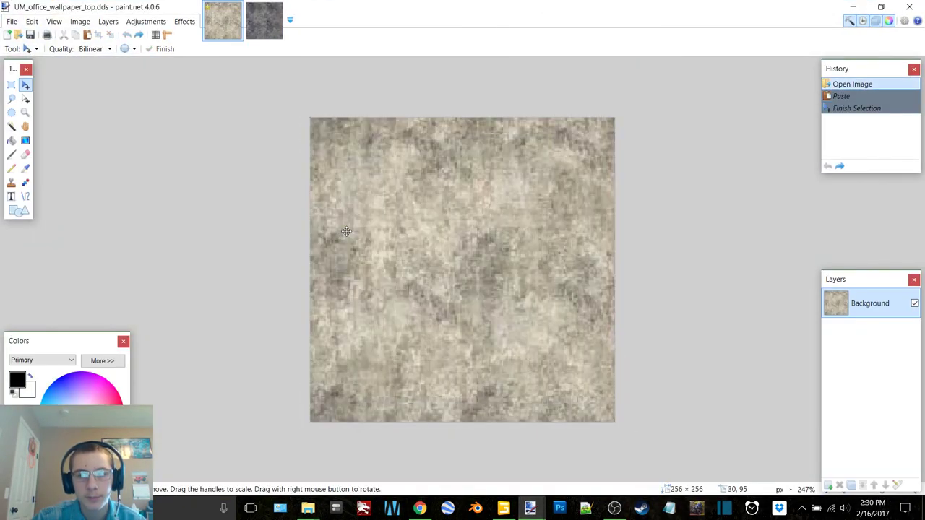
left_click(264, 20)
key("ctrl+v")
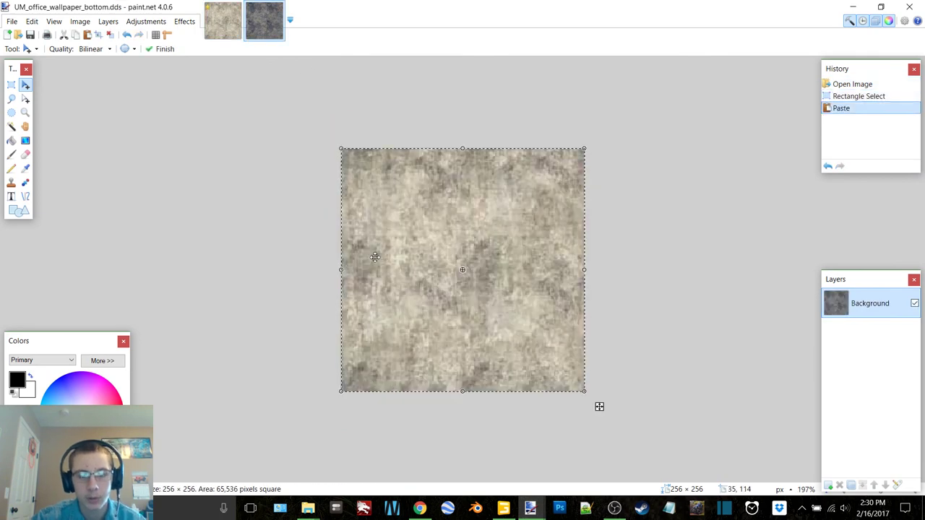
key("ctrl+Tab")
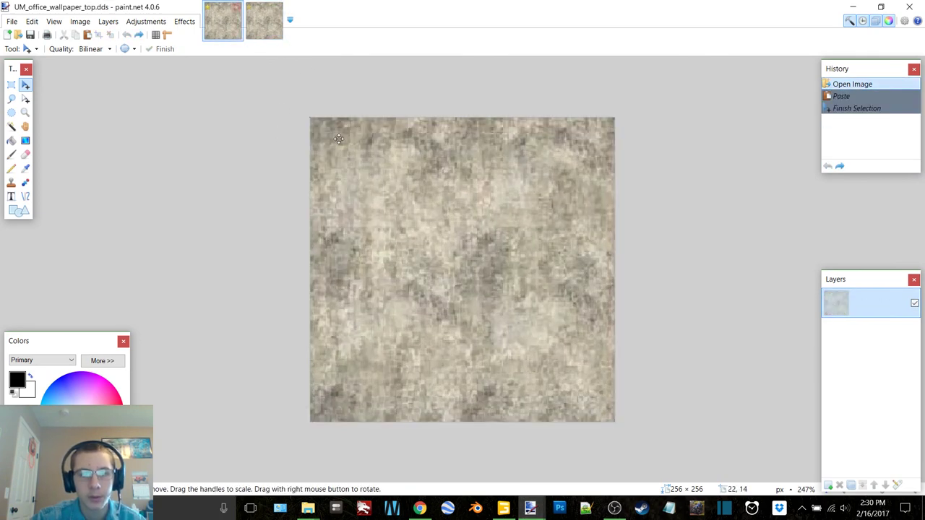
Load the century I3D file in GIANTS Editor 6.0.5, examine the office's light walls and ceiling, and close it without saving.
left_click(850, 6)
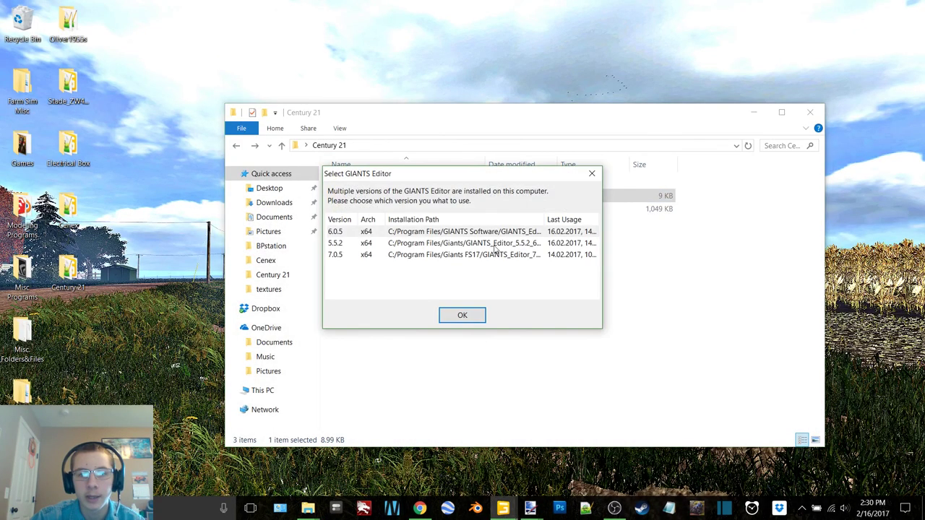
double_click(491, 235)
left_click(754, 113)
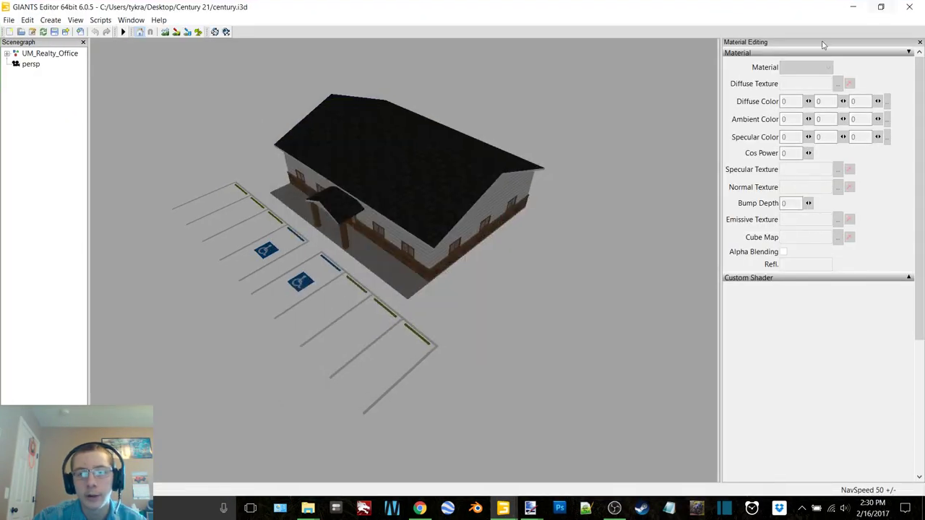
scroll(268, 285, "up", 15)
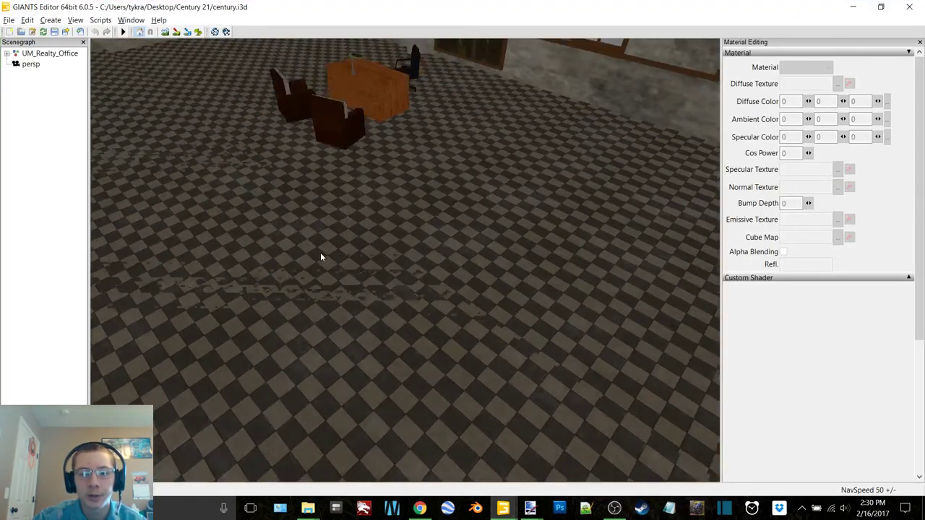
left_click_drag(320, 254, 241, 203, "alt")
scroll(371, 210, "up", 5)
right_click_drag(241, 208, 375, 190)
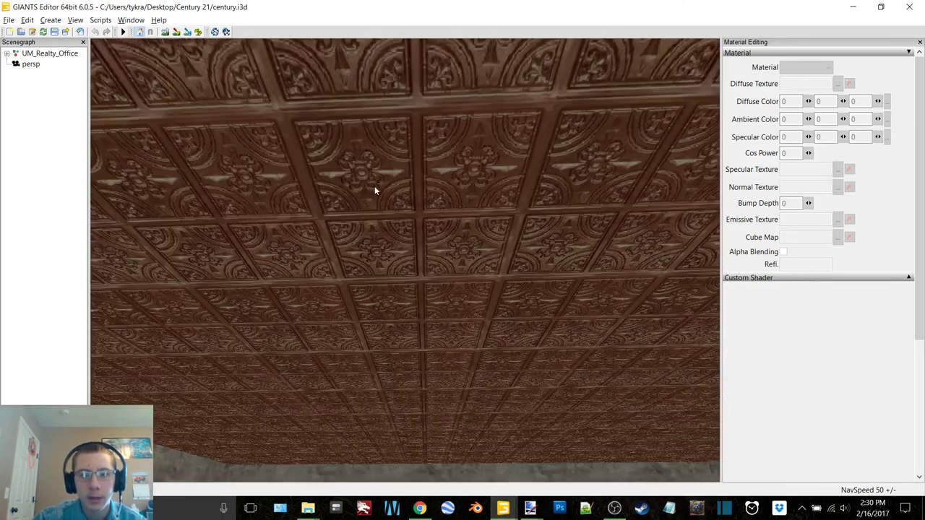
left_click(919, 5)
left_click(510, 255)
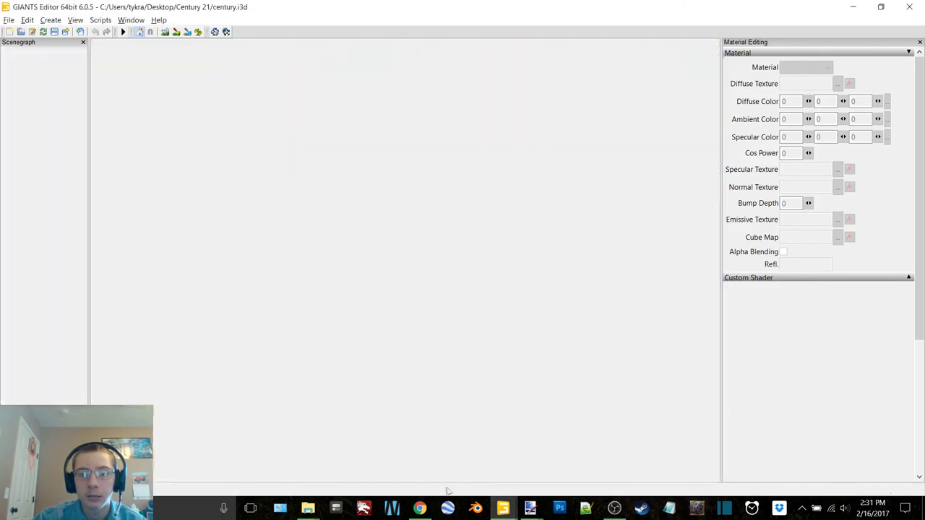
Switch to Chrome and search Google Images for "ceiling texture".
left_click(420, 508)
scroll(200, 171, "up", 4)
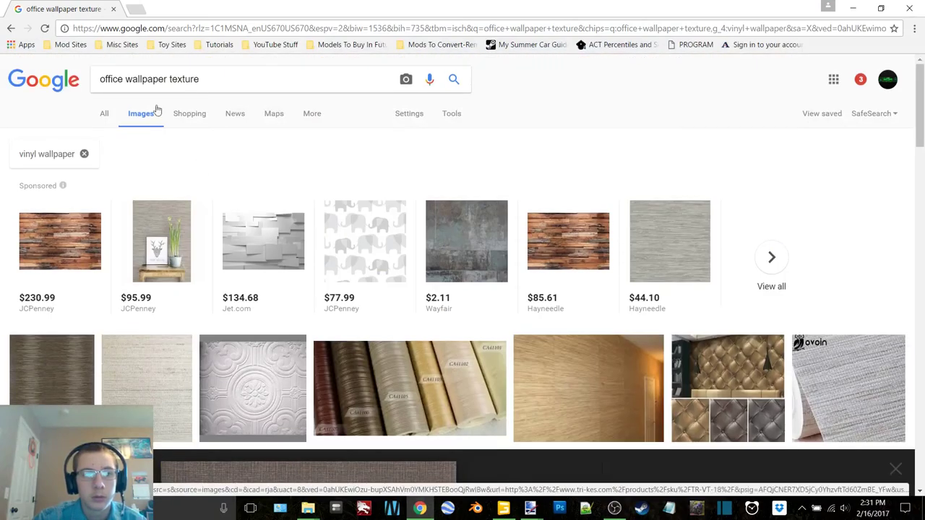
left_click_drag(170, 79, 96, 80)
type("c")
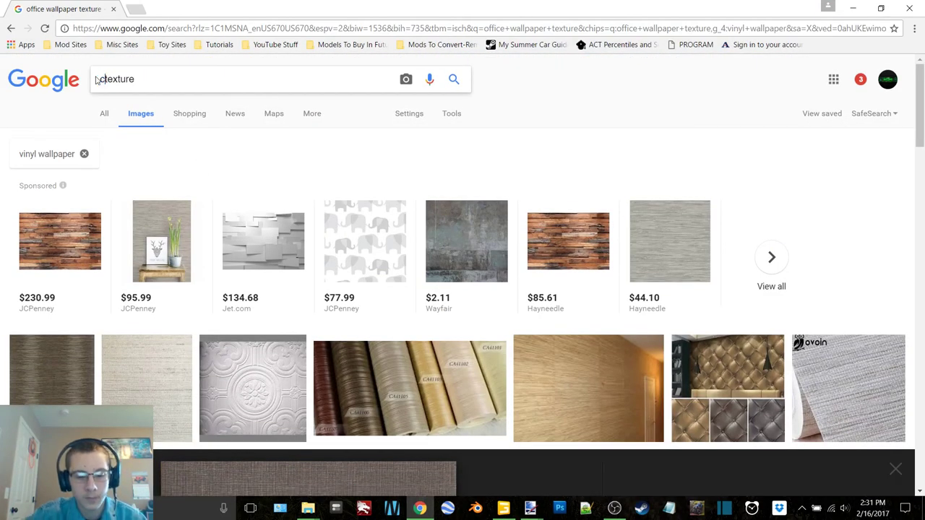
type("ei")
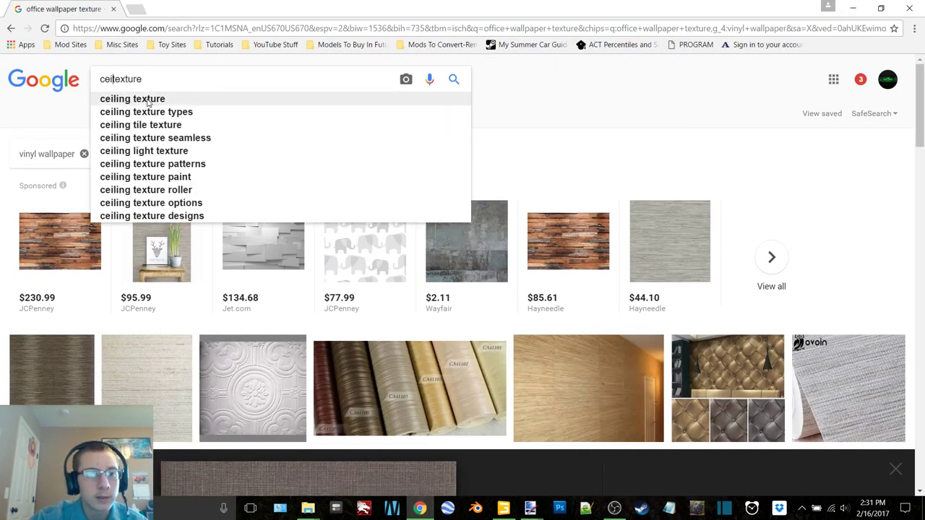
left_click(148, 101)
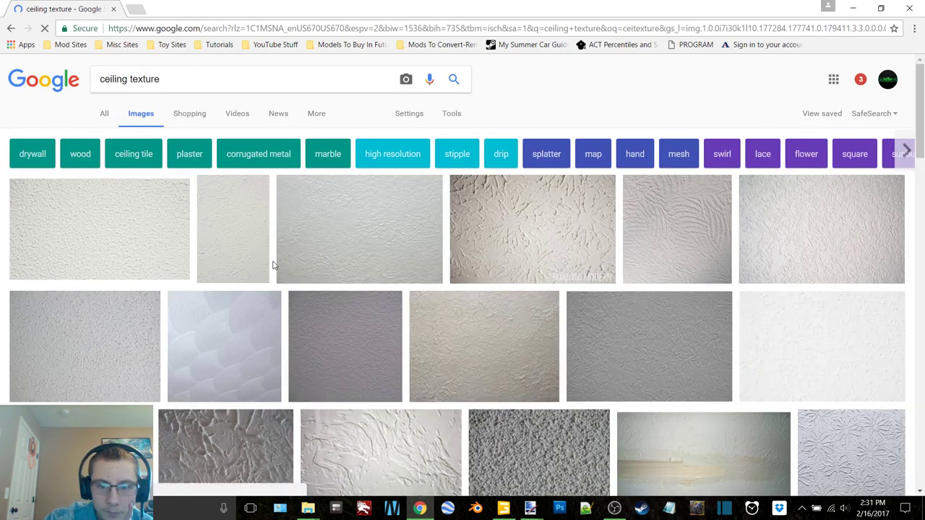
Narrow the image results to ceiling tile, then preview the Acoustical Ceiling Tile Texture image and compare a related image.
scroll(246, 260, "down", 4)
scroll(273, 268, "up", 4)
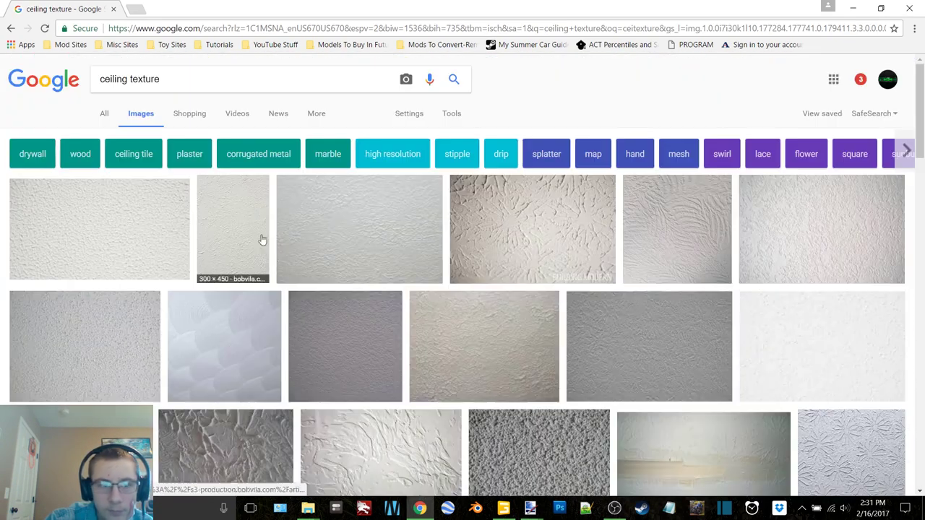
left_click(131, 155)
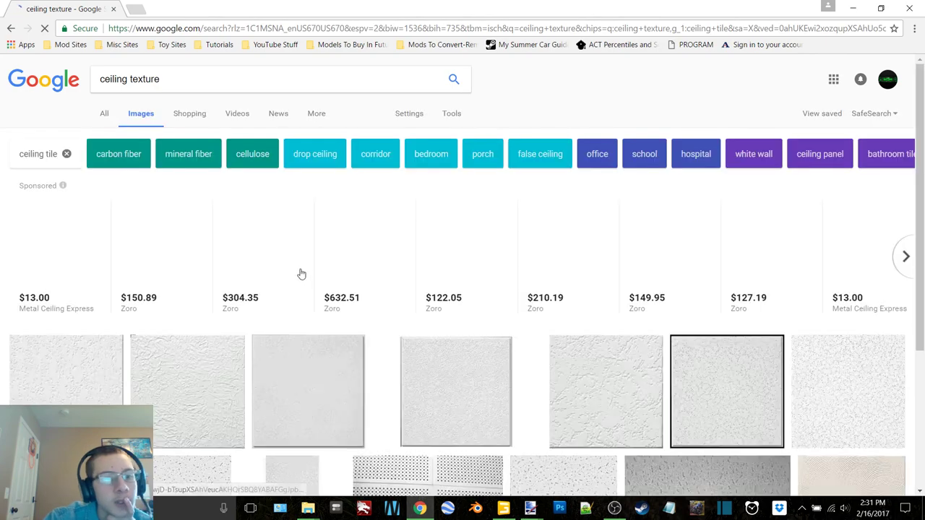
scroll(300, 269, "down", 5)
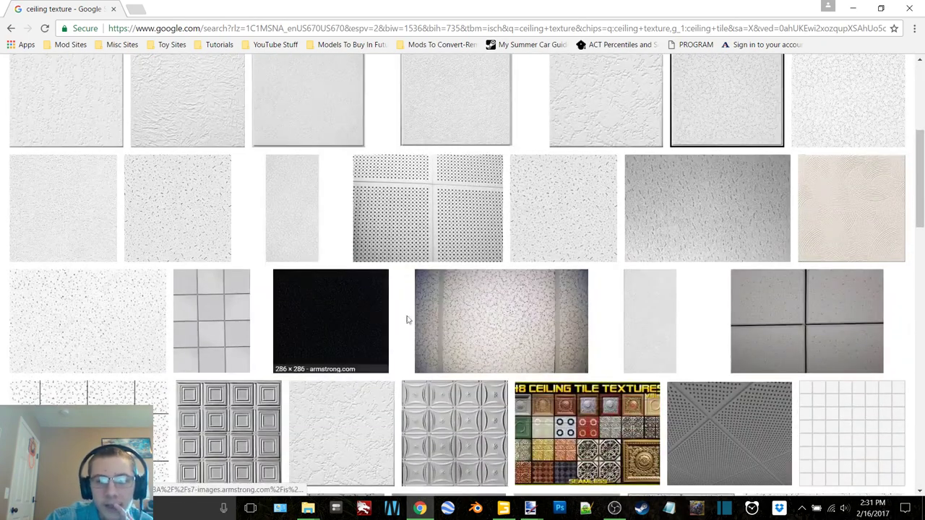
left_click(795, 330)
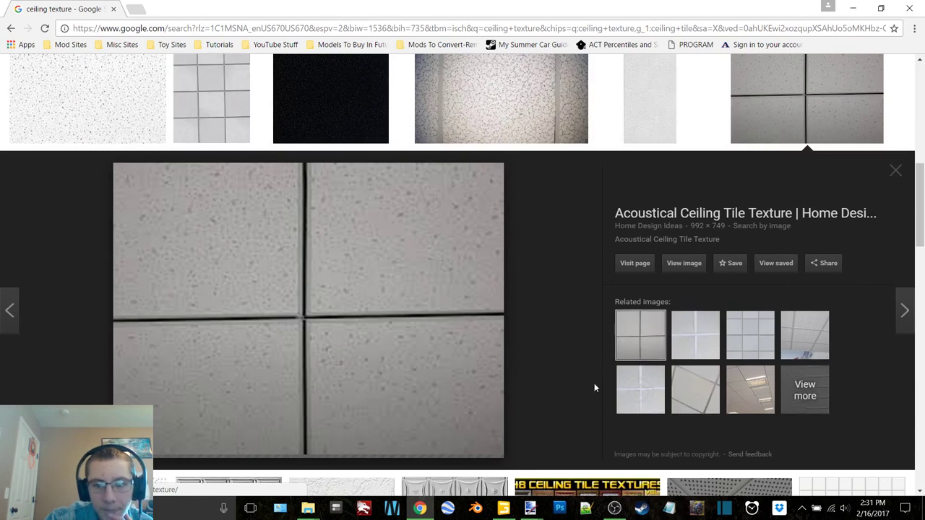
left_click(697, 336)
left_click(643, 345)
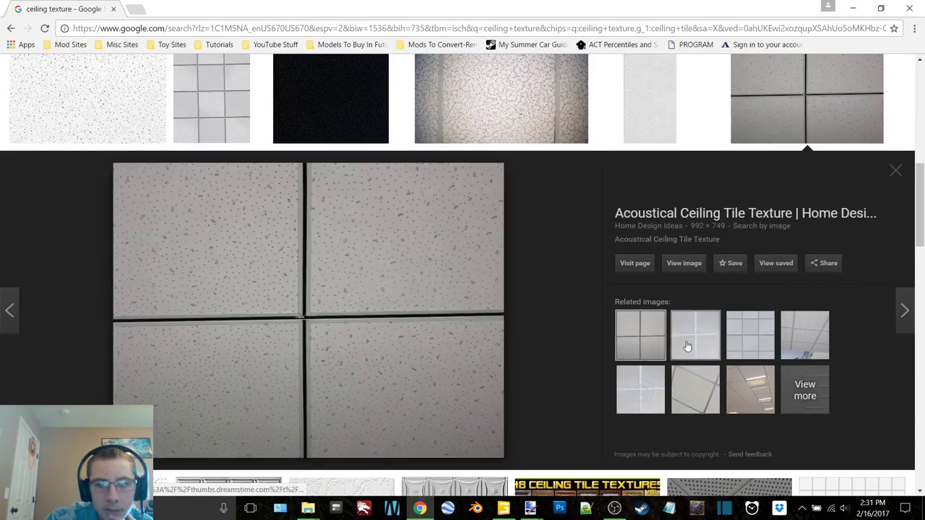
Preview the related white 2x2 acoustical ceiling grid image from the ArchMat index and copy it.
left_click(749, 337)
right_click(344, 305)
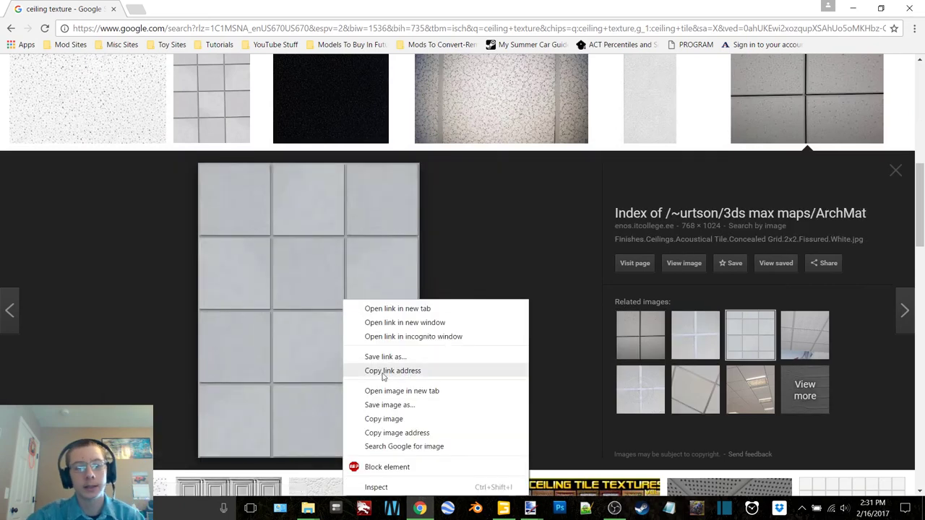
left_click(407, 417)
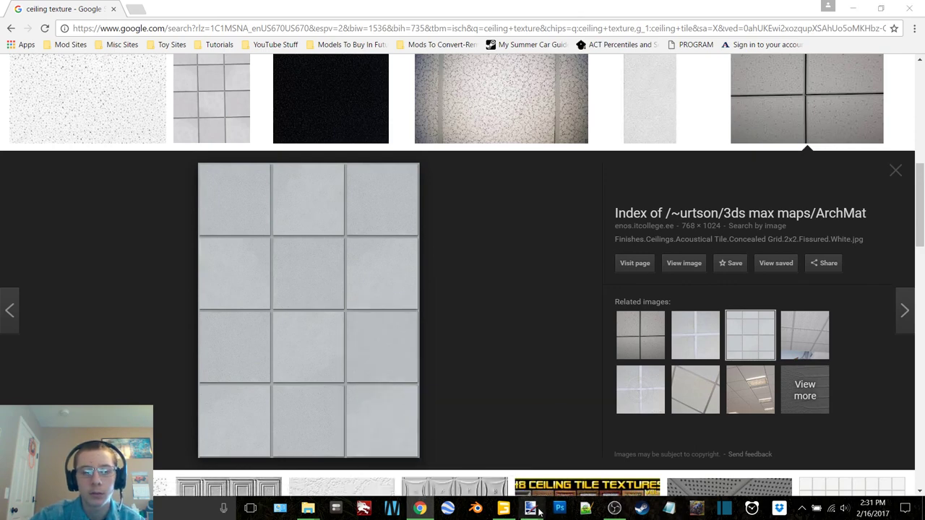
Open UM_office_ceiling from the Century 21 textures folder in paint.net and close the two wallpaper images.
left_click(853, 7)
mouse_move(307, 510)
left_click(323, 453)
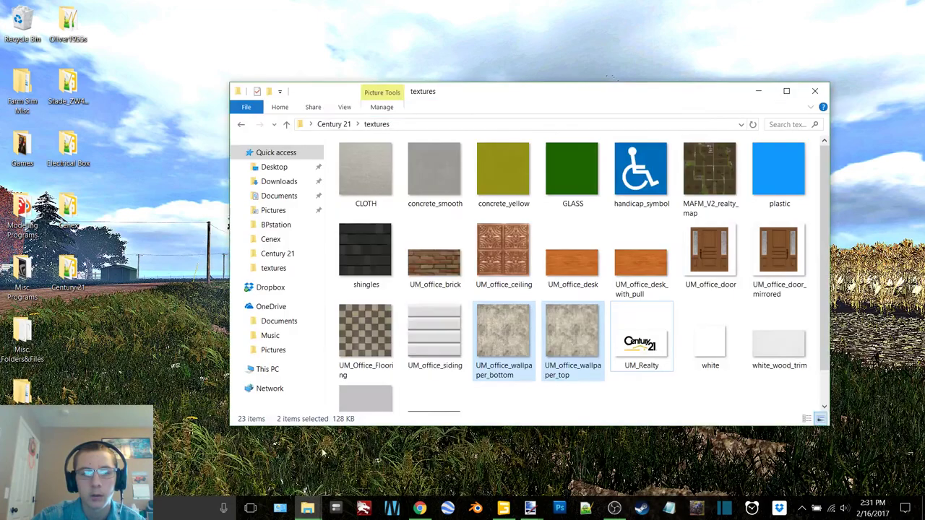
left_click(594, 396)
double_click(504, 245)
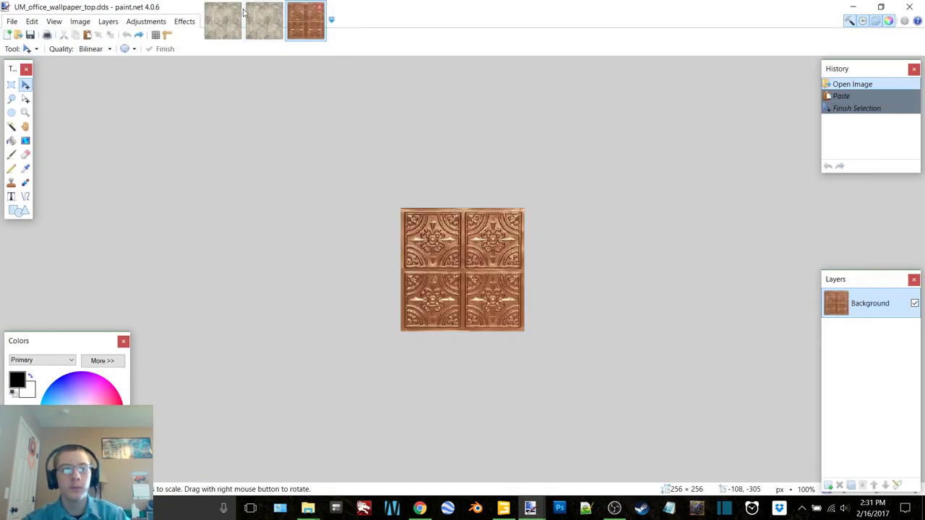
key("ctrl+w")
Paste the ceiling grid image over UM_office_ceiling.dds while keeping the canvas size, and save the file.
key("ctrl+v")
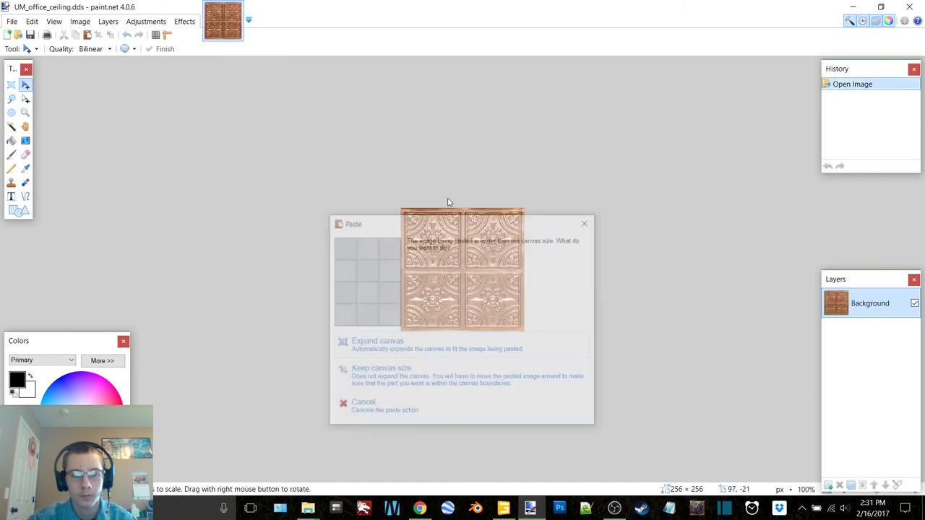
left_click(438, 376)
scroll(542, 318, "down", 5, "ctrl")
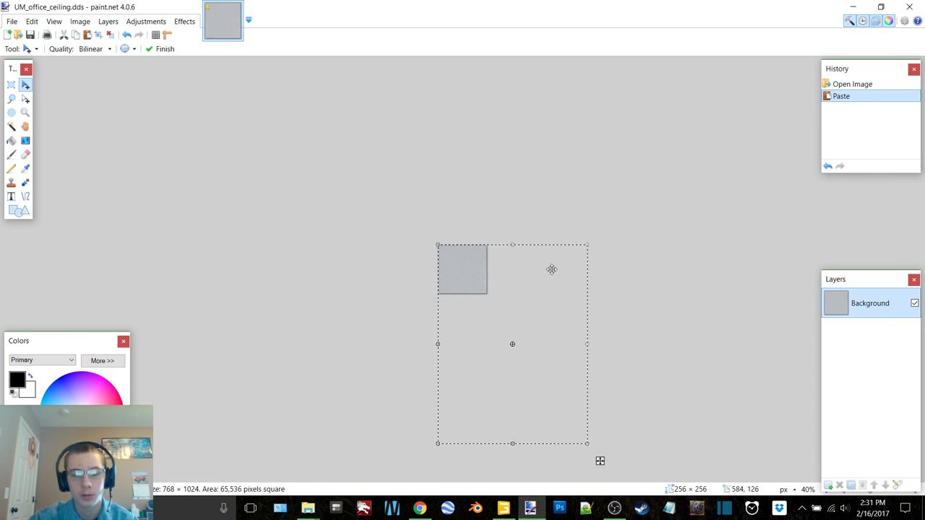
key("ctrl+s")
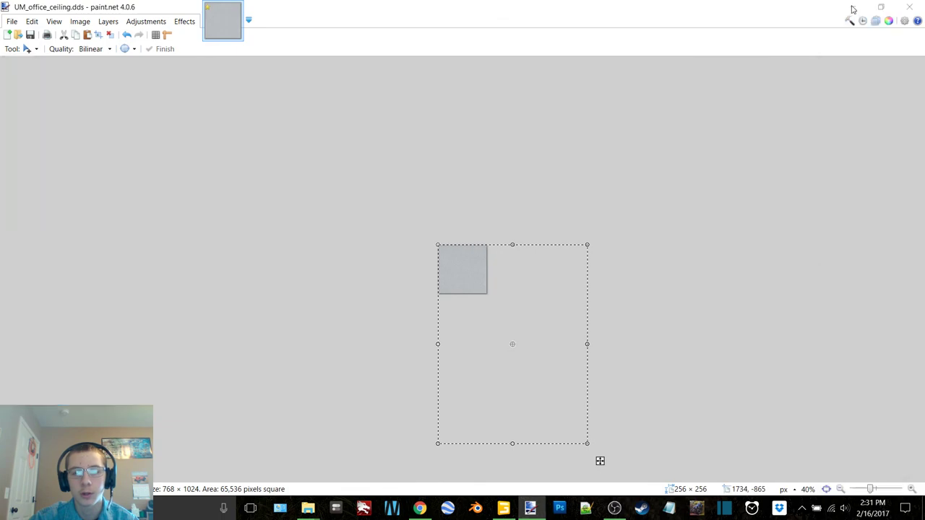
Load the century I3D file from the Century 21 folder in GIANTS Editor 6.0.5, dismissing the welcome window and material editor.
left_click(853, 8)
left_click(759, 91)
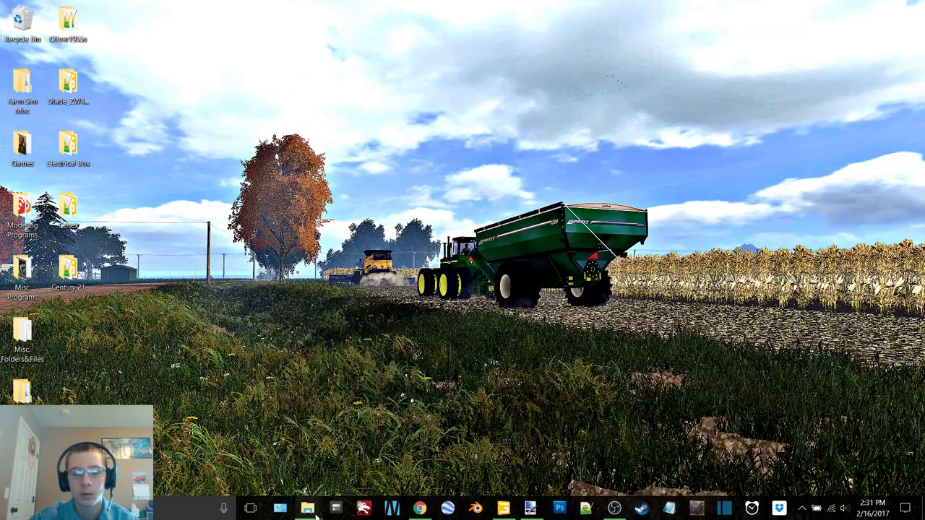
mouse_move(311, 508)
left_click(434, 462)
double_click(407, 195)
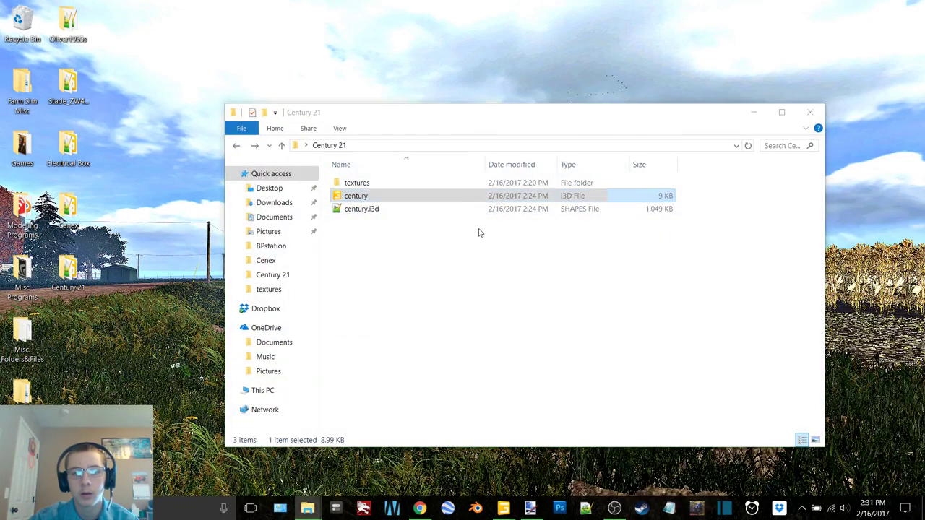
key("Return")
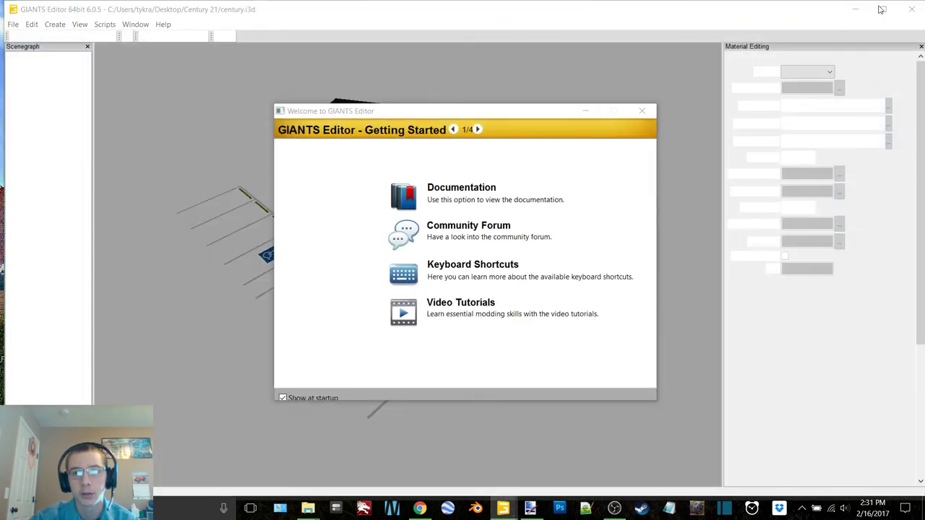
left_click(643, 111)
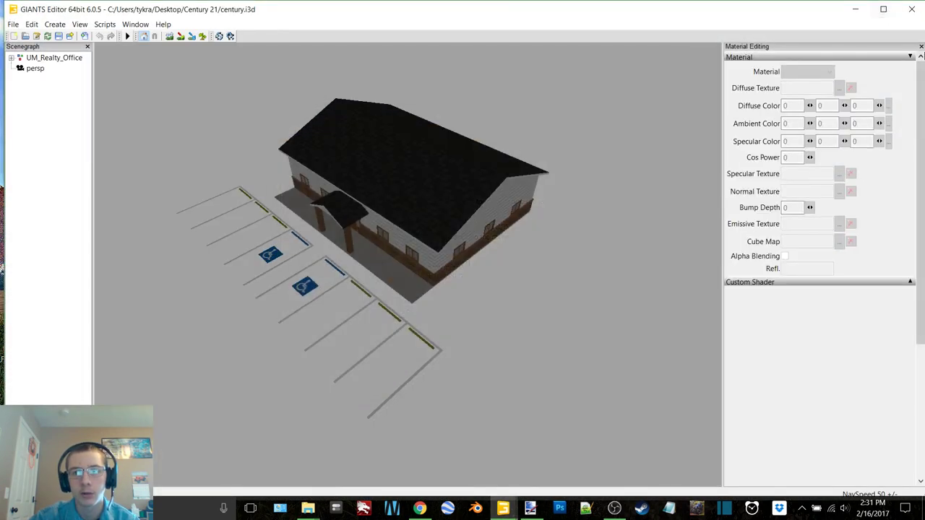
left_click(920, 49)
left_click(883, 10)
Examine the office interior with its retextured ceiling, check the front exterior, and close the editor without saving.
scroll(401, 225, "up", 10)
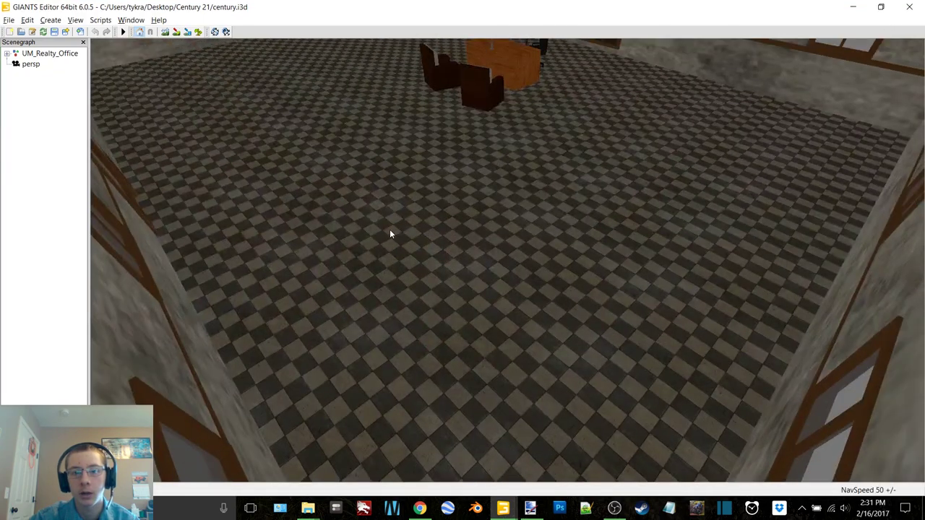
left_click_drag(390, 229, 490, 174, "alt")
scroll(490, 173, "down", 5)
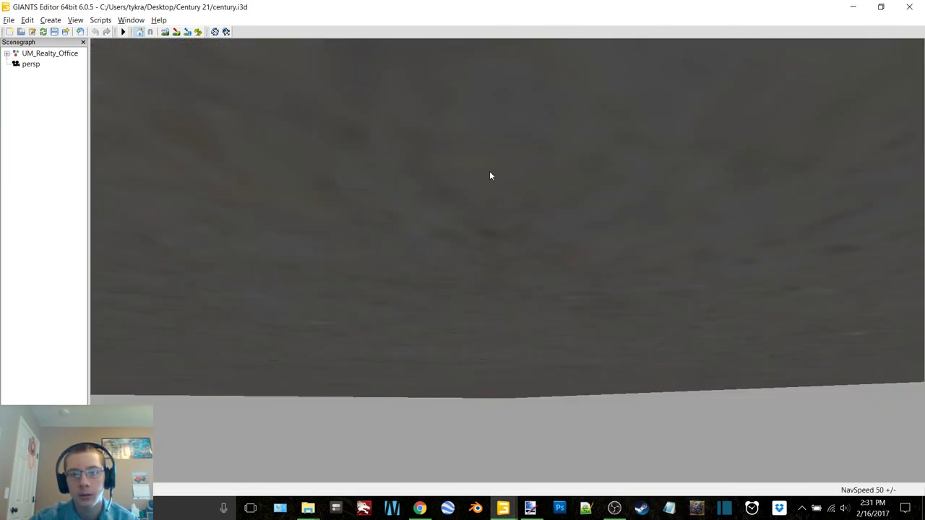
scroll(490, 173, "up", 5)
right_click_drag(489, 179, 498, 207)
left_click_drag(498, 207, 467, 215, "alt")
scroll(467, 216, "down", 5)
right_click_drag(467, 215, 884, 97)
left_click(909, 6)
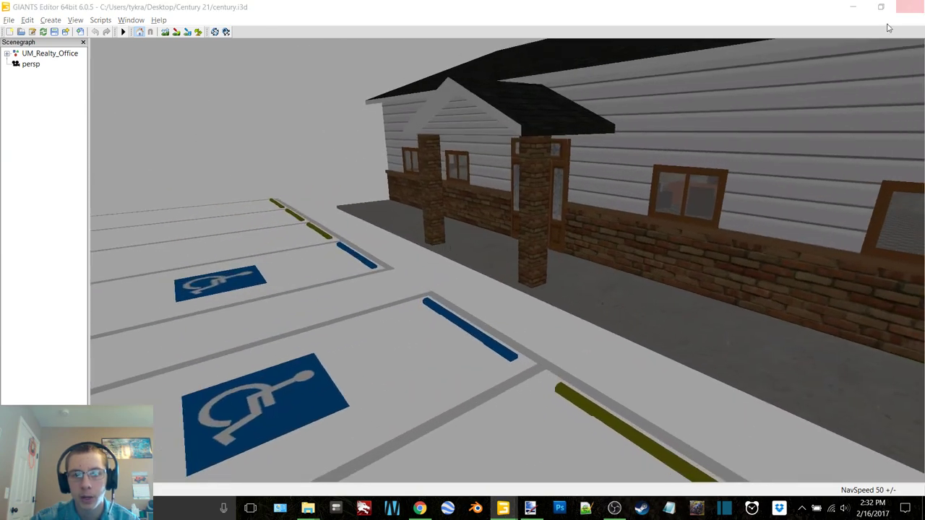
left_click(500, 253)
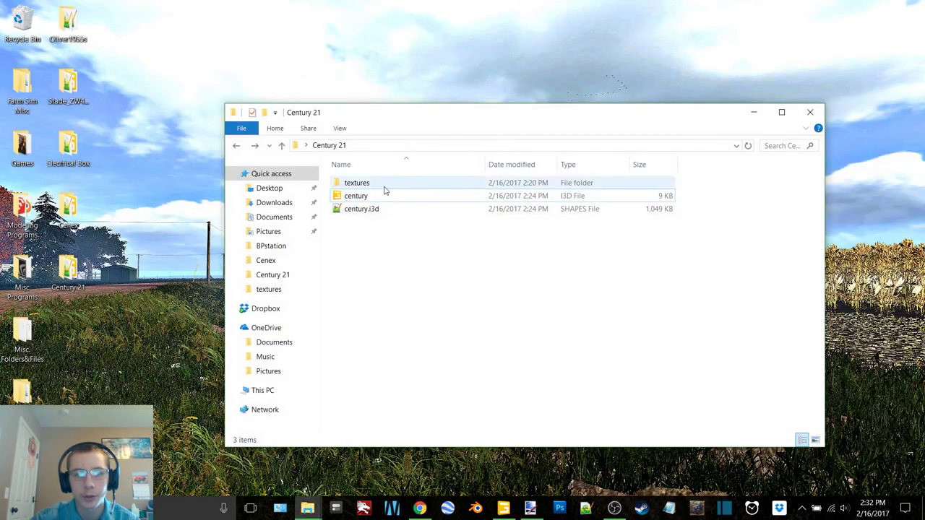
Open UM_office_siding from the Century 21 textures folder in paint.net.
left_click(751, 112)
mouse_move(308, 507)
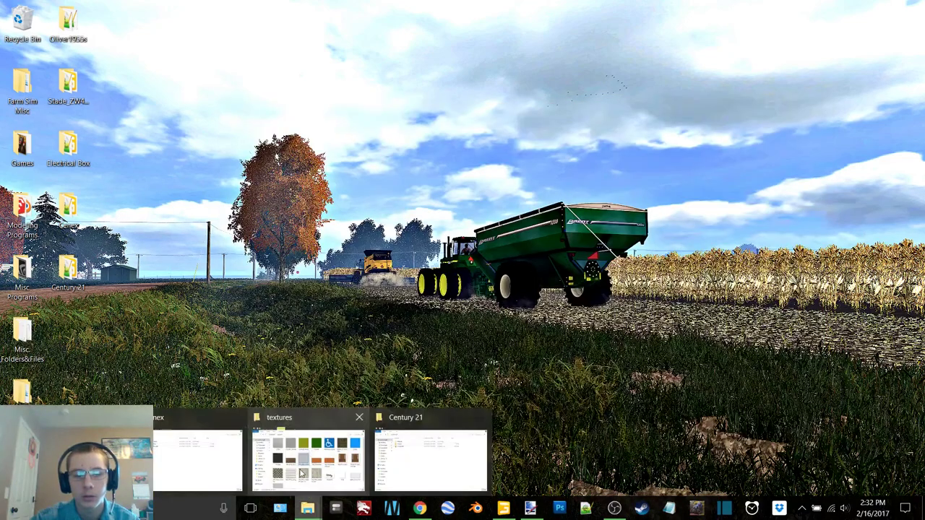
left_click(307, 455)
left_click(559, 508)
left_click(559, 508)
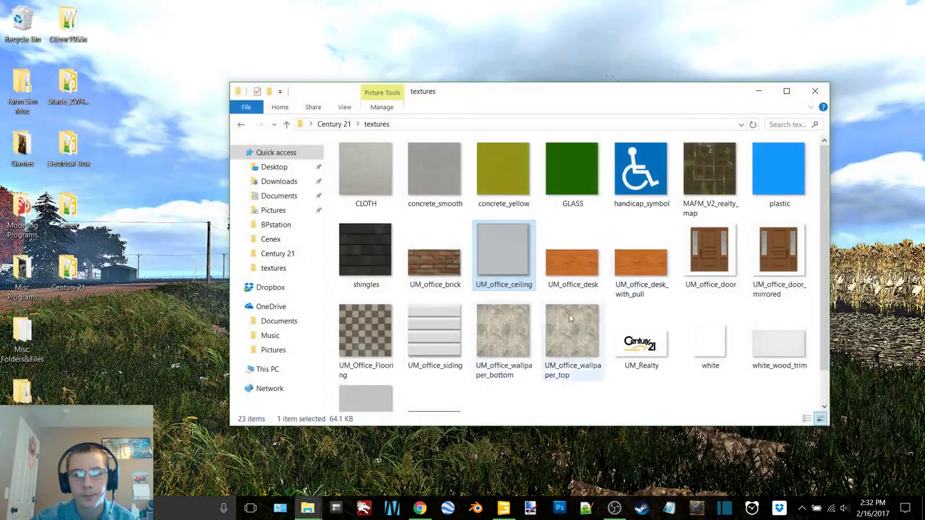
left_click(416, 363)
Switch to Chrome and search Google Images for "siding texture".
left_click(419, 508)
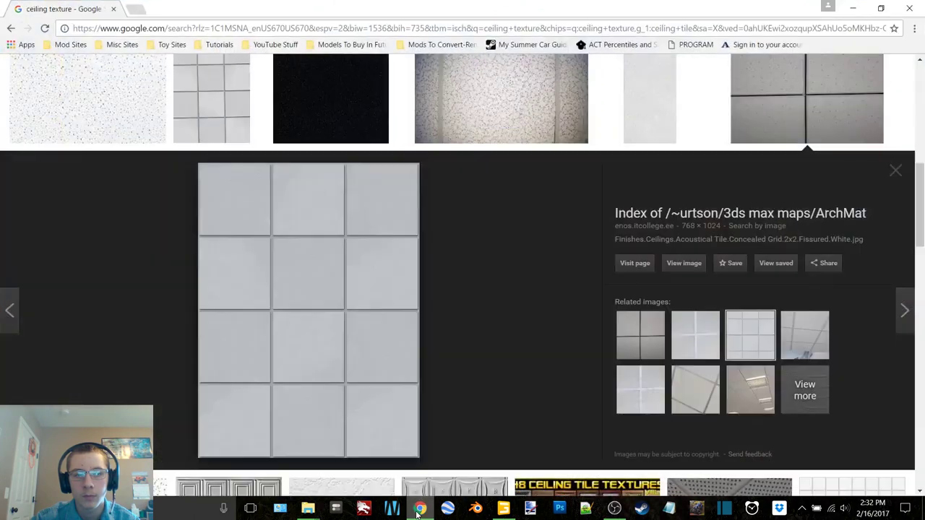
scroll(381, 272, "up", 9)
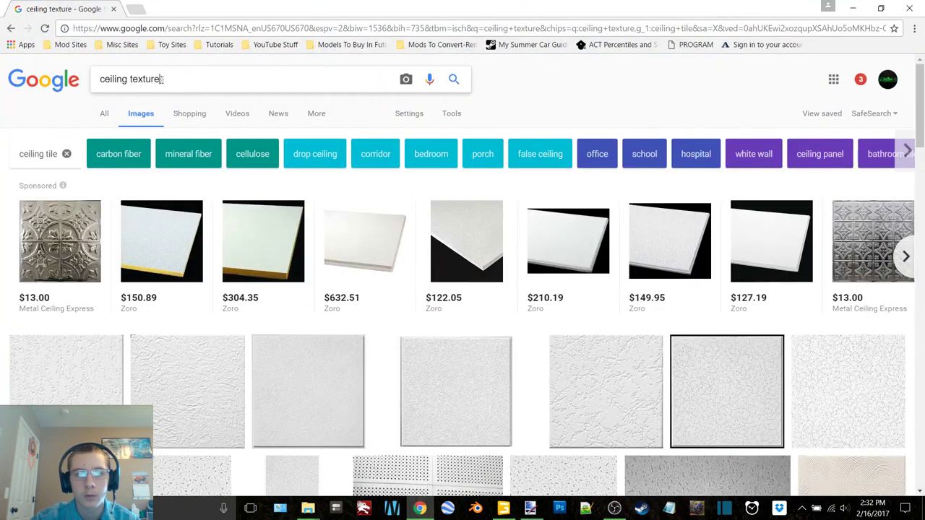
type("siding")
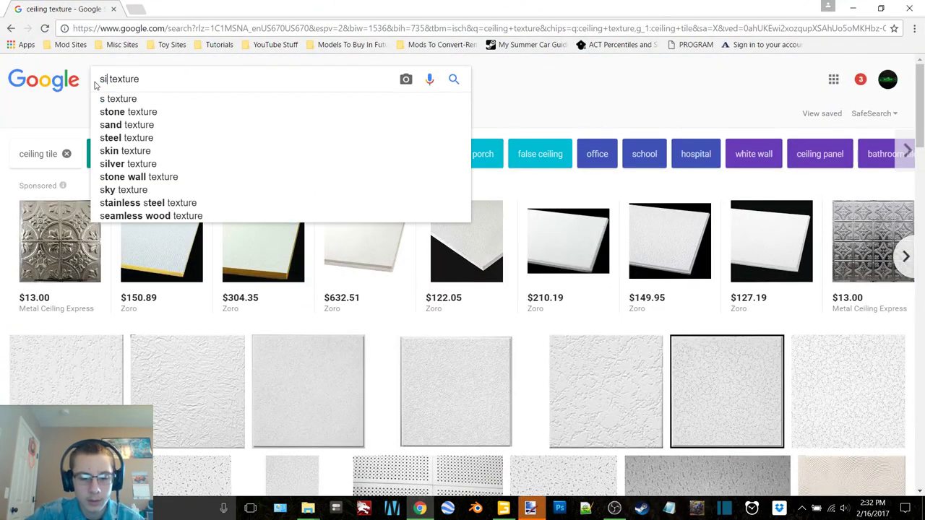
key("Return")
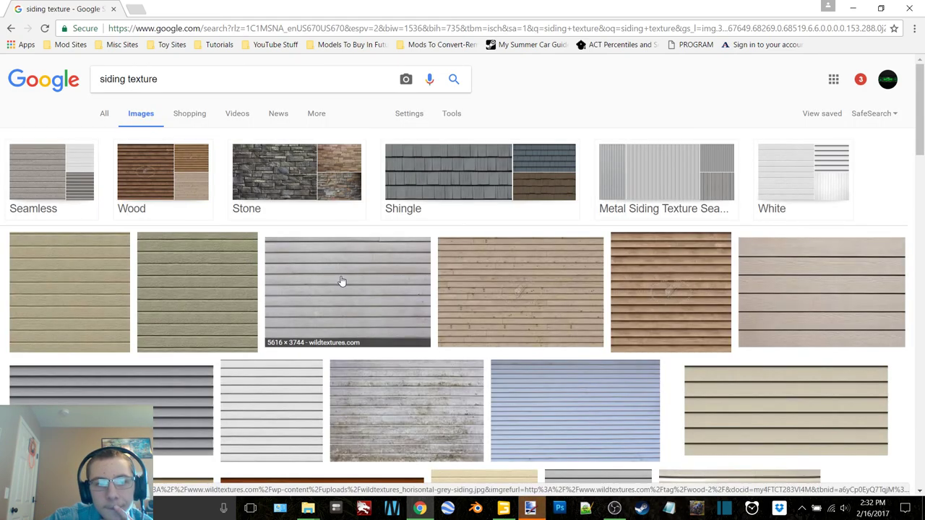
Preview the reddish-brown wood siding image from Vinyl Siding Styles and copy it.
scroll(340, 282, "down", 3)
scroll(340, 280, "down", 1)
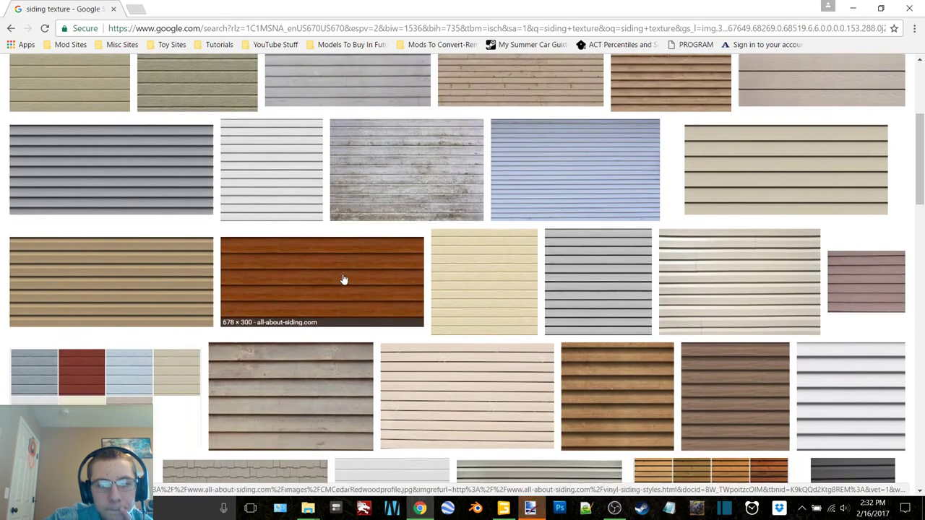
left_click(336, 279)
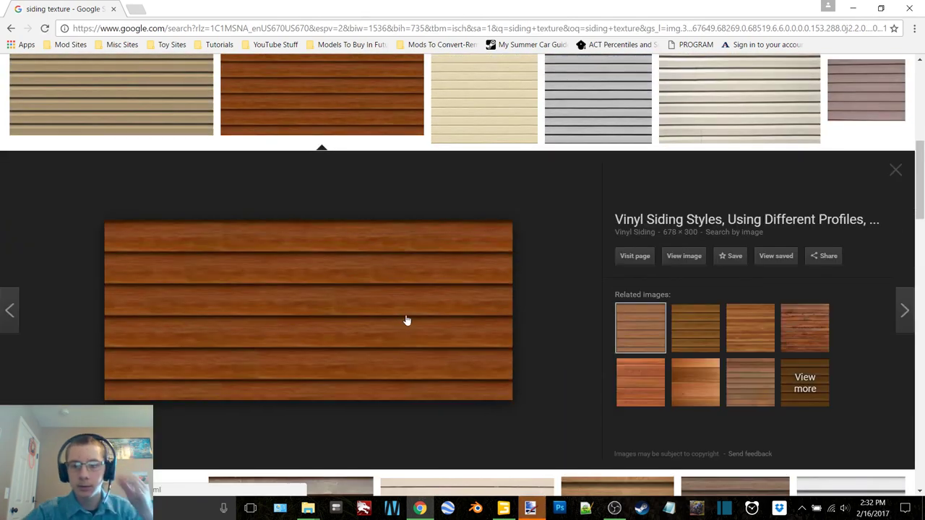
right_click(329, 305)
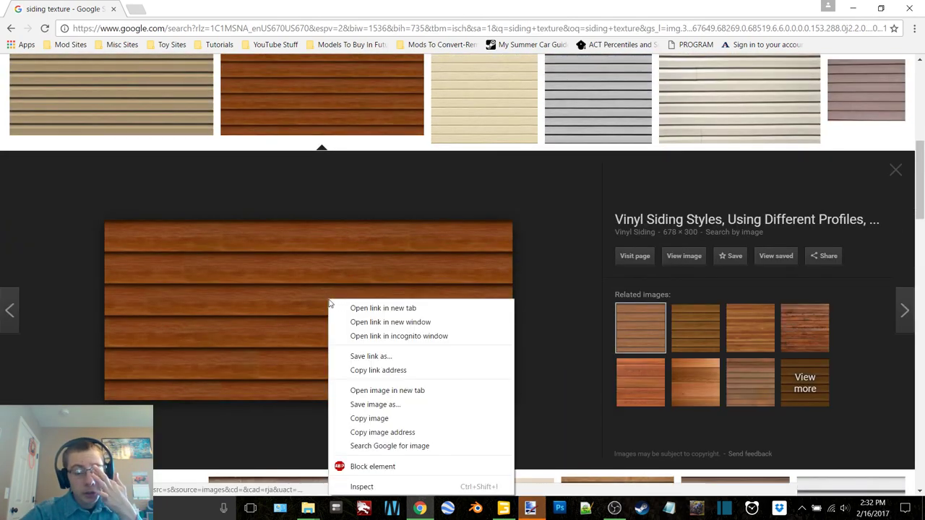
left_click(388, 417)
In paint.net, paste the wood siding over UM_office_siding.dds at its original size, keeping the canvas size, and save the file.
left_click(530, 509)
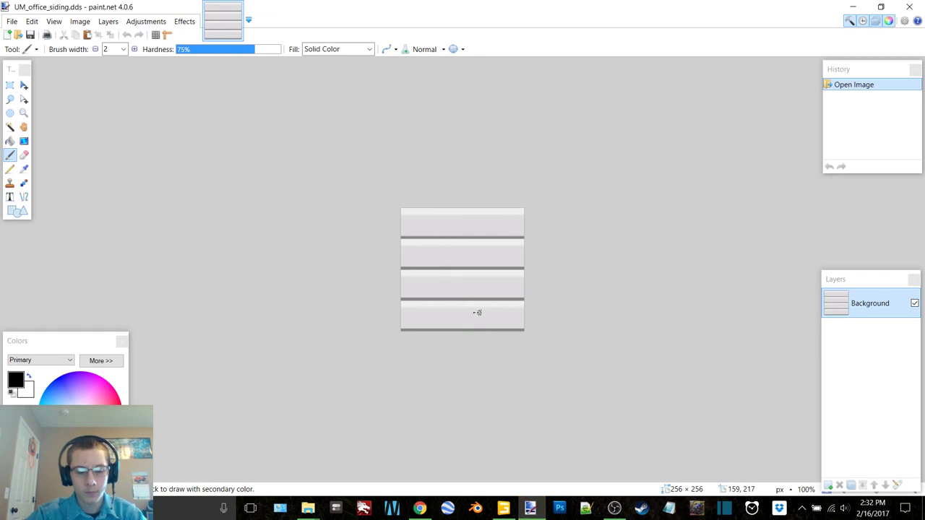
key("ctrl+v")
left_click(436, 331)
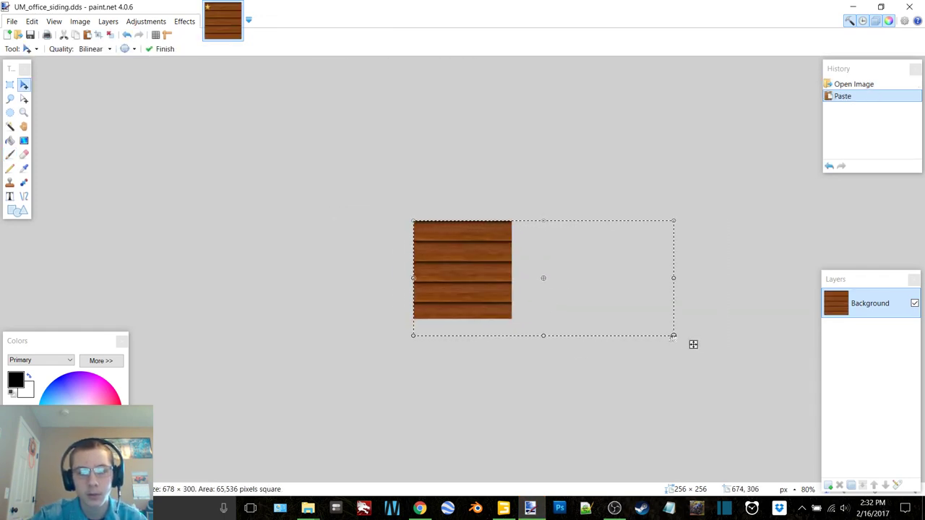
left_click_drag(673, 337, 512, 321)
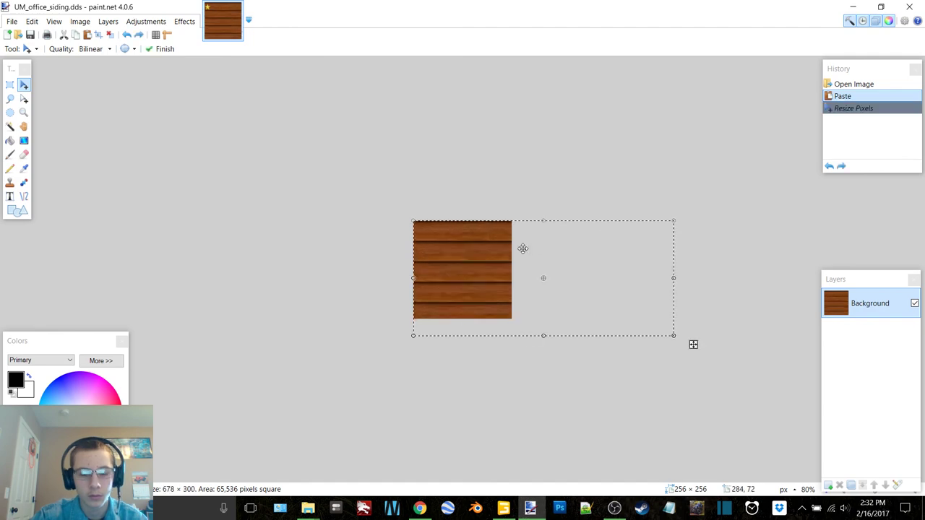
key("ctrl+s")
left_click(560, 350)
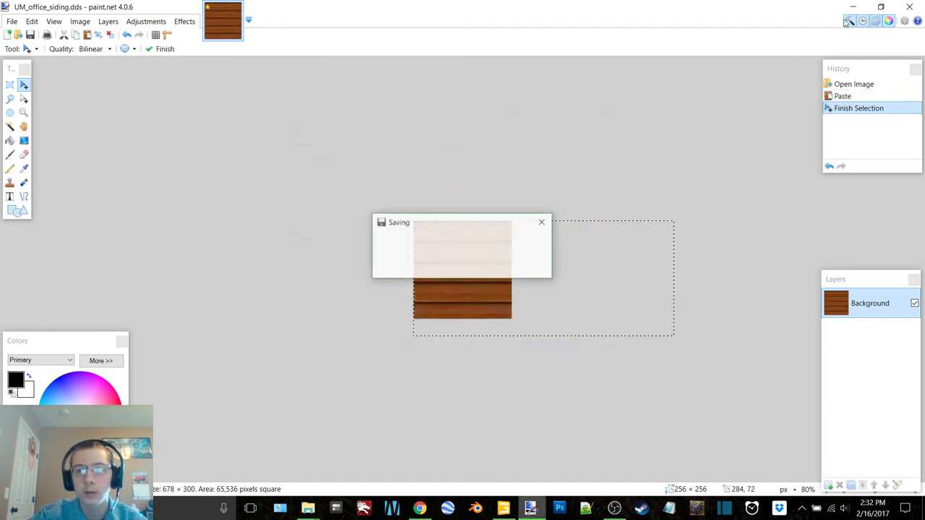
Load the century I3D file from the Century 21 folder in GIANTS Editor 6.0.5 and maximize the editor.
left_click(853, 6)
left_click(853, 7)
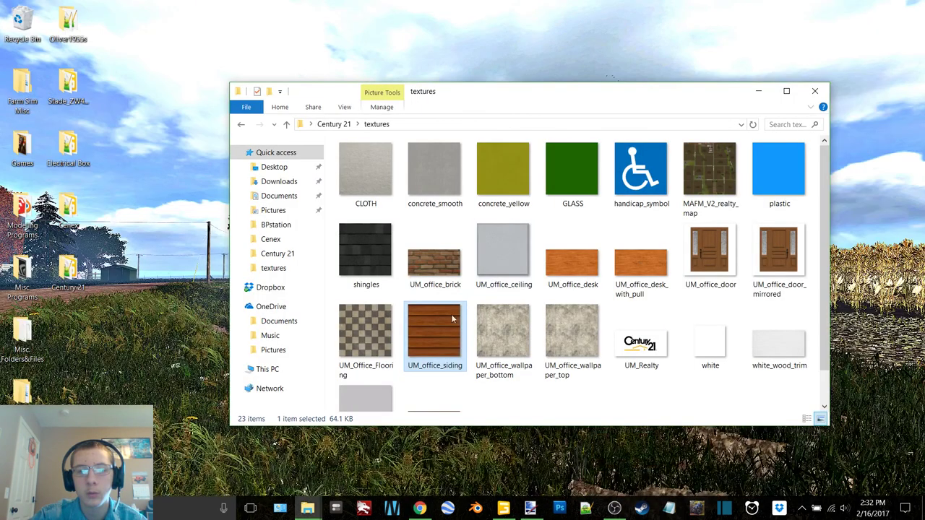
left_click(757, 90)
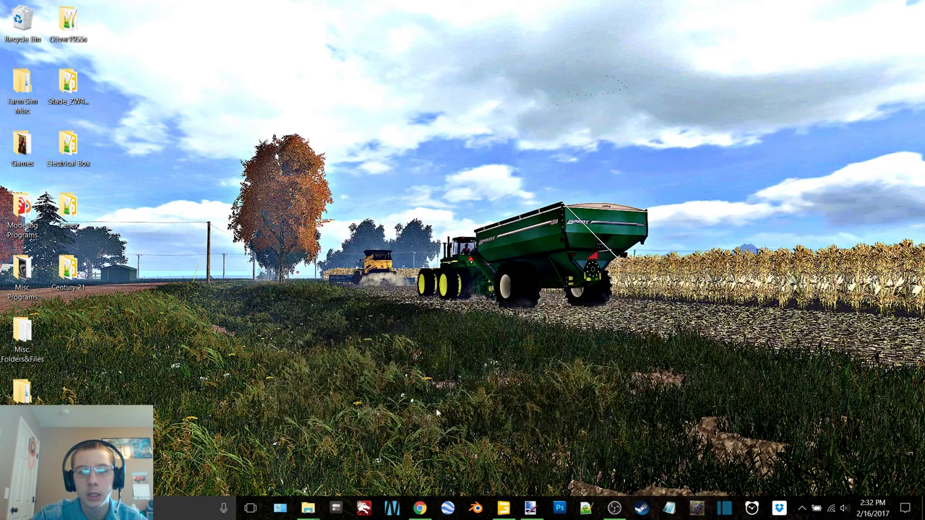
mouse_move(311, 510)
left_click(409, 470)
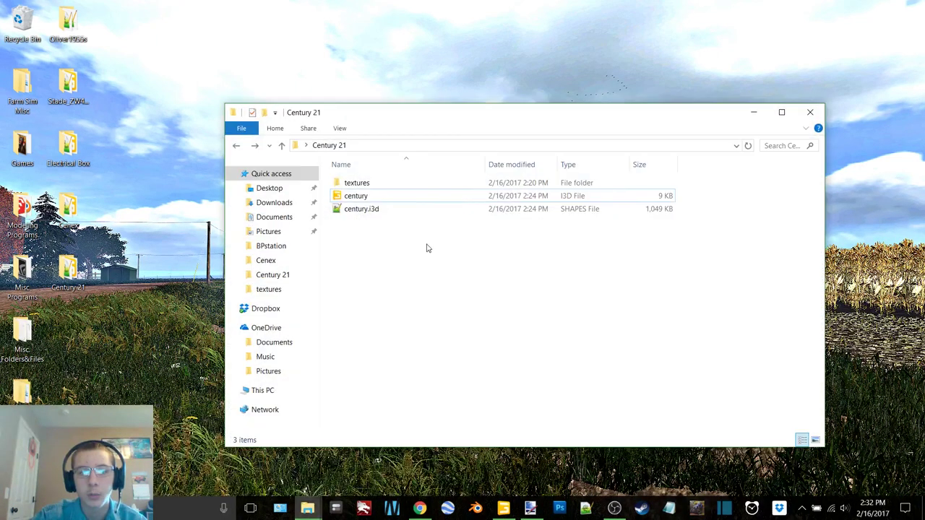
left_click(748, 116)
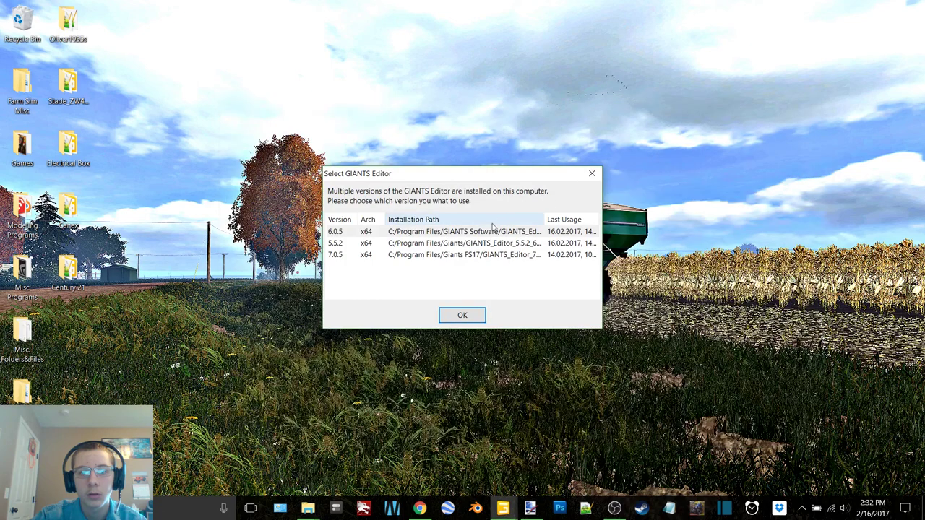
double_click(479, 230)
mouse_move(303, 507)
left_click(428, 460)
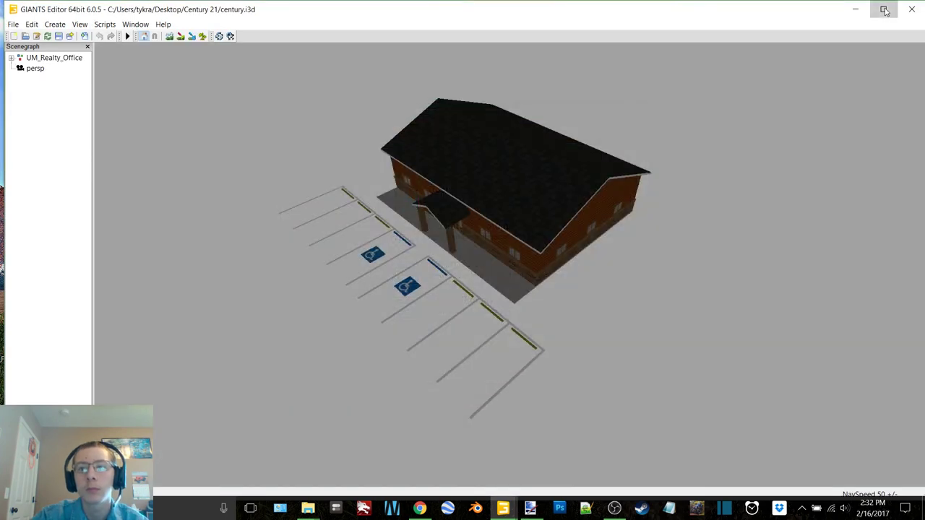
left_click(884, 9)
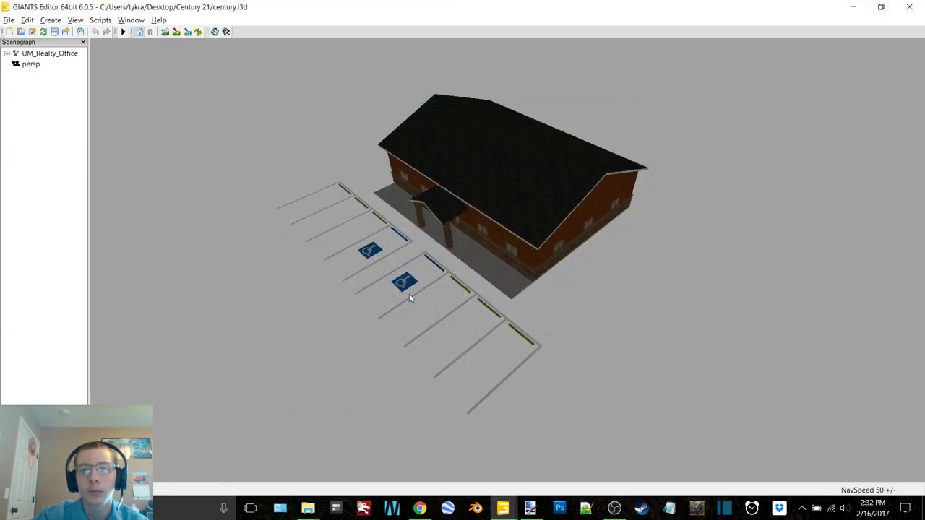
Examine the new wood siding on the office's front exterior around the entrance and windows.
scroll(427, 290, "up", 5)
left_click_drag(427, 286, 501, 167, "alt")
middle_click_drag(502, 172, 489, 200)
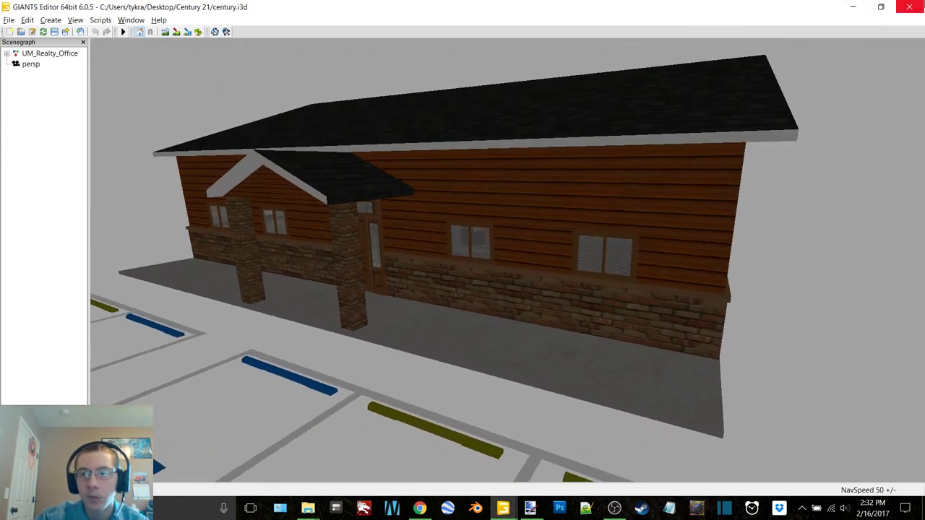
Add a light to the scene, examine the wood siding on the office's side and front, and close the editor without saving.
left_click(909, 7)
left_click(542, 253)
middle_click_drag(506, 270, 467, 283)
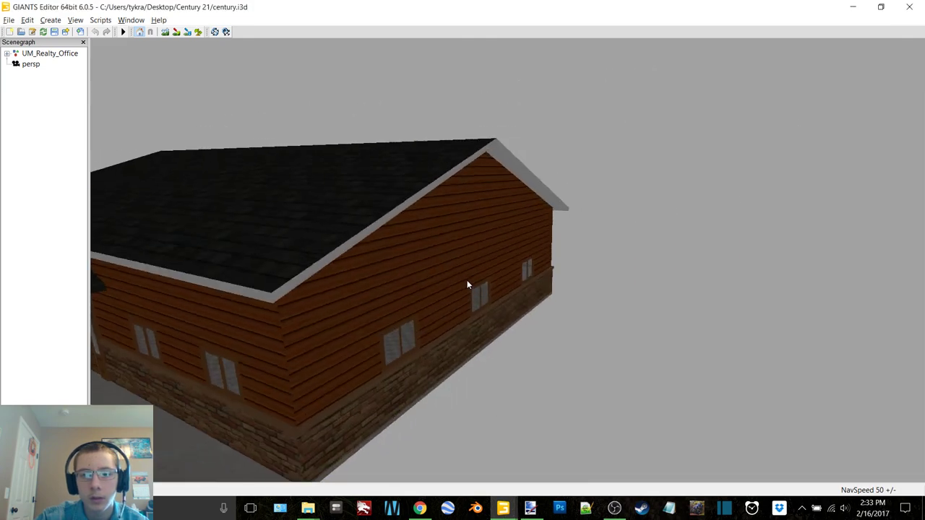
left_click_drag(467, 280, 423, 291, "alt")
key("ctrl+v")
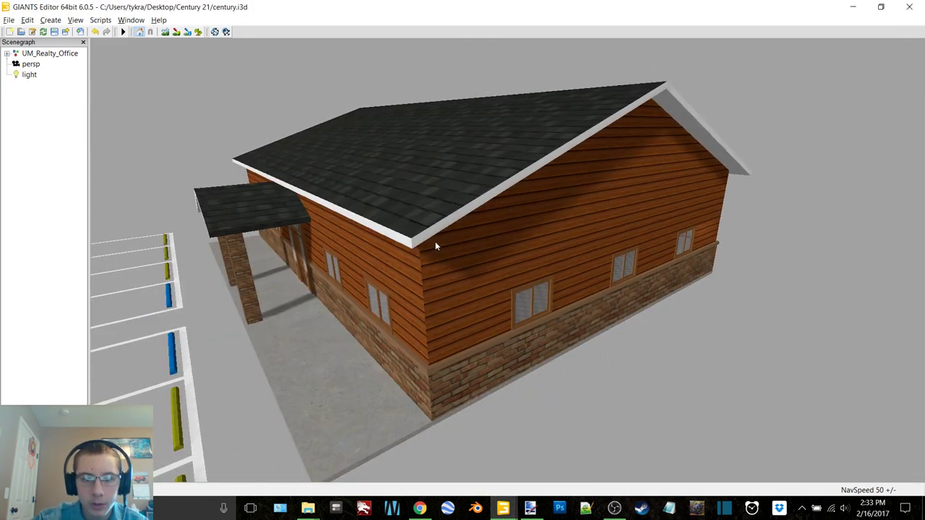
left_click_drag(307, 230, 456, 199, "alt")
scroll(337, 231, "up", 5)
left_click(909, 7)
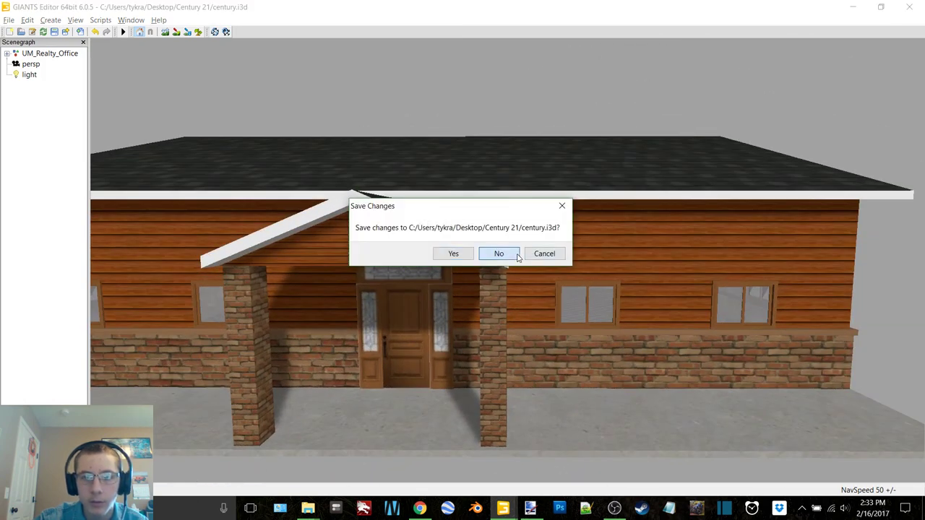
left_click(498, 253)
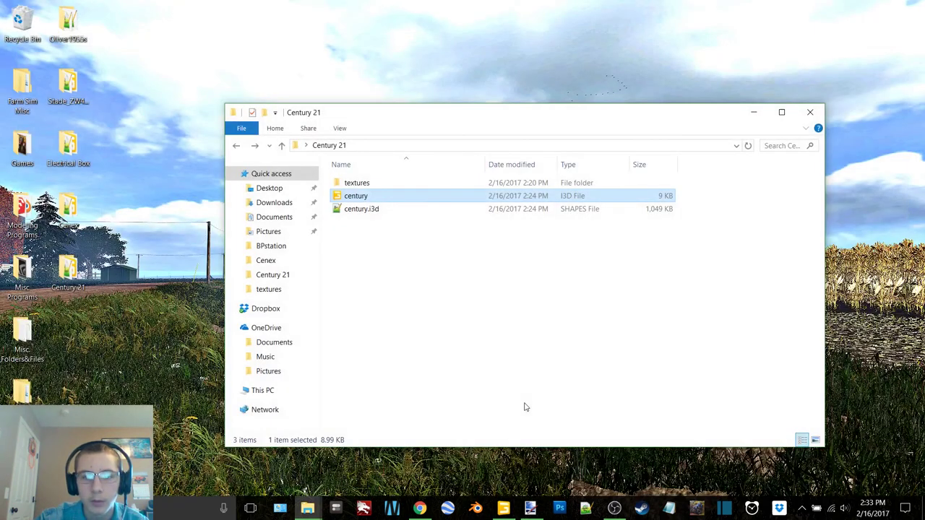
Open the white_wood_trim texture from the Century 21 textures folder in paint.net and close the UM_office_siding.dds image.
left_click(396, 185)
left_click(309, 510)
left_click(303, 487)
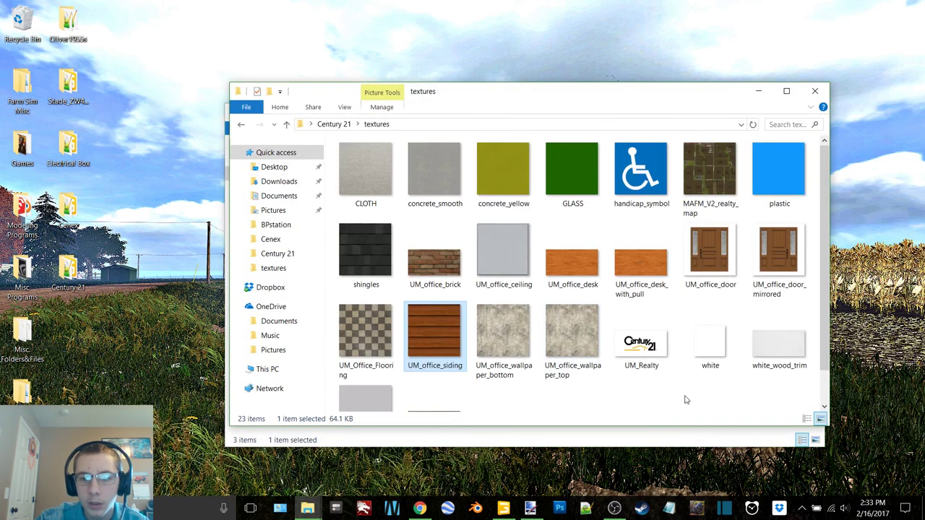
left_click(661, 403)
scroll(607, 349, "down", 2)
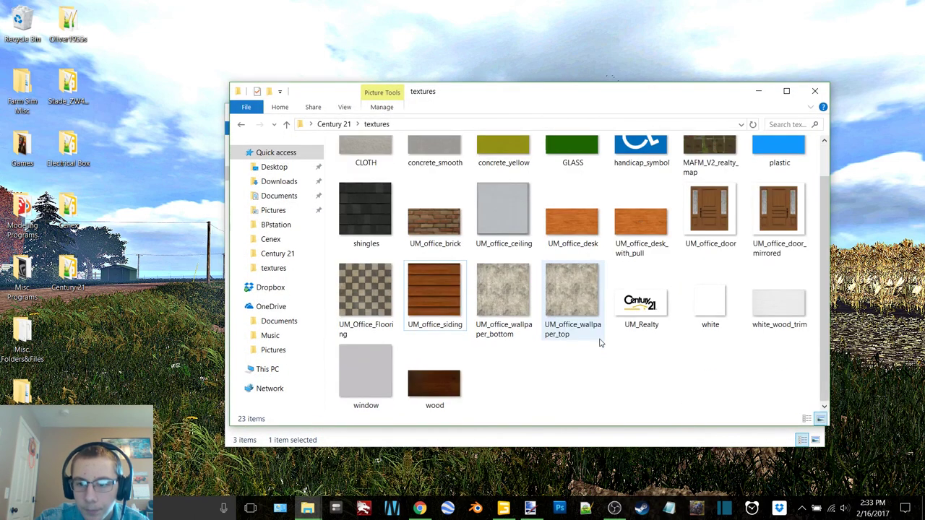
left_click(779, 310)
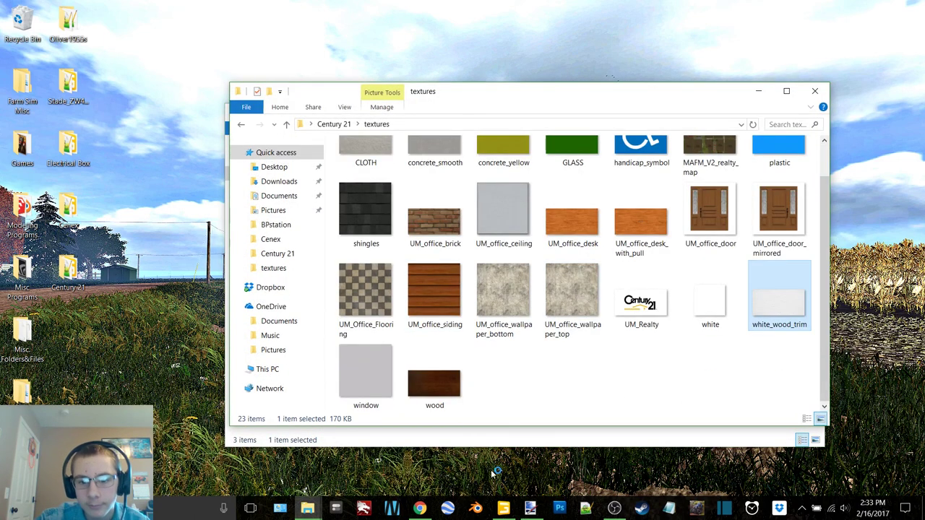
left_click(537, 513)
left_click(230, 12)
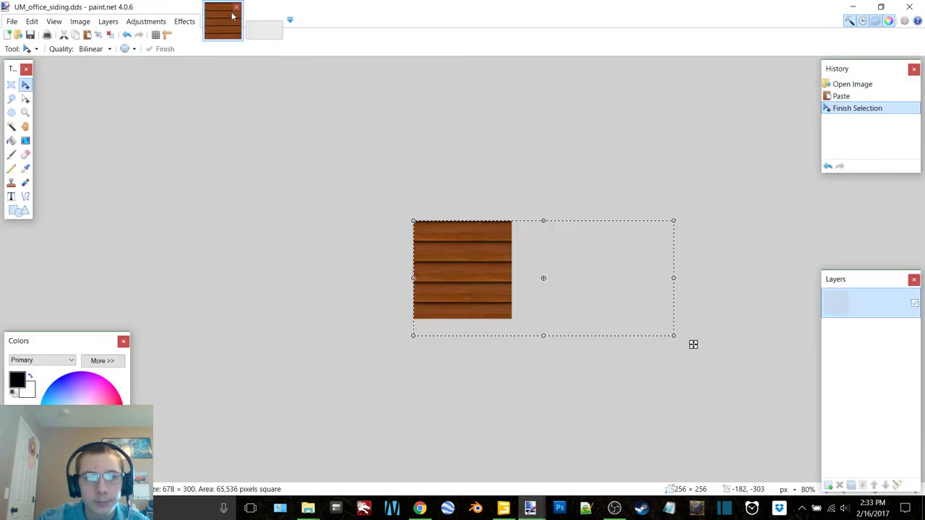
left_click(238, 7)
key("ctrl+w")
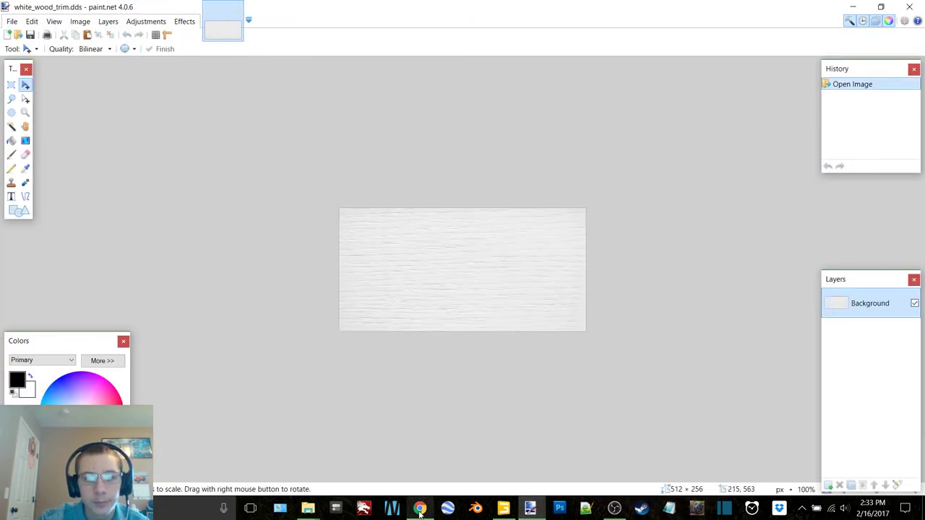
In Chrome, search Google Images for "roof trim texture" and "seamless wood texture" and browse the results for a suitable trim.
left_click(420, 508)
scroll(795, 184, "up", 5)
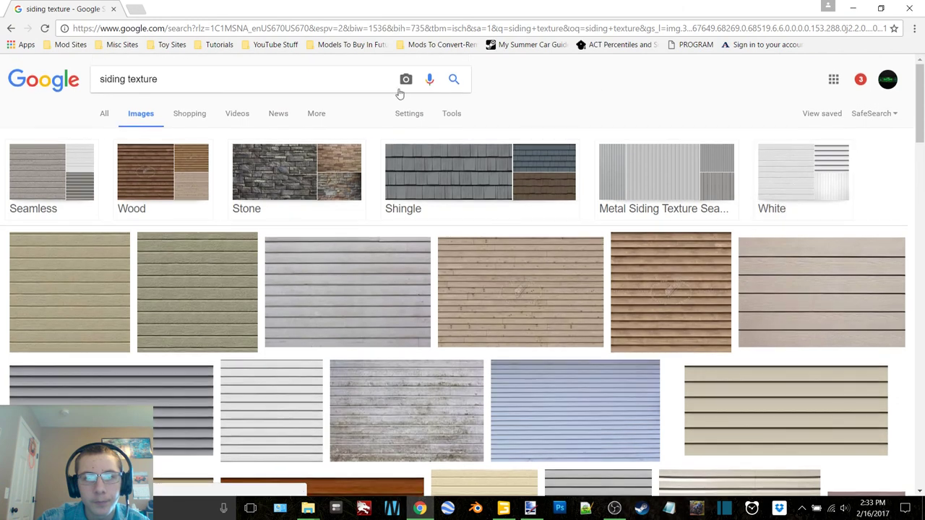
left_click_drag(190, 81, 88, 85)
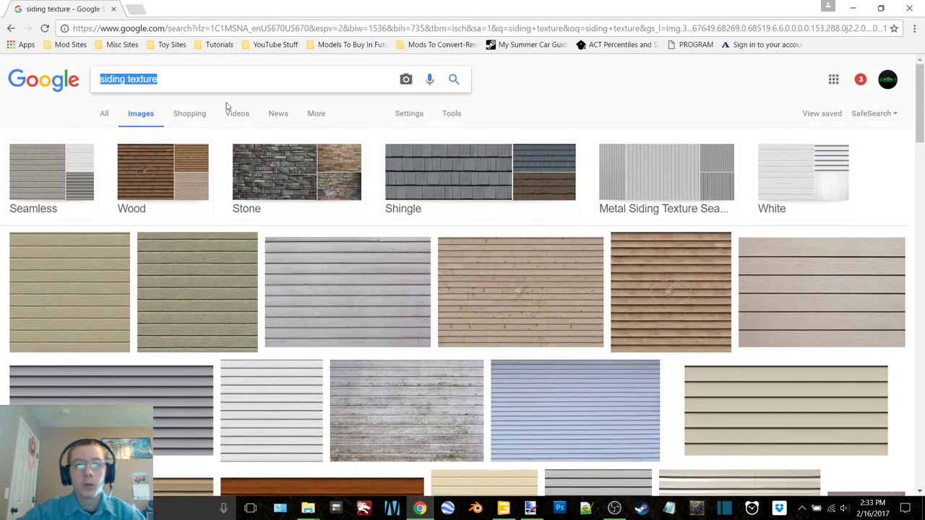
type("r")
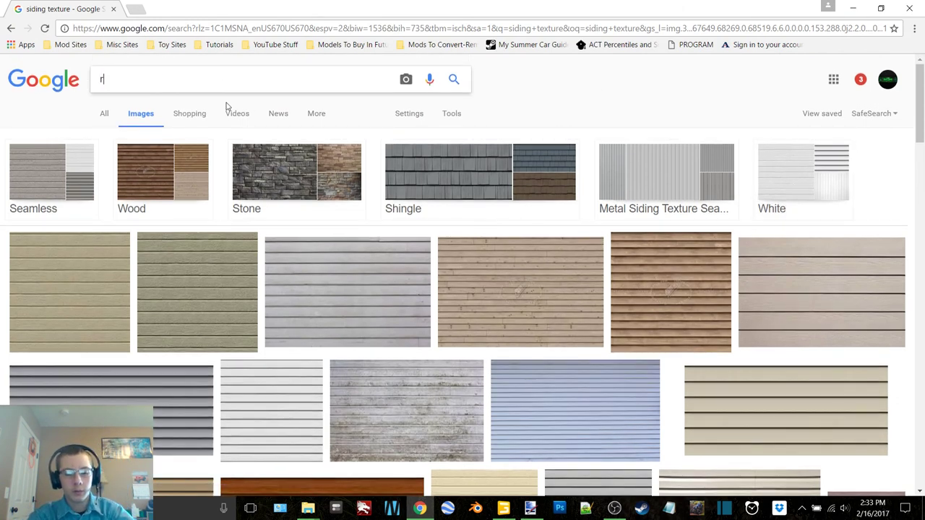
type("oof trim te")
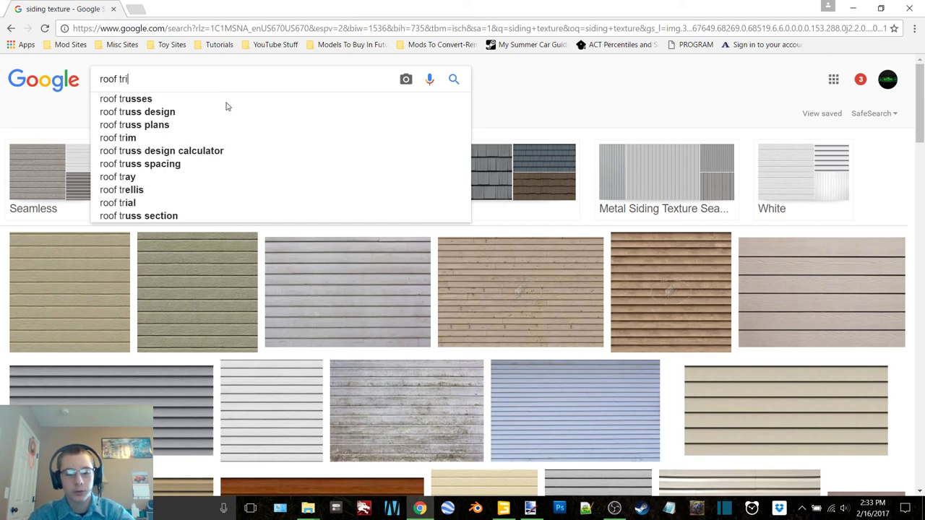
type("xture")
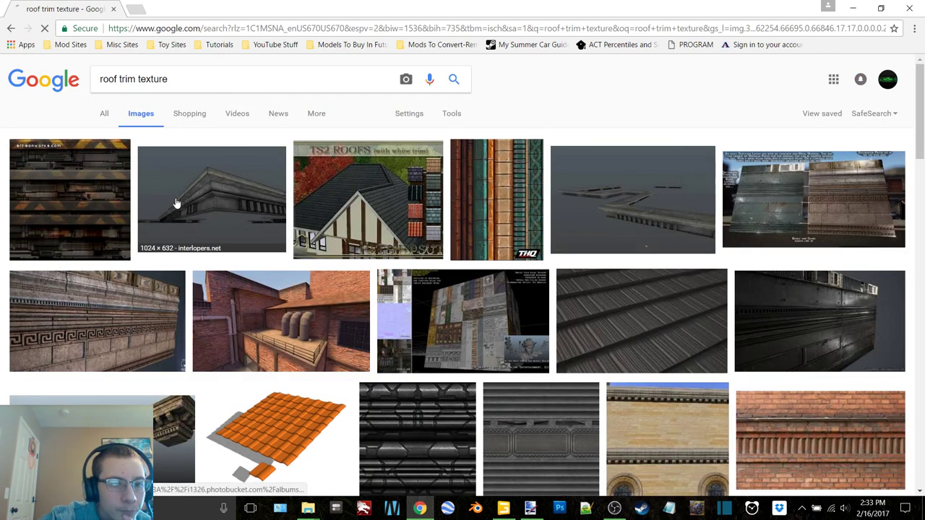
scroll(368, 251, "down", 5)
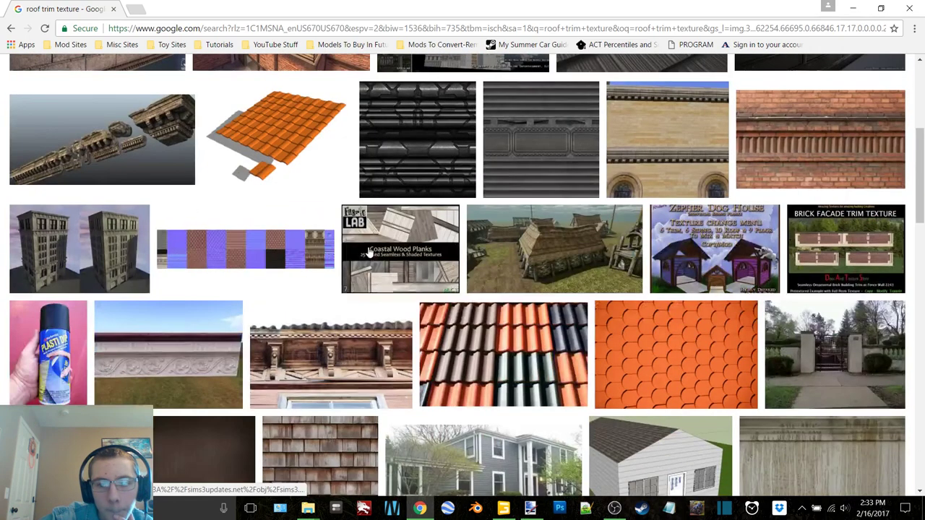
scroll(369, 251, "down", 4)
scroll(370, 252, "up", 9)
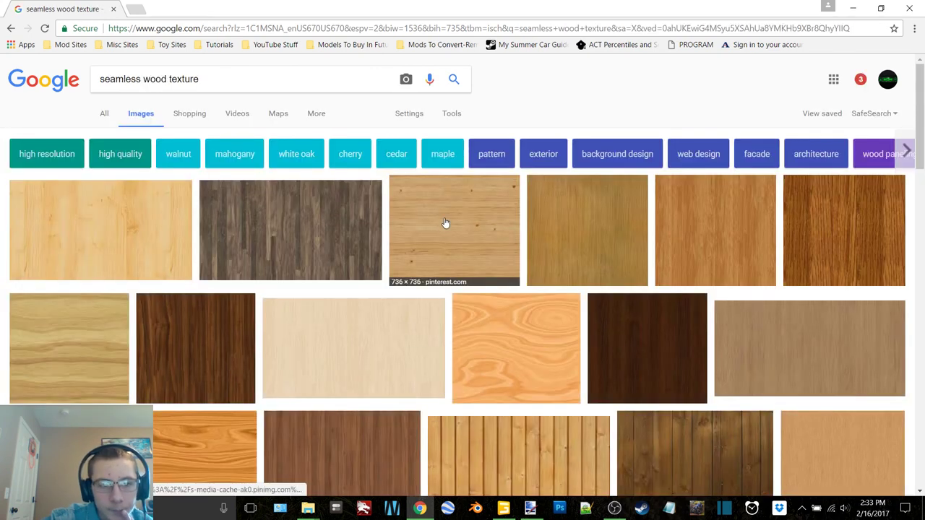
Search Google Images for "metal roof texture" and look through the results for a roofing image.
left_click(530, 508)
key("alt+Tab")
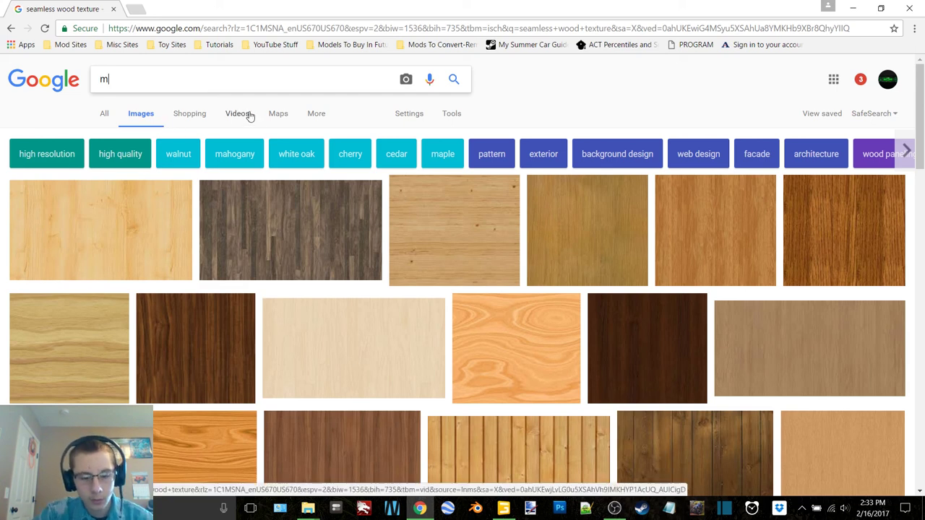
type("etal r")
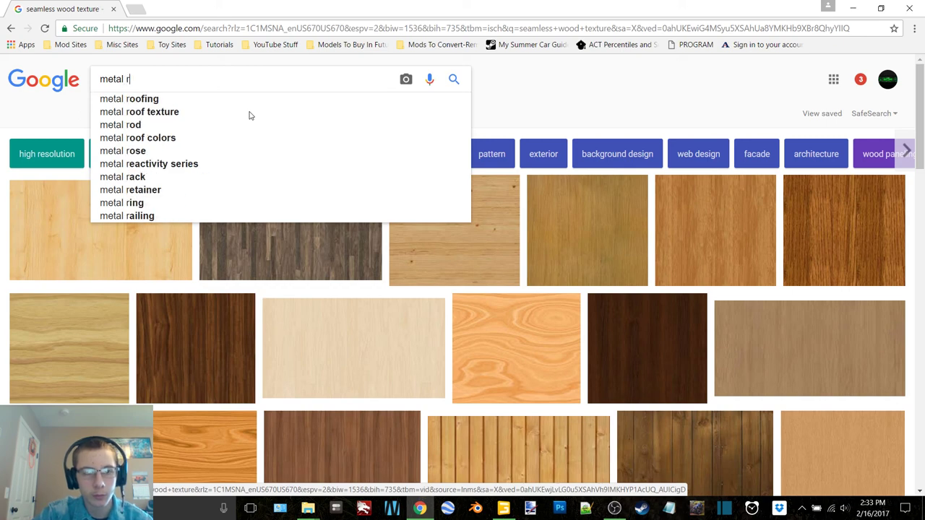
type("oo")
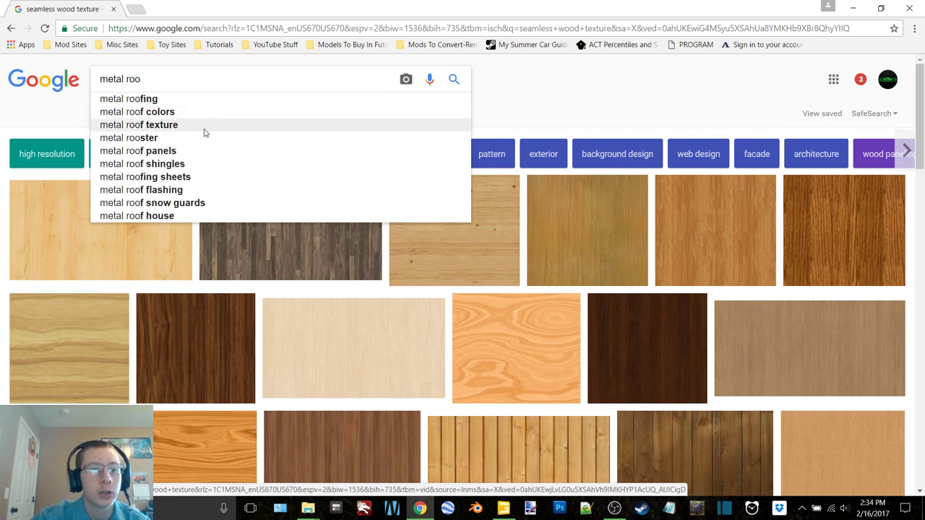
left_click(204, 127)
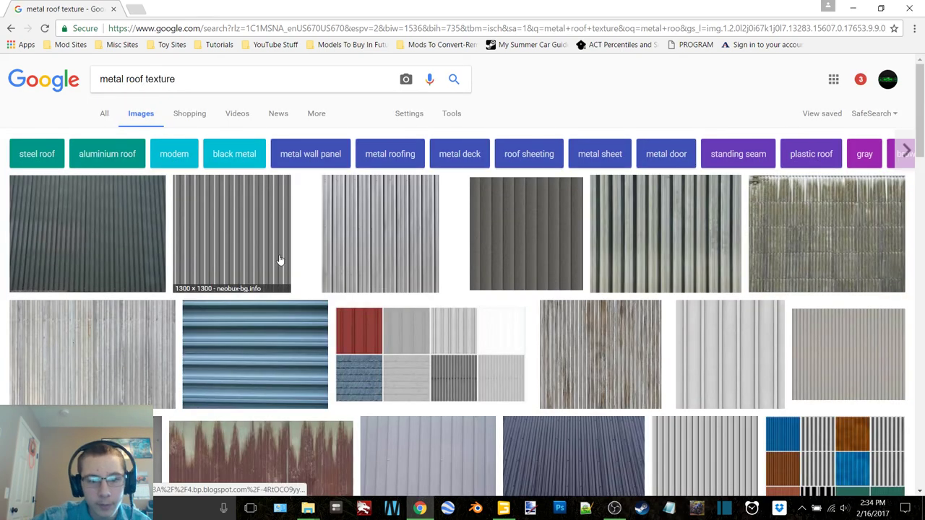
scroll(619, 251, "down", 2)
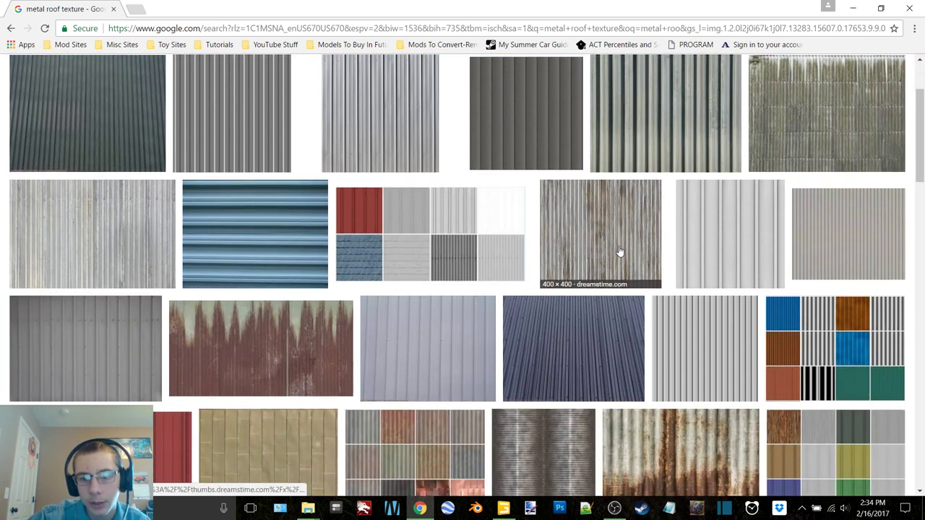
scroll(185, 332, "down", 1)
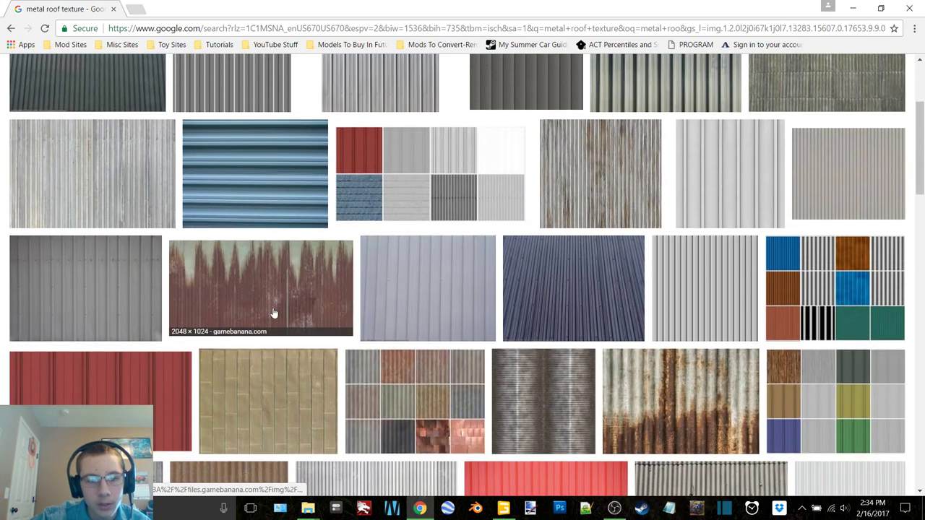
scroll(268, 300, "up", 3)
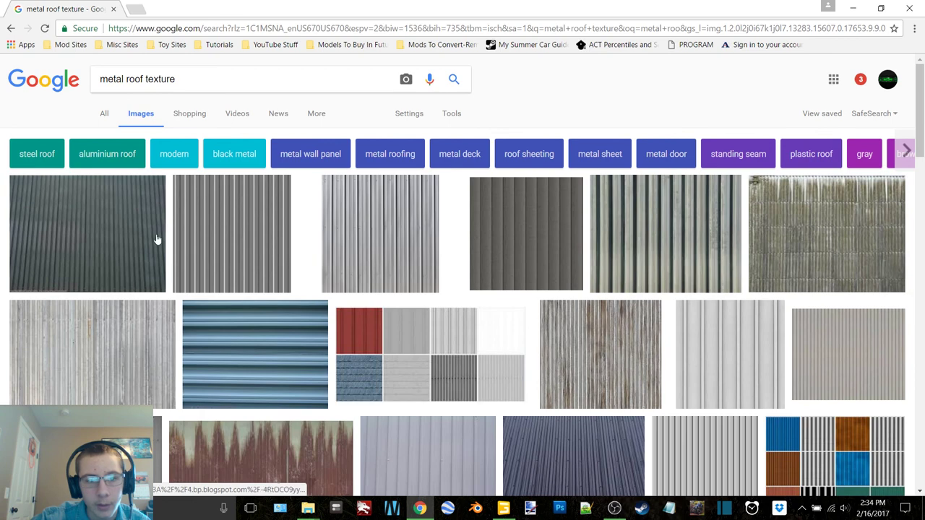
Preview the corrugated metal roof images and copy the dark Corrugated Seamless one from freeimages.com.
left_click(132, 231)
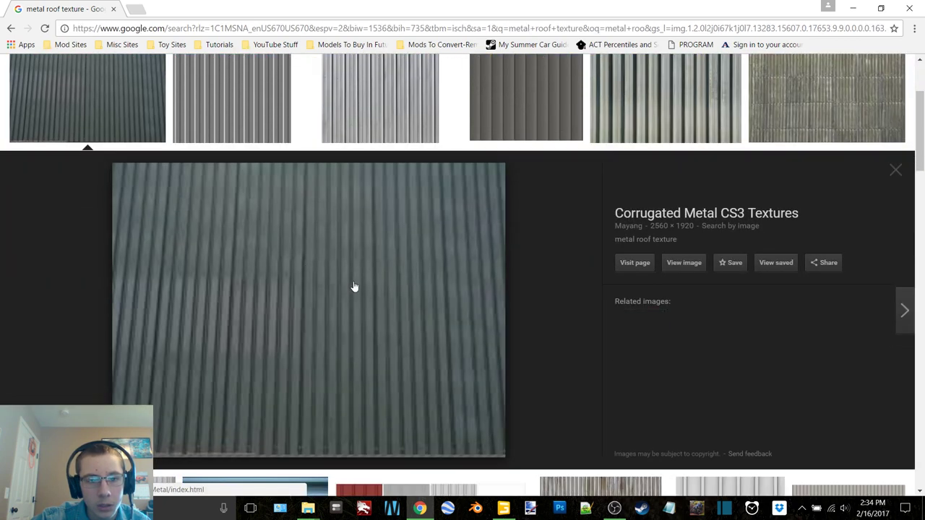
left_click(713, 346)
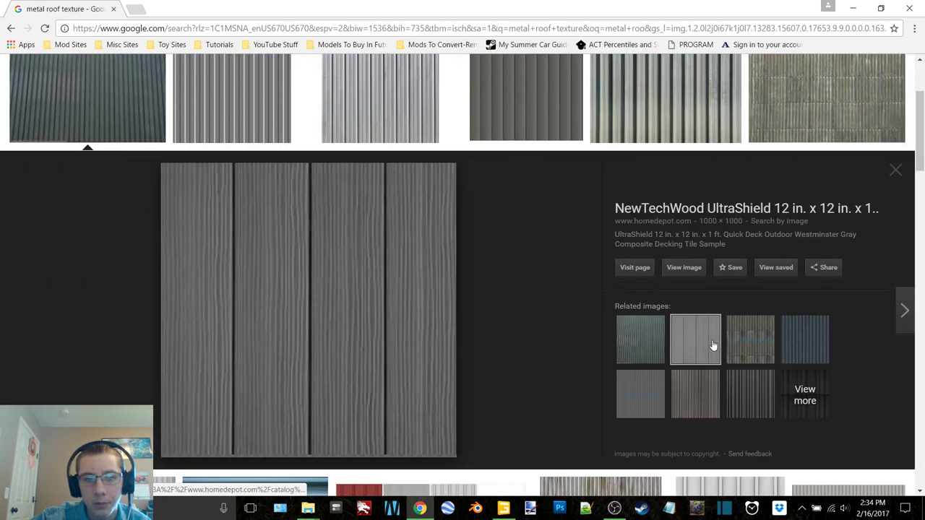
left_click(798, 343)
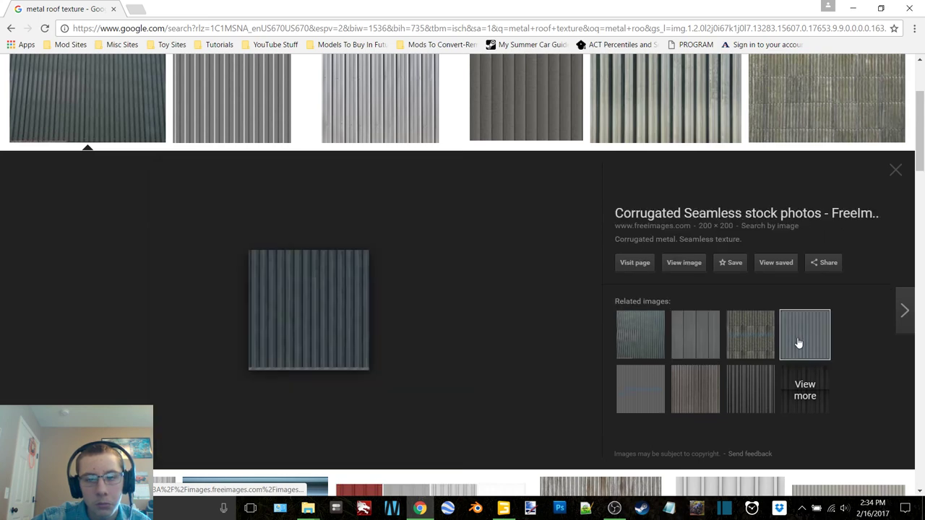
right_click(318, 314)
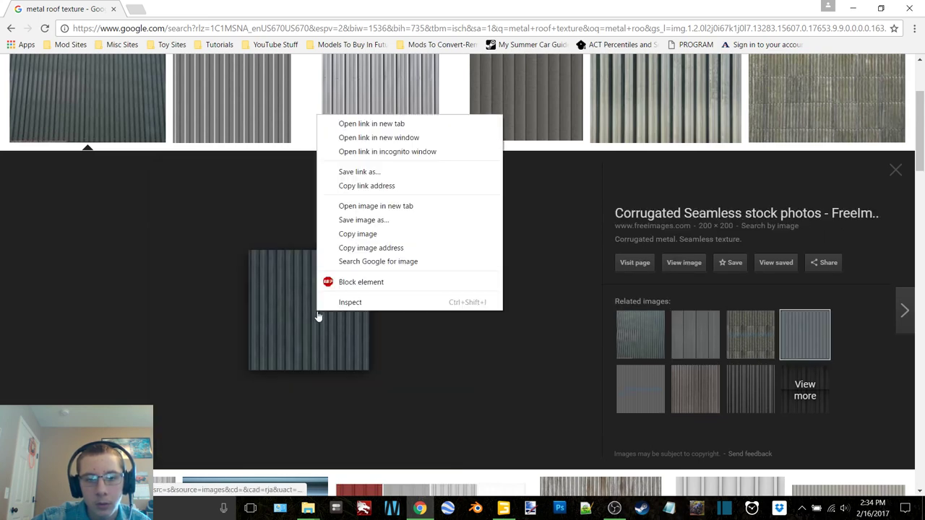
left_click(375, 236)
Open the shingles texture from the Century 21 textures folder in paint.net.
key("alt+Tab")
left_click(852, 8)
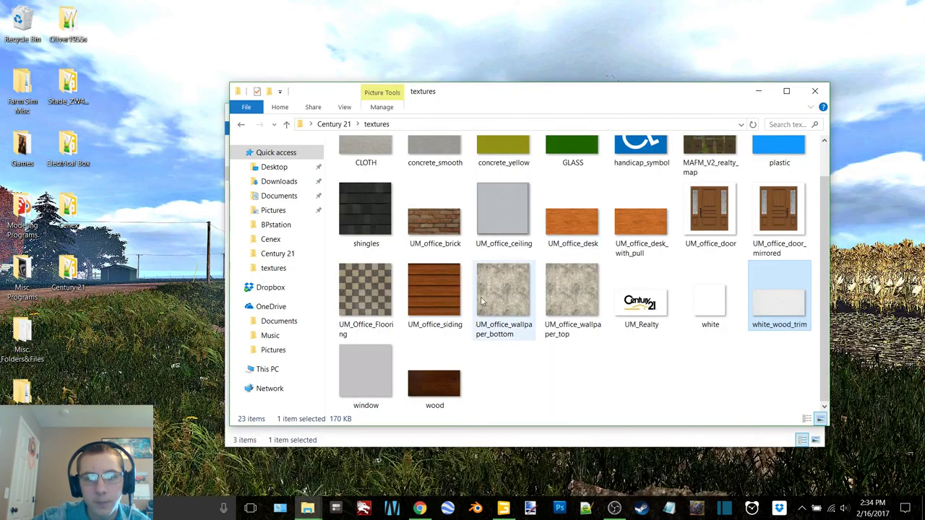
left_click(378, 209)
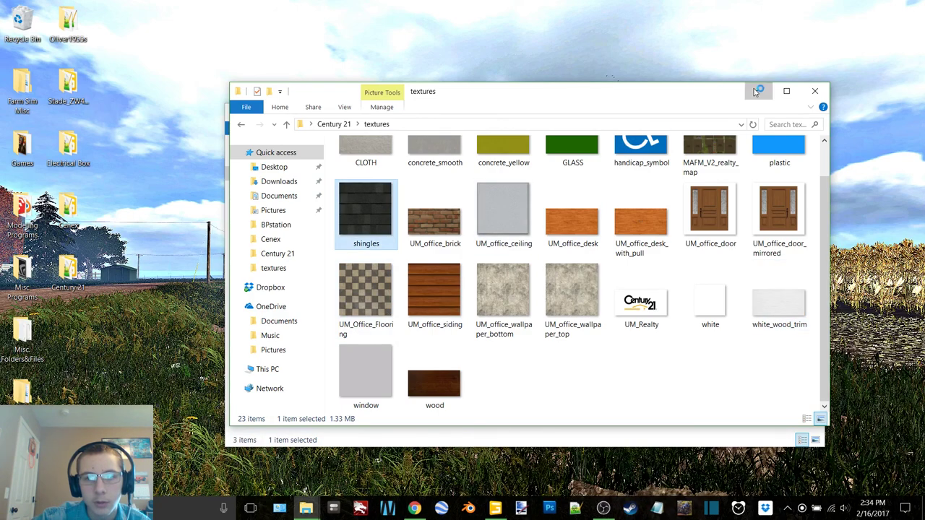
left_click(756, 91)
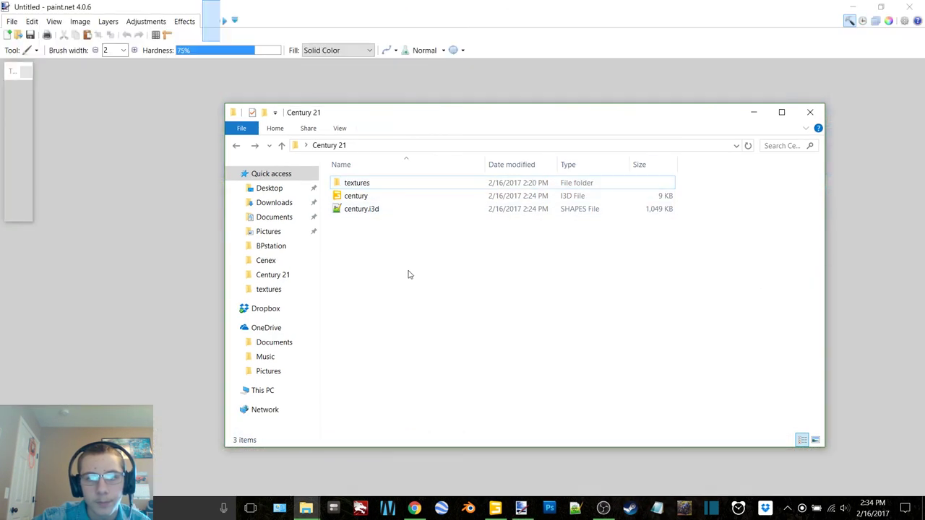
left_click(600, 4)
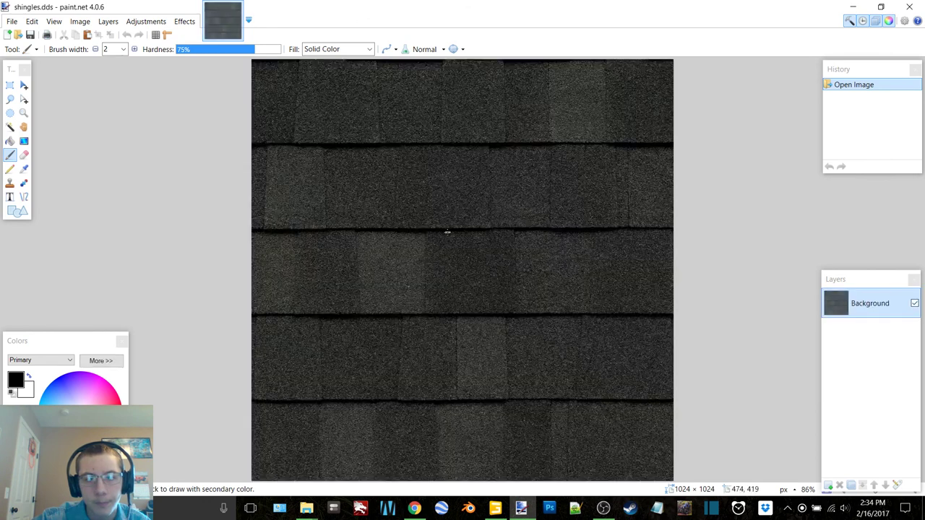
Paste the corrugated metal over shingles.dds, stretch it to cover the whole 1024 × 1024 canvas, and save the file.
key("ctrl+v")
scroll(412, 205, "down", 1, "ctrl")
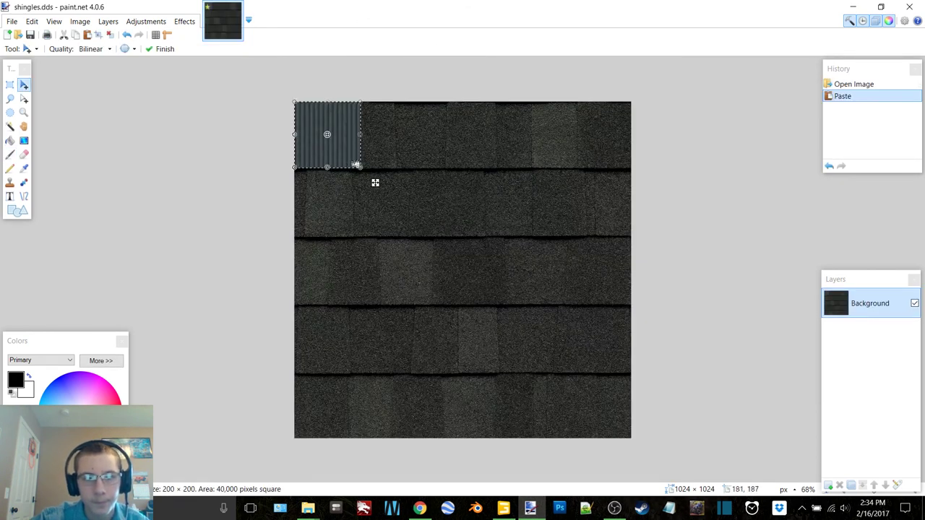
left_click_drag(359, 169, 631, 439)
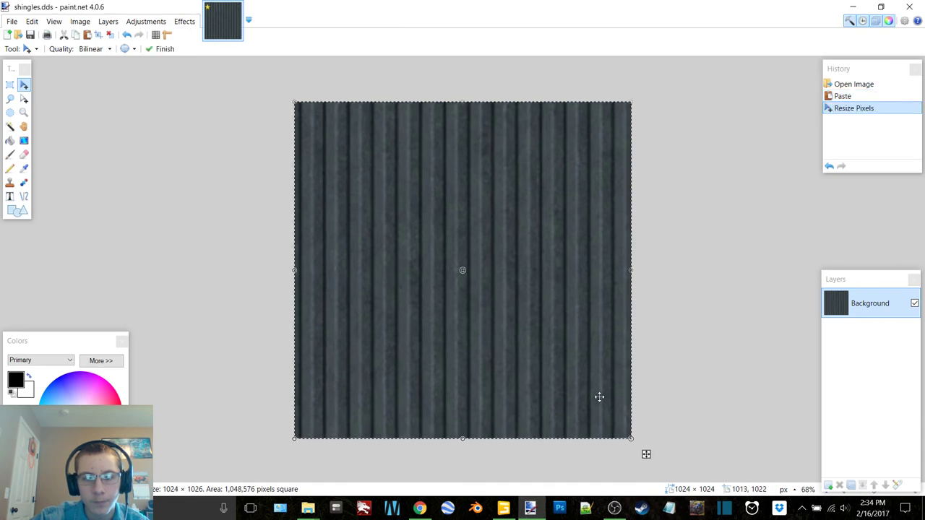
key("ctrl+s")
left_click(551, 350)
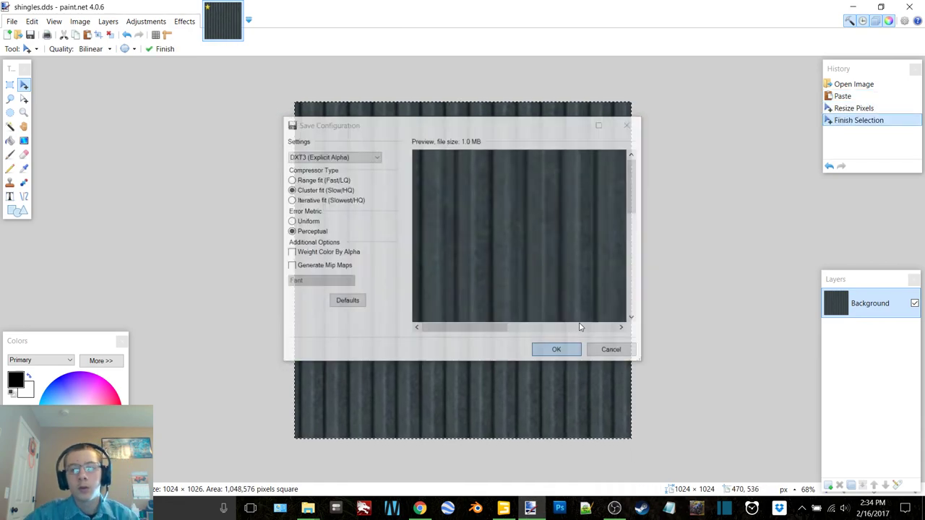
left_click(852, 7)
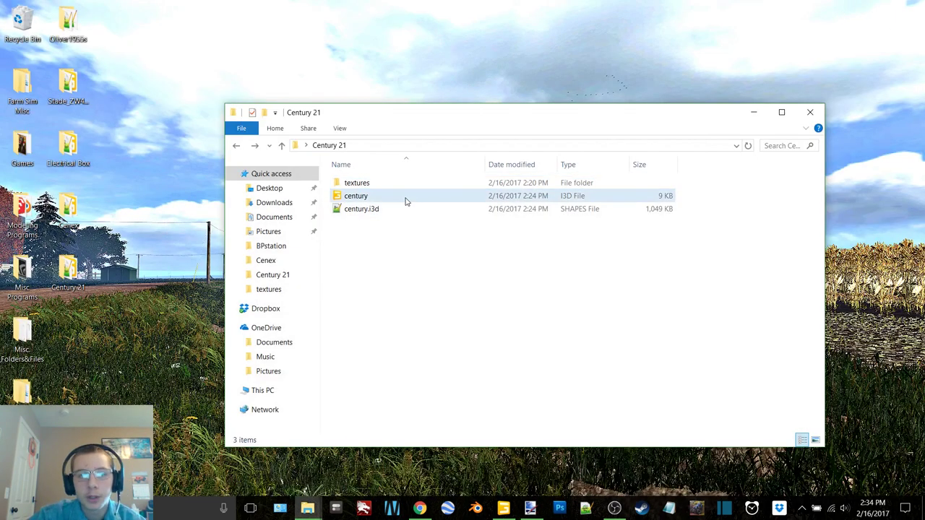
Open the century i3d file in GIANTS Editor, inspect the new metal roof on the office, and close the editor.
key("Return")
left_click(462, 313)
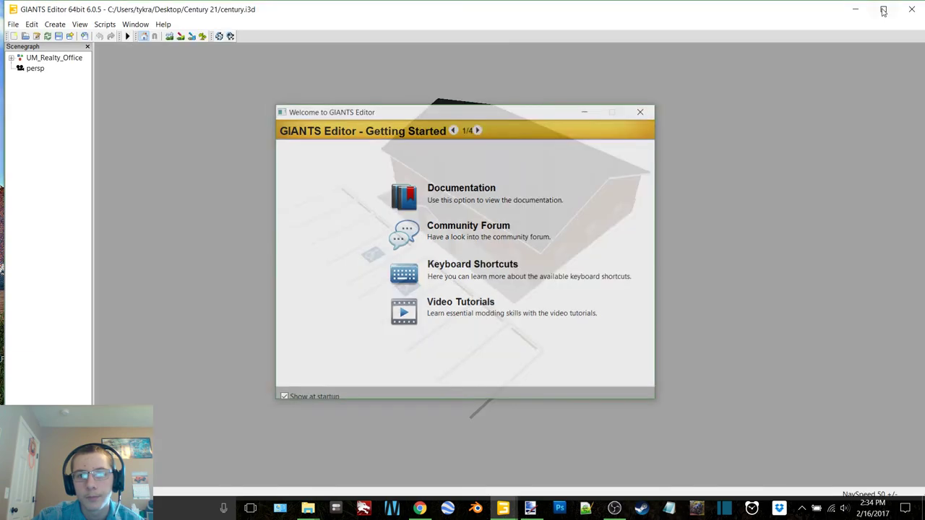
left_click(641, 112)
right_click_drag(360, 265, 388, 253, "alt")
middle_click_drag(388, 253, 395, 255, "alt")
left_click_drag(395, 255, 431, 225, "alt")
middle_click_drag(431, 225, 614, 157, "alt")
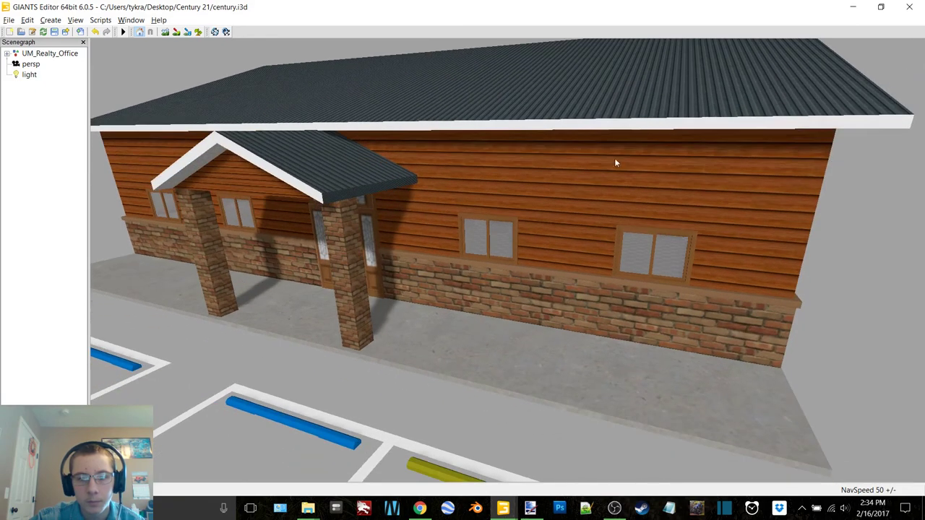
left_click(909, 7)
left_click(498, 253)
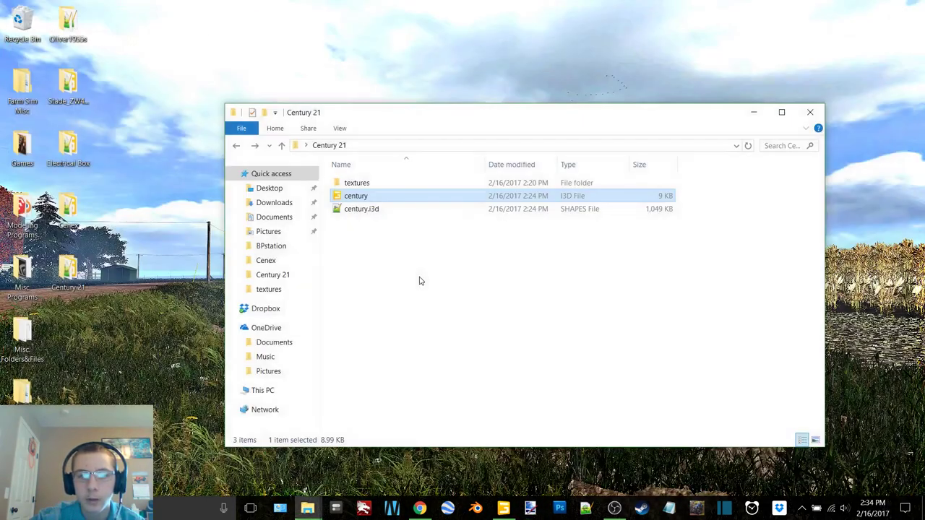
left_click(420, 281)
Open the UM_office_brick texture from the Century 21 textures folder in paint.net.
mouse_move(308, 508)
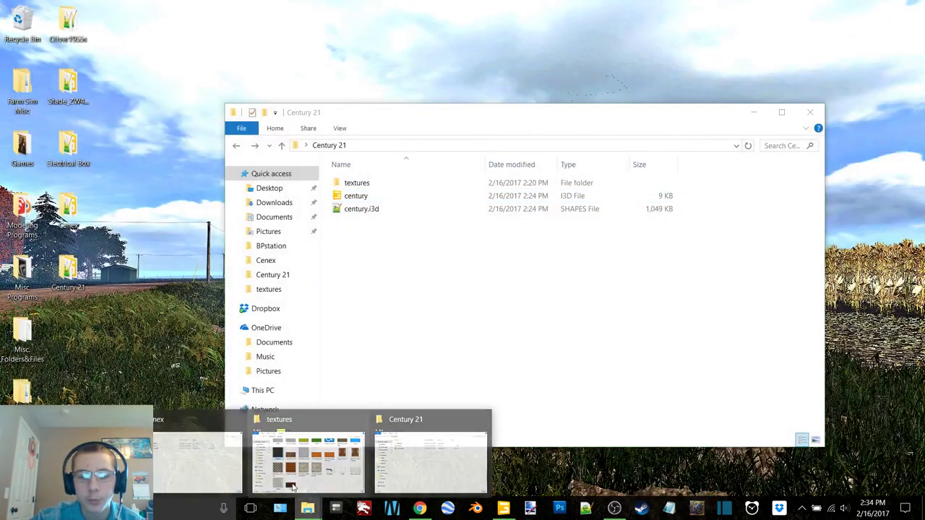
left_click(306, 451)
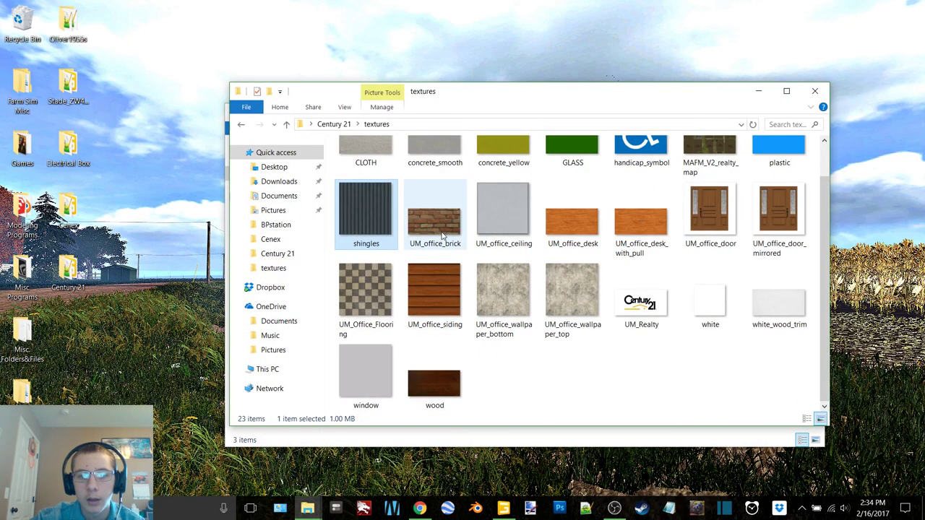
left_click(443, 238)
left_click(754, 92)
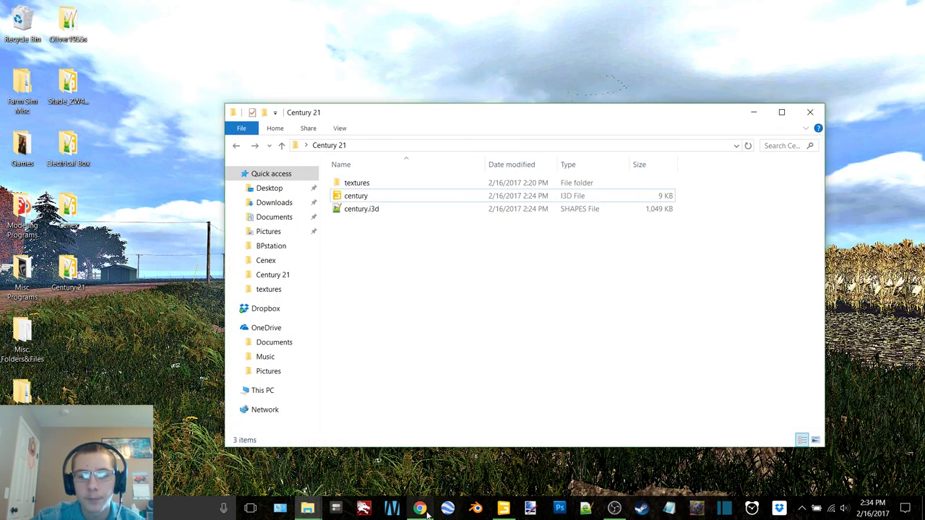
Search Google Images for "brick texture" and look through the results for a suitable wall image.
left_click(419, 509)
scroll(186, 118, "up", 2)
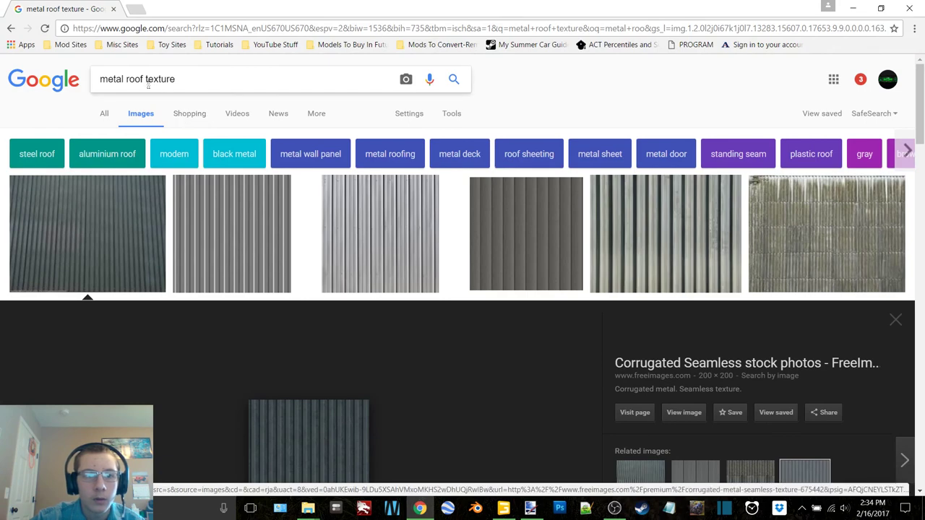
left_click_drag(135, 81, 143, 82)
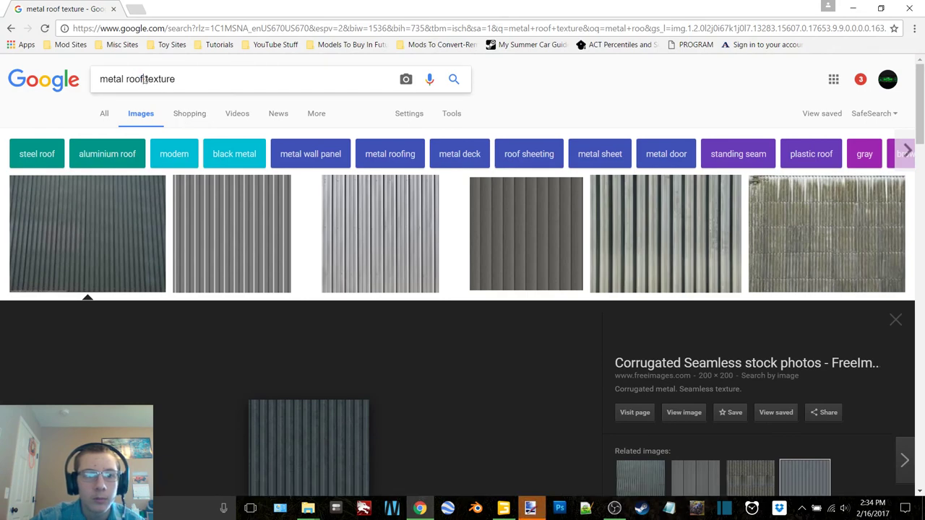
type("brick")
key("Return")
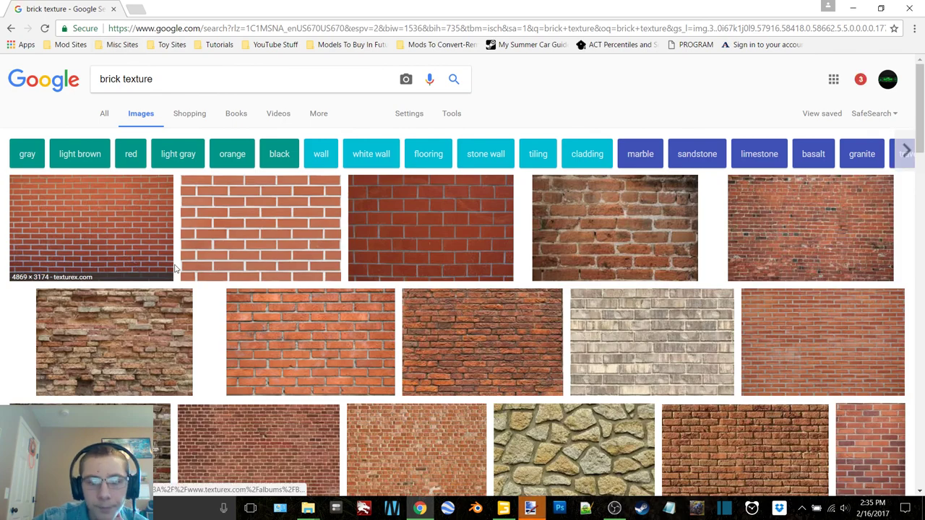
scroll(414, 296, "down", 3)
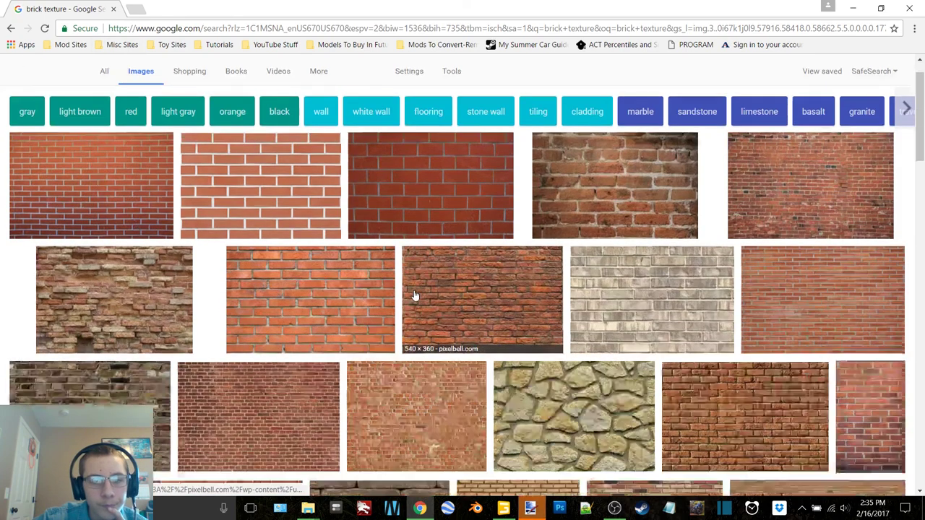
scroll(414, 296, "down", 2)
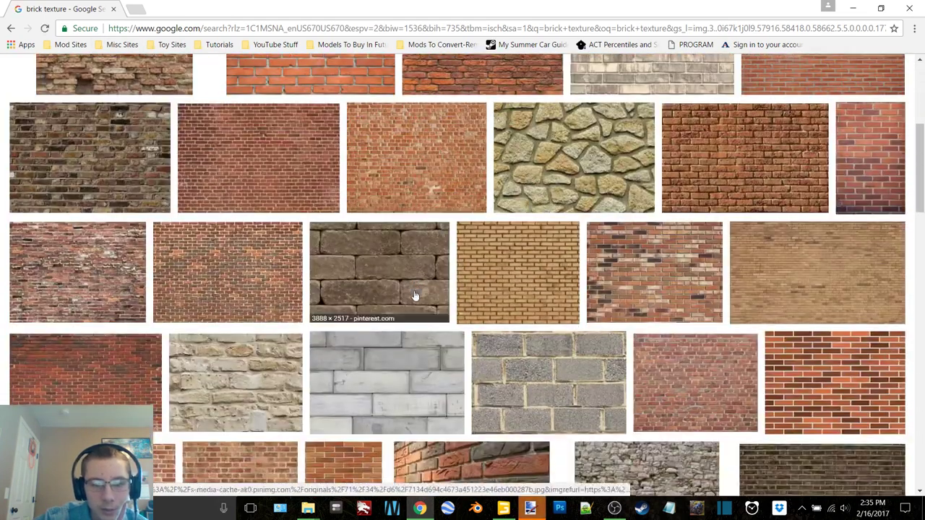
scroll(414, 296, "down", 3)
scroll(414, 295, "down", 8)
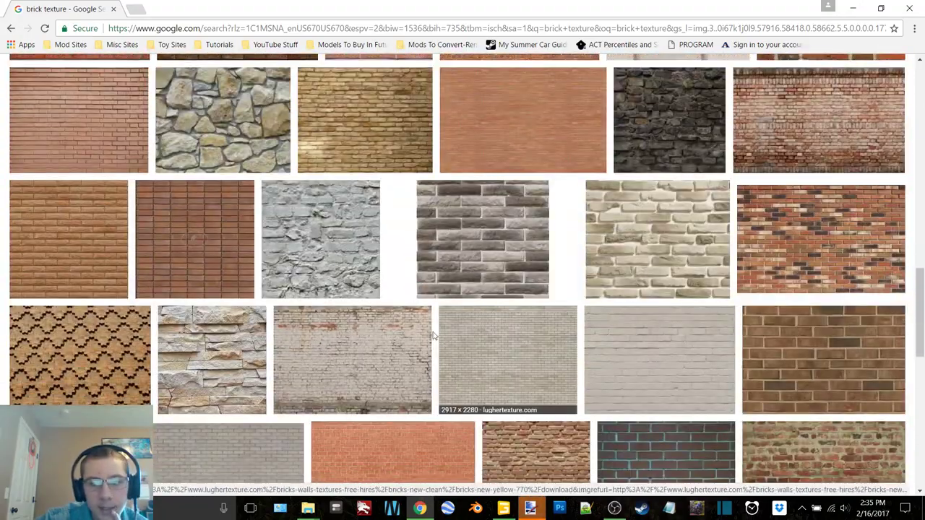
scroll(433, 334, "up", 5)
scroll(359, 273, "up", 1)
scroll(359, 269, "down", 6)
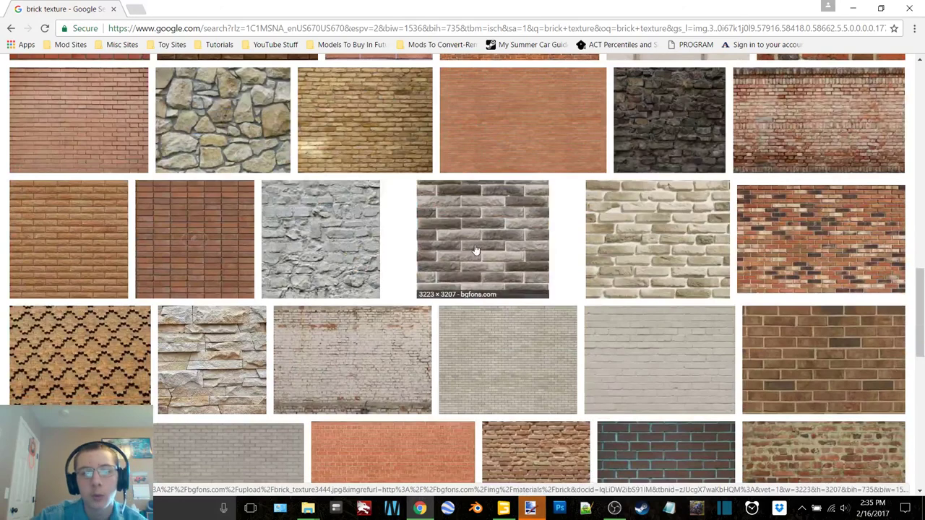
Preview the grey Bricks Wall image from bgfons.com and copy it.
left_click(476, 250)
right_click(350, 269)
left_click(425, 391)
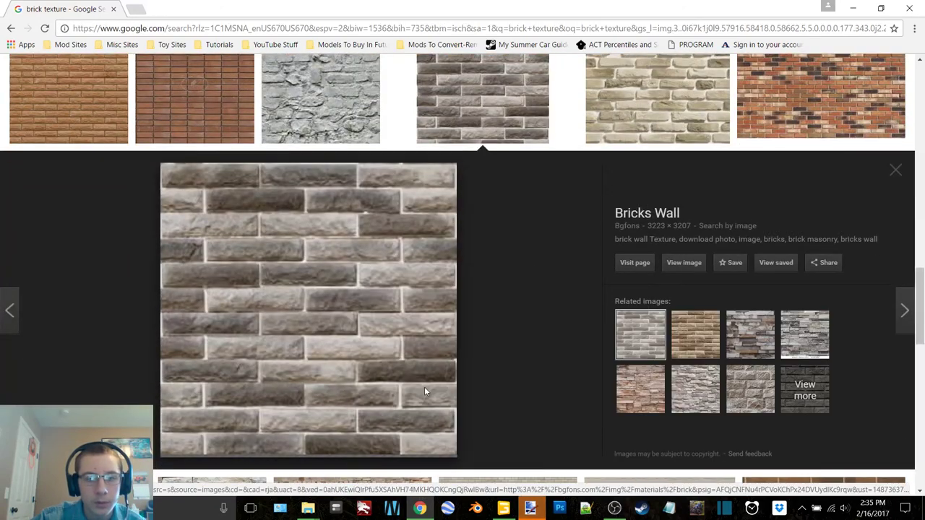
Paste the grey brick over UM_office_brick.dds at the kept canvas size, shrink it to about 258 × 225 pixels, and save the file.
left_click(530, 508)
key("ctrl+v")
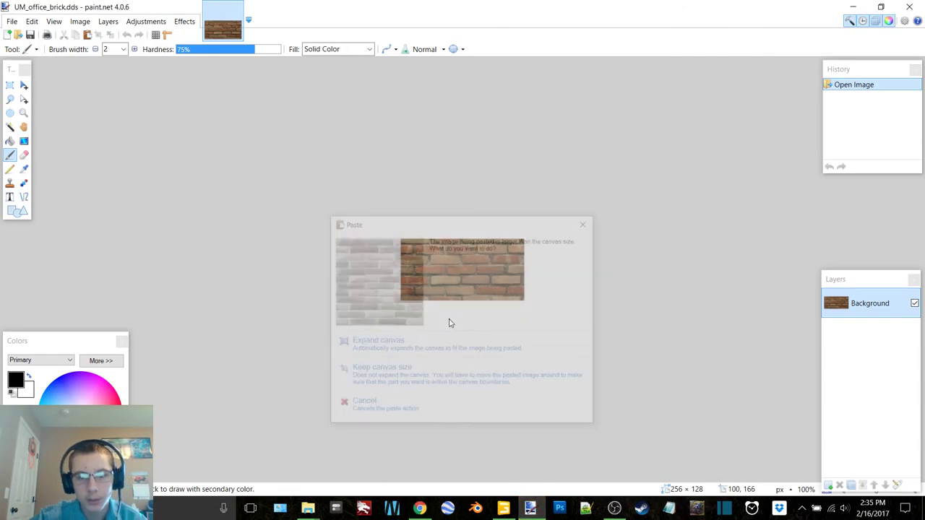
left_click(427, 368)
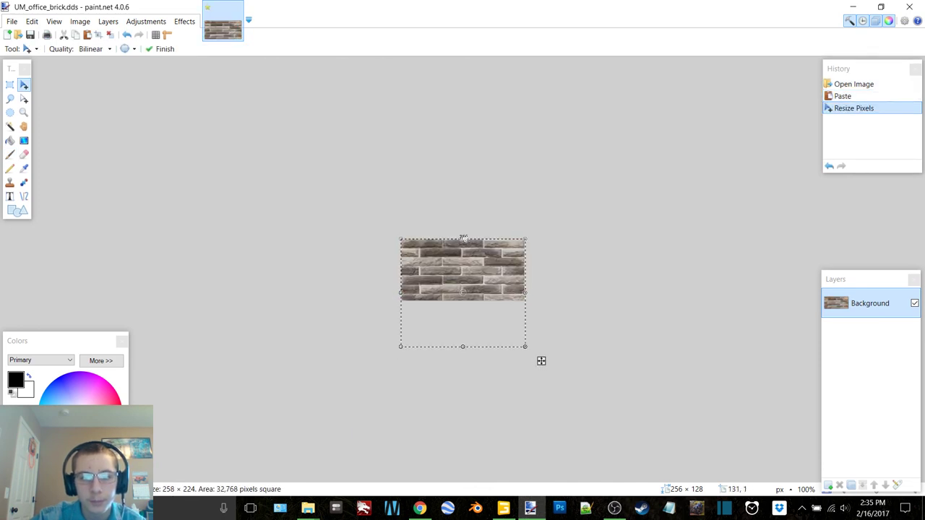
key("ctrl+s")
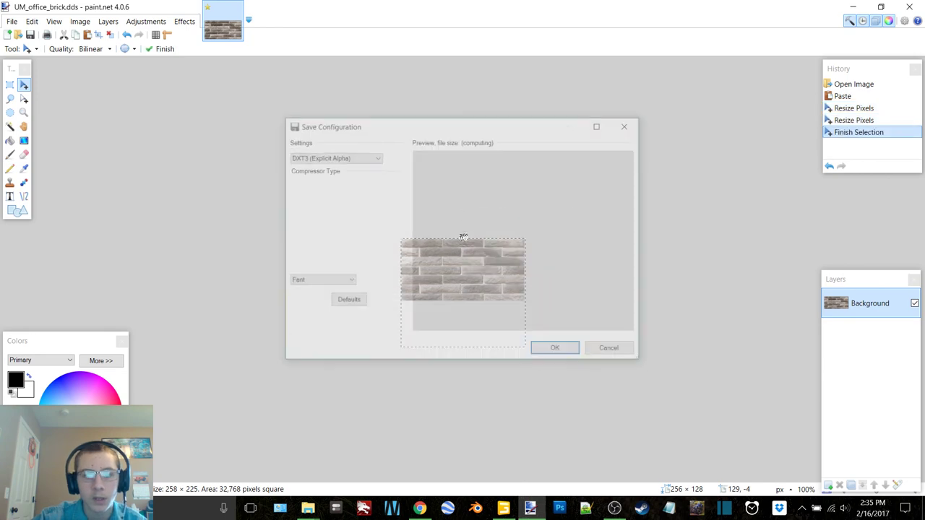
left_click(553, 353)
left_click(860, 5)
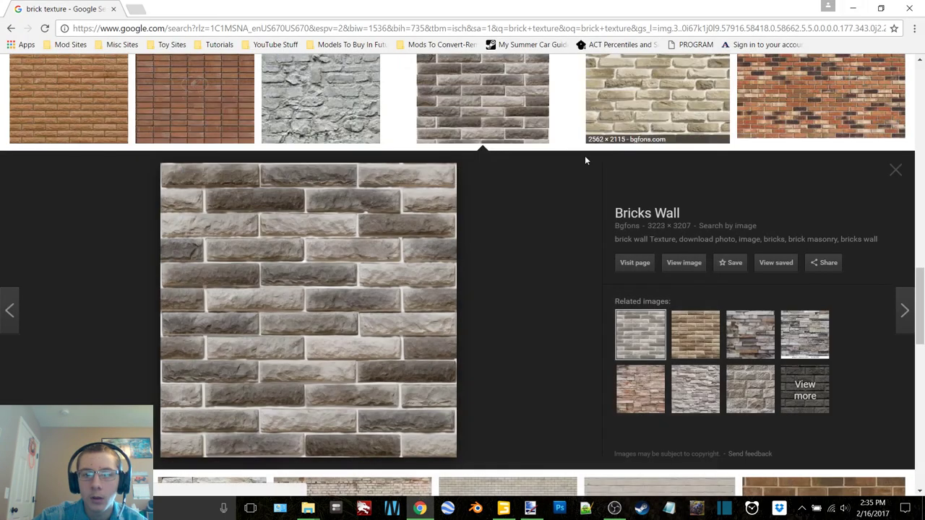
Open the century i3d file in GIANTS Editor, inspect the new brick on the office walls and the Century 21 sign, and close the editor.
left_click(855, 6)
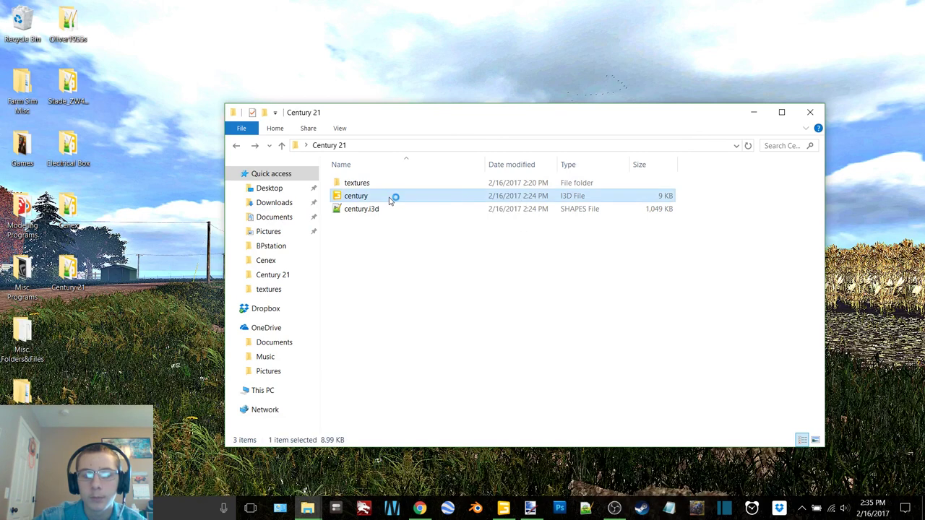
double_click(473, 230)
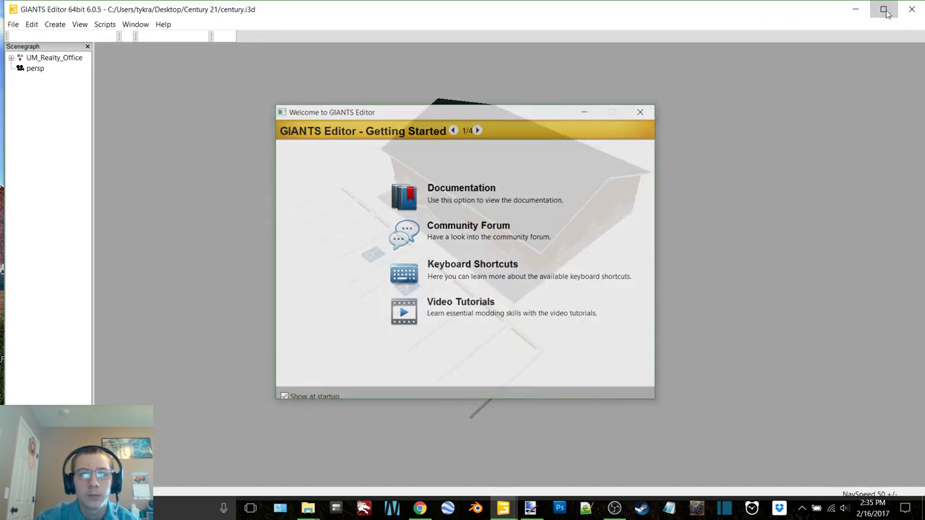
left_click(646, 114)
scroll(340, 289, "up", 5)
middle_click_drag(345, 283, 350, 279, "alt")
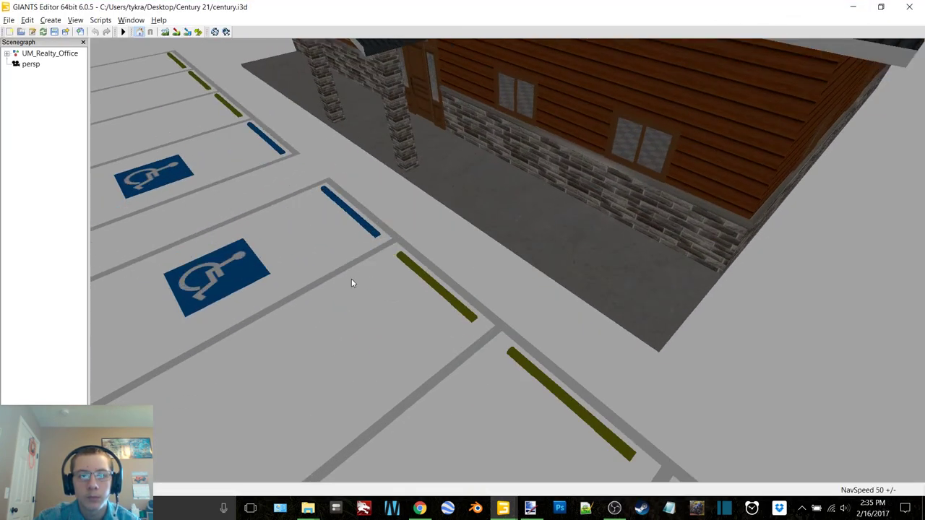
scroll(424, 277, "up", 4)
left_click_drag(427, 277, 410, 221, "alt")
scroll(433, 232, "up", 5)
middle_click_drag(410, 221, 463, 222, "alt")
left_click_drag(462, 222, 369, 233, "alt")
scroll(359, 233, "down", 4)
middle_click_drag(357, 233, 392, 238, "alt")
scroll(391, 238, "up", 1)
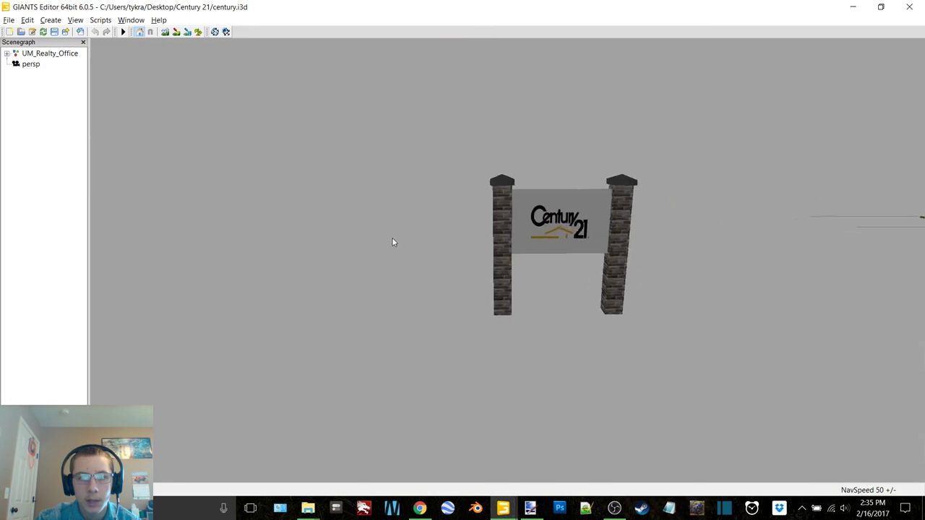
left_click_drag(392, 239, 578, 248, "alt")
scroll(505, 241, "down", 4)
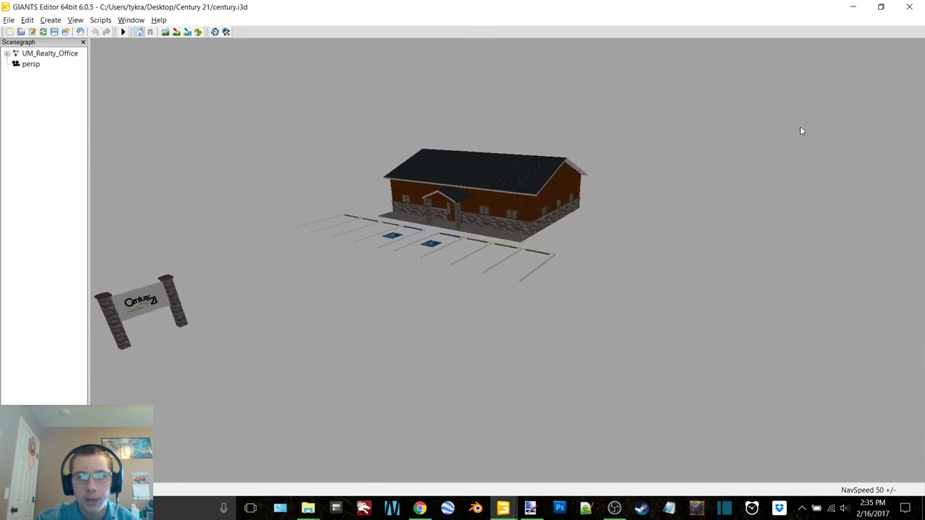
left_click(921, 5)
left_click(497, 254)
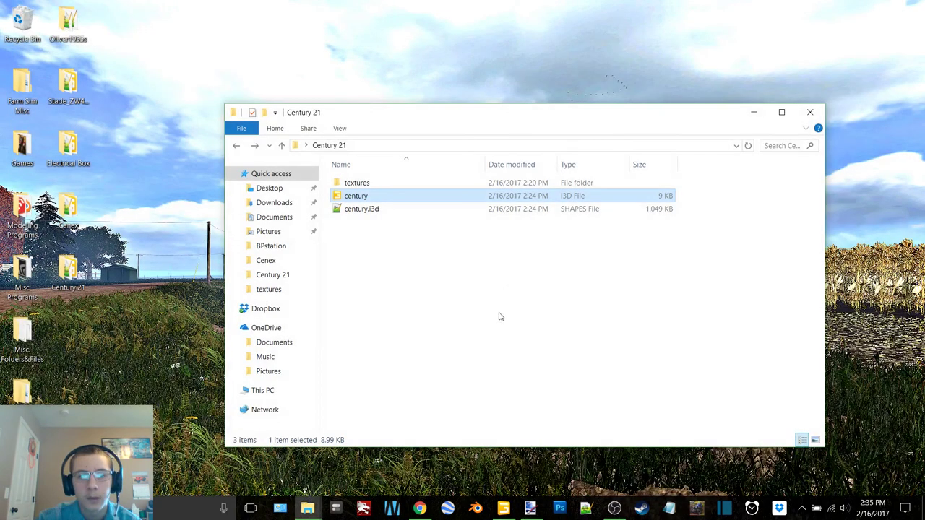
Close paint.net, the browser, and the textures, Century 21 and Cenex folder windows.
left_click(538, 517)
left_click(920, 3)
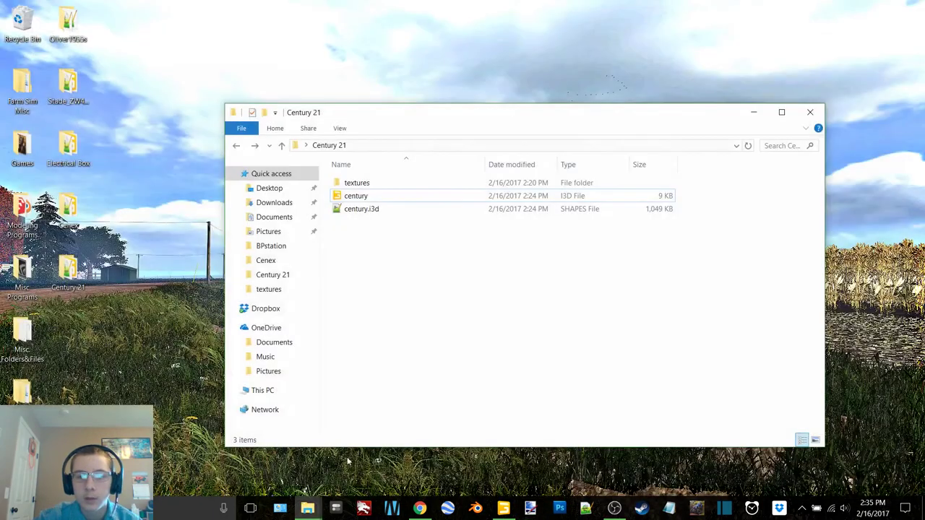
left_click(420, 508)
left_click(857, 6)
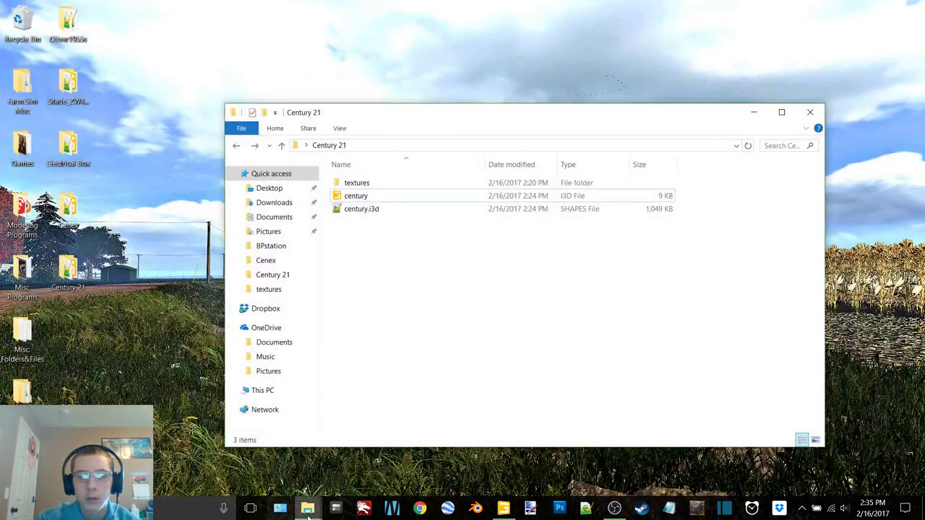
mouse_move(308, 513)
left_click(358, 418)
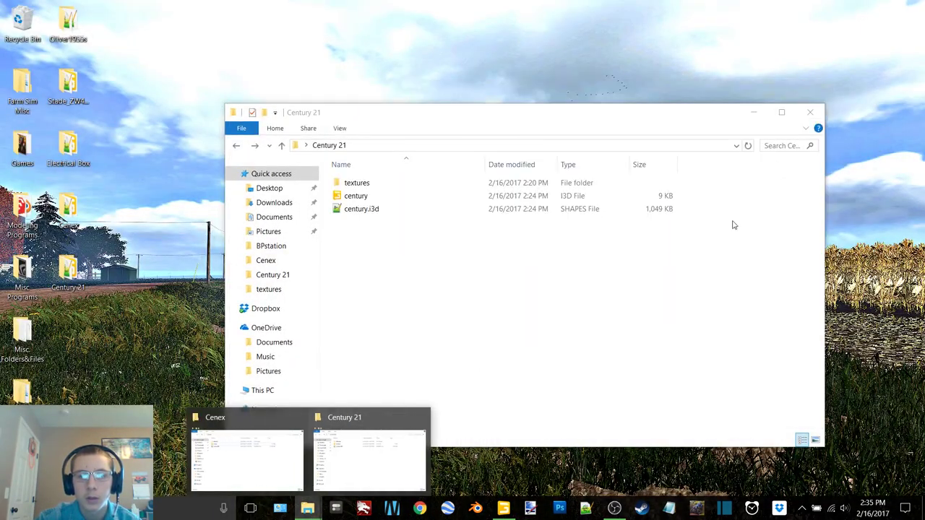
left_click(810, 113)
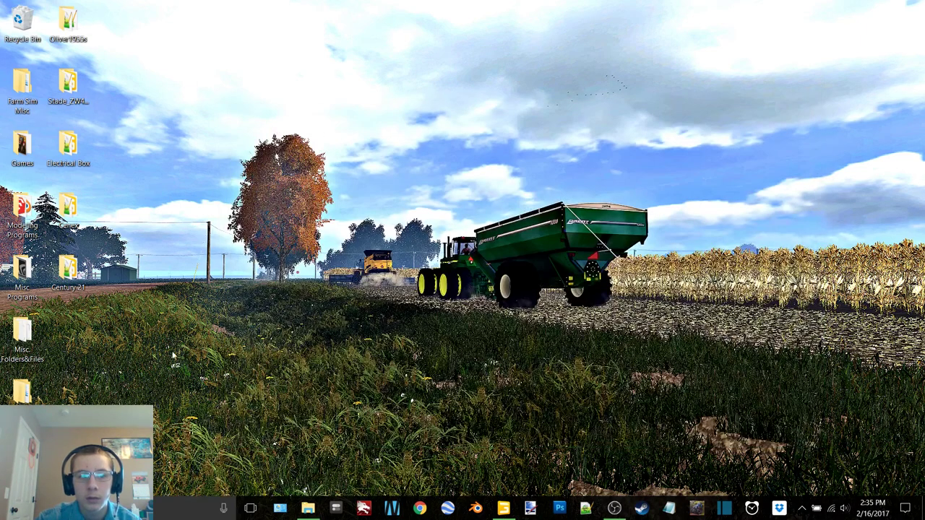
left_click(319, 504)
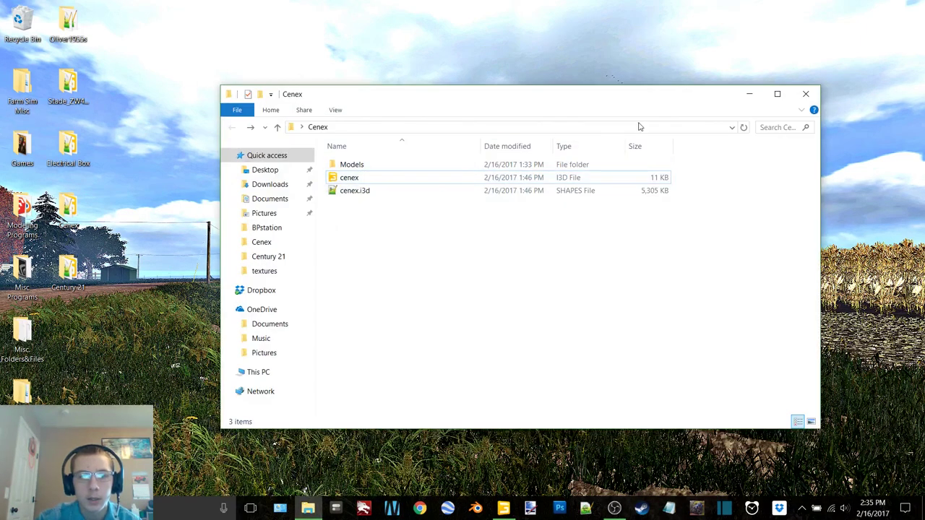
left_click(808, 93)
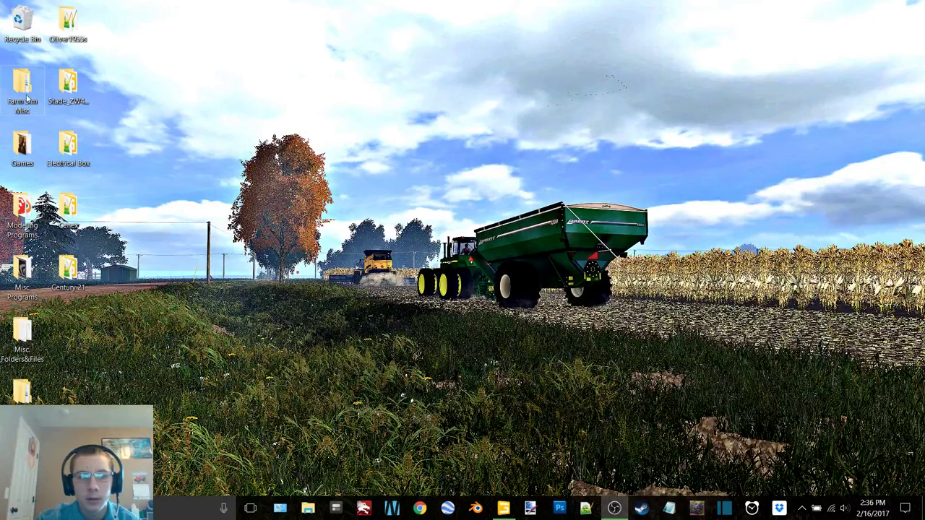
Move the Cenex and Century 21 folders from the desktop into the Models folder of the Eastern Dakota Farms map in Mod WIP Stuff.
double_click(45, 393)
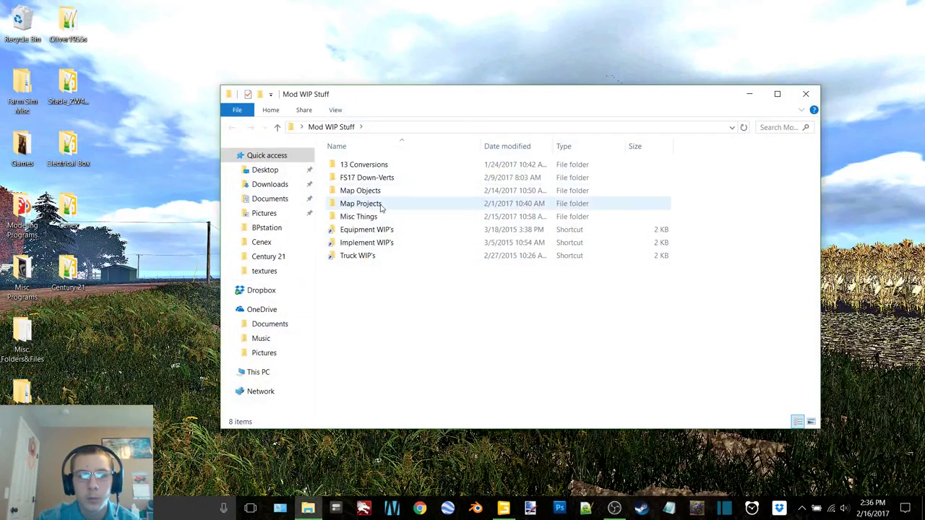
double_click(381, 204)
double_click(376, 178)
double_click(347, 165)
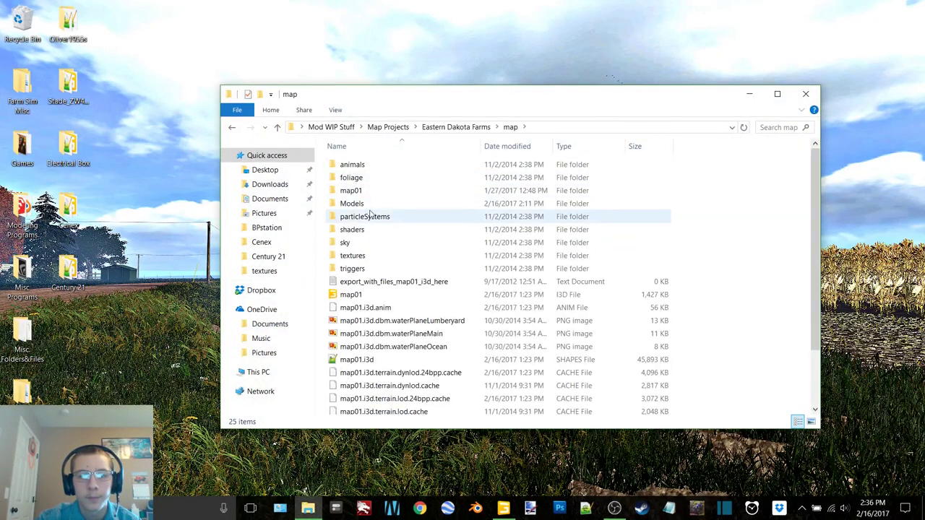
double_click(353, 203)
left_click(82, 248)
left_click_drag(81, 244, 485, 306)
left_click(751, 98)
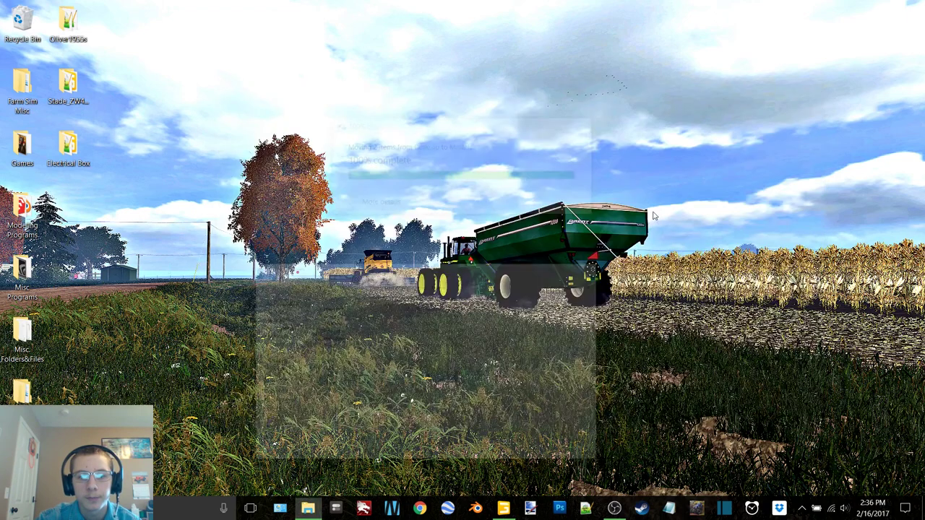
Switch to the Eastern Dakota Farms map in GIANTS Editor and import the century i3d file from Models/Century 21.
left_click(503, 508)
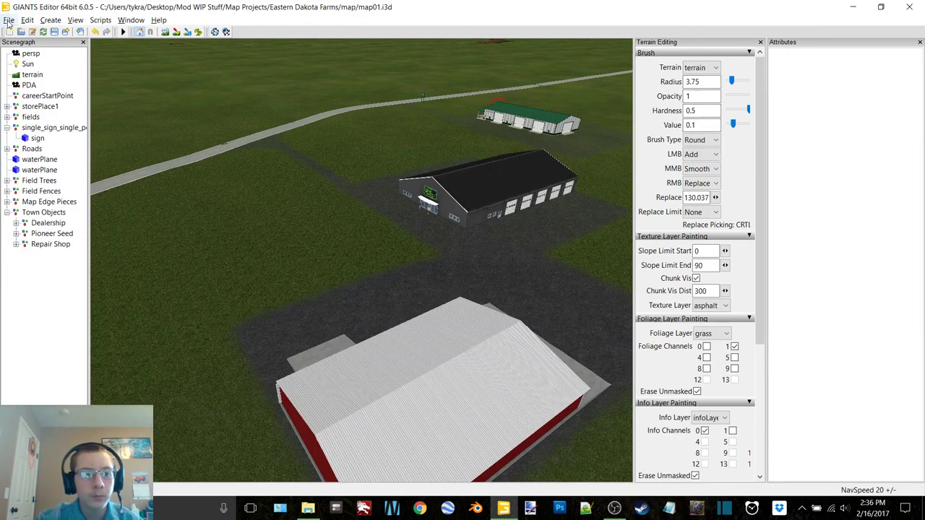
left_click(9, 20)
left_click(33, 94)
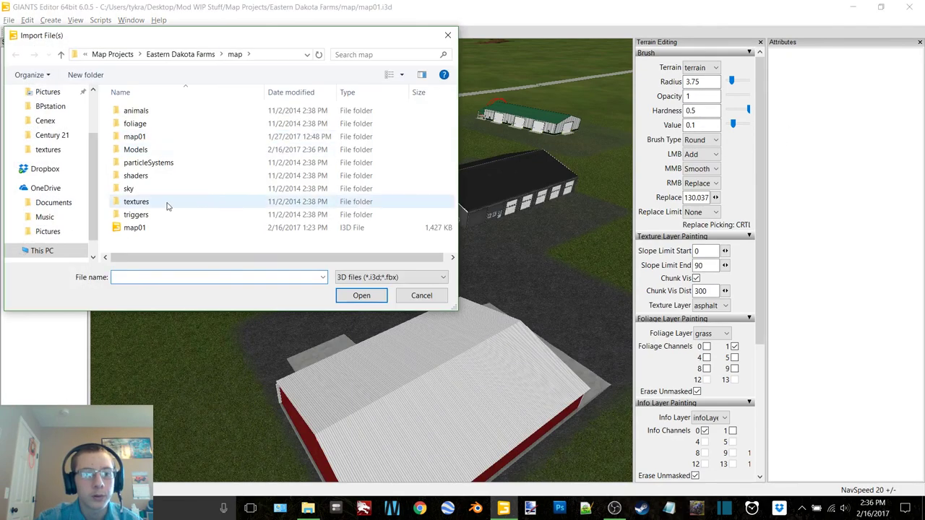
double_click(136, 149)
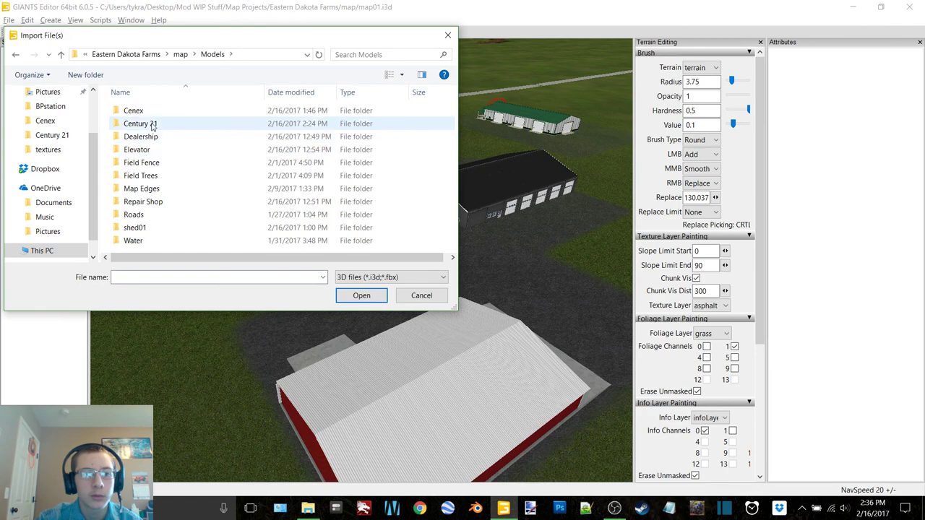
double_click(137, 124)
double_click(151, 127)
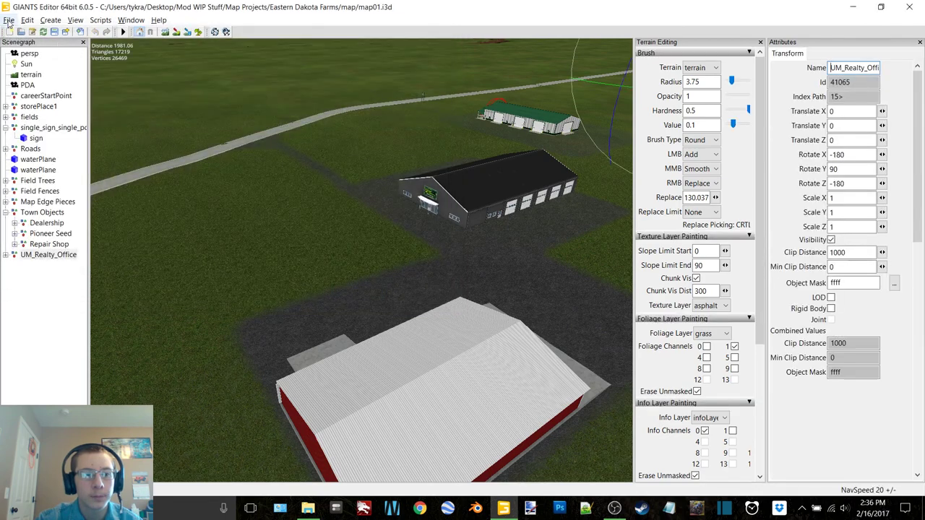
Import the cenex i3d file from the map's Models/Cenex folder.
left_click(9, 20)
left_click(30, 94)
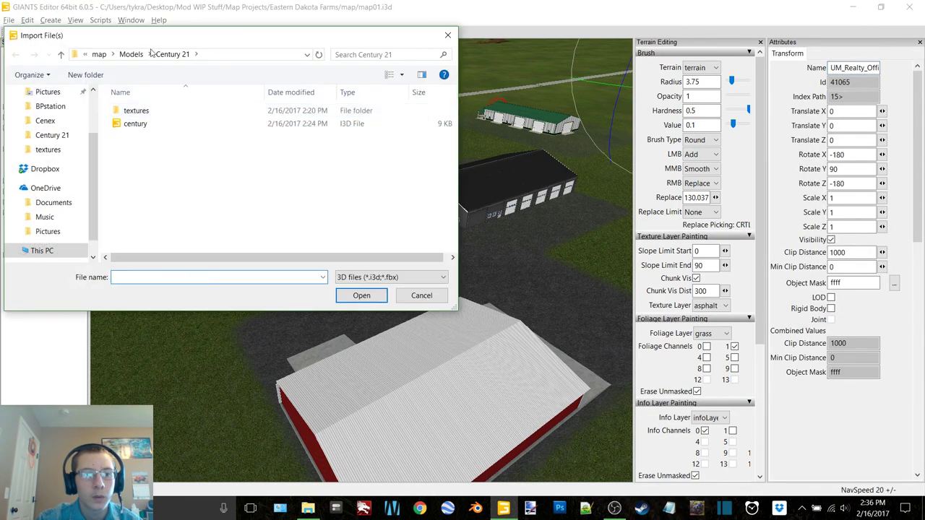
left_click(131, 54)
double_click(136, 111)
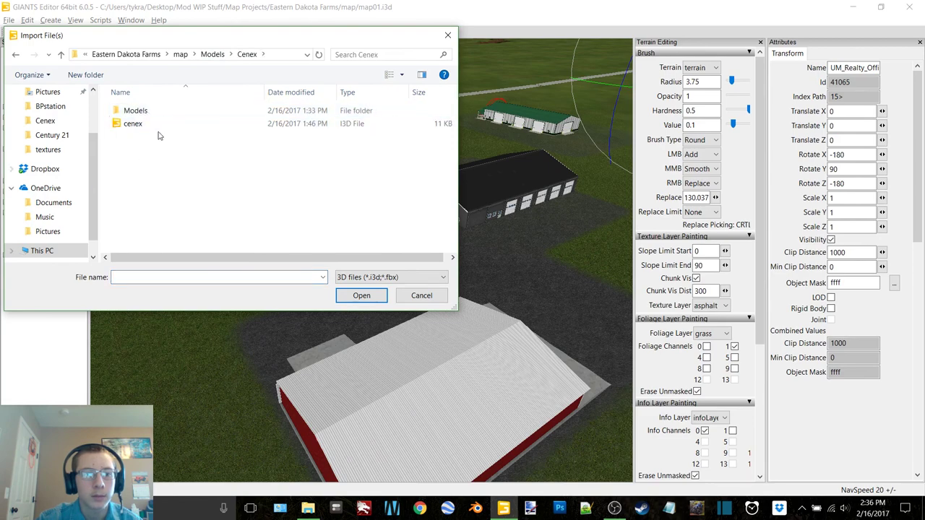
double_click(137, 124)
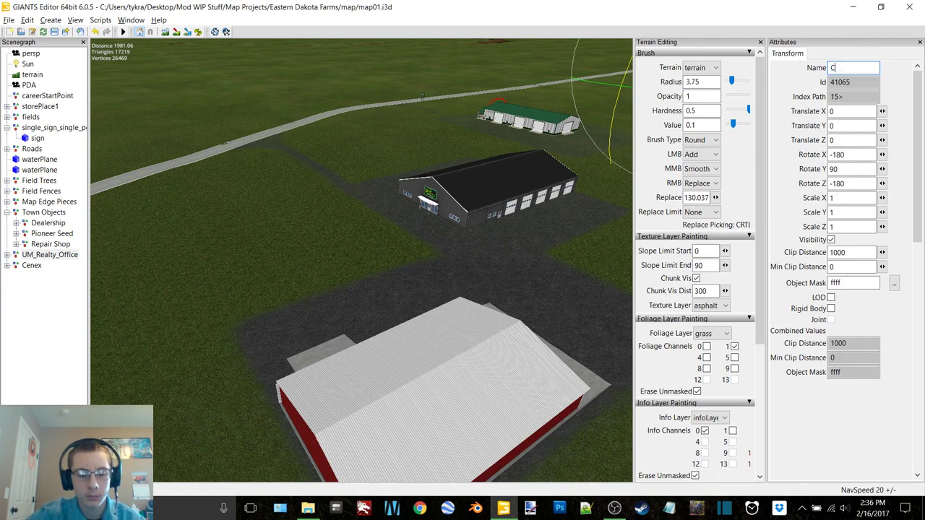
Rename UM_Realty_Office to Century 21 and move it together with Cenex into the Town Objects group.
type("21")
key("Return")
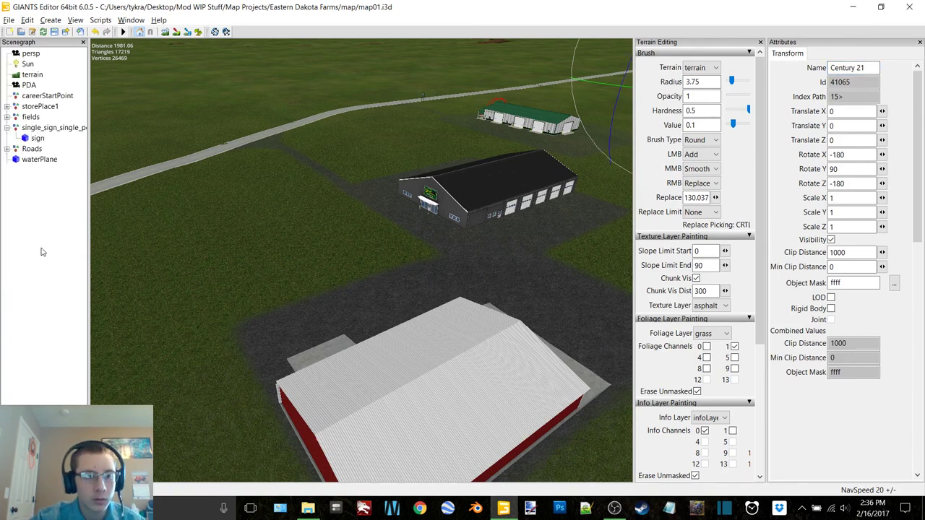
left_click(33, 214)
key("ctrl+v")
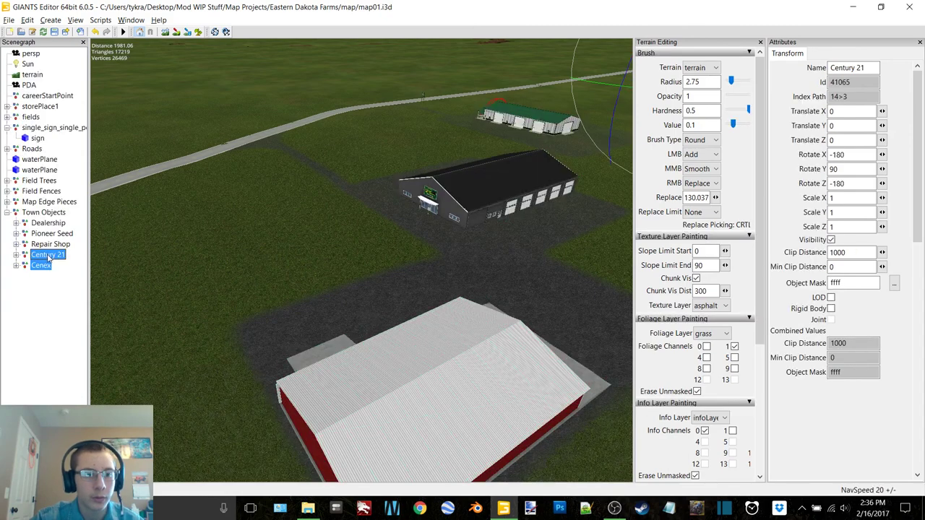
Place the Century 21 office on the open grass beyond the red-walled shed, at about X 504.6, Y 130.5, Z 1225.5.
left_click_drag(312, 143, 446, 157, "alt")
middle_click_drag(446, 158, 542, 198, "alt")
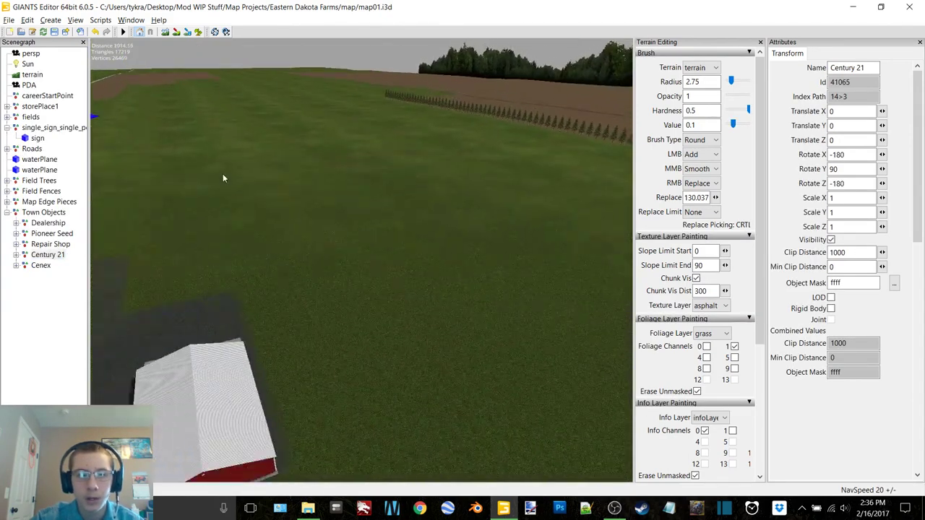
middle_click_drag(222, 178, 538, 318, "alt")
right_click_drag(537, 318, 433, 179)
left_click_drag(432, 176, 439, 209, "alt")
key("ctrl+b")
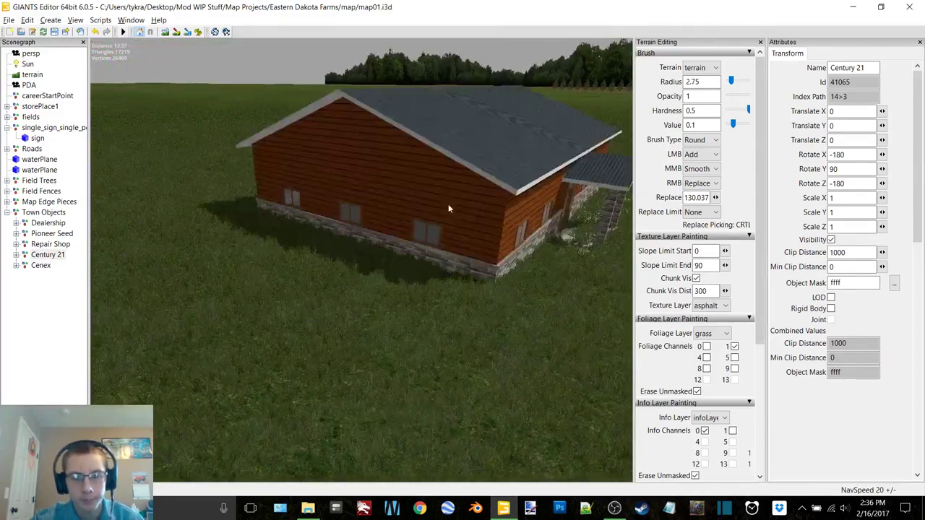
left_click(464, 146)
left_click(463, 151)
Set the Century 21 office's Y rotation to 0 and shift the building along X to about 550.17.
right_click_drag(464, 150, 426, 257)
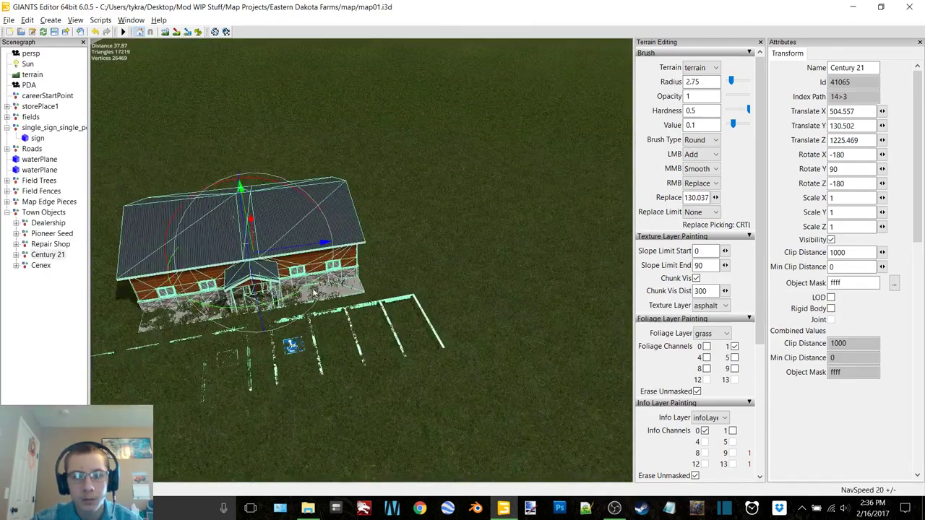
left_click_drag(309, 292, 249, 308)
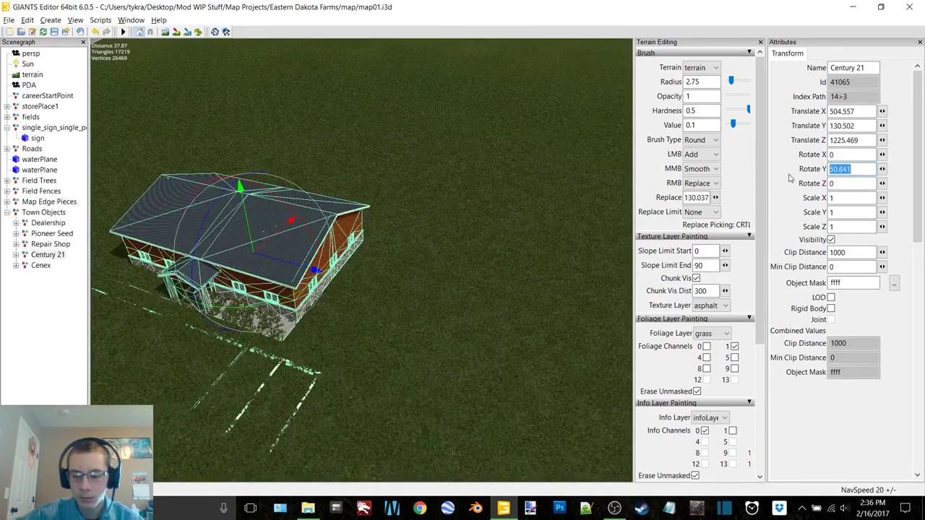
type("0")
key("Return")
left_click_drag(296, 270, 391, 262)
middle_click_drag(391, 266, 192, 259)
left_click_drag(346, 307, 433, 463)
Lower the Century 21 office to a Y translation of about 129.16 so its stone base meets the grass.
middle_click_drag(311, 350, 372, 231, "alt")
scroll(328, 267, "up", 5)
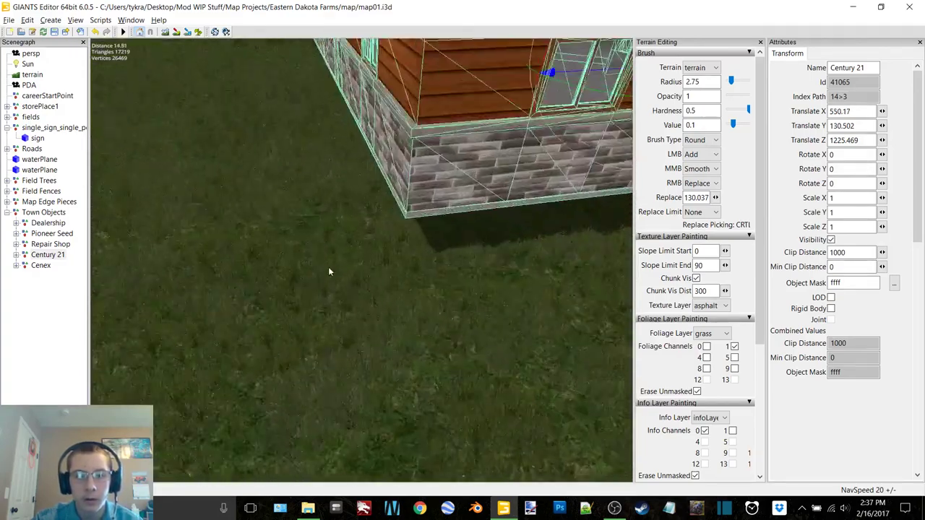
left_click_drag(329, 267, 445, 164, "alt")
left_click_drag(465, 117, 495, 152)
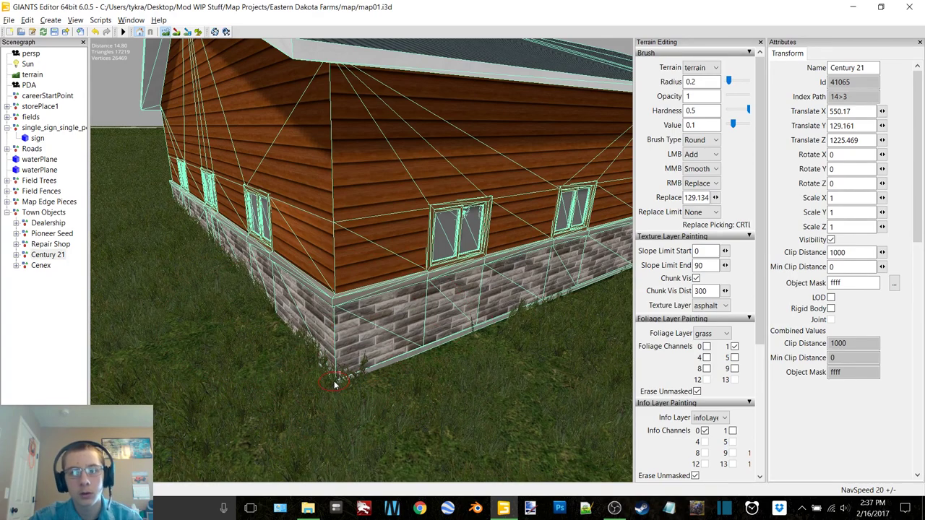
Enlarge the terrain sculpting brush to a radius of about 9.2 and set its replace height to 129.1.
scroll(388, 293, "down", 6)
middle_click_drag(412, 294, 436, 280, "alt")
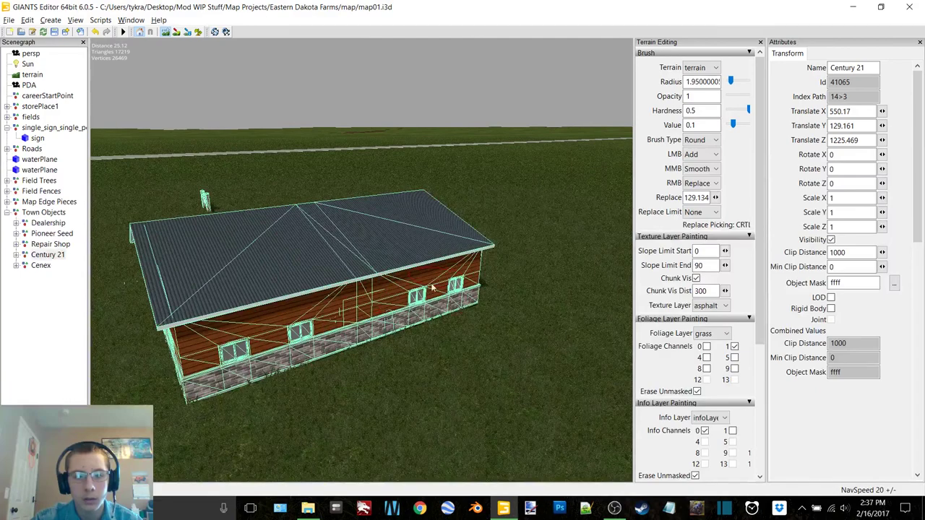
mouse_move(418, 319)
left_mouse_down("alt")
mouse_move(424, 265)
mouse_move(351, 314)
left_mouse_up("alt")
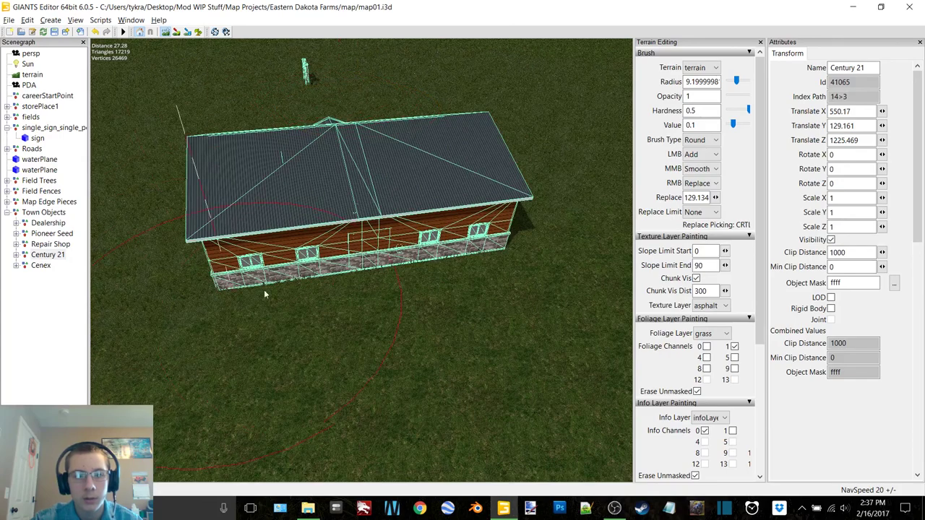
left_click_drag(323, 202, 342, 289, "alt")
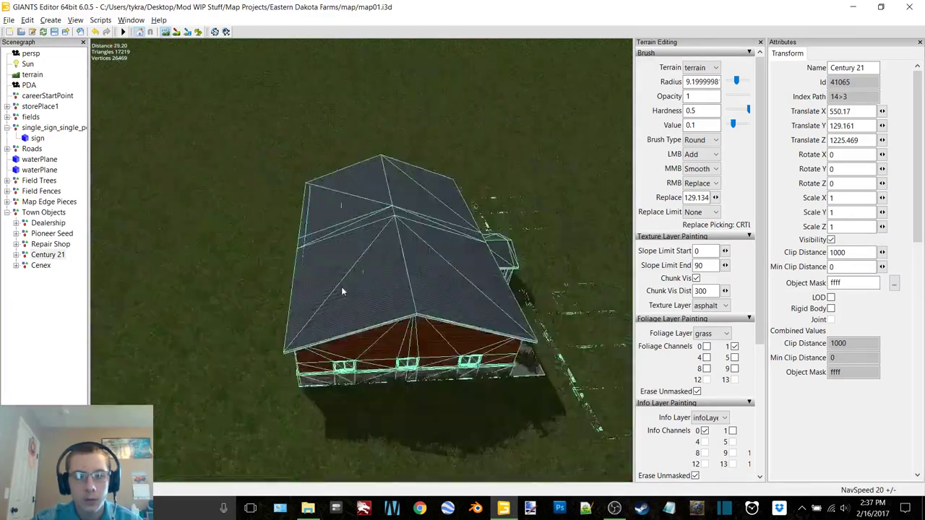
scroll(380, 297, "down", 5)
scroll(382, 300, "up", 5)
left_click_drag(531, 190, 316, 234, "alt")
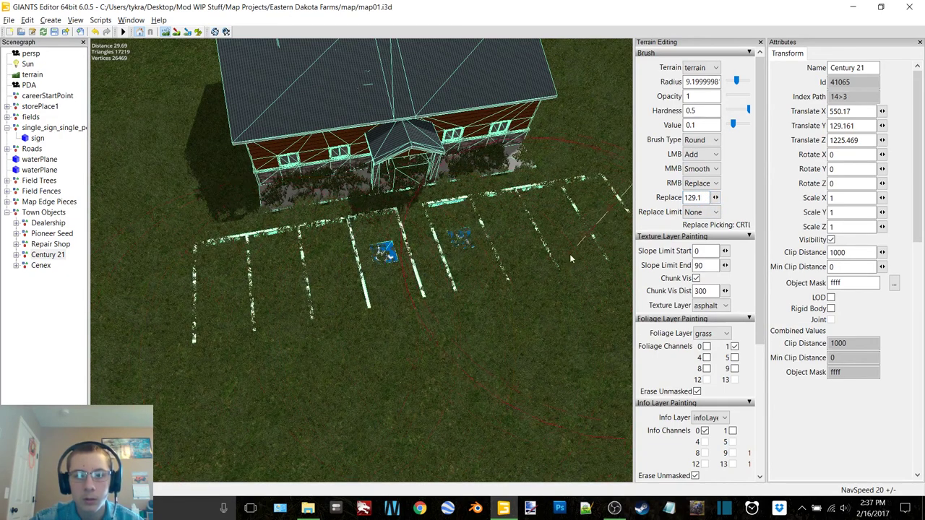
Flatten the ground around the Century 21 office, its parking area and its sign to the set replace height.
middle_click_drag(450, 277, 417, 282, "alt")
mouse_move(418, 282)
right_mouse_down("alt")
mouse_move(479, 268)
mouse_move(219, 428)
mouse_move(422, 282)
right_mouse_up("alt")
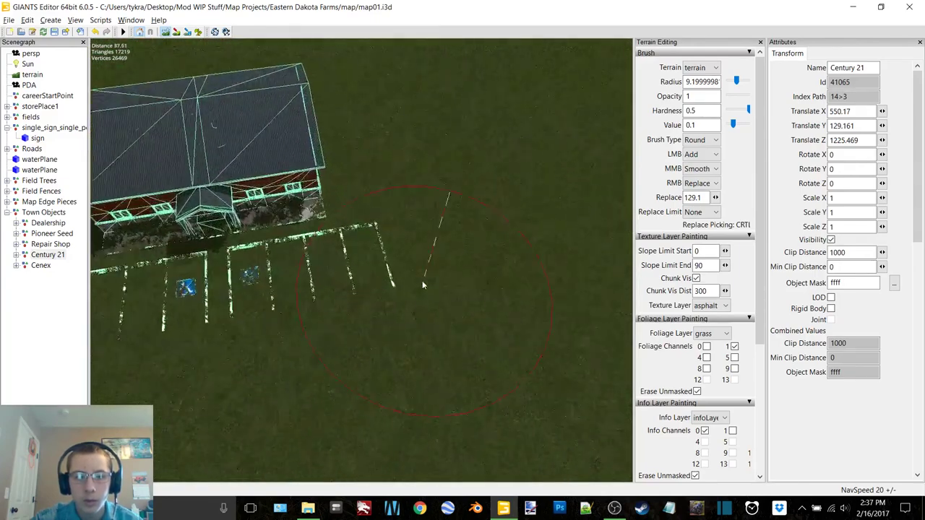
left_click_drag(422, 281, 398, 276, "alt")
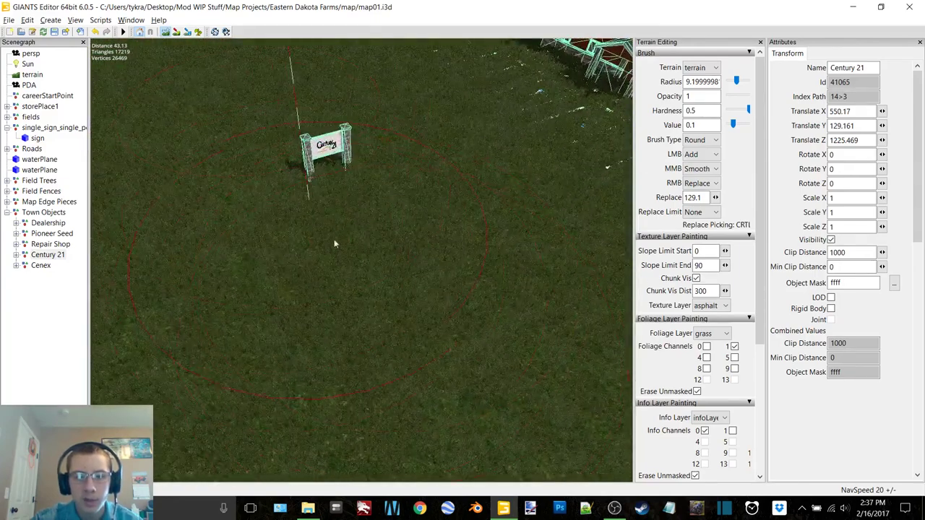
right_click_drag(335, 243, 416, 290)
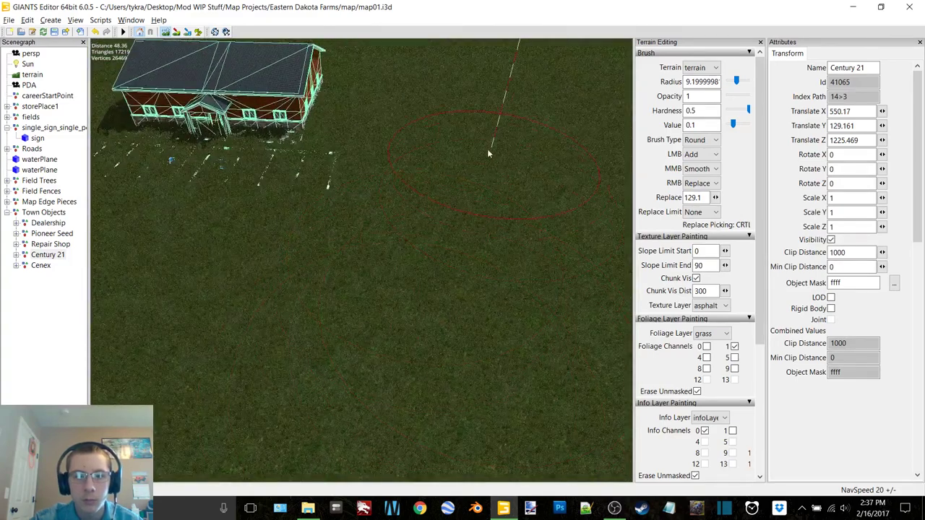
right_click_drag(395, 68, 386, 252)
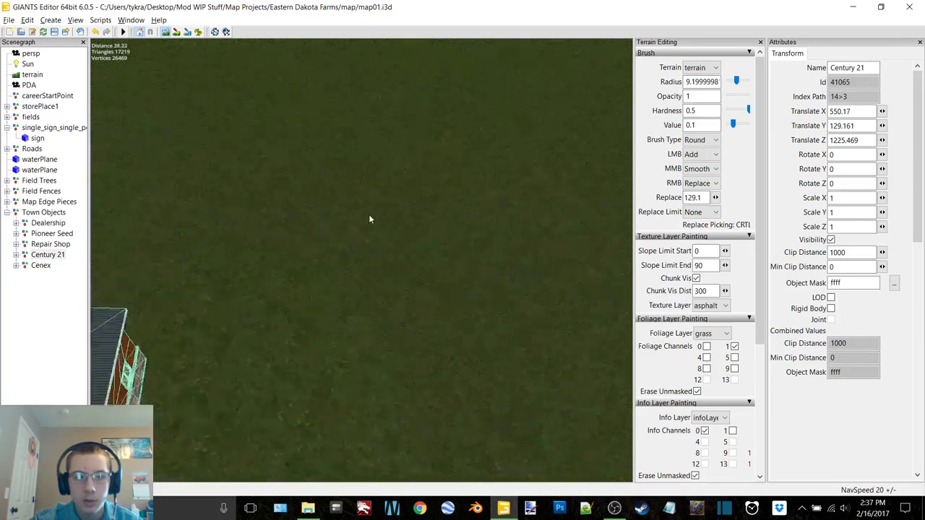
key("f")
mouse_move(416, 285)
right_mouse_down()
mouse_move(359, 258)
mouse_move(377, 377)
right_mouse_up()
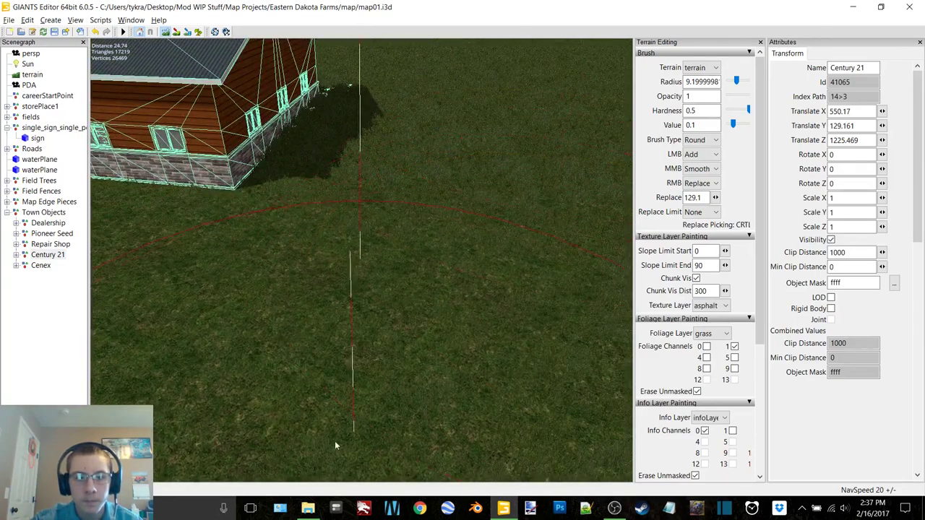
left_click_drag(465, 280, 420, 303, "alt")
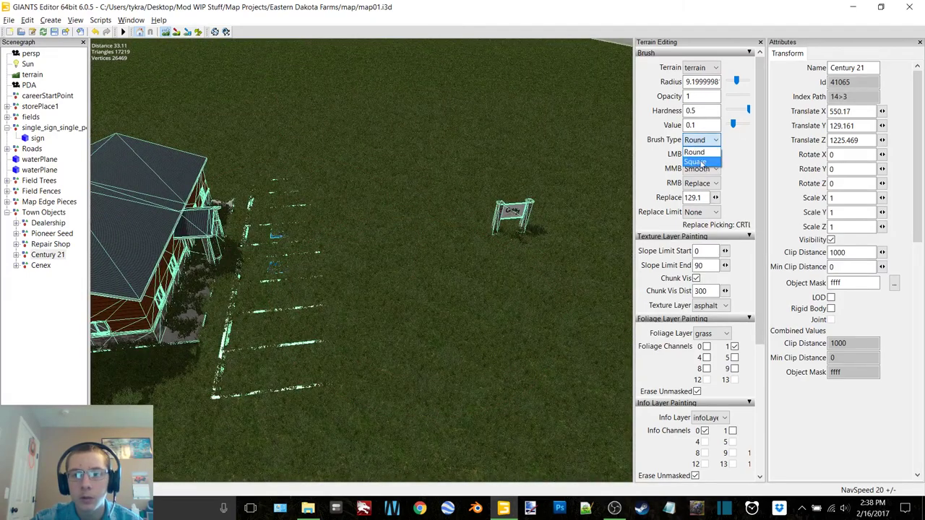
Change the brush type to Square and select the Sign object inside the Century 21 group.
middle_click_drag(424, 227, 405, 221, "alt")
right_click(393, 224)
left_click(422, 230)
left_click(398, 224)
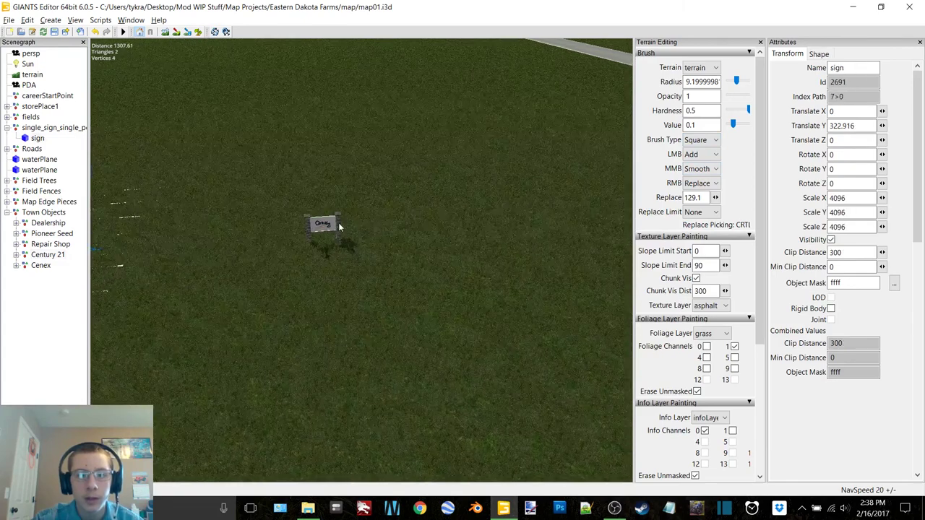
double_click(44, 256)
left_click(48, 265)
Move the Century 21 sign away from the office toward the road, to an X translation of about -91.35.
left_click_drag(455, 227, 258, 217, "alt")
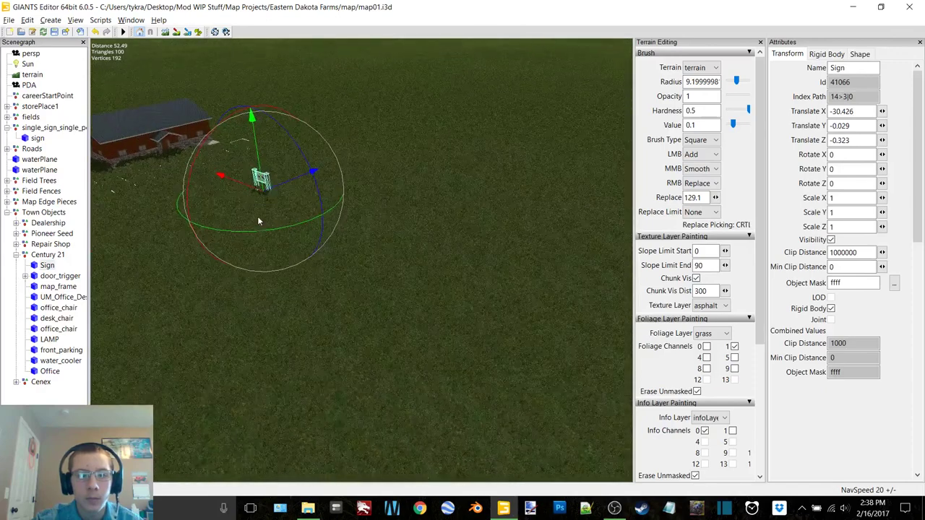
left_click_drag(222, 179, 723, 370)
left_click_drag(528, 242, 406, 232, "alt")
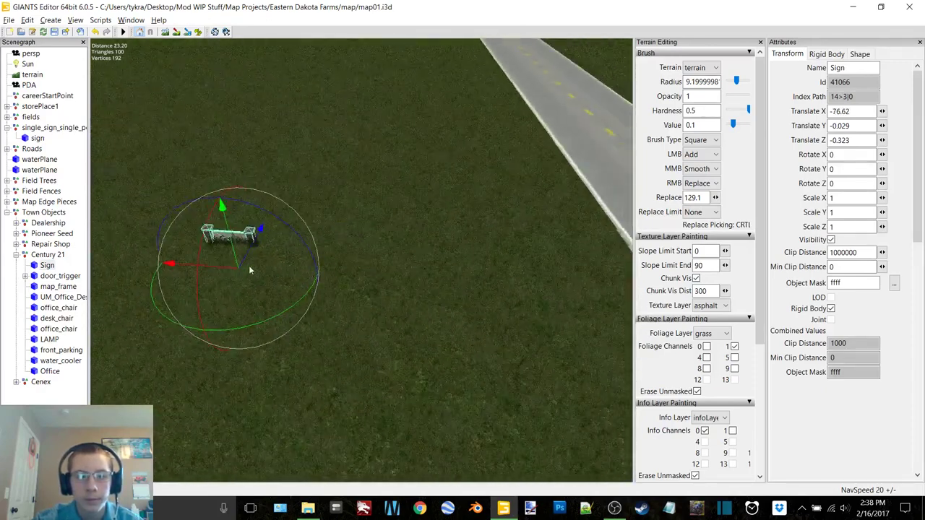
left_click_drag(231, 266, 475, 300)
right_click_drag(476, 304, 419, 246)
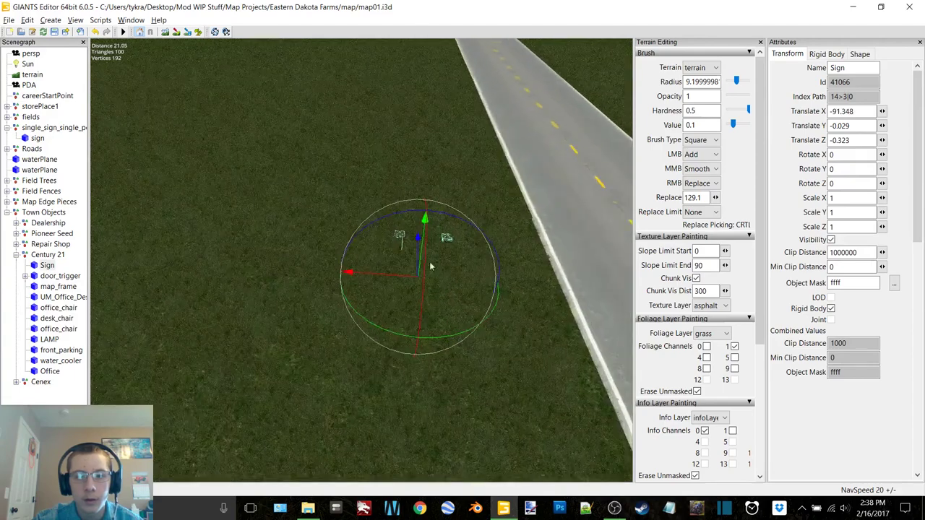
Shift the sign to about Z -10.75, raise it to about Y 2.43, and collapse the Century 21 group.
left_click_drag(422, 231, 394, 472)
left_click_drag(307, 217, 343, 257, "alt")
right_click_drag(342, 257, 343, 200)
right_click_drag(461, 180, 404, 163, "alt")
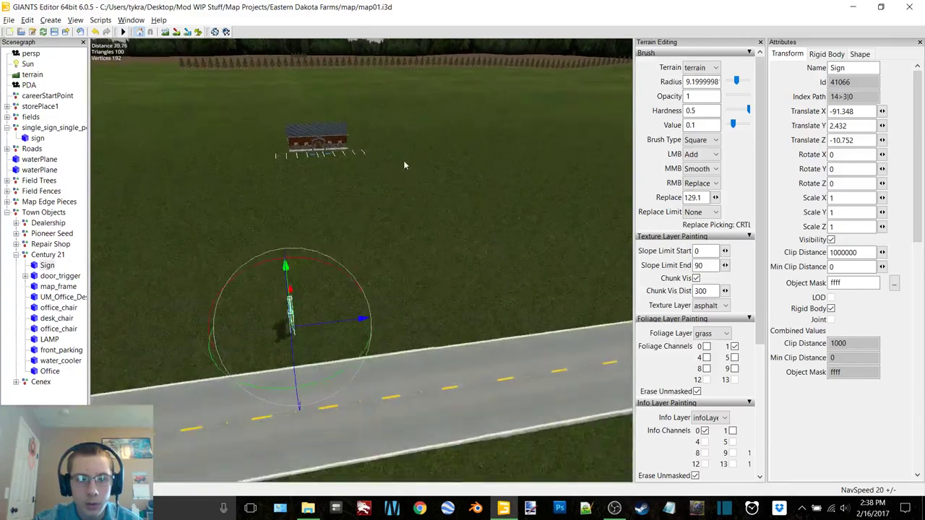
middle_click_drag(404, 163, 384, 167, "alt")
left_click_drag(383, 167, 398, 170, "alt")
double_click(45, 256)
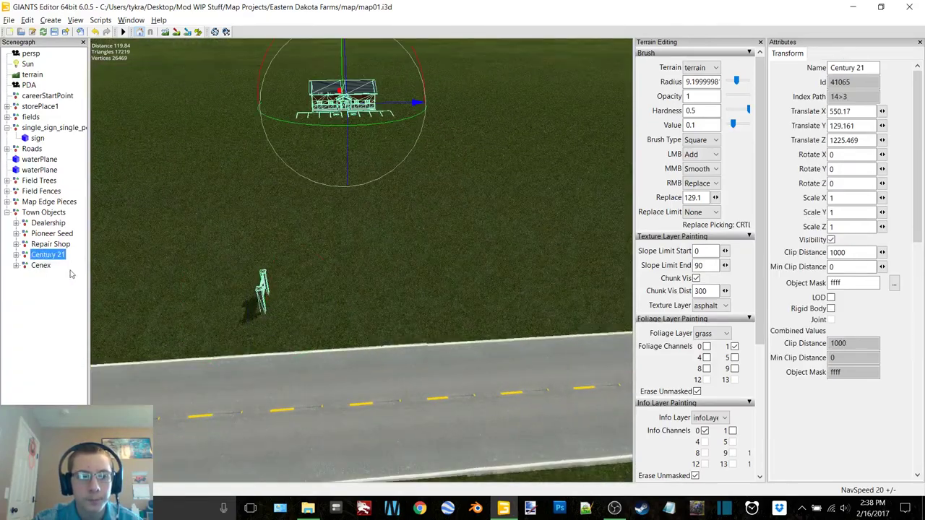
Set the brush radius to 2, activate terrain texture painting, and paint an asphalt strip from the road beside the Century 21 sign toward the office.
left_click(551, 160)
left_click_drag(685, 82, 718, 82)
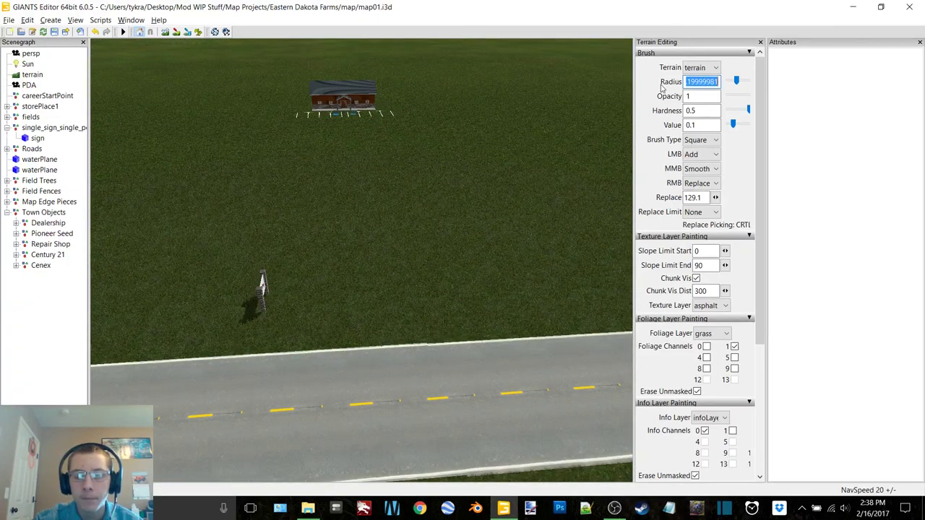
type("2")
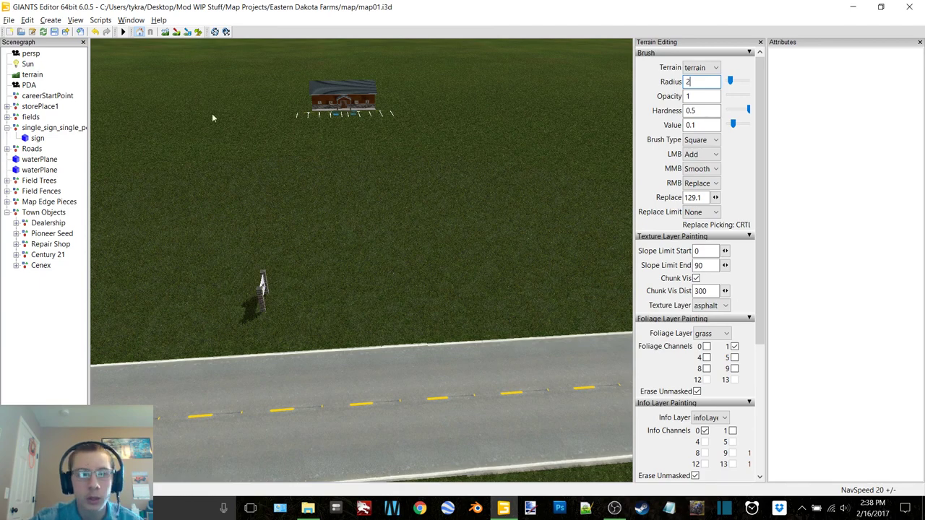
left_click(176, 32)
middle_click_drag(359, 218, 340, 240, "alt")
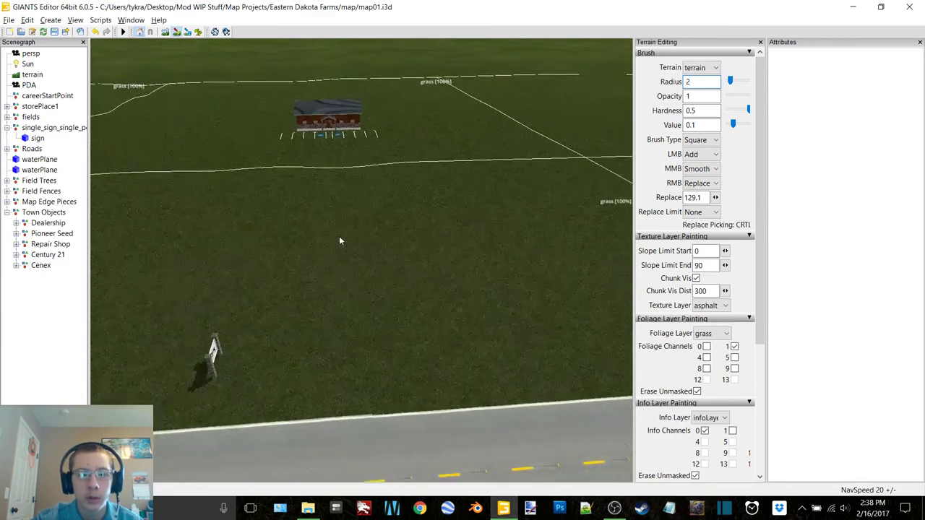
scroll(341, 239, "up", 2)
scroll(330, 255, "down", 3)
left_click_drag(329, 254, 351, 182, "alt")
right_click_drag(350, 182, 358, 230)
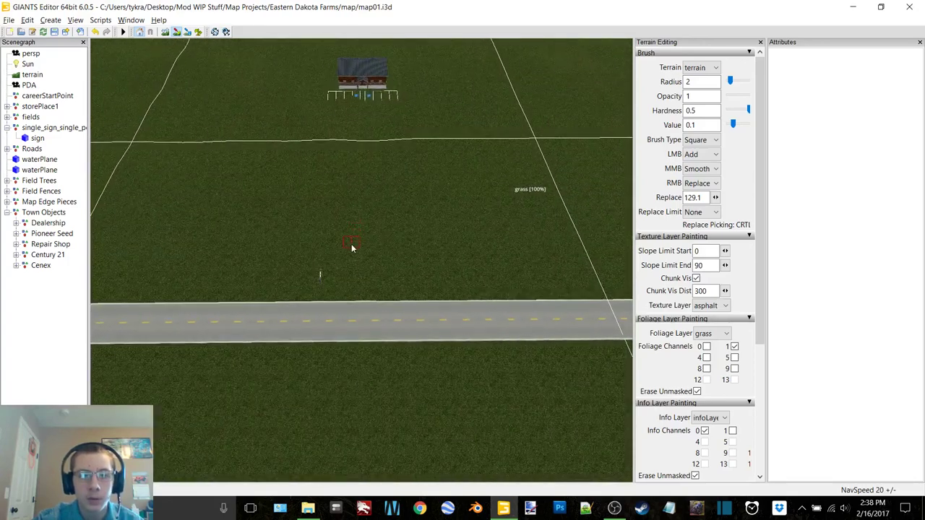
left_click_drag(352, 278, 352, 320)
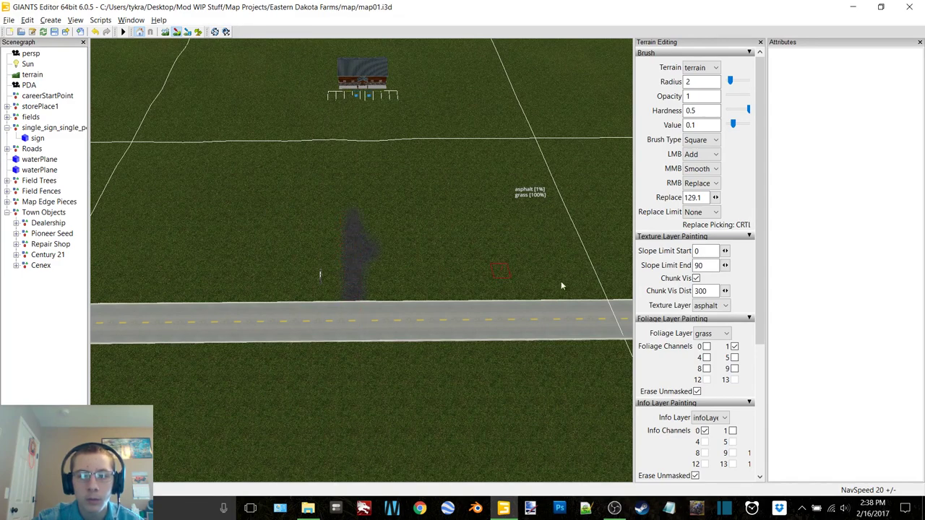
Trim the stray asphalt beside the strip with the grass texture, and extend the asphalt driveway to the office's parking spaces.
left_click(724, 305)
left_click(712, 329)
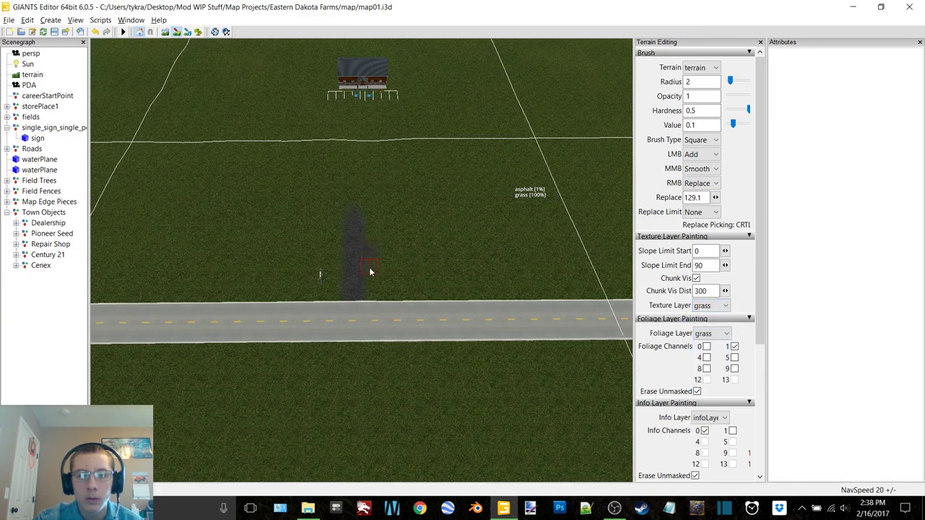
left_click(714, 307)
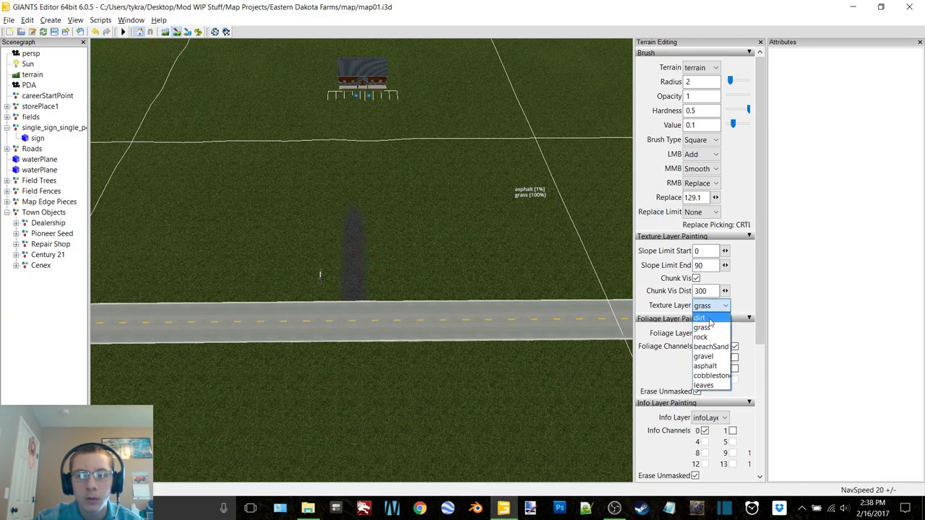
left_click(709, 369)
middle_click_drag(383, 268, 347, 357, "alt")
scroll(437, 231, "up", 3)
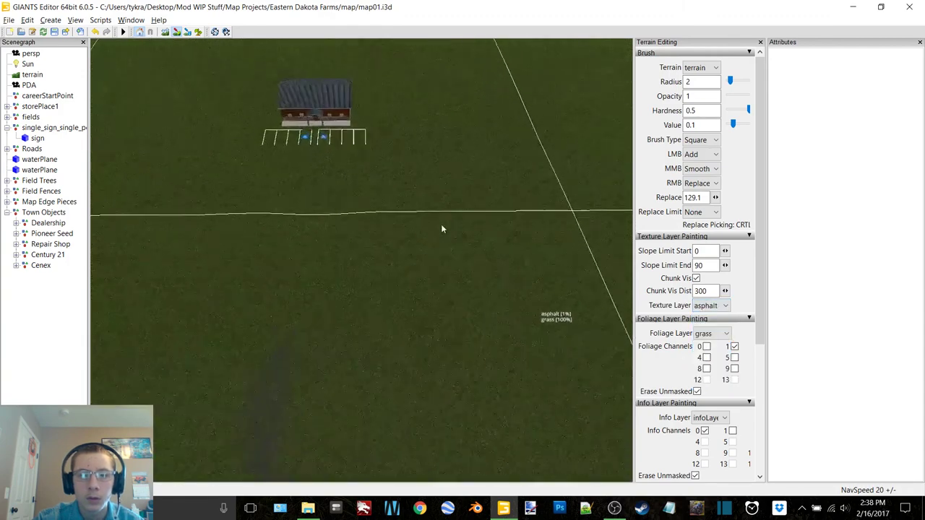
left_click_drag(440, 224, 105, 216, "alt")
scroll(306, 334, "down", 3)
right_click_drag(305, 336, 284, 136)
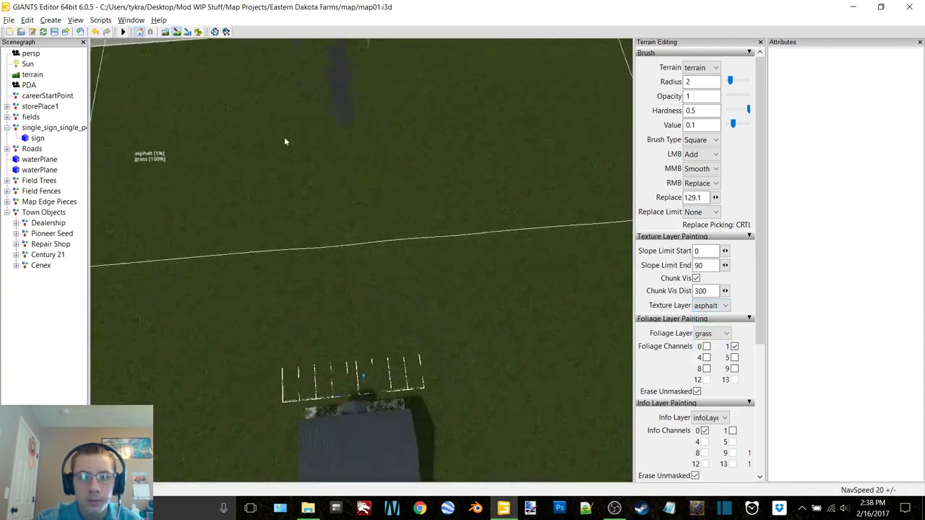
left_click_drag(360, 127, 376, 342)
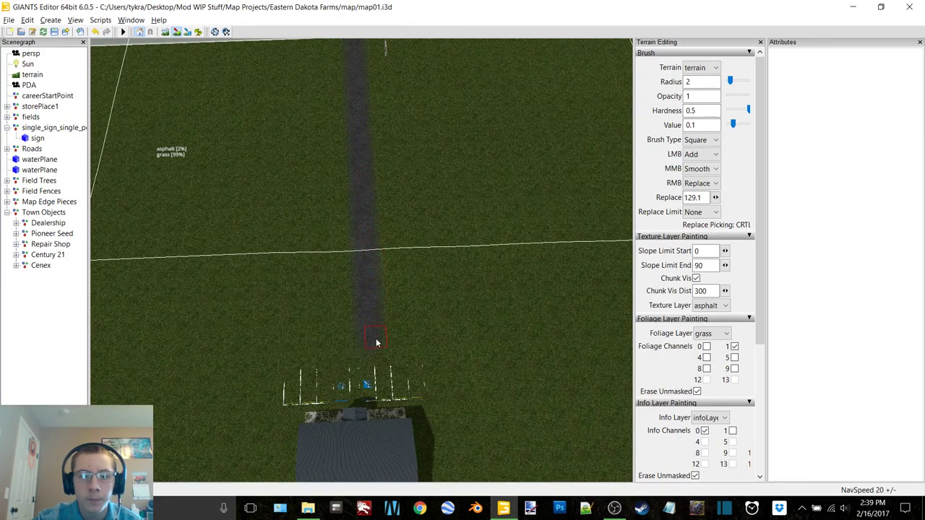
left_click_drag(378, 377, 381, 406)
scroll(366, 342, "down", 5)
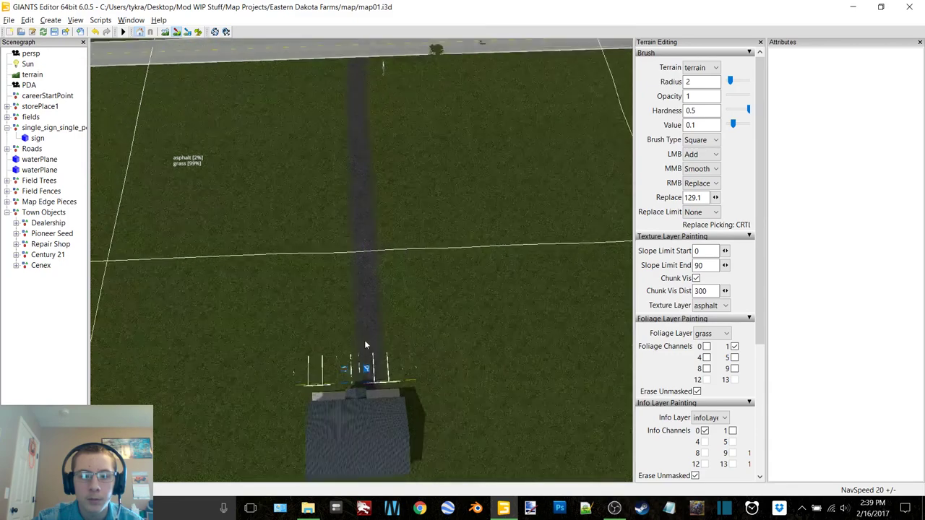
Paint asphalt around the Century 21 office and its parking spaces with a 5.25 brush radius, and trim the uneven side edge with grass.
middle_click_drag(304, 351, 312, 236, "alt")
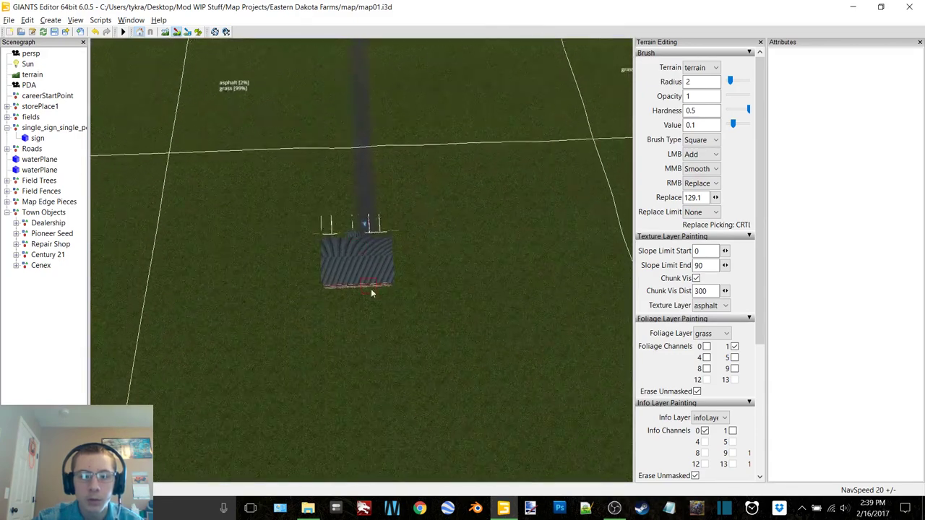
scroll(357, 194, "up", 13)
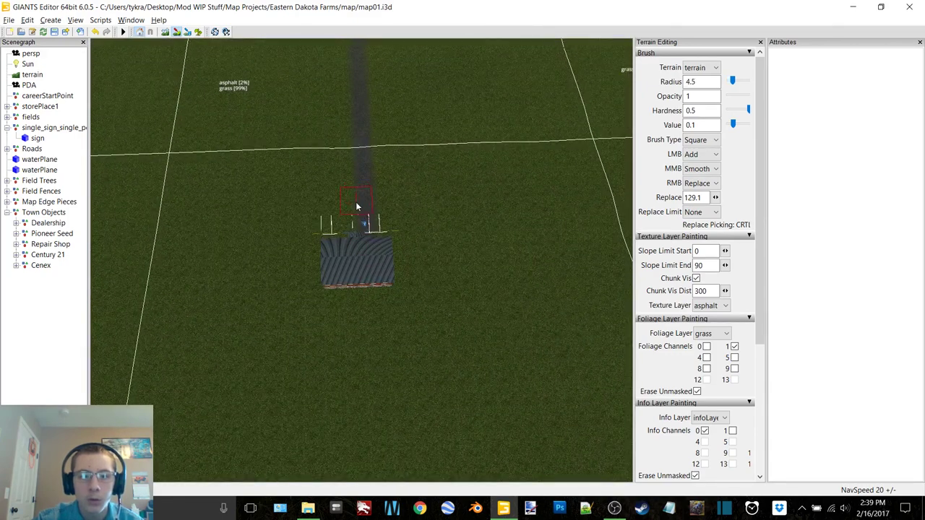
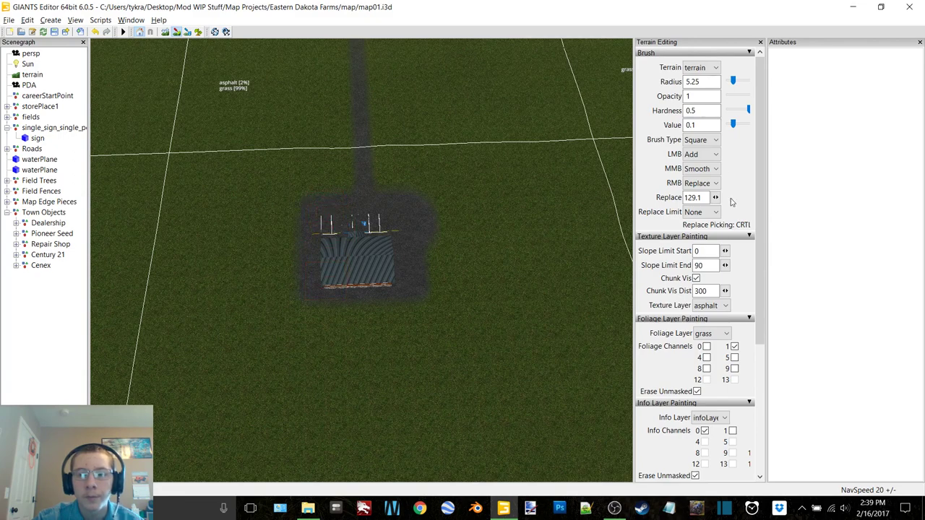
left_click(723, 306)
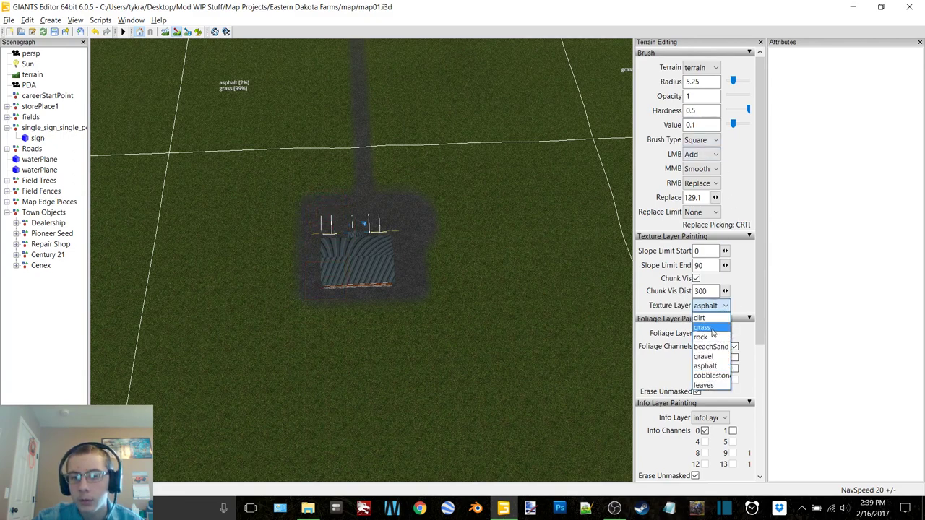
left_click(714, 329)
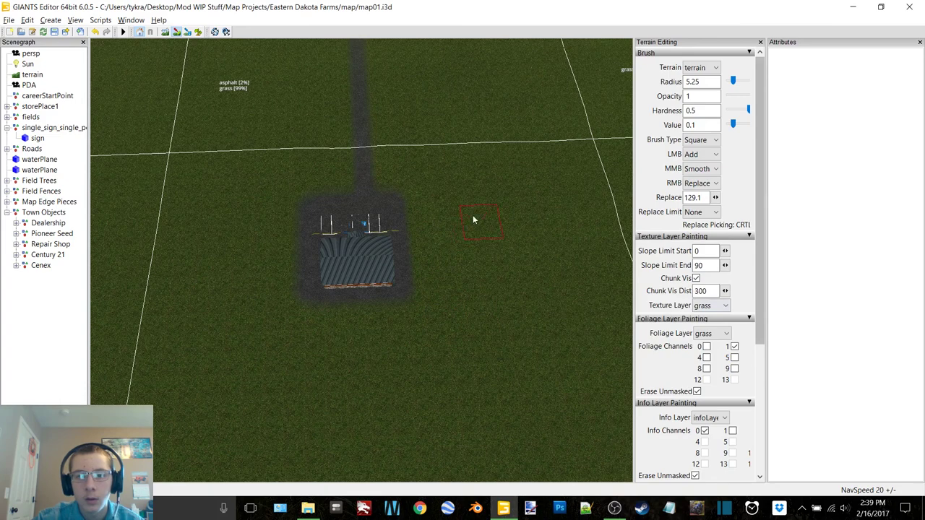
Paint grass over the asphalt driveway between the road and the Century 21 parking area.
mouse_move(473, 215)
middle_mouse_down("alt")
mouse_move(427, 207)
mouse_move(434, 202)
middle_mouse_up("alt")
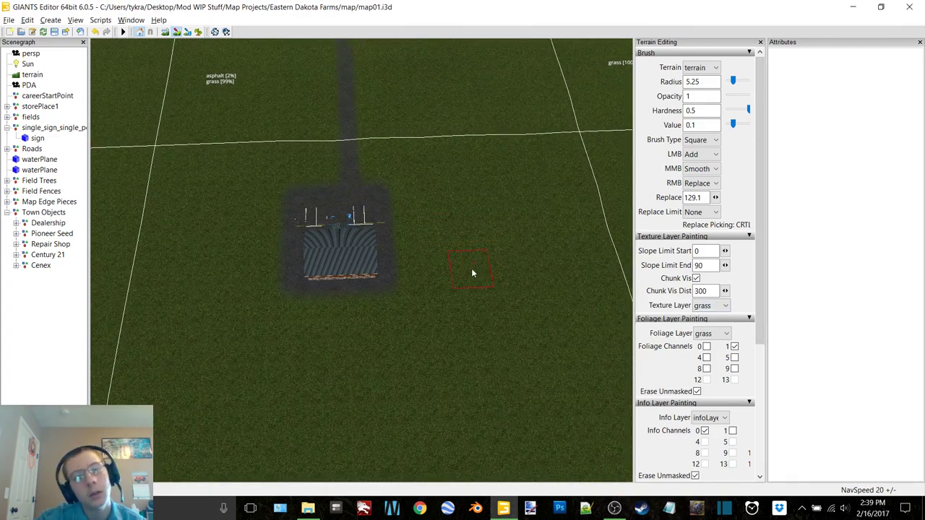
middle_click_drag(451, 181, 377, 182)
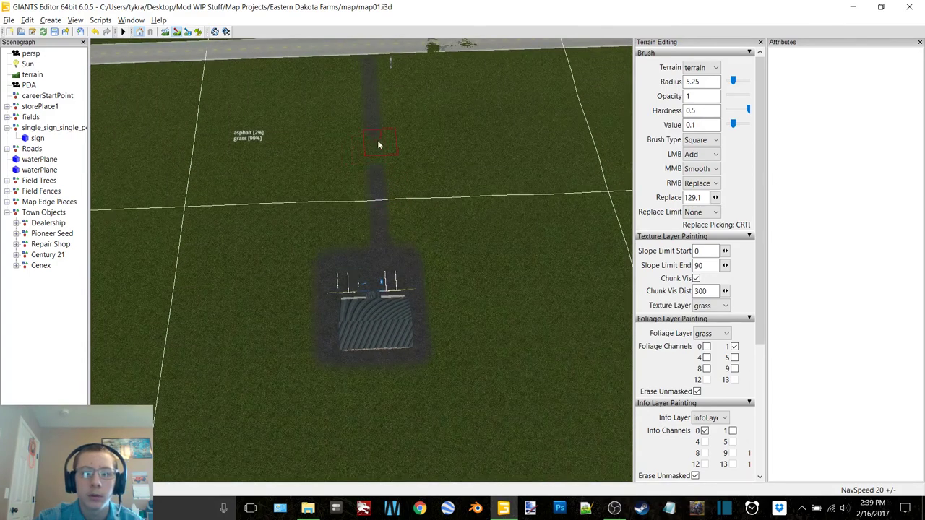
mouse_move(365, 96)
left_mouse_down()
mouse_move(370, 63)
mouse_move(376, 132)
left_mouse_up()
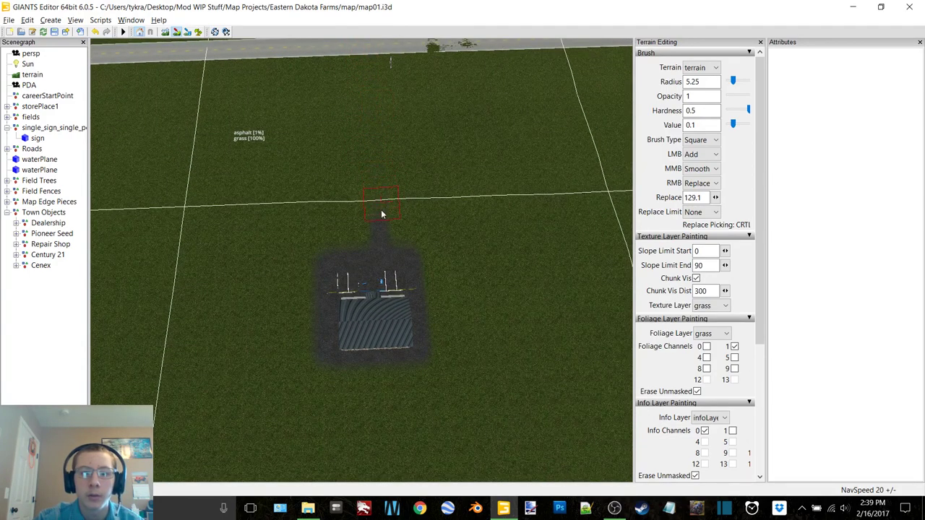
Set the brush radius to 2 and paint an asphalt patch at the road-facing edge of the parking area.
left_click_drag(705, 81, 669, 86)
type("2")
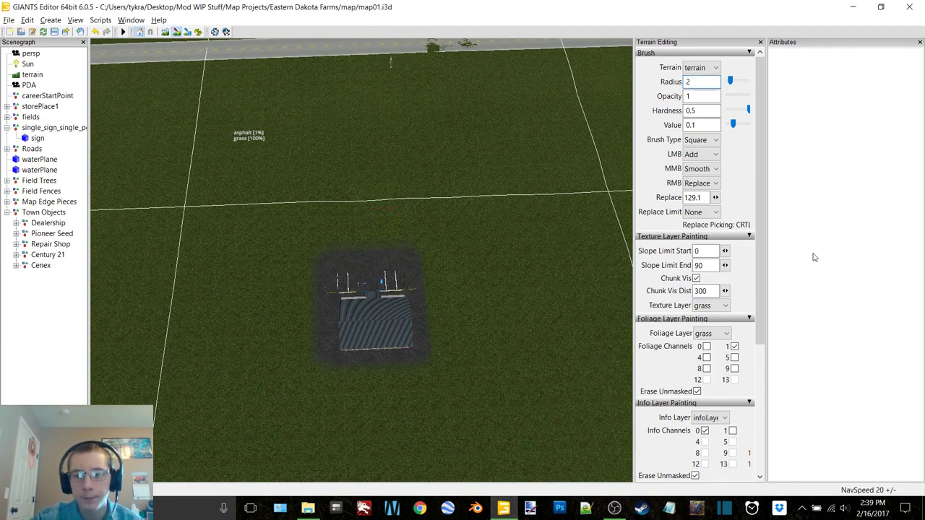
left_click(713, 306)
left_click(712, 363)
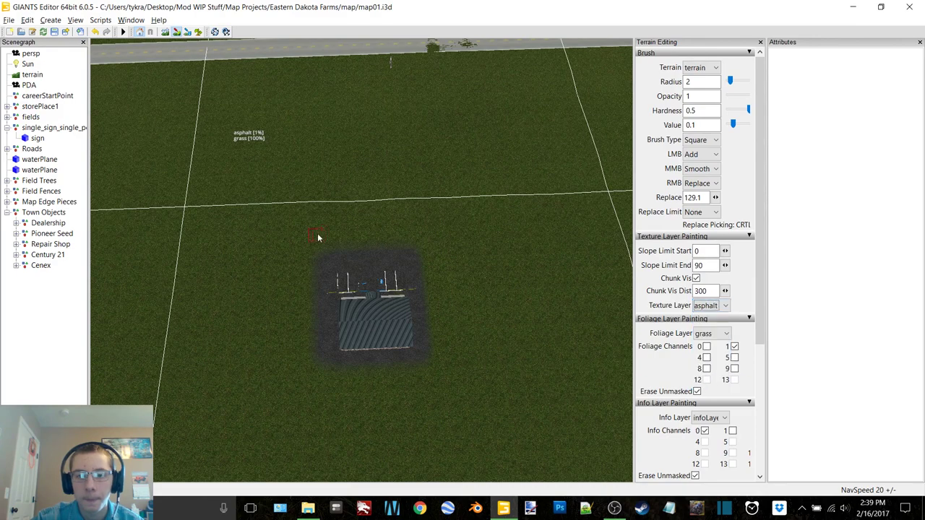
left_click(357, 250)
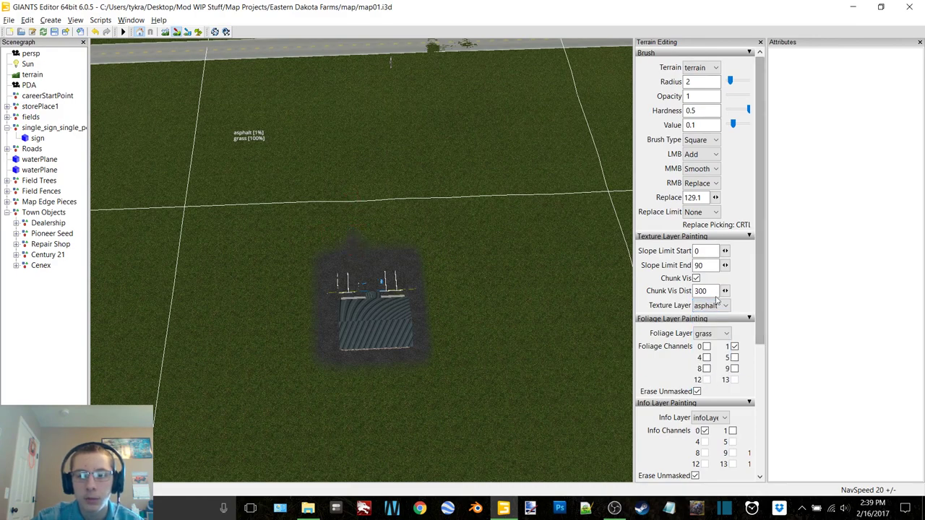
Cover the new asphalt patch at the parking area's road-facing edge with the grass texture.
left_click(713, 306)
left_click(709, 321)
left_click(354, 238)
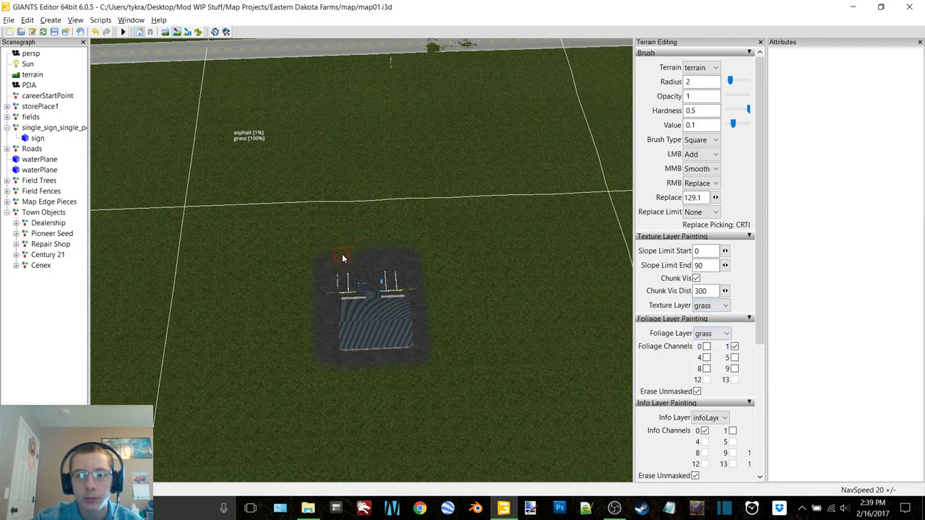
Repair the parking area's edge with asphalt and paint a centred driveway strip partway toward the road.
left_click(719, 305)
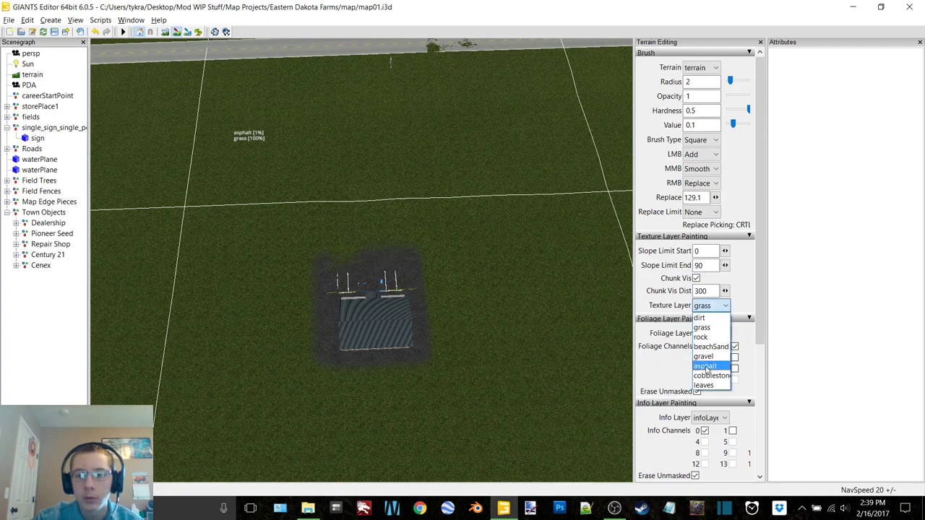
left_click(708, 369)
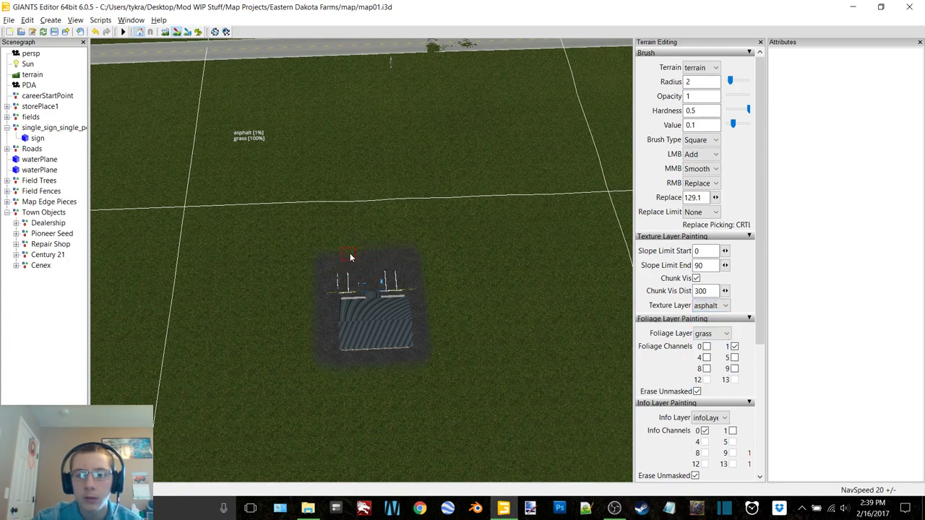
left_click_drag(366, 256, 353, 253)
scroll(378, 274, "up", 1)
scroll(372, 268, "down", 1, "ctrl")
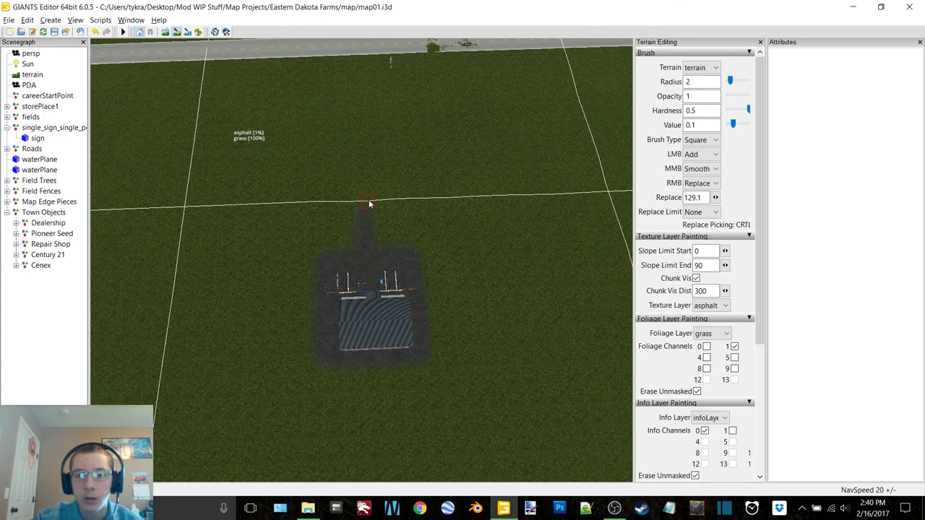
left_click_drag(369, 201, 365, 169)
Continue the asphalt driveway from the end of the strip to the road edge, passing beside the Century 21 sign.
middle_click_drag(367, 210, 396, 261, "alt")
scroll(395, 262, "up", 4)
middle_click_drag(470, 167, 427, 273, "alt")
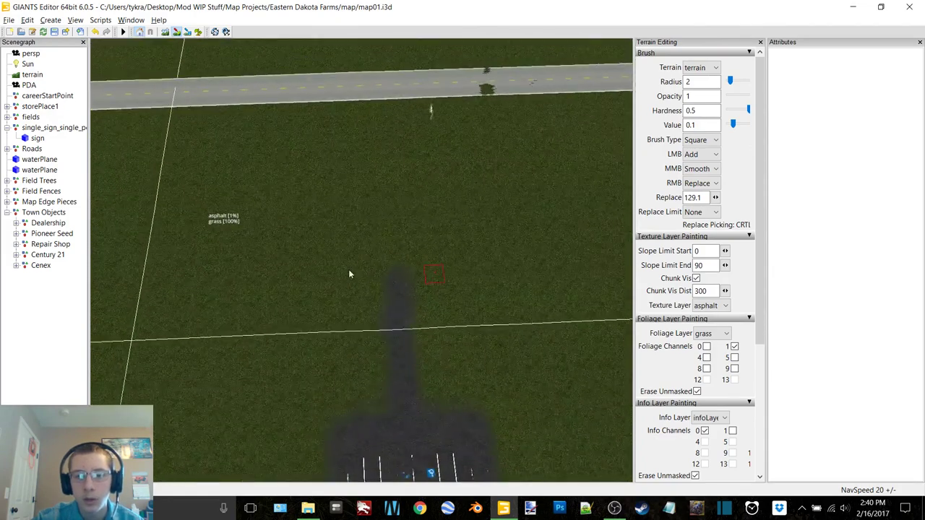
left_click_drag(348, 269, 485, 215, "alt")
right_click_drag(485, 215, 438, 197)
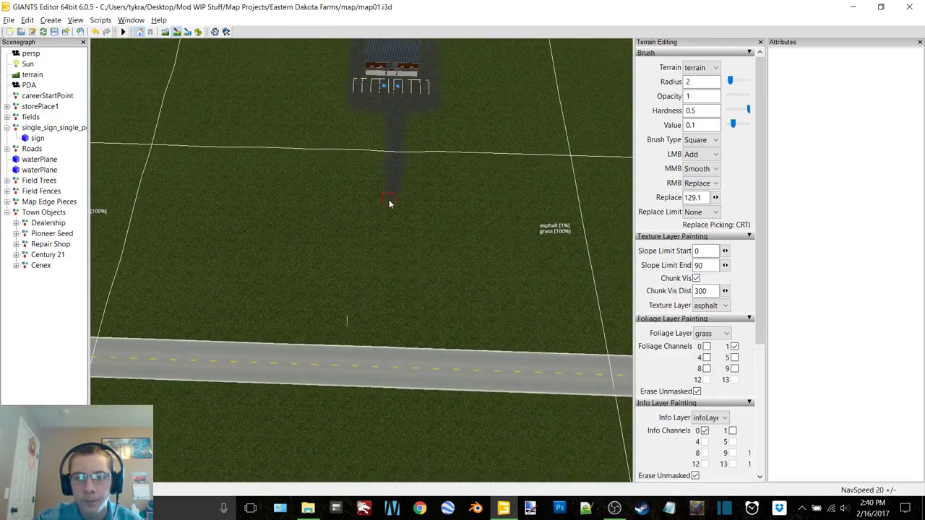
left_click_drag(388, 203, 388, 221)
left_click_drag(388, 276, 384, 355)
scroll(394, 318, "up", 3)
middle_click_drag(415, 292, 394, 177, "alt")
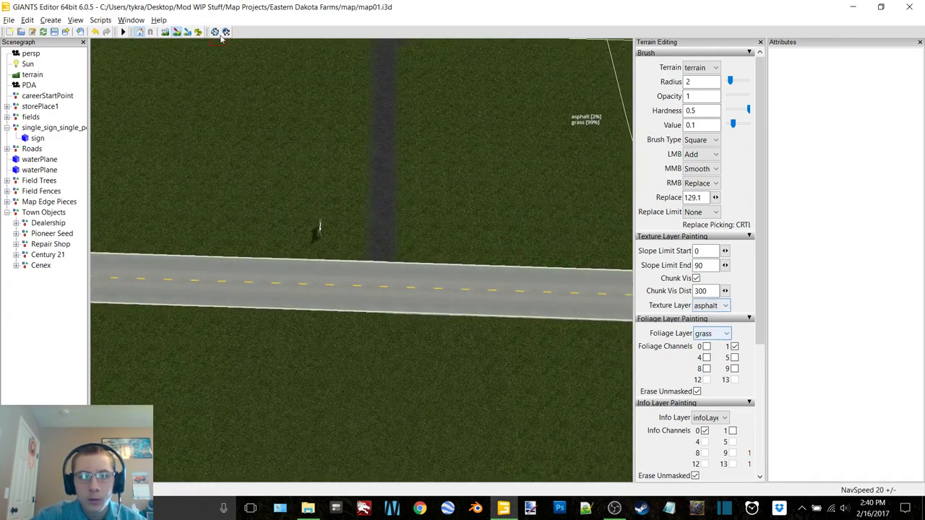
Set the brush radius to 3.5 and clear the grass foliage from the driveway's road end beside the Century 21 sign.
double_click(687, 82)
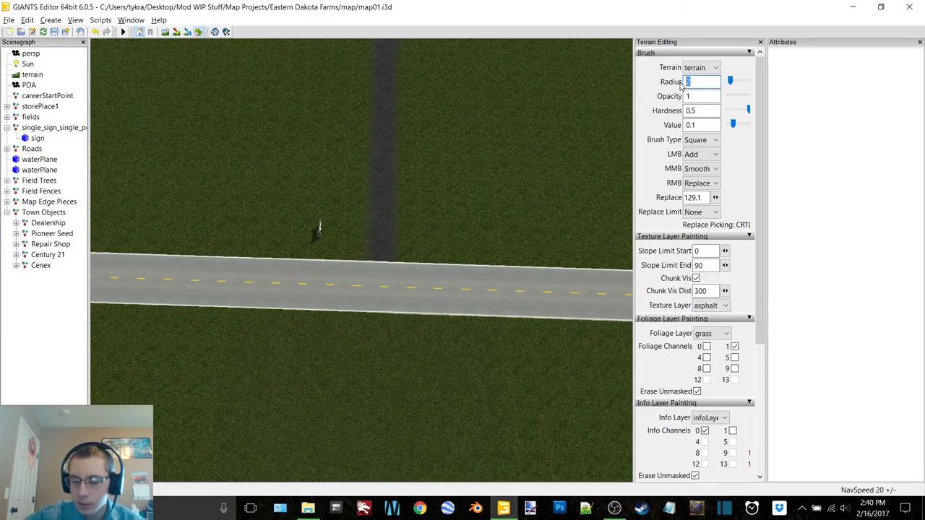
type("3.5")
key("Return")
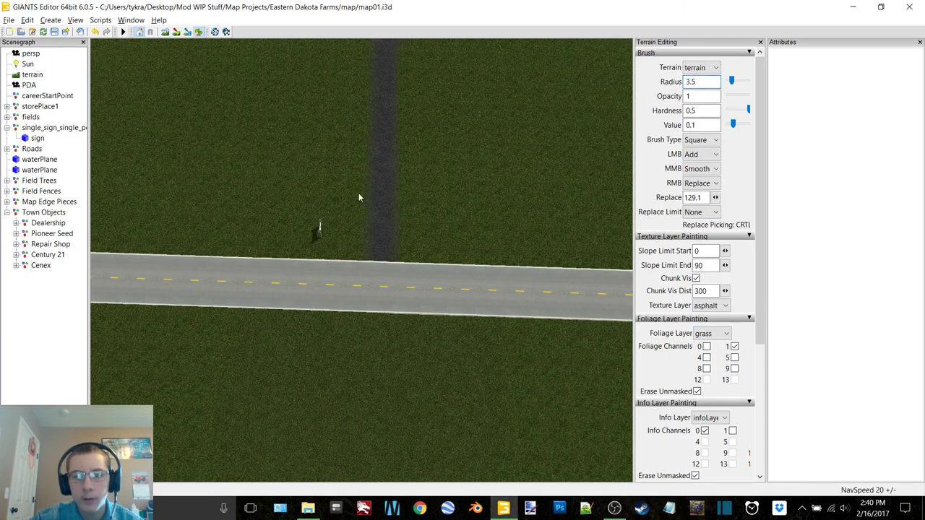
scroll(390, 199, "up", 2)
scroll(423, 206, "up", 4)
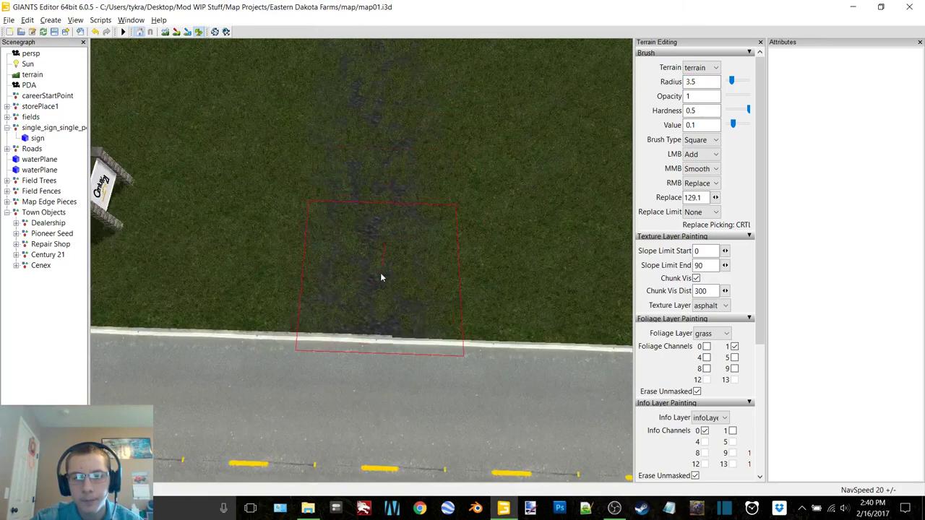
left_click_drag(381, 277, 380, 249)
left_click_drag(382, 179, 377, 165)
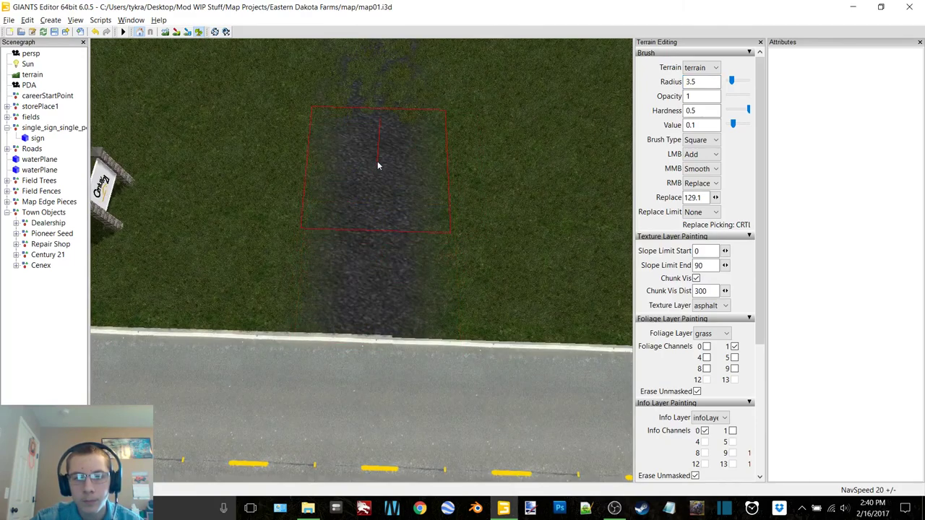
left_click_drag(381, 95, 395, 123)
Continue clearing the grass foliage along the middle stretch of the asphalt driveway.
middle_click_drag(394, 123, 368, 211, "alt")
left_click_drag(368, 211, 275, 217, "alt")
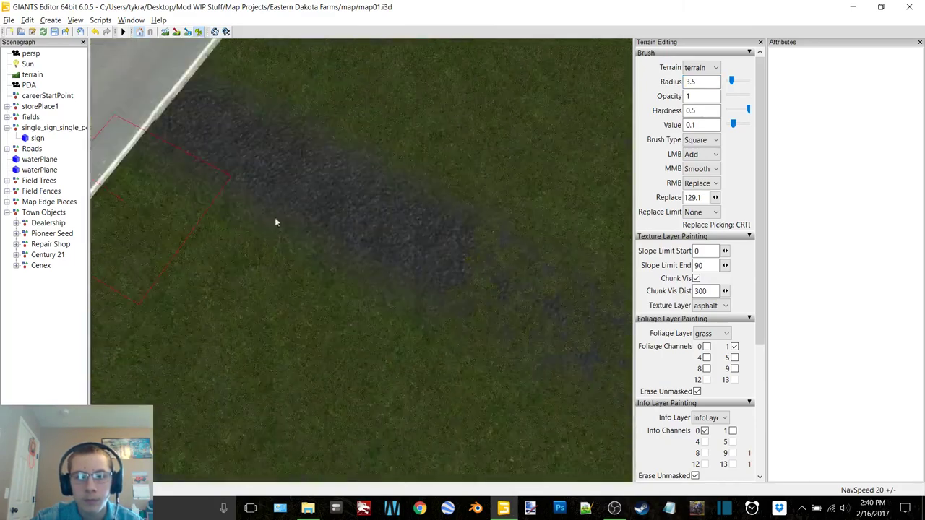
middle_click_drag(275, 217, 290, 206, "alt")
mouse_move(291, 209)
right_mouse_down()
mouse_move(238, 186)
mouse_move(400, 223)
mouse_move(398, 200)
right_mouse_up()
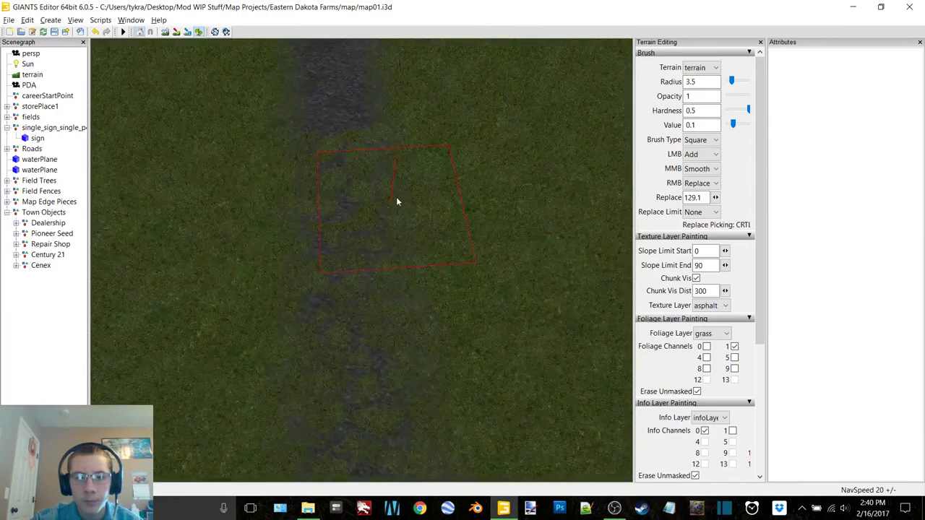
left_click(371, 175)
left_click_drag(371, 260, 369, 287)
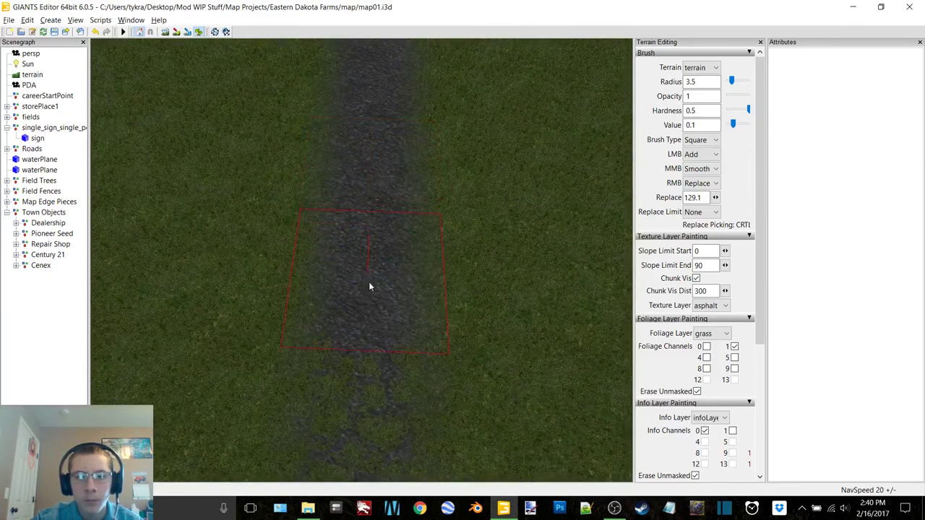
left_click(356, 377)
Clear the grass foliage from the driveway stretch leading up to the parking area.
mouse_move(386, 282)
middle_mouse_down("alt")
mouse_move(369, 249)
mouse_move(373, 216)
middle_mouse_up("alt")
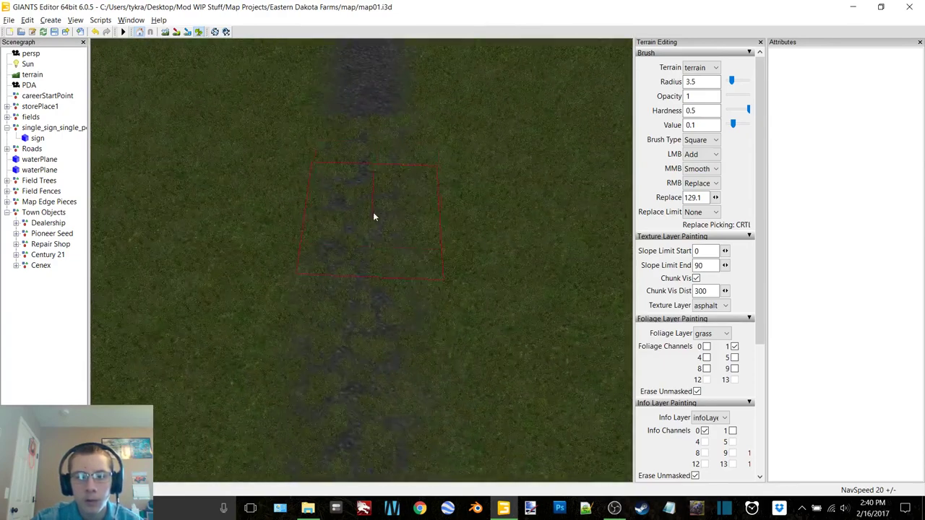
left_click_drag(365, 140, 360, 224)
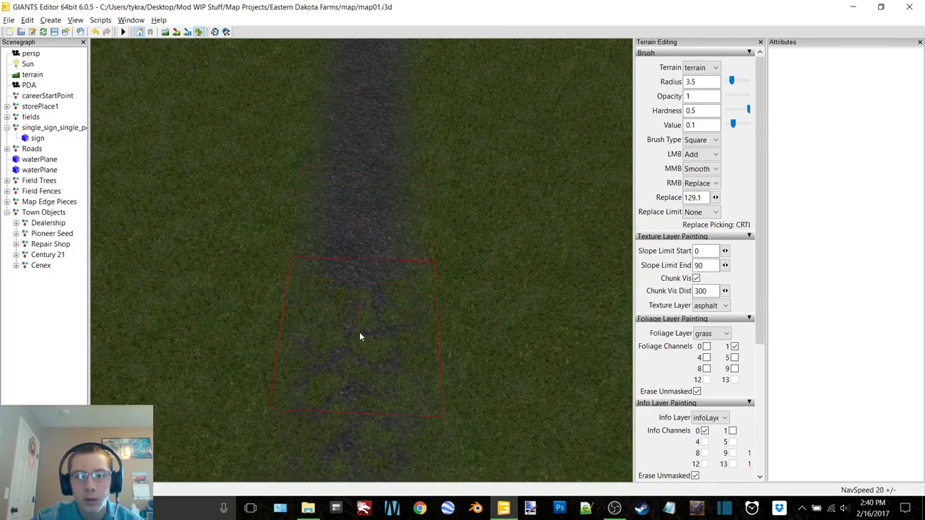
left_click_drag(360, 334, 360, 337)
middle_click_drag(407, 289, 399, 209, "alt")
left_click_drag(395, 206, 391, 260)
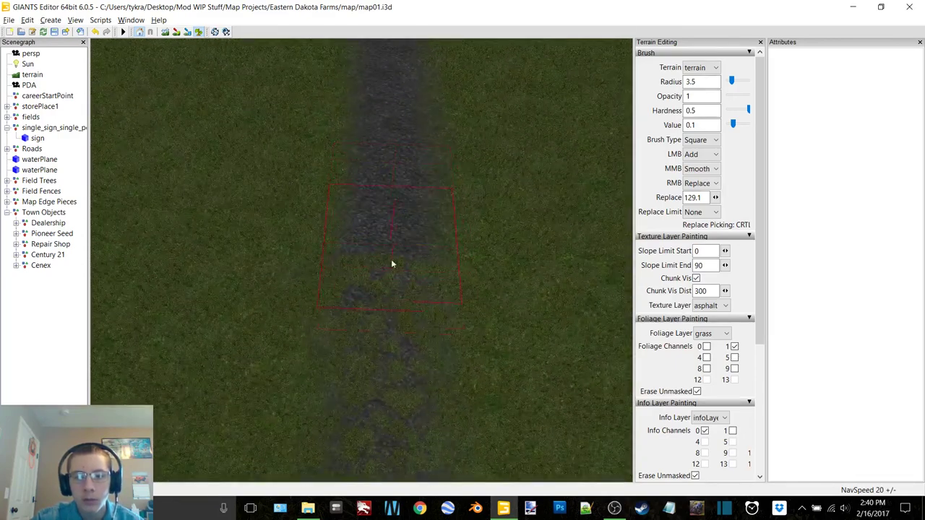
left_click(389, 306)
middle_click_drag(389, 307, 368, 181, "alt")
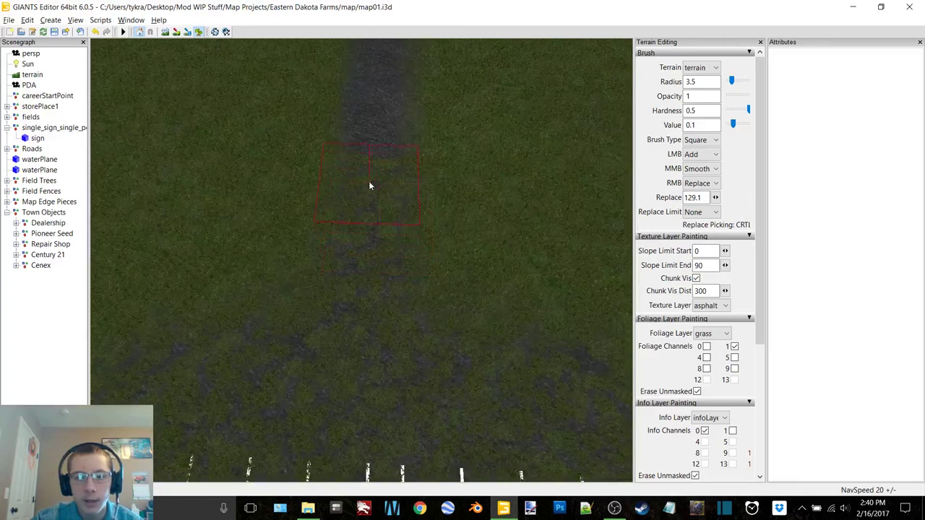
Clear the grass foliage where the driveway opens into the parking area in front of the stalls.
left_click(369, 182)
mouse_move(363, 243)
left_mouse_down()
mouse_move(360, 340)
mouse_move(376, 371)
mouse_move(532, 378)
left_mouse_up()
mouse_move(532, 378)
middle_mouse_down("alt")
mouse_move(394, 285)
mouse_move(318, 254)
middle_mouse_up("alt")
mouse_move(319, 254)
left_mouse_down()
mouse_move(348, 257)
mouse_move(313, 245)
left_mouse_up()
Set the brush radius to 5 and clear the grass from the end parking stalls and around the building's adjacent gable end.
middle_click_drag(314, 244, 312, 206, "alt")
scroll(376, 210, "up", 3)
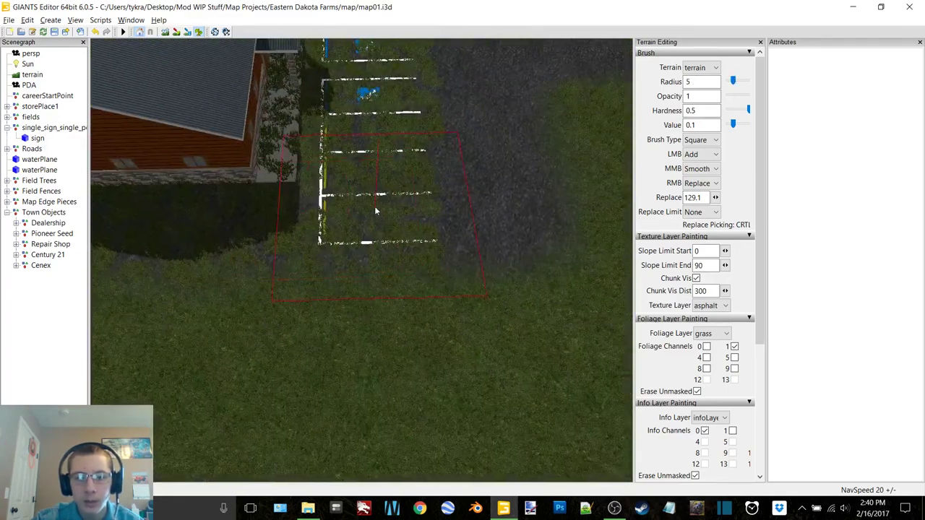
right_click_drag(362, 203, 426, 215)
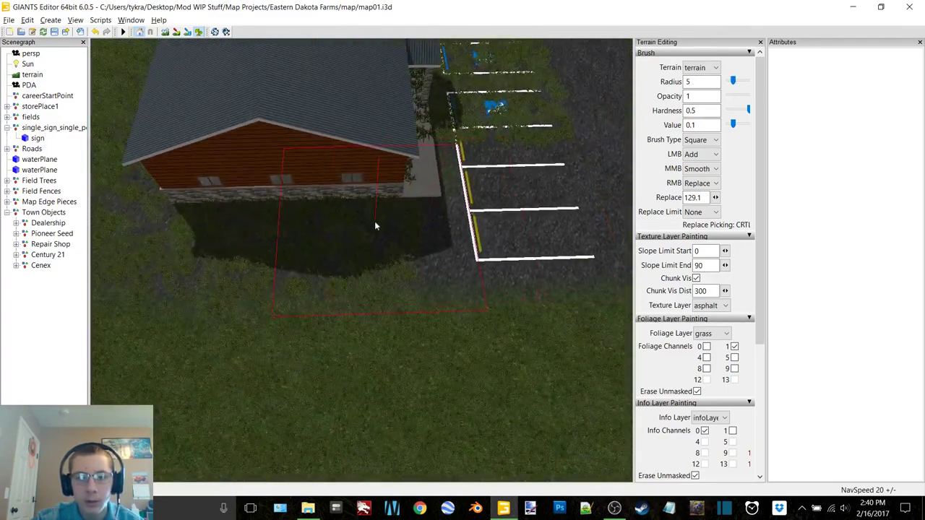
mouse_move(366, 224)
right_mouse_down()
mouse_move(427, 227)
mouse_move(413, 238)
right_mouse_up()
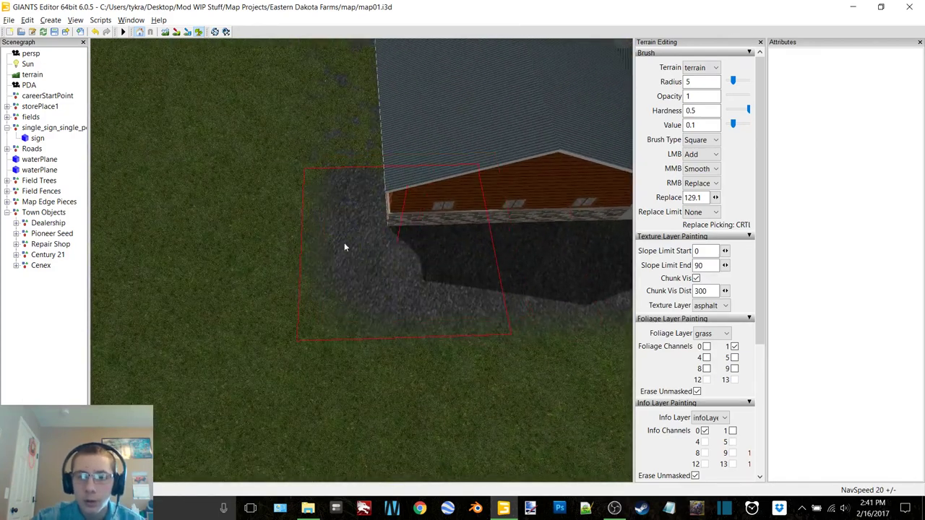
mouse_move(344, 246)
right_mouse_down()
mouse_move(303, 301)
mouse_move(472, 239)
mouse_move(491, 210)
mouse_move(483, 274)
mouse_move(455, 248)
right_mouse_up()
mouse_move(385, 257)
right_mouse_down()
mouse_move(378, 262)
mouse_move(398, 268)
mouse_move(392, 277)
right_mouse_up()
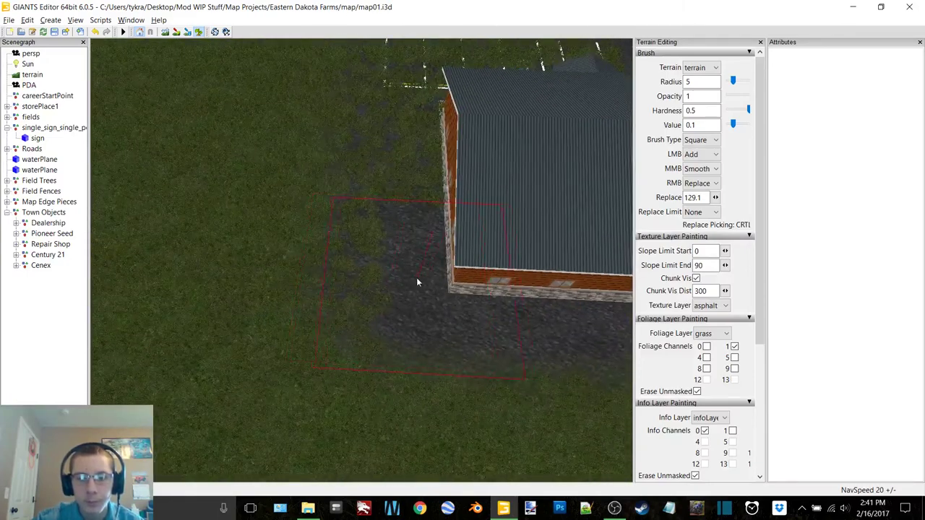
Clear the grass around the rest of the building and from the parking stalls at its opposite end.
left_click_drag(417, 281, 402, 283)
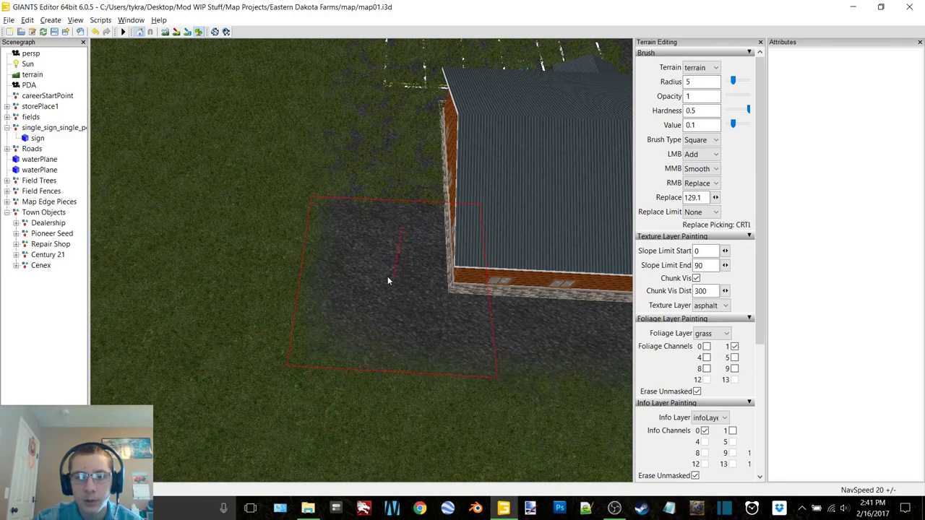
mouse_move(387, 281)
right_mouse_down()
mouse_move(392, 320)
mouse_move(299, 353)
mouse_move(435, 314)
mouse_move(386, 271)
right_mouse_up()
left_click(362, 282)
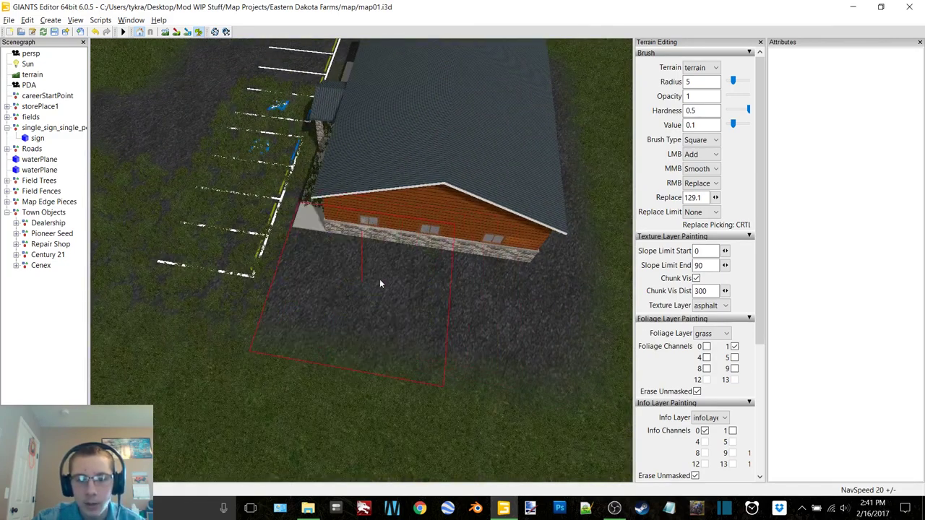
middle_click_drag(379, 279, 459, 278, "alt")
left_click_drag(373, 279, 355, 284)
Extend the asphalt texture along the road-facing side of the parking area.
middle_click_drag(355, 284, 407, 299)
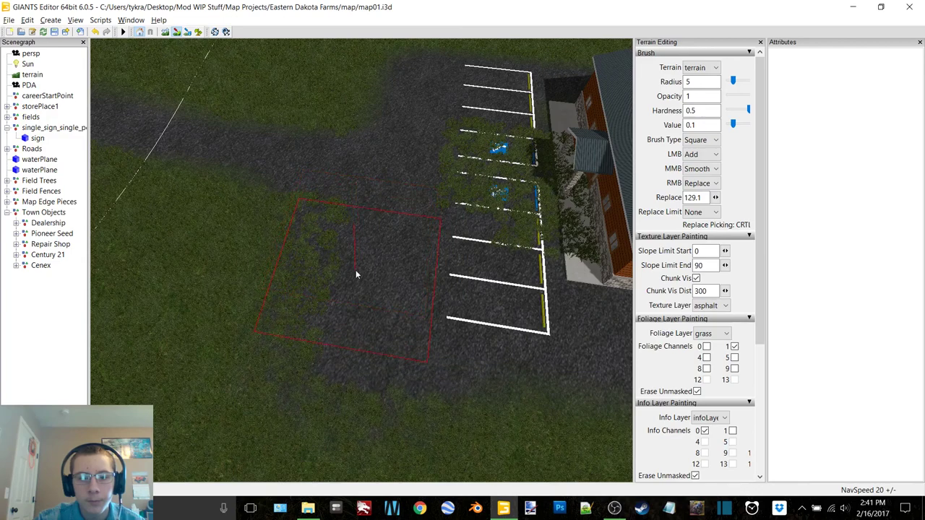
middle_click_drag(399, 247, 415, 309, "alt")
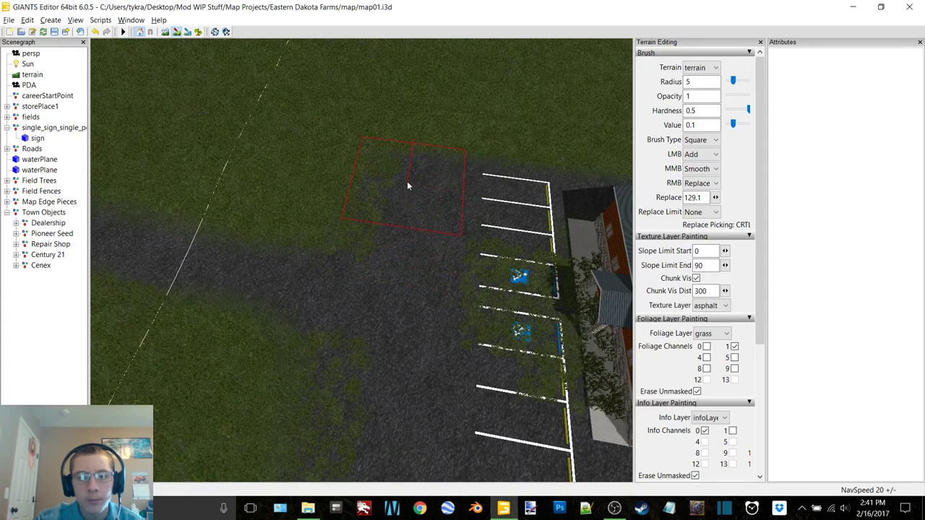
right_click_drag(407, 182, 324, 385, "alt")
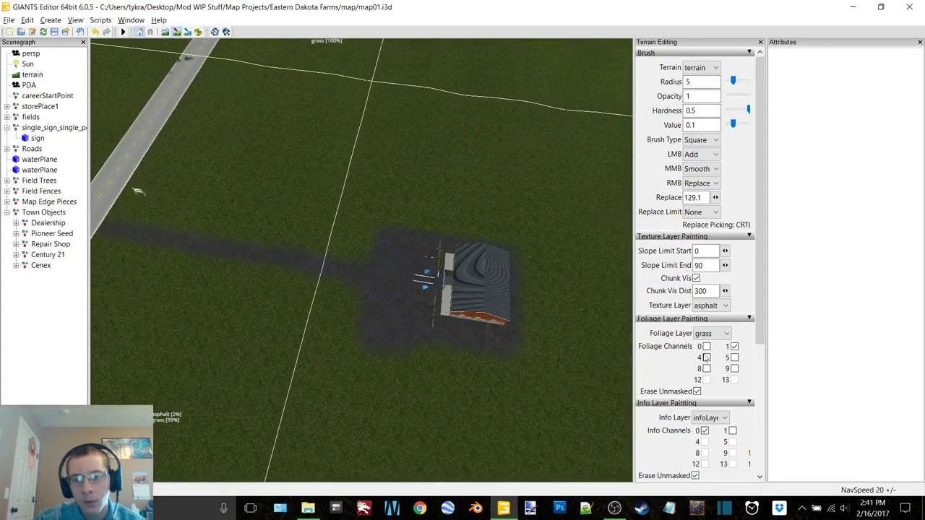
Try to cover part of the parking area beside the driveway with the grass texture, and undo the stroke.
left_click(711, 305)
left_click(703, 323)
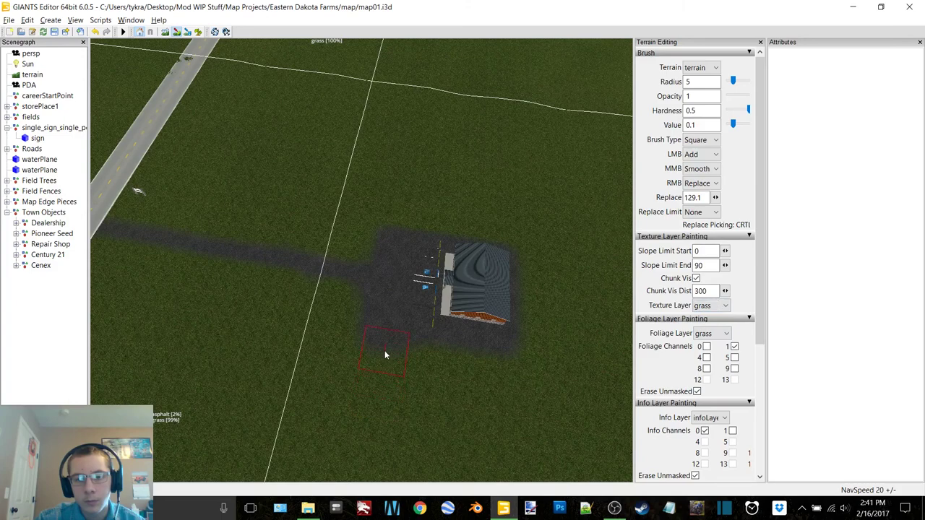
right_click_drag(323, 391, 498, 244, "alt")
left_click_drag(345, 267, 535, 264, "alt")
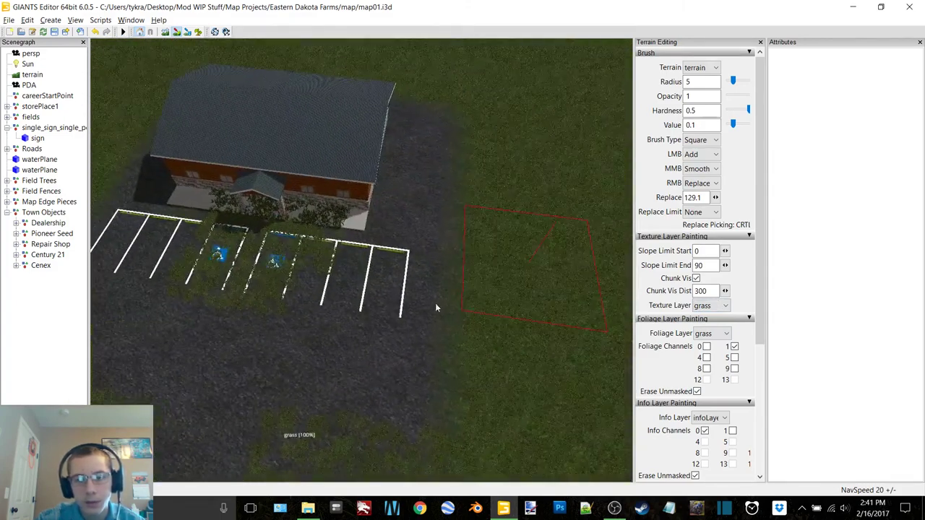
middle_click_drag(435, 303, 391, 278, "alt")
left_click_drag(390, 280, 242, 240, "alt")
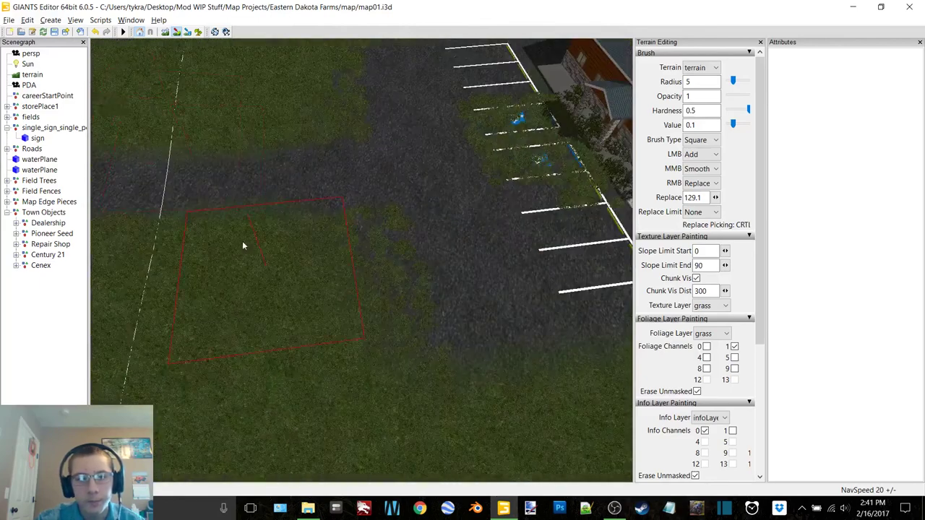
left_click_drag(435, 204, 421, 221)
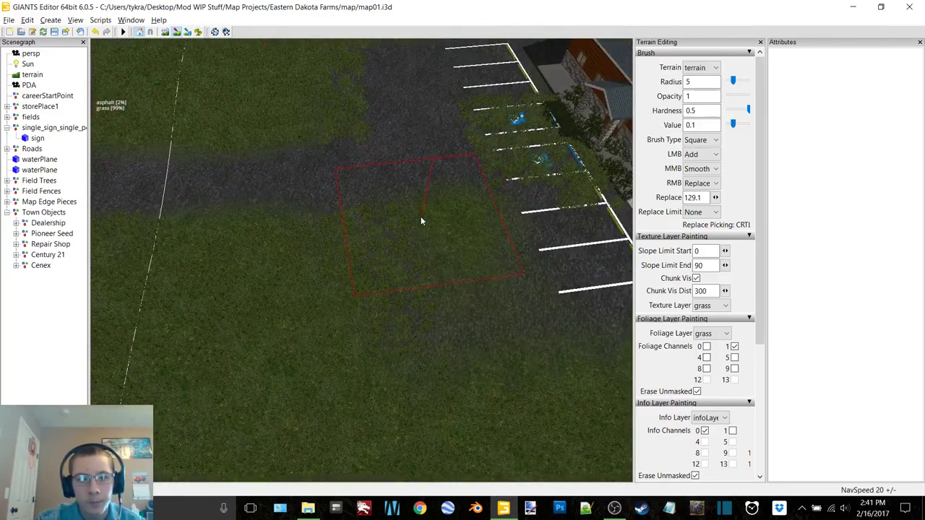
key("ctrl+z")
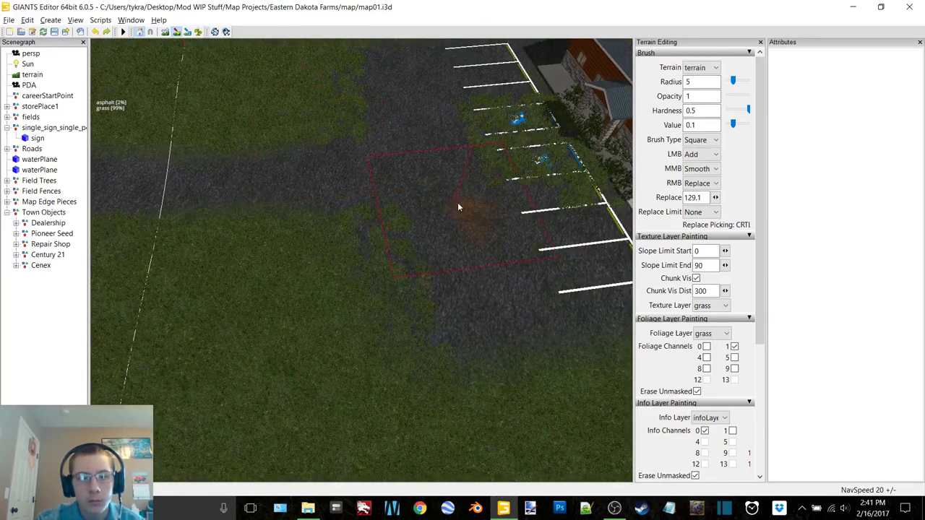
Reselect the asphalt texture layer and clear the leftover grass foliage along the parking area's road-facing edge.
key("Tab")
left_click(712, 306)
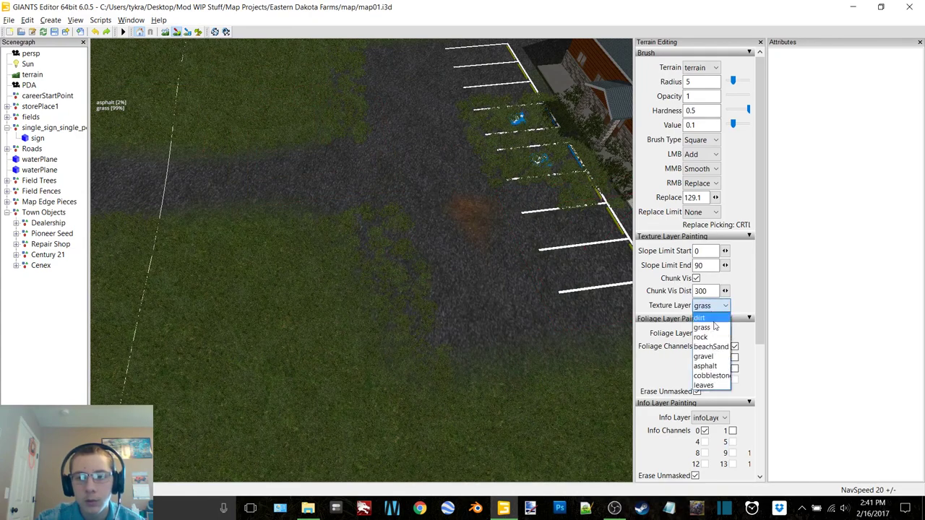
left_click(708, 364)
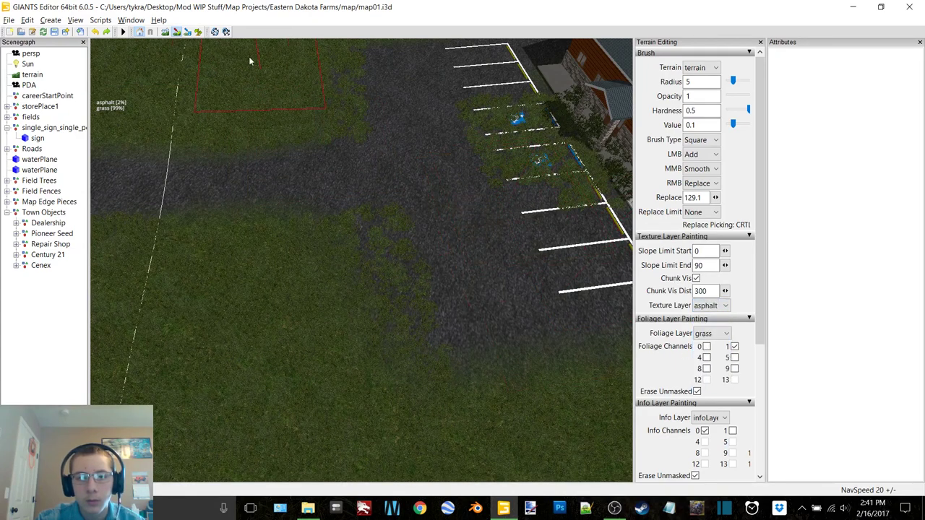
left_click(198, 33)
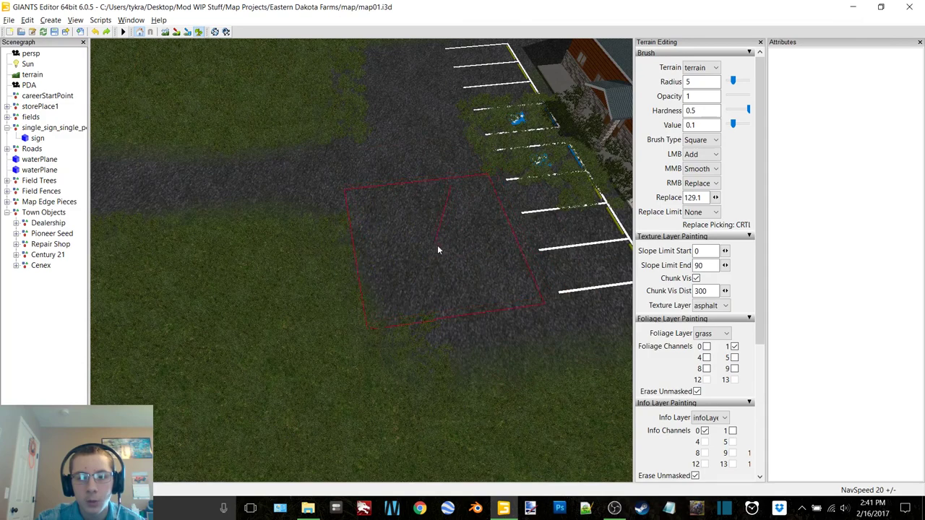
middle_click_drag(419, 228, 415, 315, "alt")
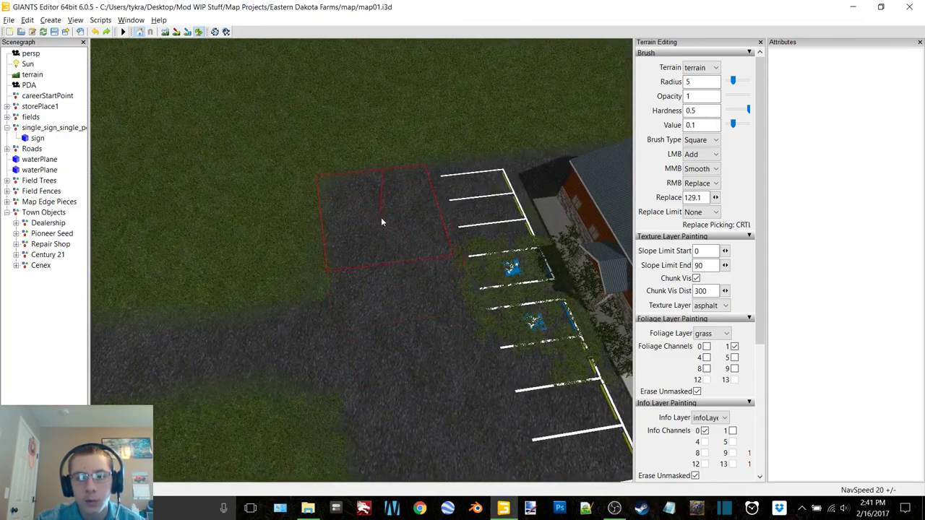
Hide the Century 21 model and clear the remaining grass patch around its handicapped parking stalls.
left_click(47, 255)
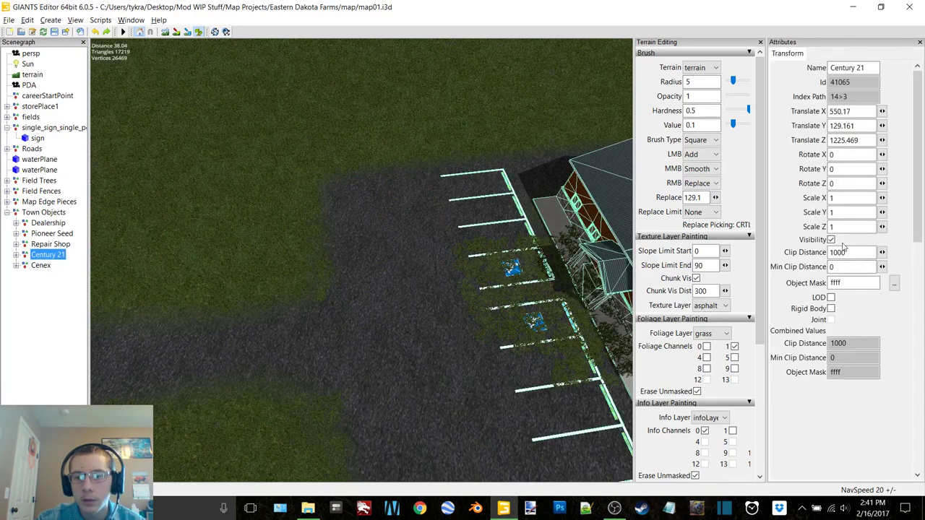
left_click(831, 240)
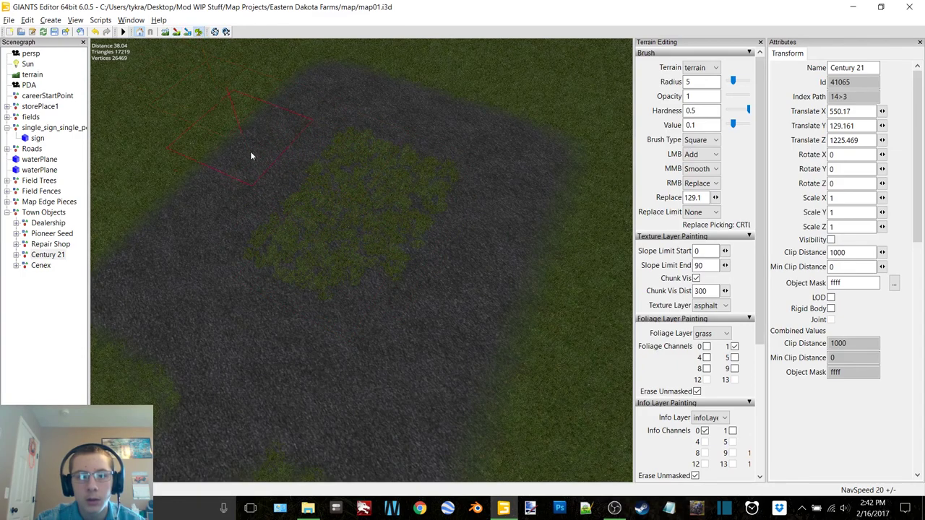
left_click_drag(250, 156, 363, 268)
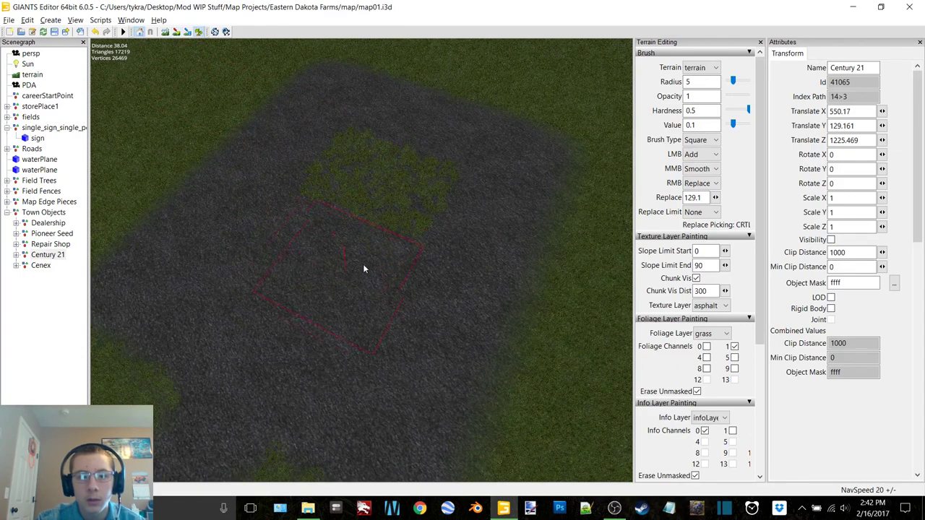
left_click(199, 33)
Make the Century 21 model visible again on the cleared asphalt lot.
scroll(405, 150, "down", 5)
middle_click_drag(373, 166, 472, 204, "alt")
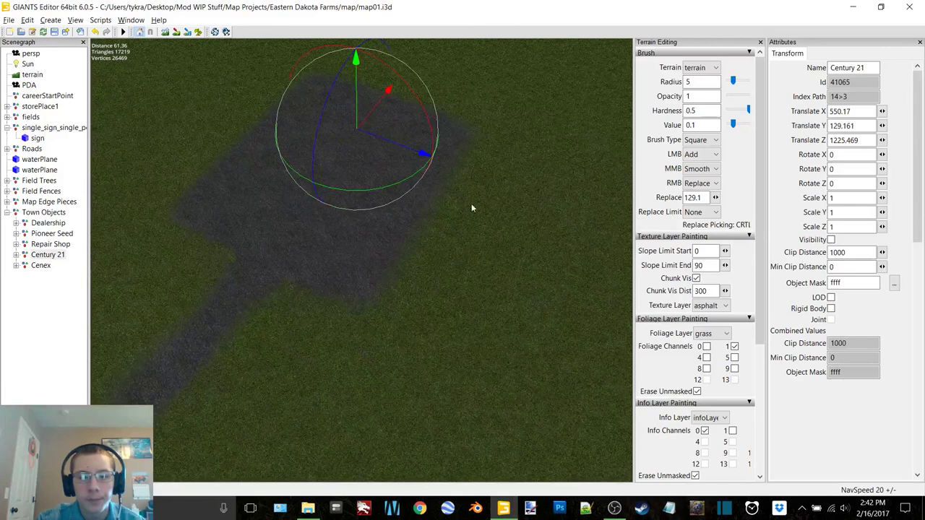
left_click(831, 240)
Place the Cenex model beside the road, down the road from the Century 21 lot.
left_click(40, 265)
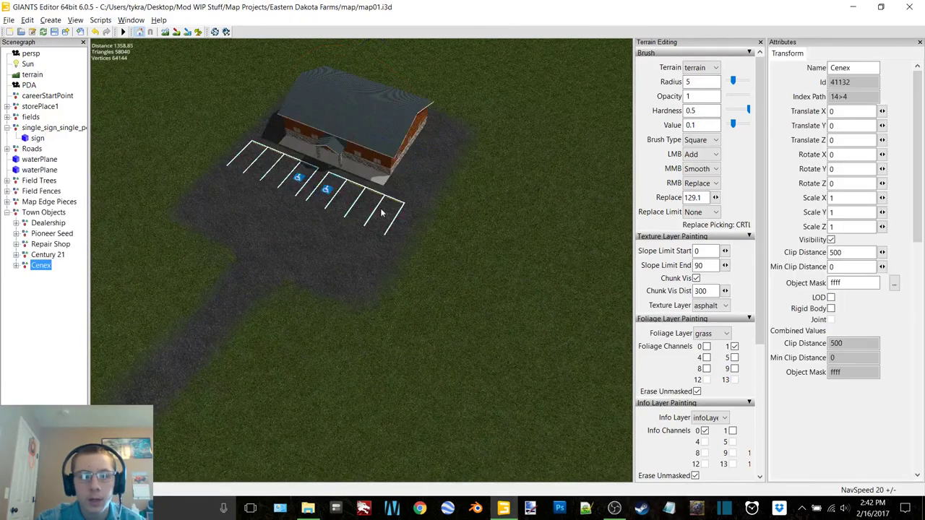
key("f")
middle_click_drag(352, 244, 425, 242, "alt")
right_click_drag(425, 242, 438, 207)
key("f")
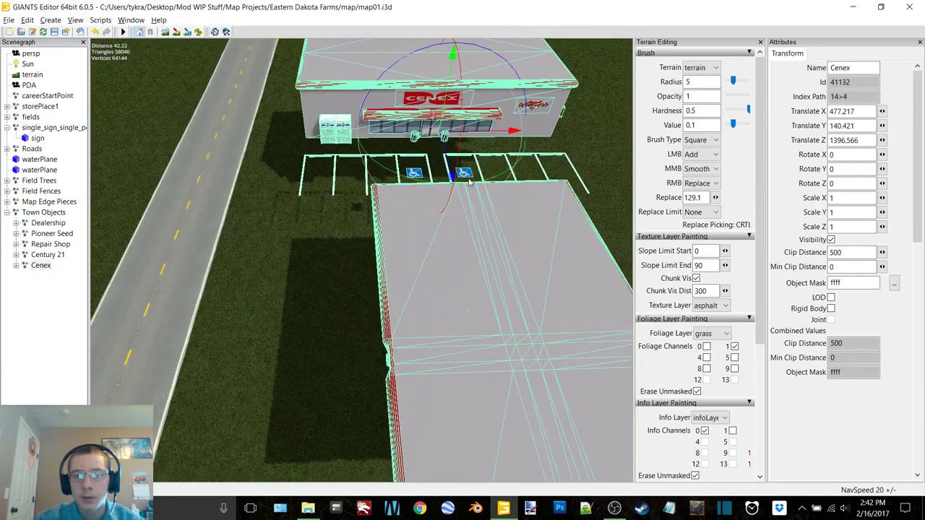
Rotate the Cenex model about its vertical axis and set Rotate Y to -90.
left_click_drag(476, 184, 325, 167)
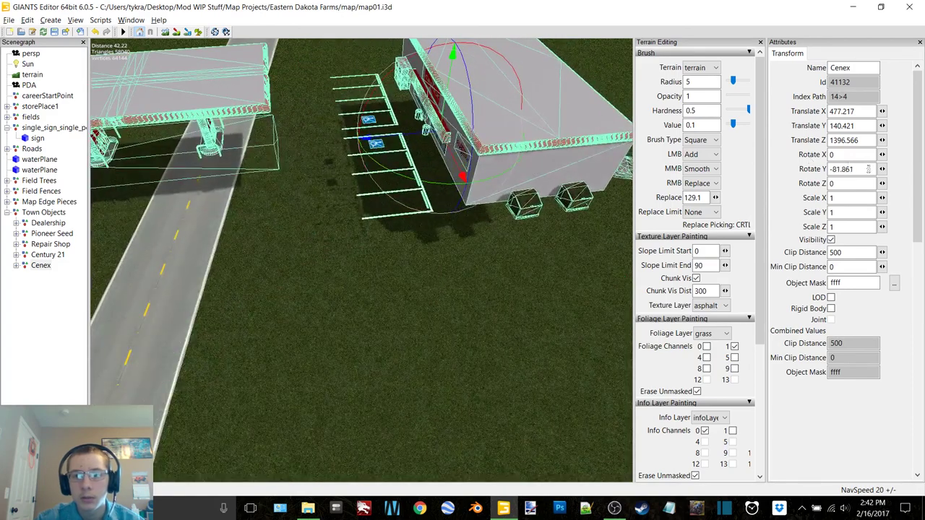
left_click_drag(859, 171, 837, 176)
type("90")
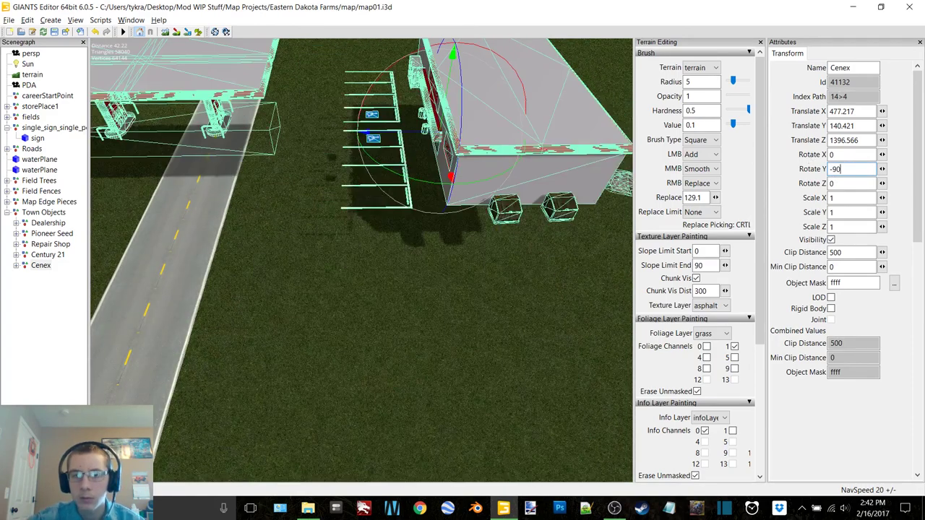
Move the Cenex model away from the road along X to about 508.9, so the canopy and sign clear the pavement.
scroll(402, 322, "down", 2)
middle_click_drag(402, 322, 344, 269, "alt")
left_click_drag(344, 268, 348, 216, "alt")
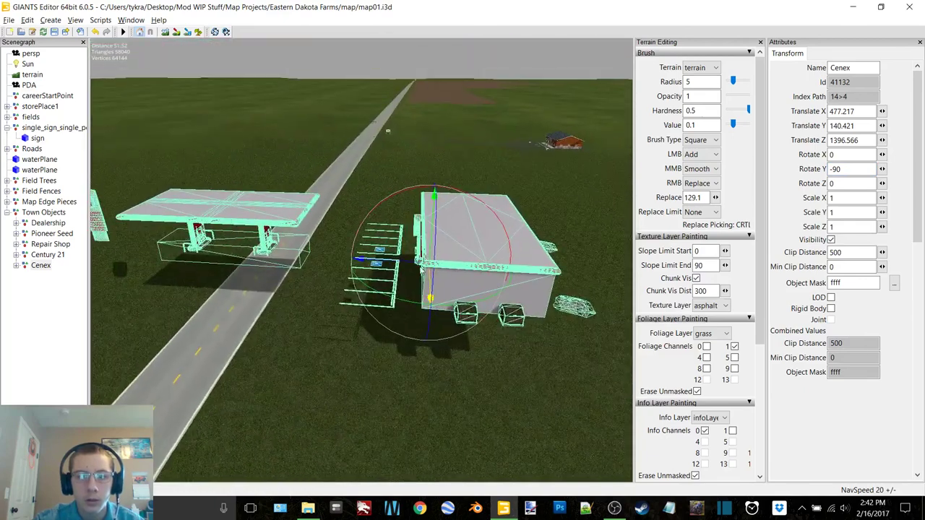
left_click_drag(367, 260, 594, 271)
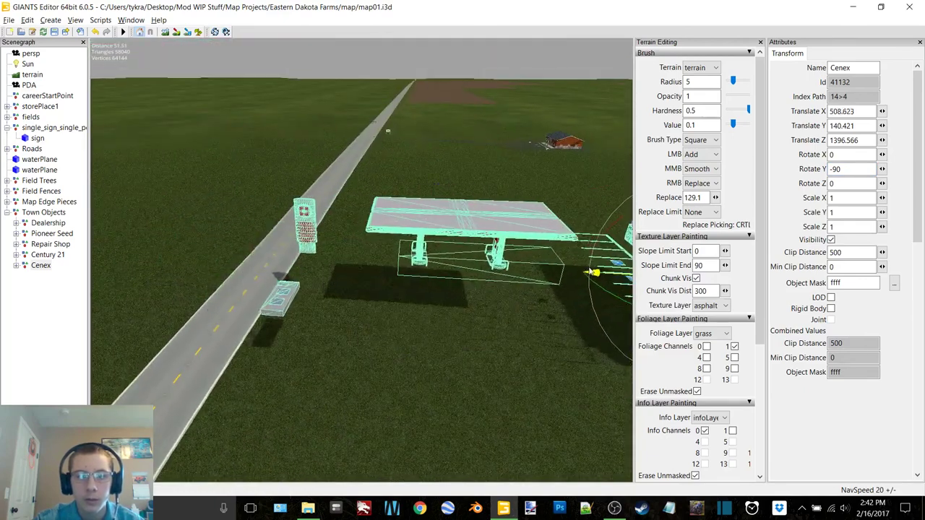
Lower the Cenex model close to the ground, to Translate Y of about 130.3.
middle_click_drag(300, 315, 434, 294, "alt")
scroll(473, 262, "up", 3)
left_click_drag(474, 262, 556, 156, "alt")
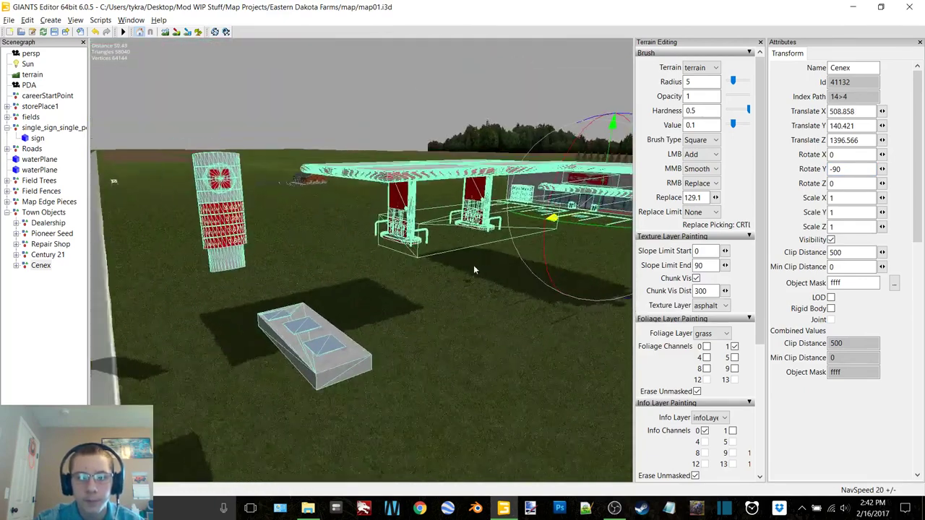
left_click_drag(577, 123, 594, 185)
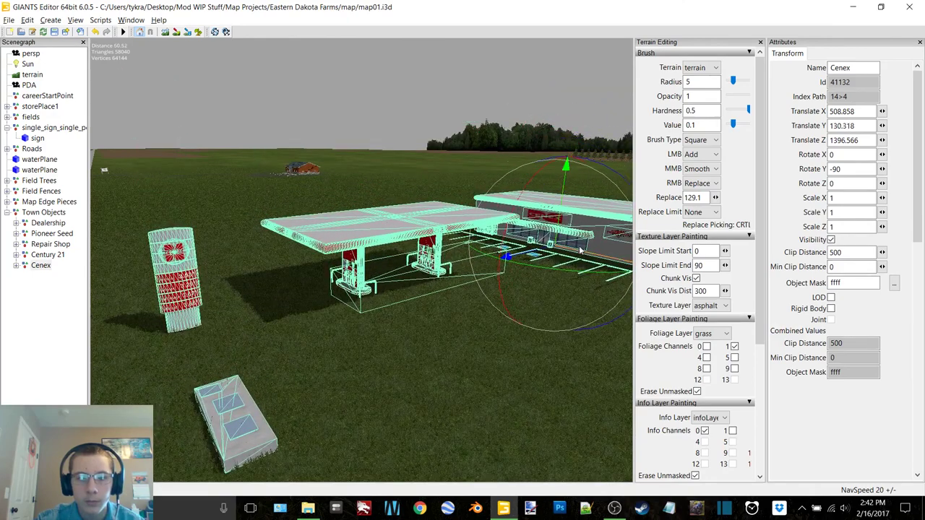
Adjust the Cenex model's distance from the road, settling Translate X at about 505.7.
left_click_drag(510, 257, 473, 263)
middle_click_drag(473, 263, 490, 237, "alt")
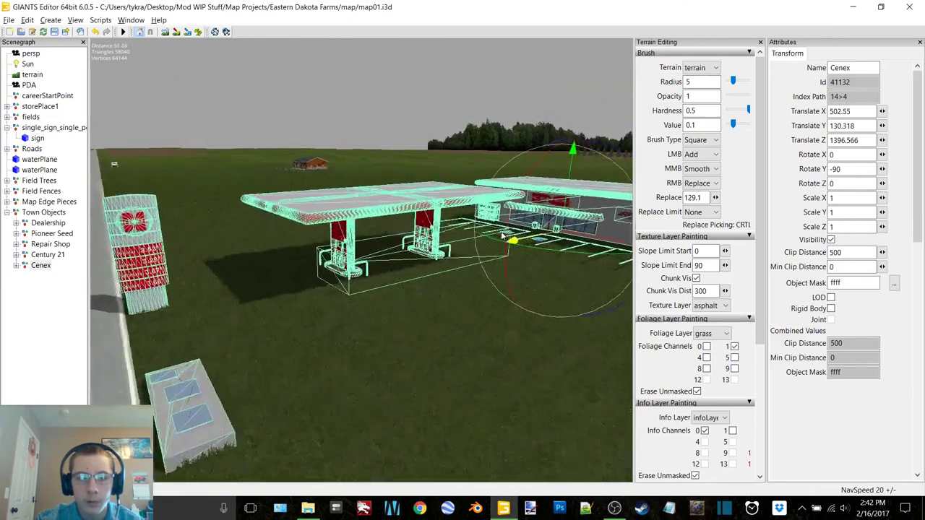
left_click_drag(490, 237, 340, 271, "alt")
middle_click_drag(340, 271, 413, 252, "alt")
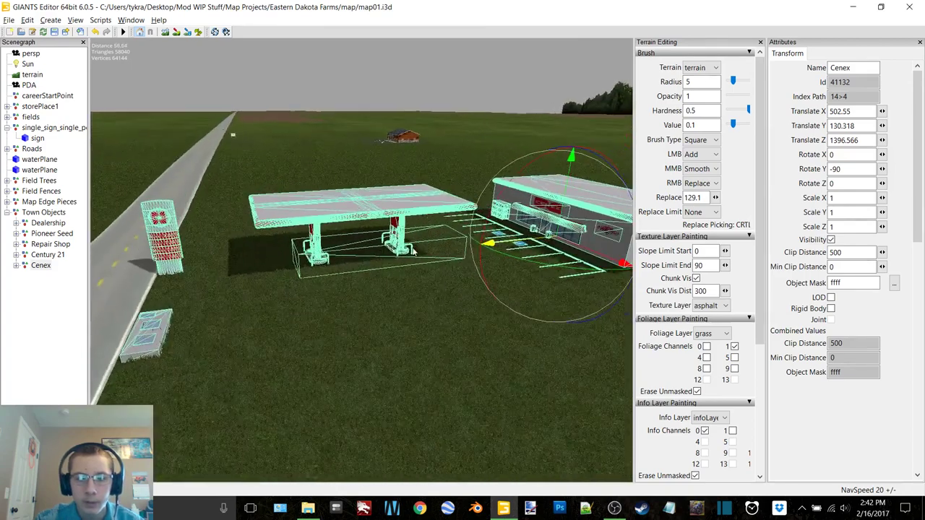
left_click_drag(511, 248, 531, 241)
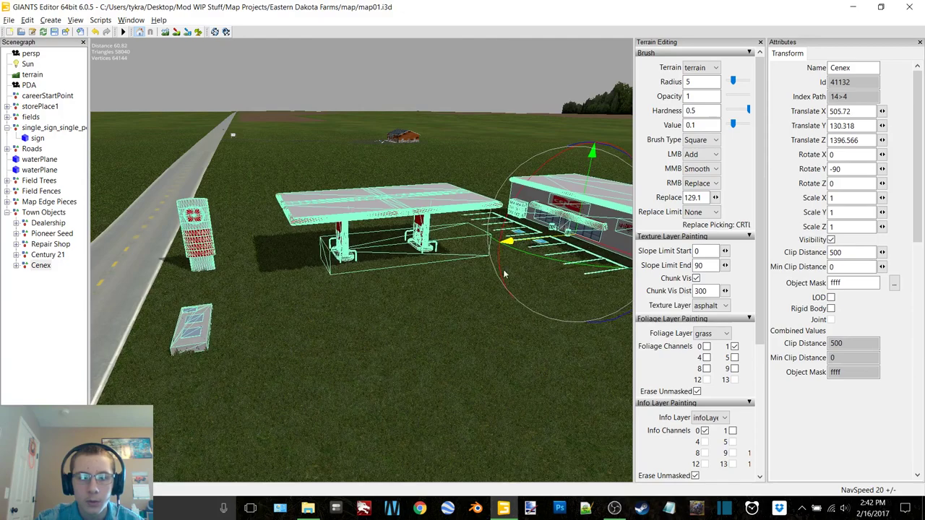
Delete the two debrisStone piles behind the Cenex store from the Cenex group.
scroll(507, 270, "up", 2)
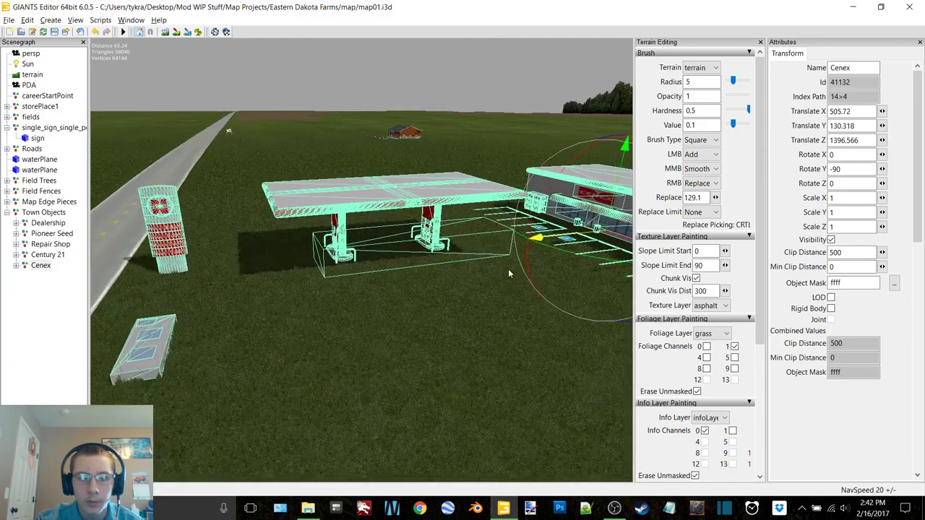
middle_click_drag(508, 269, 350, 257, "alt")
scroll(386, 249, "up", 3)
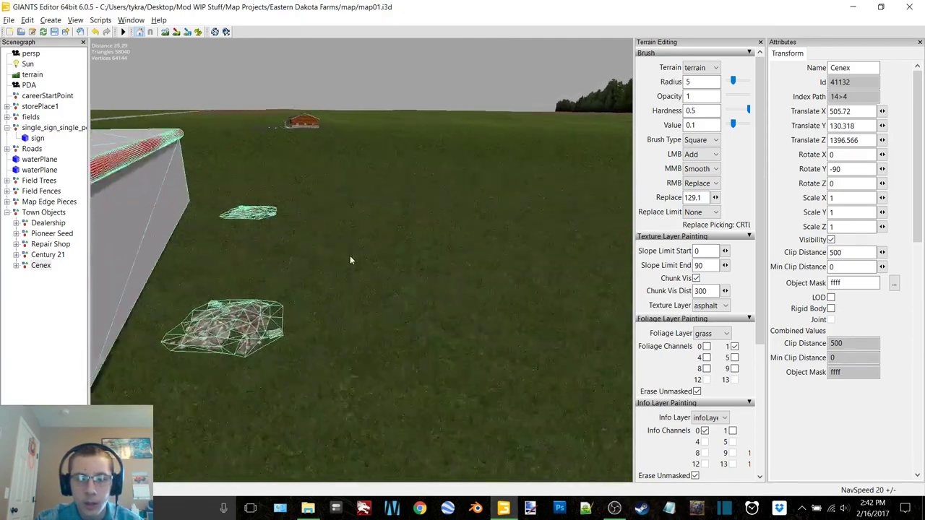
right_click_drag(350, 261, 258, 270)
double_click(45, 268)
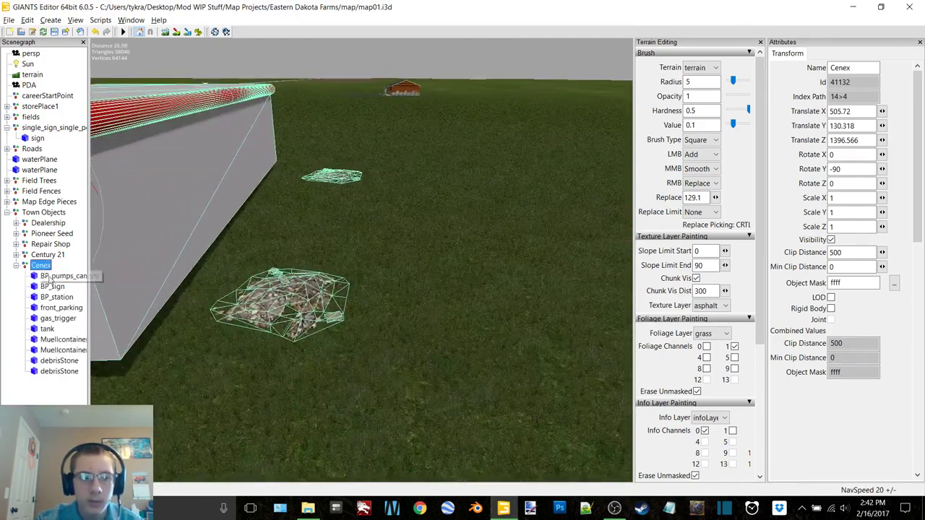
left_click(63, 362)
left_click(62, 370, "shift")
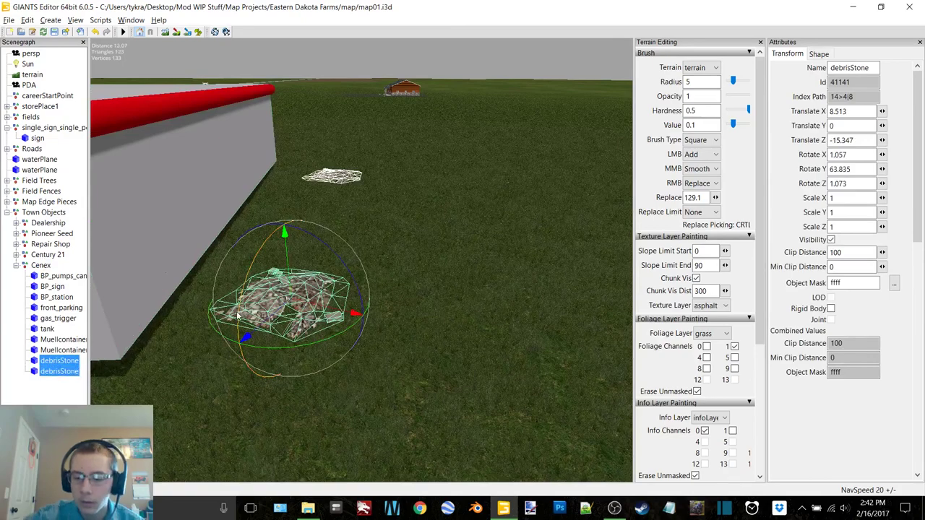
key("Delete")
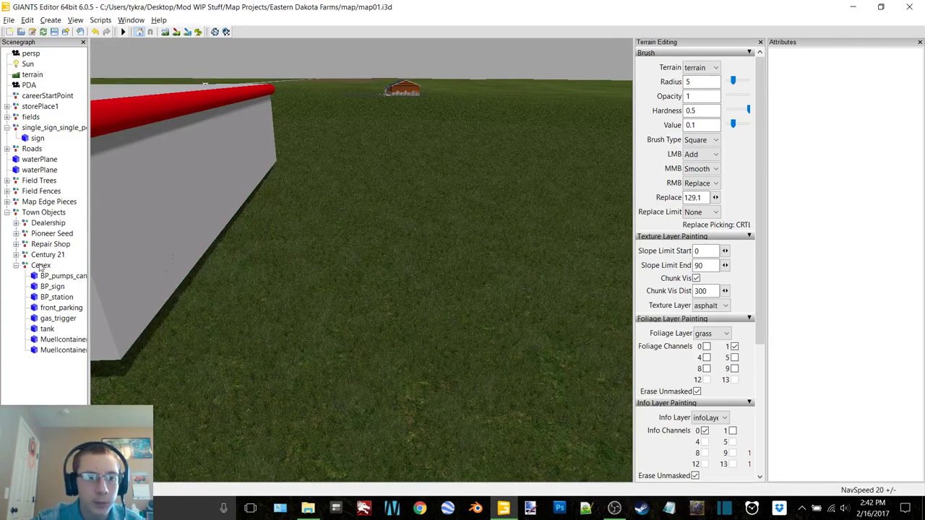
Select the whole Cenex group and lower it until the store walls meet the ground, at Translate Y of about 129.29.
double_click(41, 267)
middle_click_drag(275, 237, 293, 261, "alt")
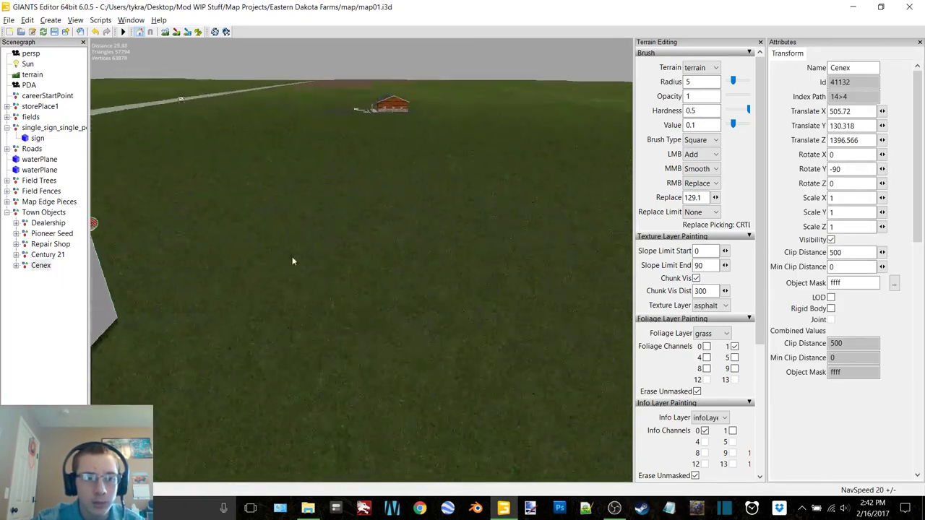
key("f")
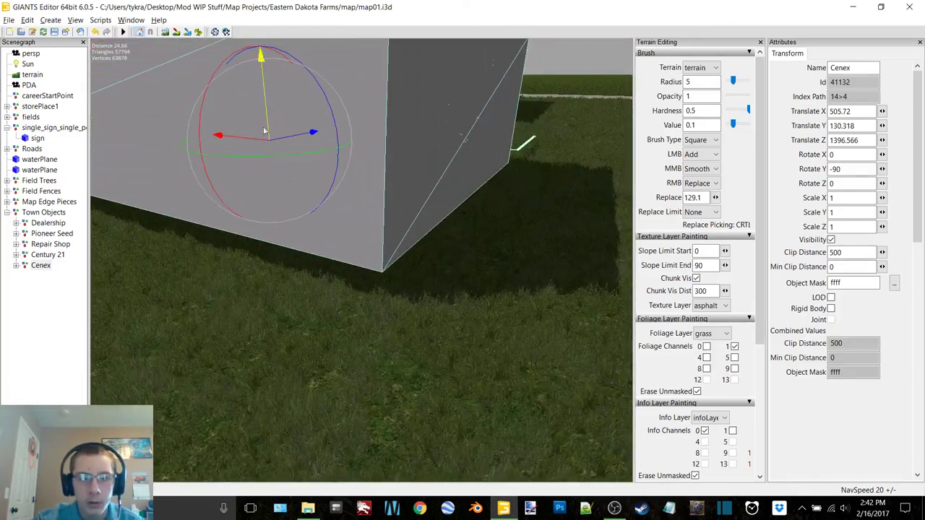
left_click_drag(265, 132, 286, 122)
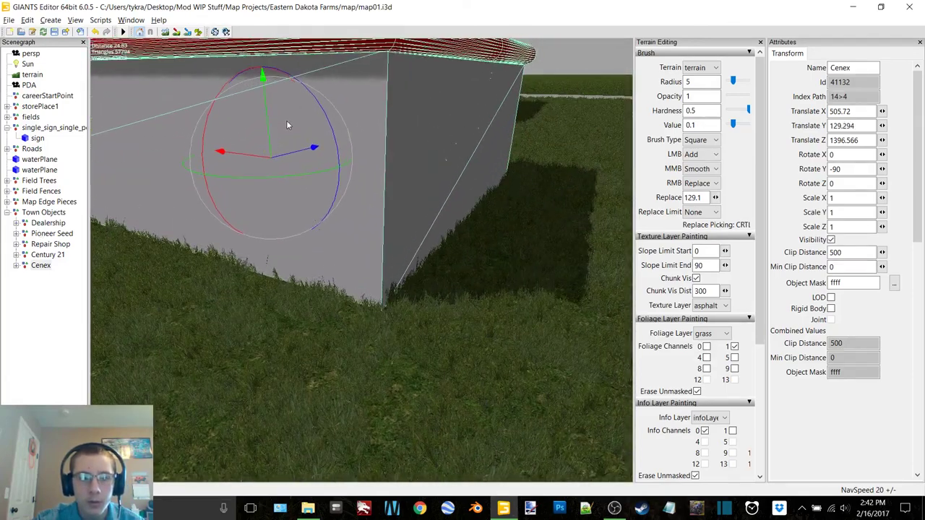
Activate terrain sculpting, shrink the brush radius to about 0.45, and sample the replacement height at the Cenex store's bottom corner.
left_click(166, 31)
mouse_move(402, 262)
left_mouse_down("alt")
mouse_move(412, 306)
mouse_move(391, 344)
left_mouse_up("alt")
scroll(351, 411, "down", 7)
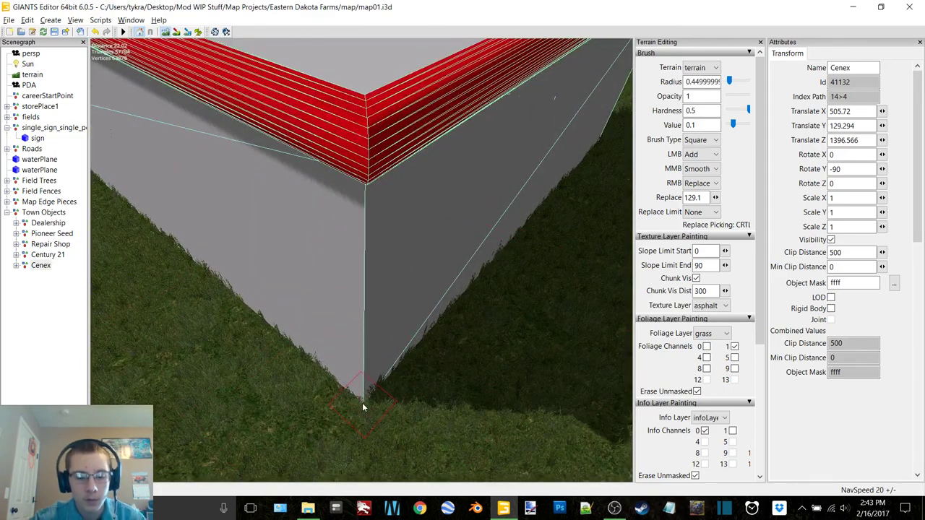
right_click(362, 403, "ctrl")
Enlarge the brush radius to about 10.45 and flatten the ground around the Cenex store and its parking stalls to the sampled height.
right_click_drag(362, 403, 409, 325, "alt")
left_click_drag(409, 325, 363, 284, "alt")
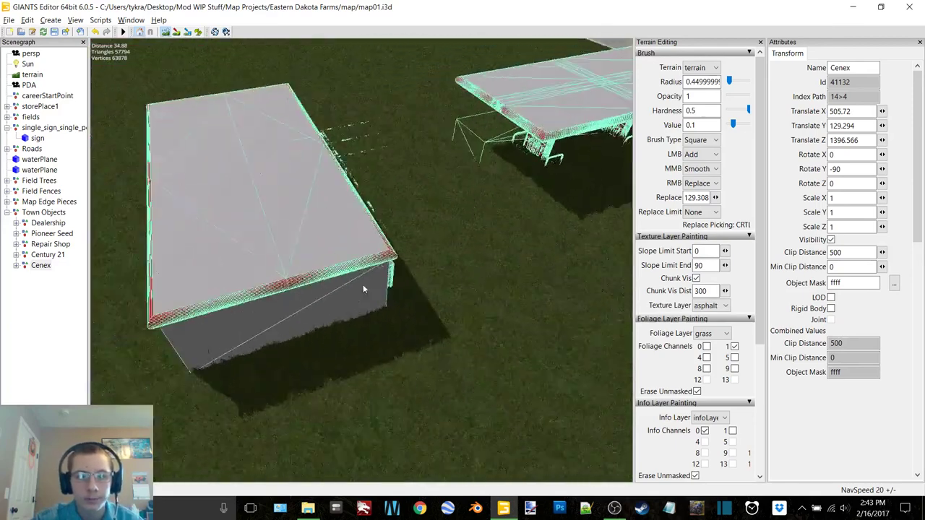
right_click_drag(362, 289, 301, 292)
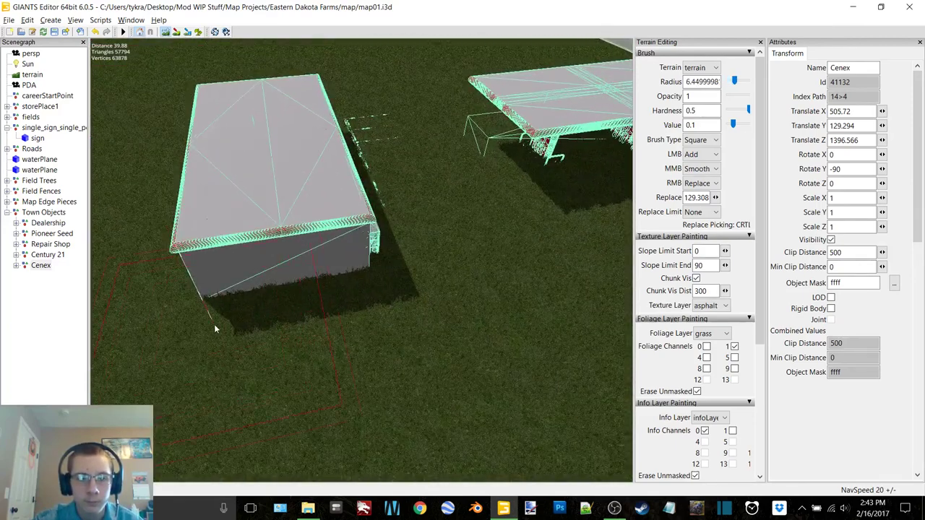
scroll(215, 327, "up", 4, "shift")
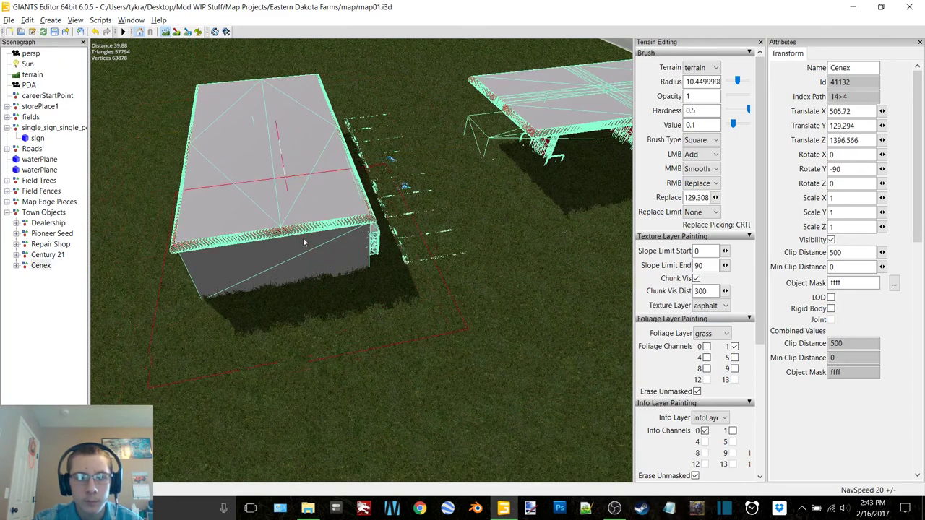
Flatten the ground under the Cenex fuel canopy and out toward the road and side lot at the sampled height.
middle_click_drag(453, 204, 279, 234, "alt")
left_click_drag(279, 234, 309, 201, "alt")
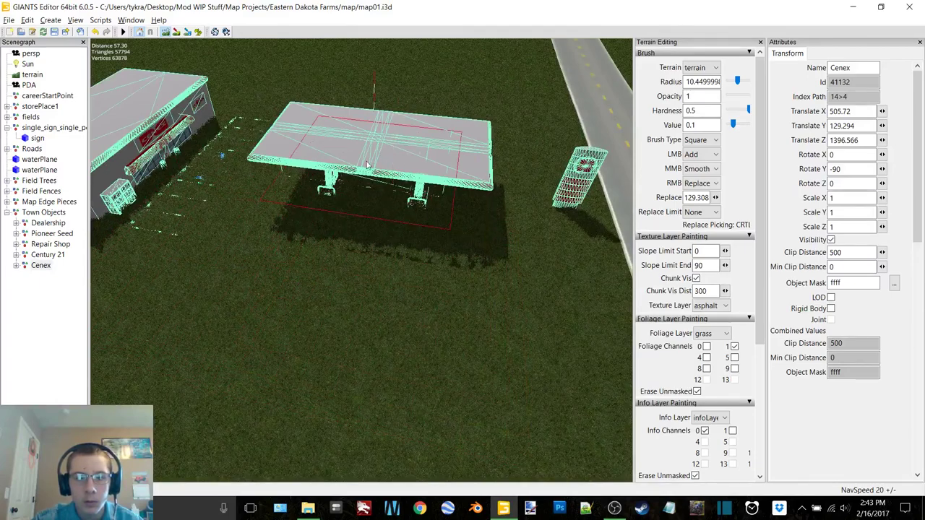
middle_click_drag(383, 162, 355, 227, "alt")
mouse_move(355, 227)
left_mouse_down("alt")
mouse_move(239, 192)
mouse_move(347, 208)
left_mouse_up("alt")
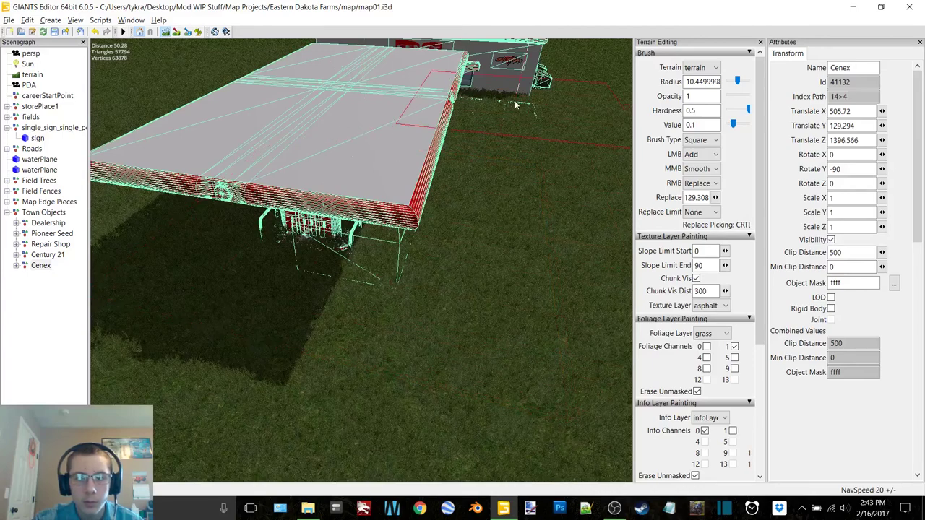
mouse_move(487, 207)
middle_mouse_down("alt")
mouse_move(398, 187)
mouse_move(403, 159)
middle_mouse_up("alt")
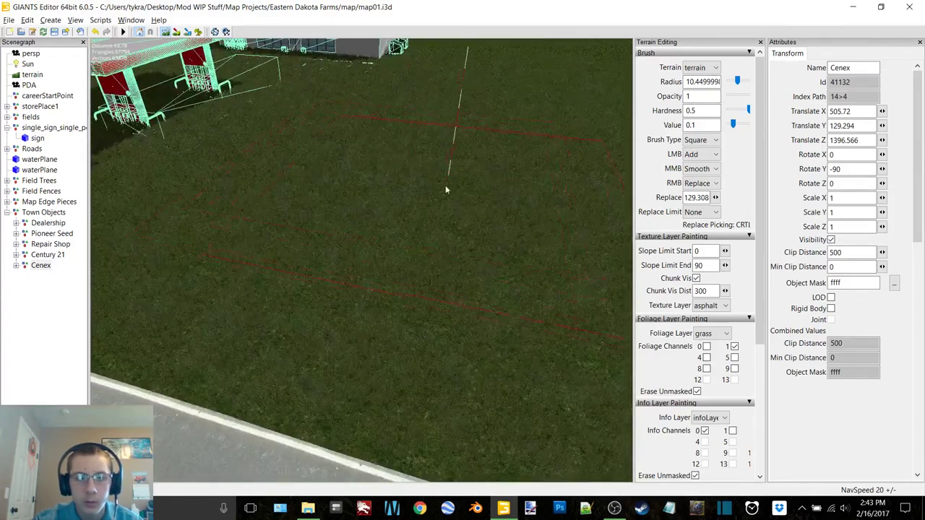
right_click_drag(455, 99, 202, 251)
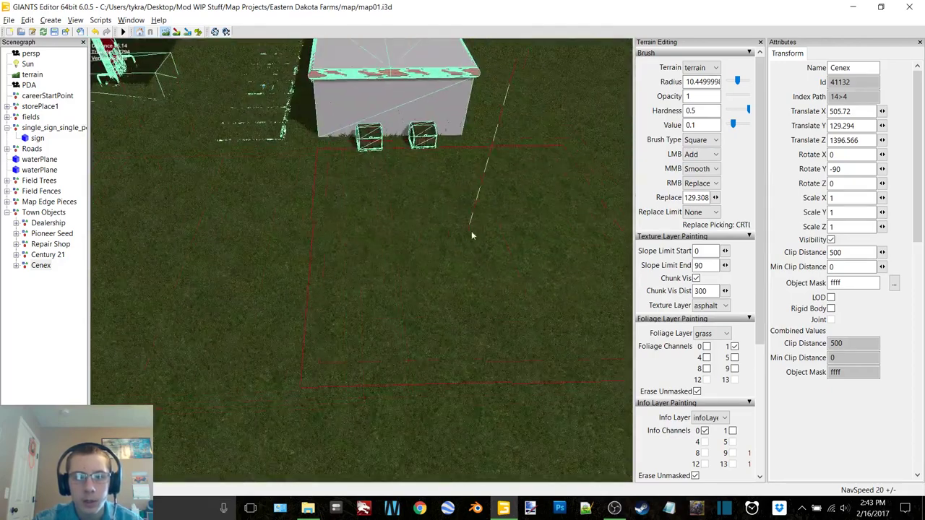
Flatten the ground behind the Cenex store and around its far end to the sampled height.
right_click_drag(580, 140, 338, 191)
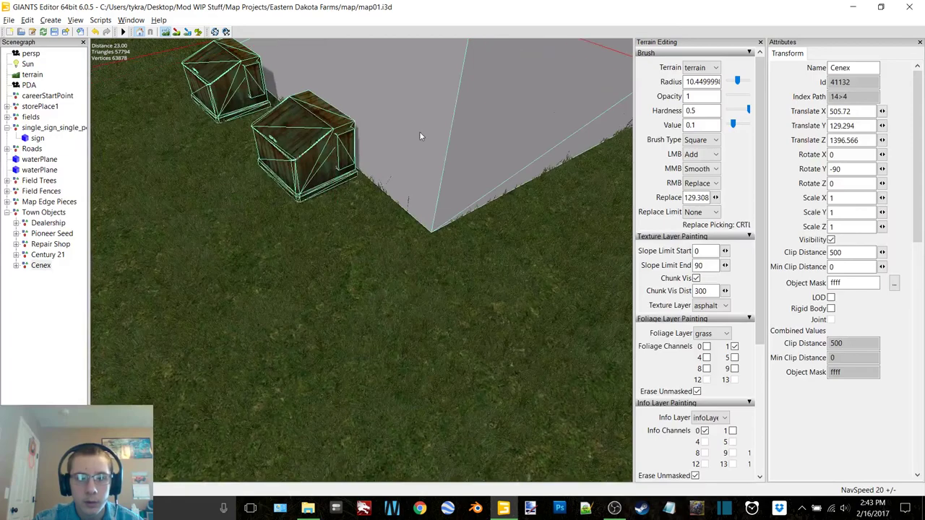
scroll(414, 218, "down", 4)
scroll(367, 214, "up", 5)
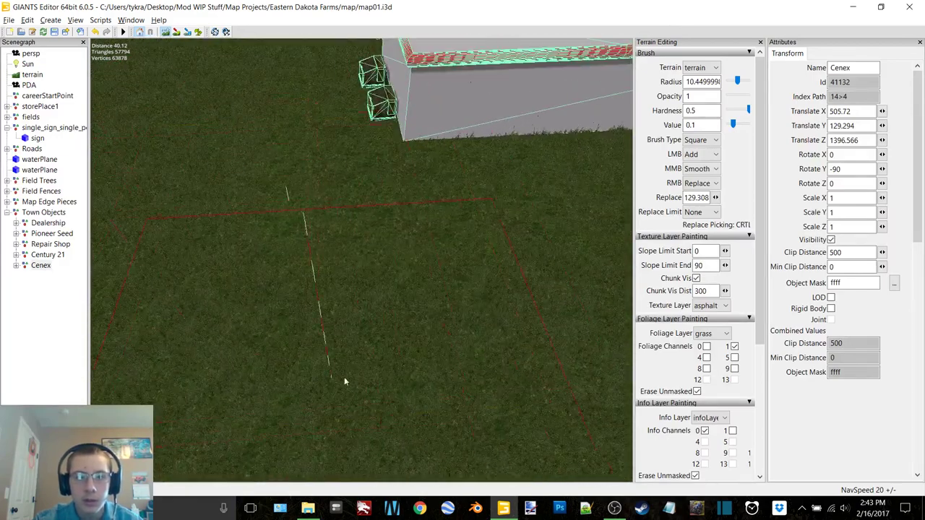
mouse_move(534, 363)
right_mouse_down()
mouse_move(530, 317)
mouse_move(426, 325)
right_mouse_up()
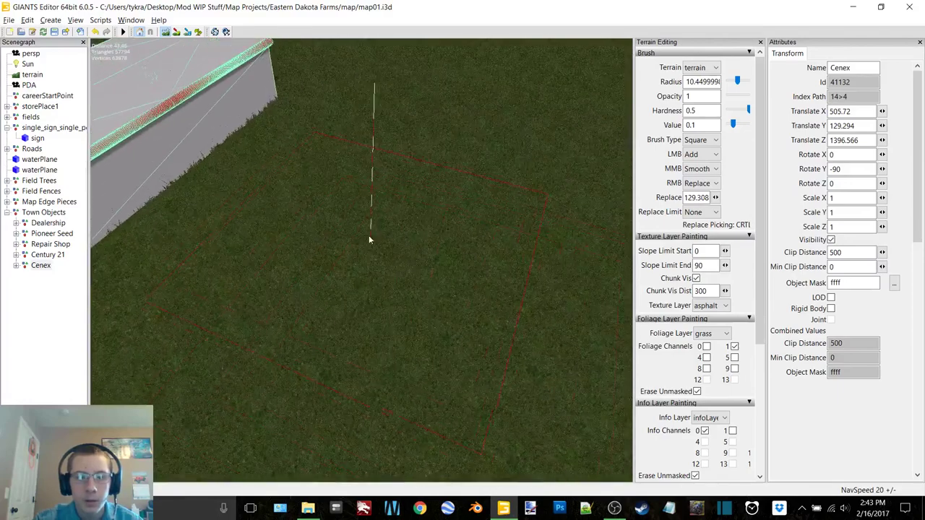
mouse_move(408, 158)
middle_mouse_down("alt")
mouse_move(384, 284)
mouse_move(296, 270)
middle_mouse_up("alt")
left_click_drag(296, 270, 401, 333, "alt")
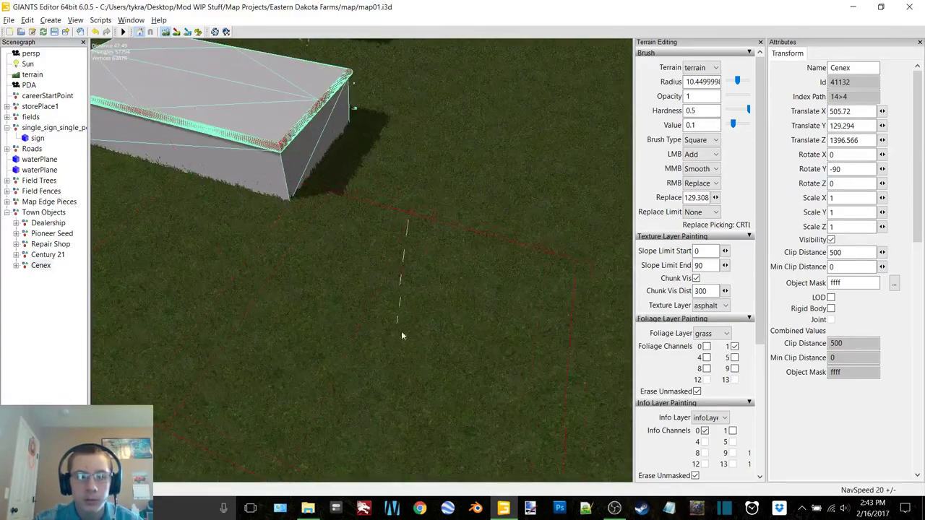
middle_click_drag(470, 199, 443, 270, "alt")
left_click_drag(444, 270, 402, 239, "alt")
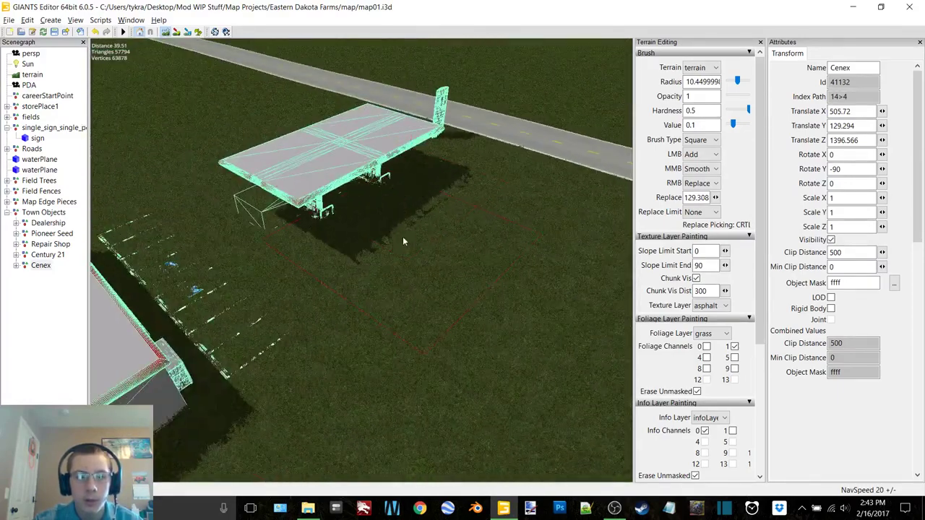
Leave terrain sculpting and slide the Cenex gas_trigger box in under the fuel canopy, to about X -1.7 and Z 25.92.
left_click(164, 32)
scroll(327, 316, "up", 6)
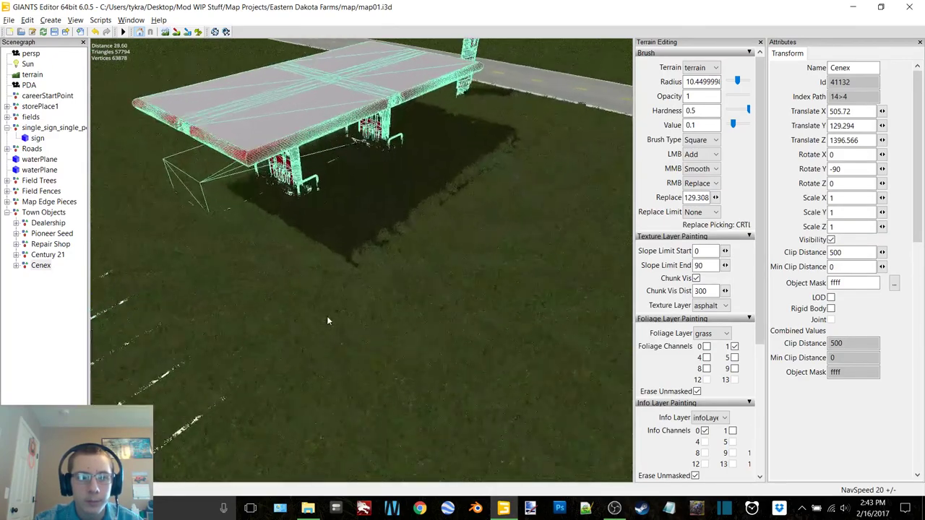
middle_click_drag(343, 306, 405, 319, "alt")
scroll(372, 320, "up", 5)
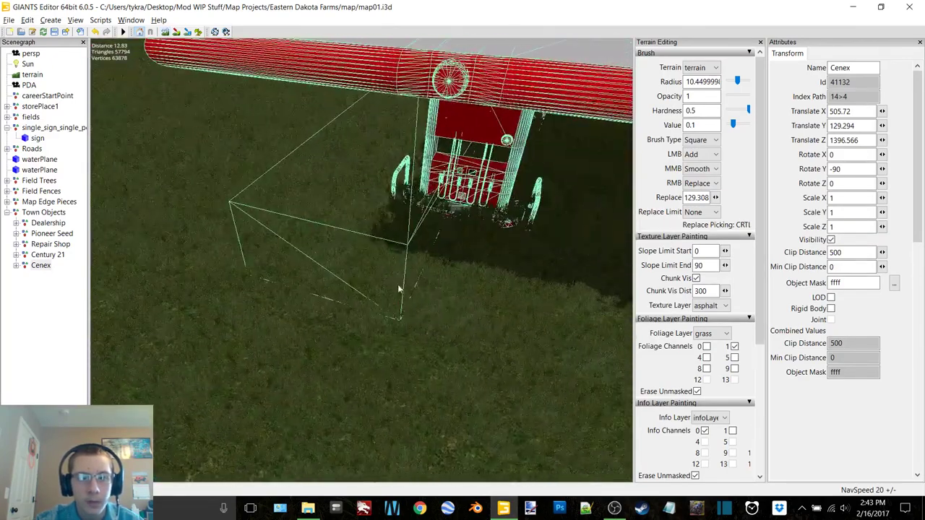
left_click(397, 284)
right_click_drag(402, 289, 436, 264)
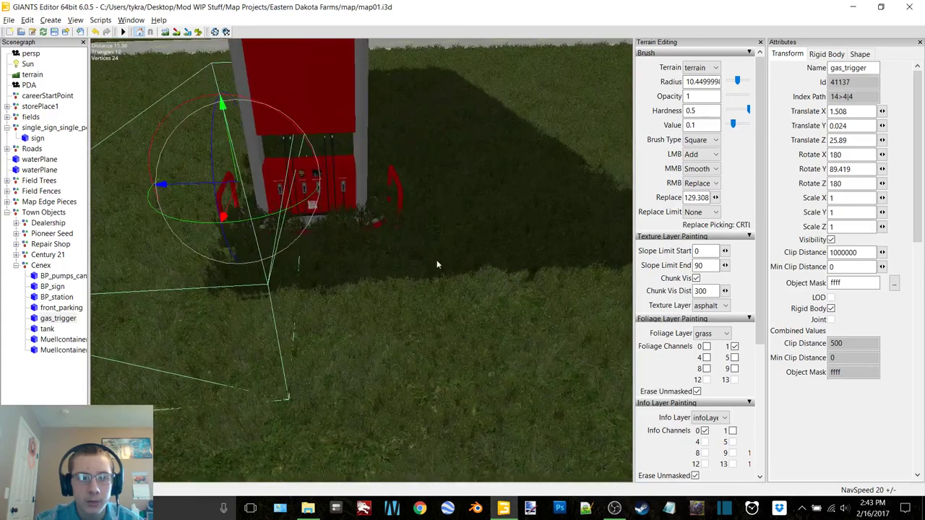
left_click_drag(186, 189, 268, 182)
middle_click_drag(300, 217, 174, 281, "alt")
left_click_drag(520, 249, 408, 251, "alt")
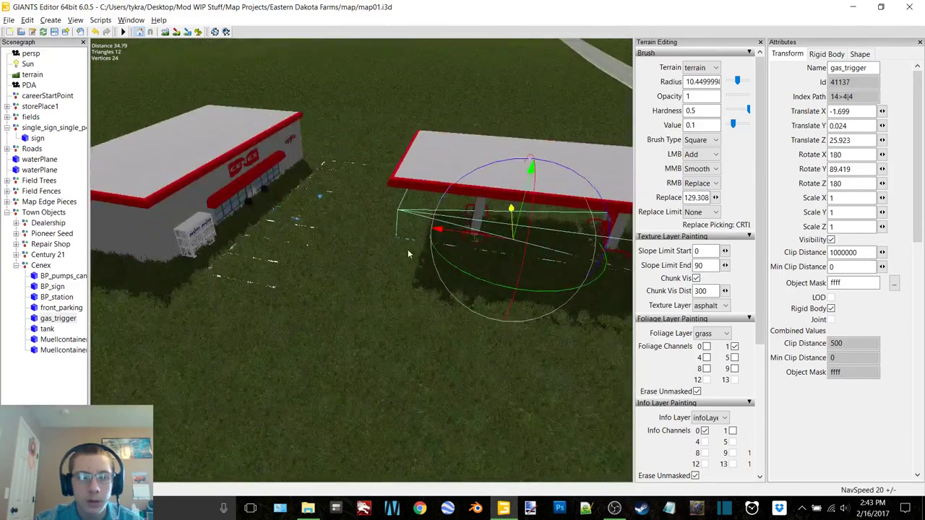
middle_click_drag(408, 251, 325, 240, "alt")
Check the onCreate user attribute of the gas_trigger.
left_click(130, 19)
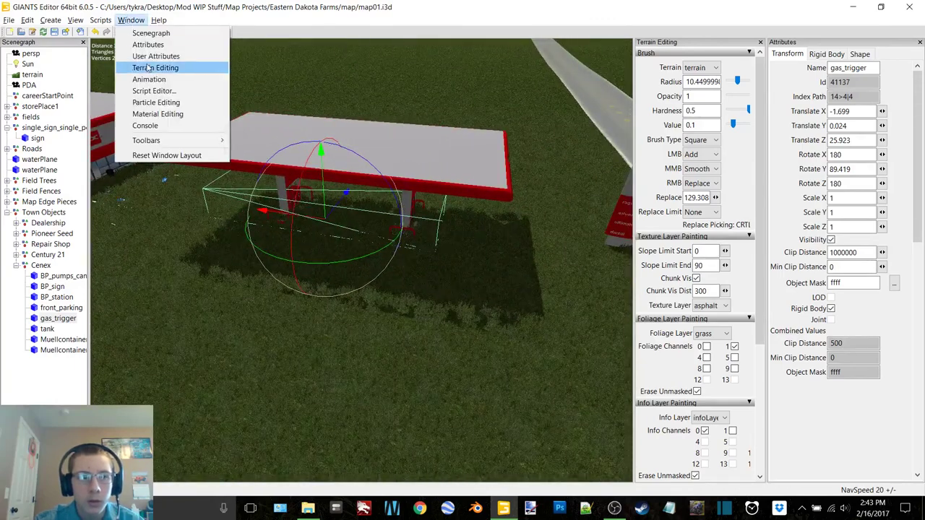
left_click(152, 55)
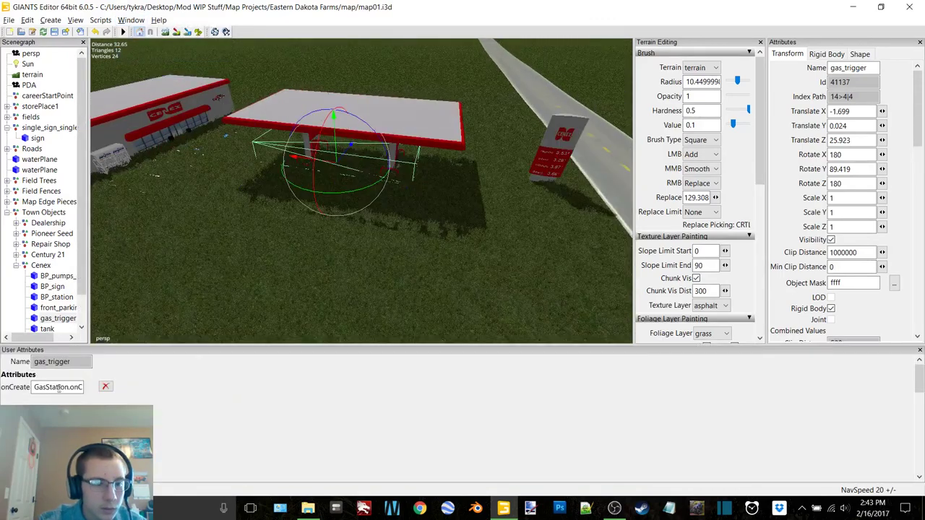
left_click(920, 350)
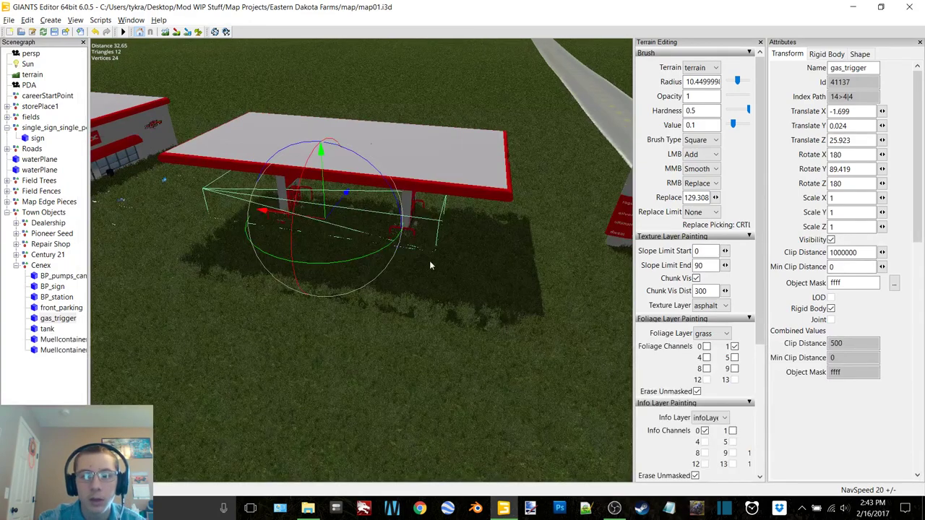
Raise the BP_sign price sign out of the ground to about Y 0.878.
middle_click_drag(431, 265, 329, 247, "alt")
left_click(386, 205)
scroll(397, 224, "up", 3)
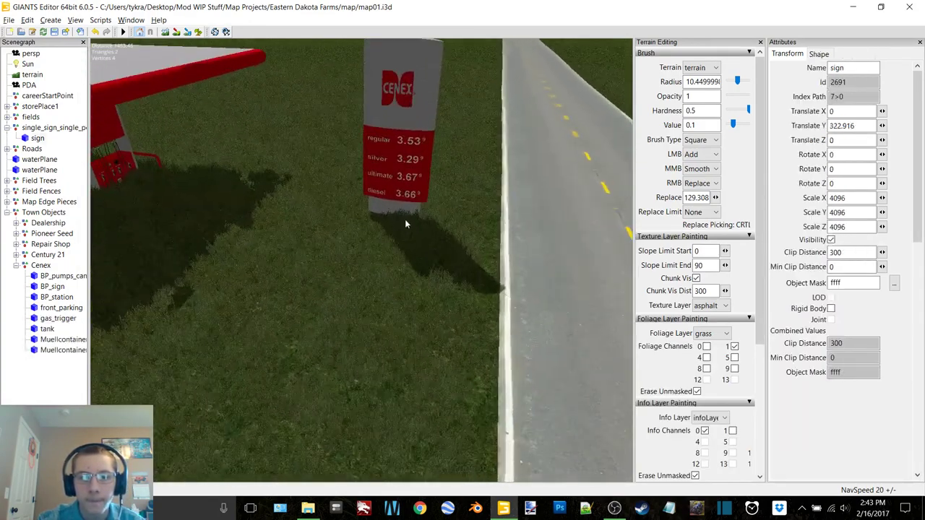
left_click(396, 204)
scroll(330, 263, "up", 4)
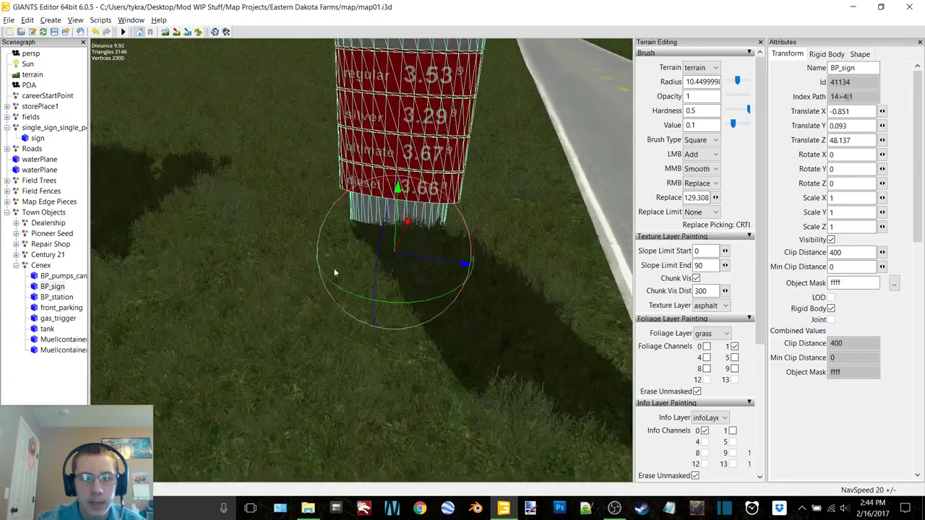
scroll(339, 268, "up", 5)
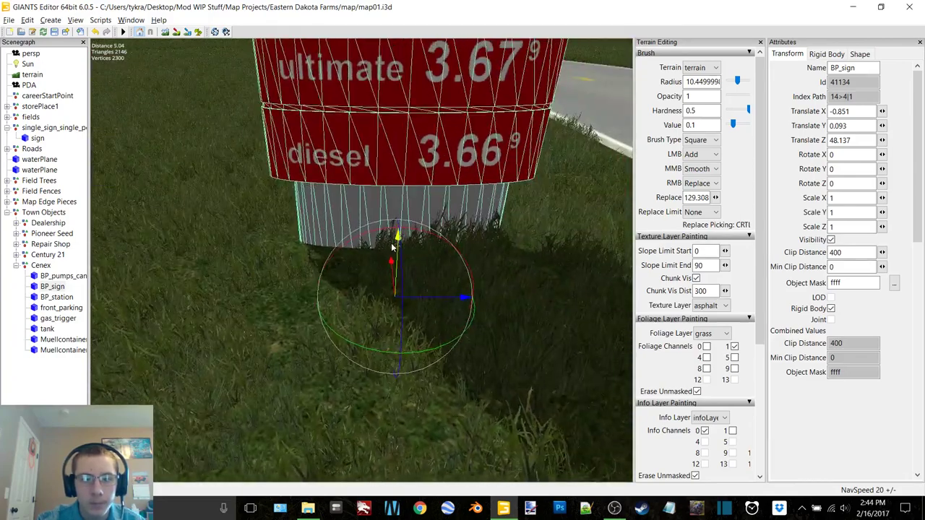
left_click_drag(395, 247, 414, 186)
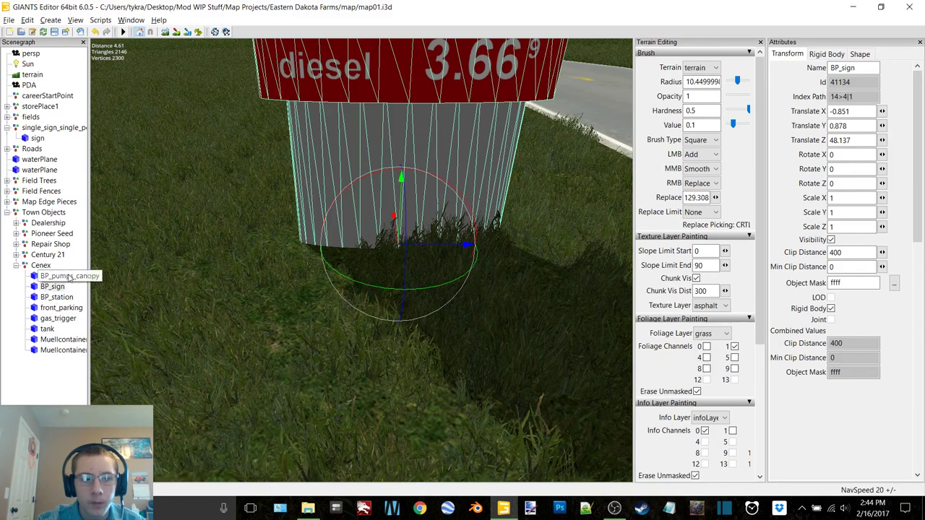
Locate the buried tank slab near the road and raise it above ground to about Y 1.146.
left_click(64, 339)
key("f")
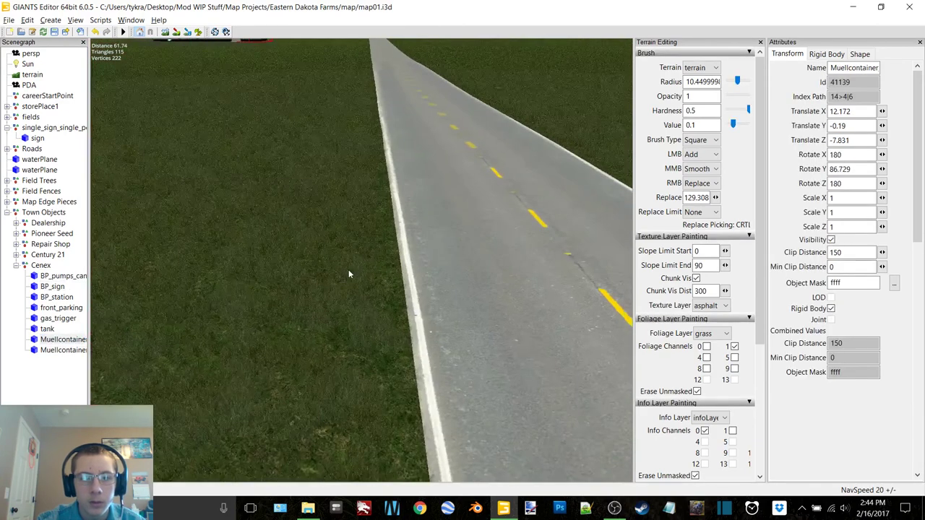
right_click_drag(305, 257, 348, 263, "alt")
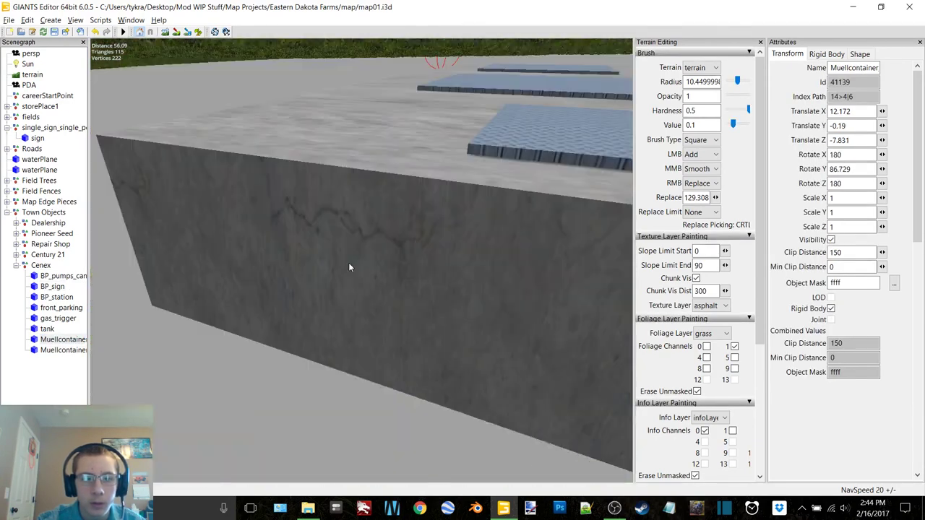
left_click(443, 229)
key("f")
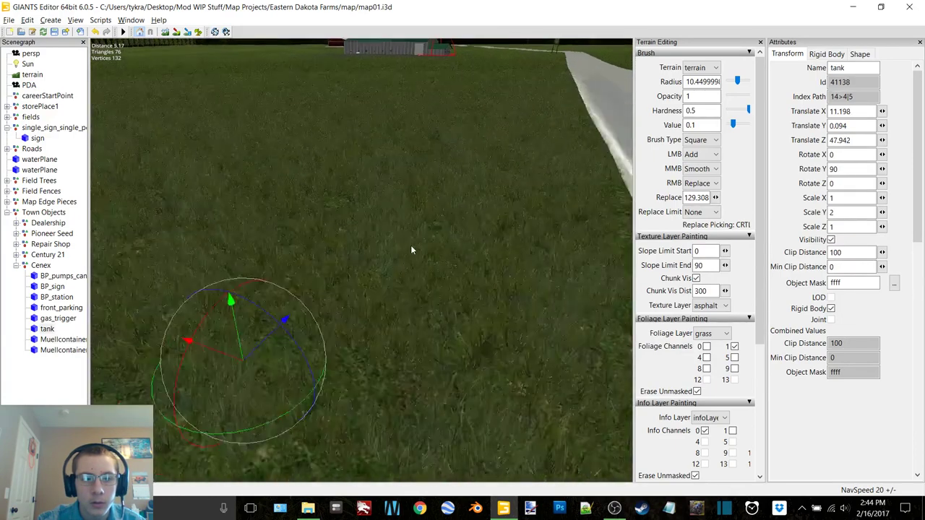
left_click_drag(462, 249, 292, 238)
scroll(478, 198, "down", 3)
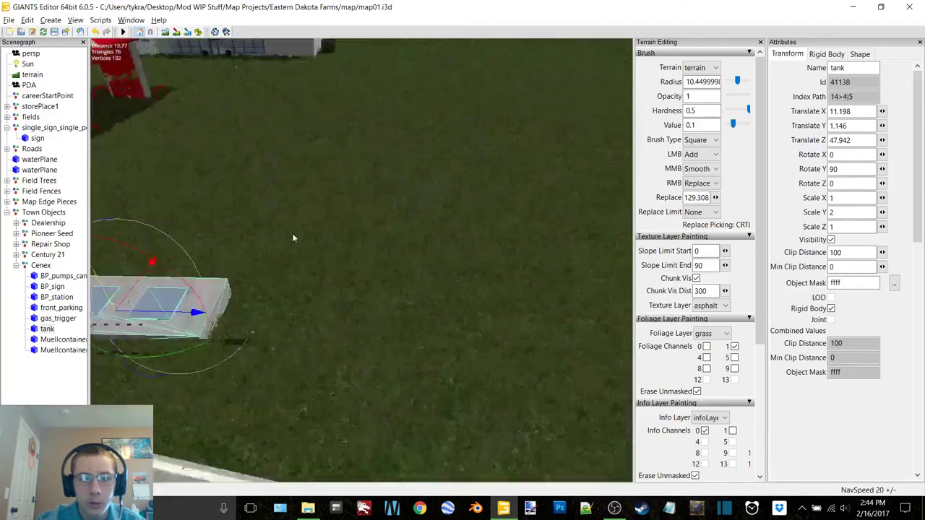
scroll(294, 238, "down", 5)
left_click_drag(365, 267, 373, 266, "alt")
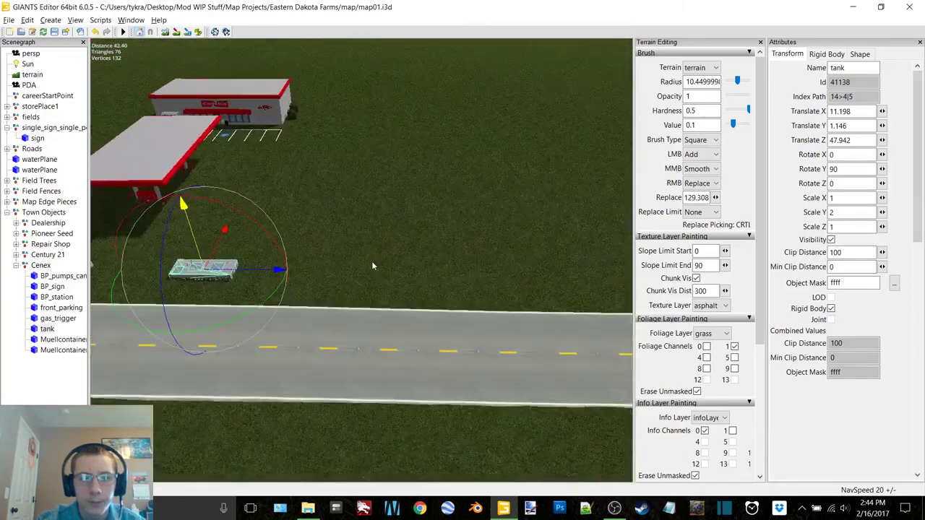
middle_click_drag(373, 266, 293, 275, "alt")
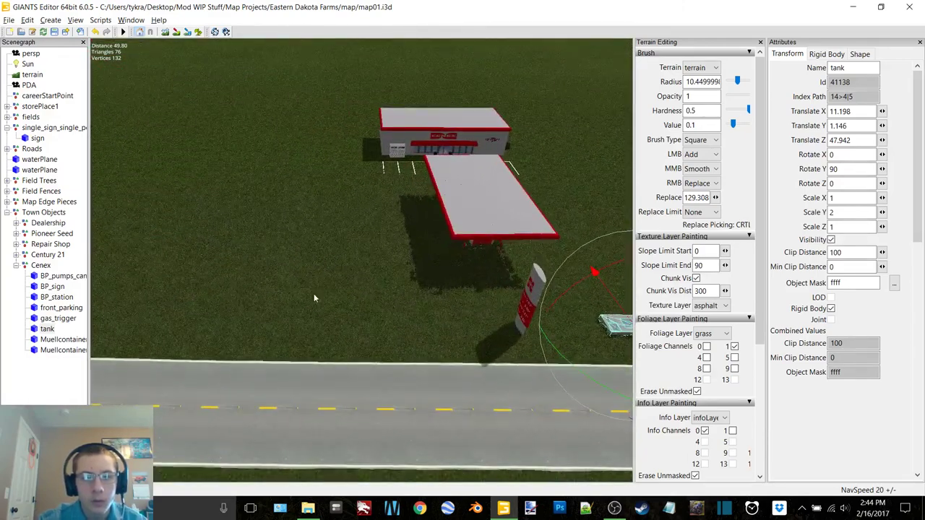
Collapse the Cenex group and clear the selection.
left_click(72, 253)
double_click(46, 267)
left_click(77, 261)
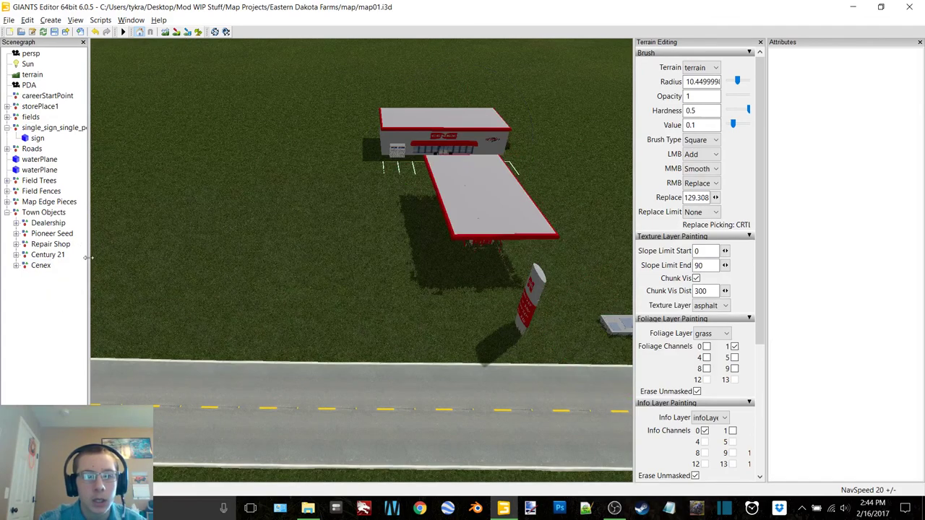
Activate texture painting, shrink the brush radius to about 3.7, and paint asphalt from the fuel canopy out past the store's dumpster end.
left_click(176, 33)
mouse_move(397, 271)
middle_mouse_down("alt")
mouse_move(306, 303)
mouse_move(253, 342)
middle_mouse_up("alt")
scroll(289, 321, "up", 3)
mouse_move(342, 301)
middle_mouse_down()
mouse_move(362, 269)
mouse_move(433, 291)
mouse_move(414, 253)
mouse_move(347, 284)
middle_mouse_up()
scroll(361, 258, "down", 9)
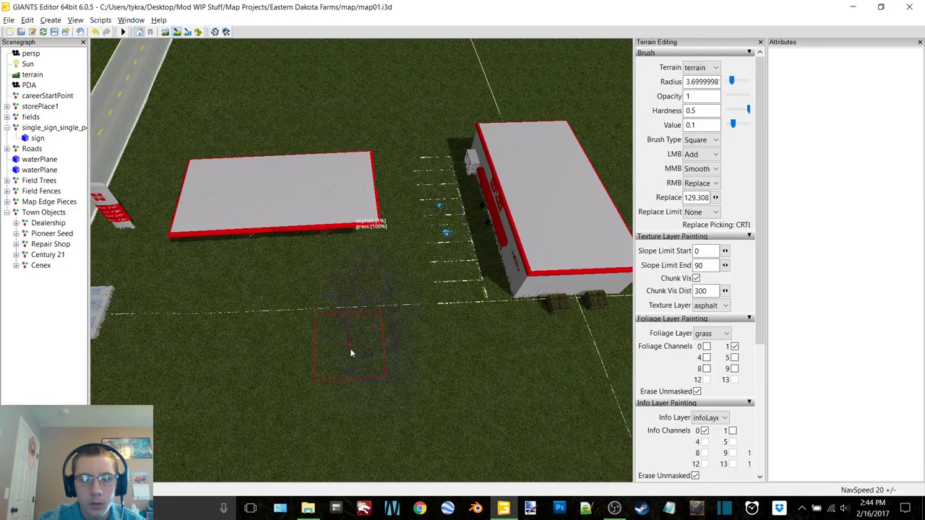
mouse_move(448, 296)
middle_mouse_down()
mouse_move(309, 382)
mouse_move(424, 401)
mouse_move(433, 351)
mouse_move(518, 359)
mouse_move(500, 304)
mouse_move(443, 285)
middle_mouse_up()
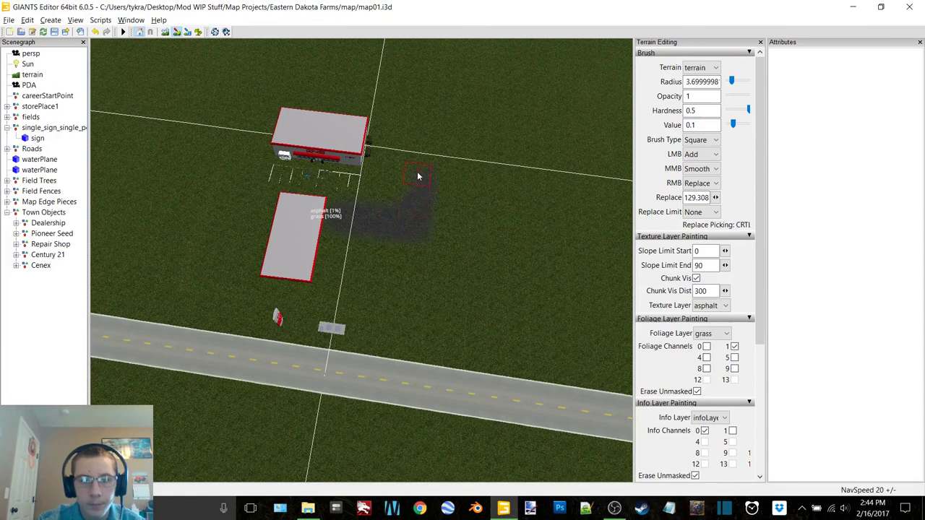
Continue the asphalt lane around the store's dumpster end and along its back wall.
middle_click_drag(370, 285, 299, 361, "alt")
scroll(415, 215, "up", 3)
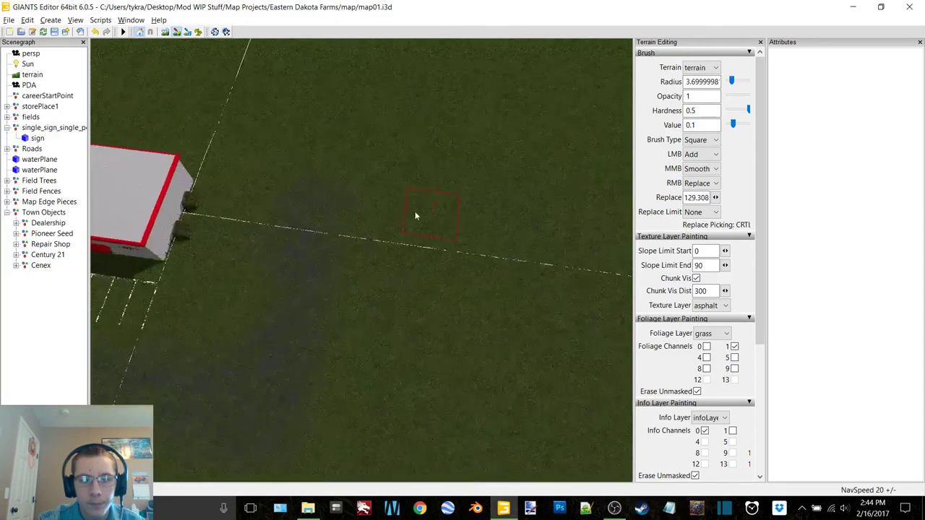
left_click_drag(415, 215, 221, 362, "alt")
middle_click_drag(221, 362, 148, 387, "alt")
left_click_drag(149, 387, 163, 339, "alt")
middle_click_drag(163, 339, 330, 339, "alt")
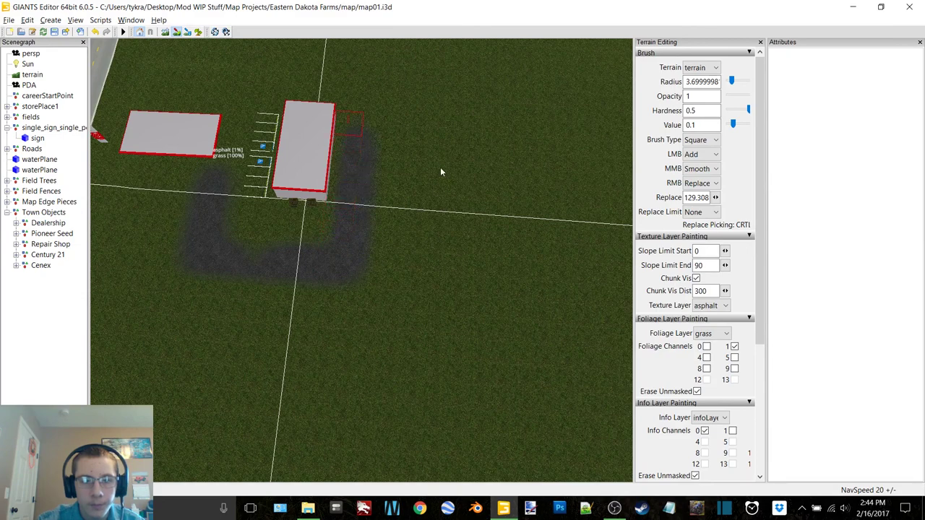
Wrap the asphalt lane around the store's far end and extend the lanes on both sides of the canopy to the road.
middle_click_drag(440, 172, 192, 306)
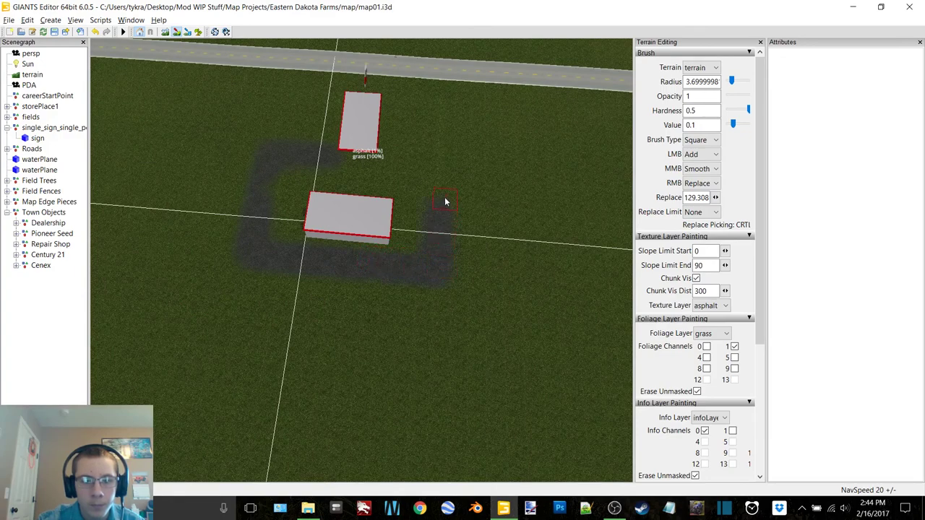
middle_click_drag(448, 180, 336, 260)
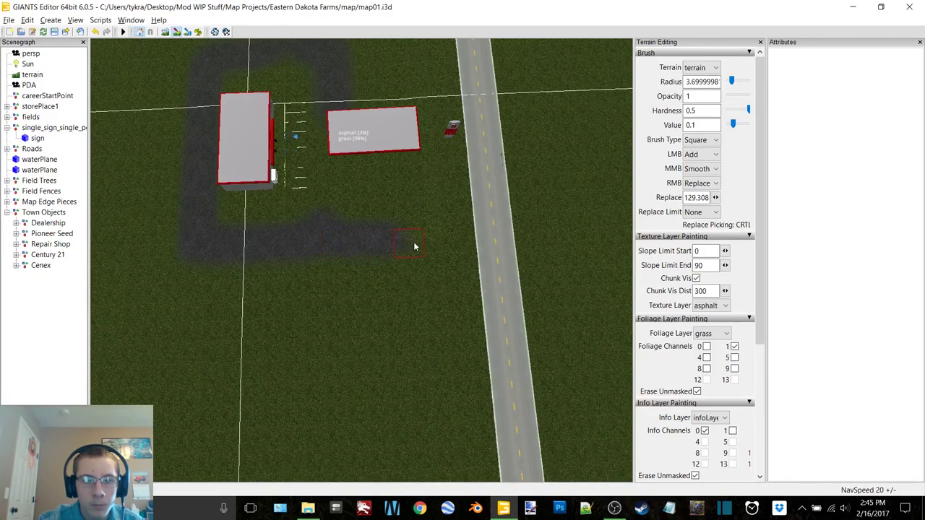
left_click_drag(449, 244, 475, 242)
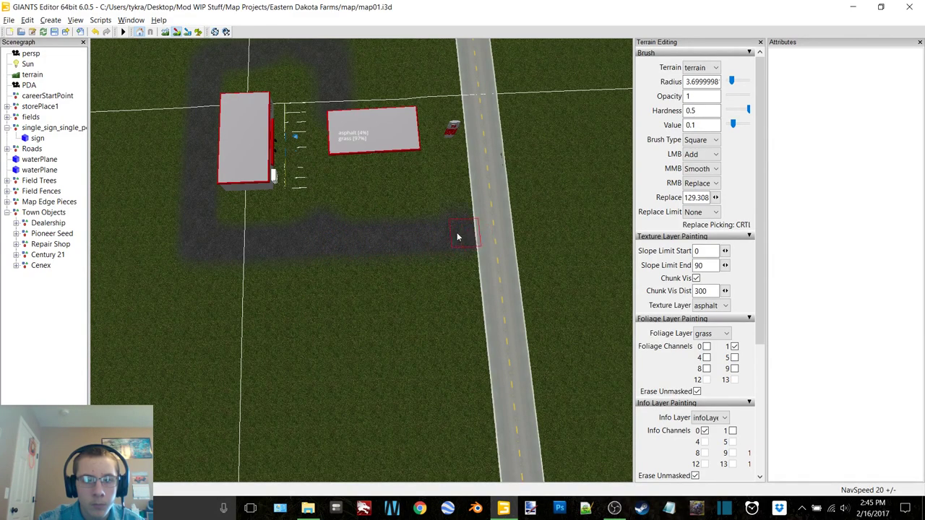
mouse_move(393, 221)
middle_mouse_down("alt")
mouse_move(363, 316)
mouse_move(371, 382)
middle_mouse_up("alt")
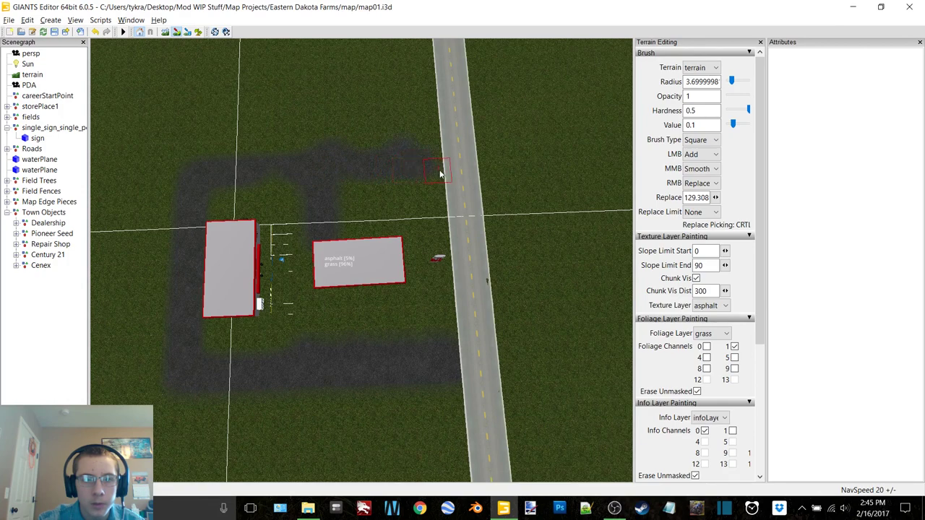
Switch the texture layer to grass and trim the uneven edges of the tank-side driveway.
left_click(711, 305)
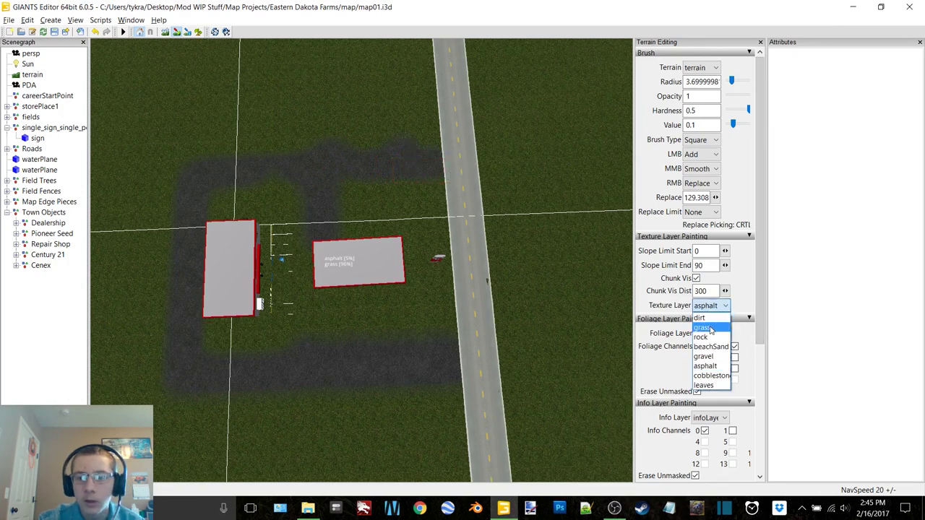
left_click(704, 333)
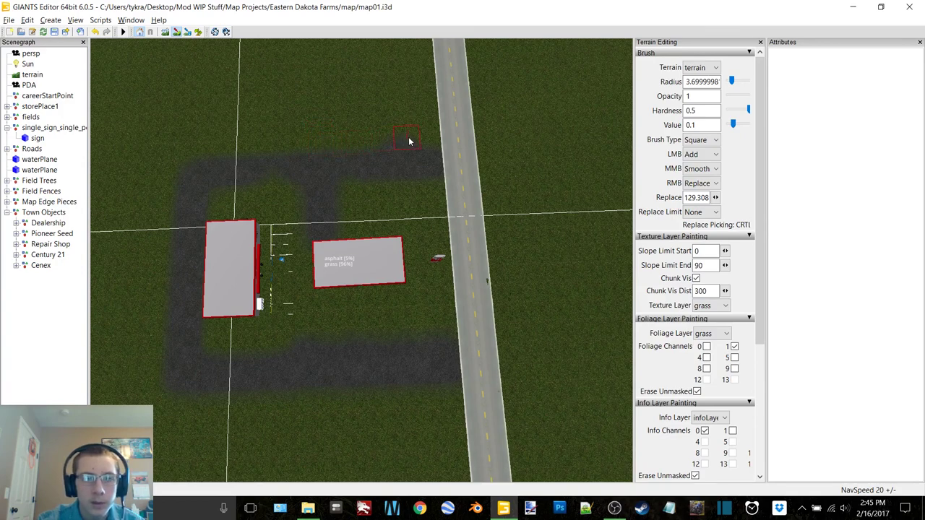
middle_click_drag(472, 175, 431, 185, "alt")
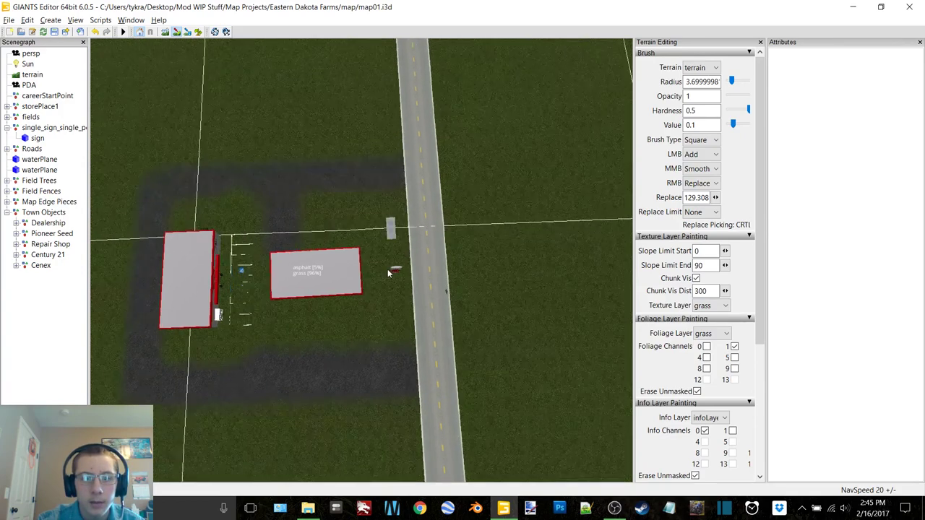
Switch the texture layer from grass to asphalt and paint around the fuel canopy's posts on the tank side.
scroll(543, 191, "up", 5)
mouse_move(542, 191)
left_mouse_down("alt")
mouse_move(455, 135)
mouse_move(434, 275)
left_mouse_up("alt")
middle_click_drag(434, 275, 376, 178, "alt")
scroll(398, 200, "down", 4)
left_click_drag(351, 239, 357, 268, "alt")
right_click_drag(356, 269, 551, 309)
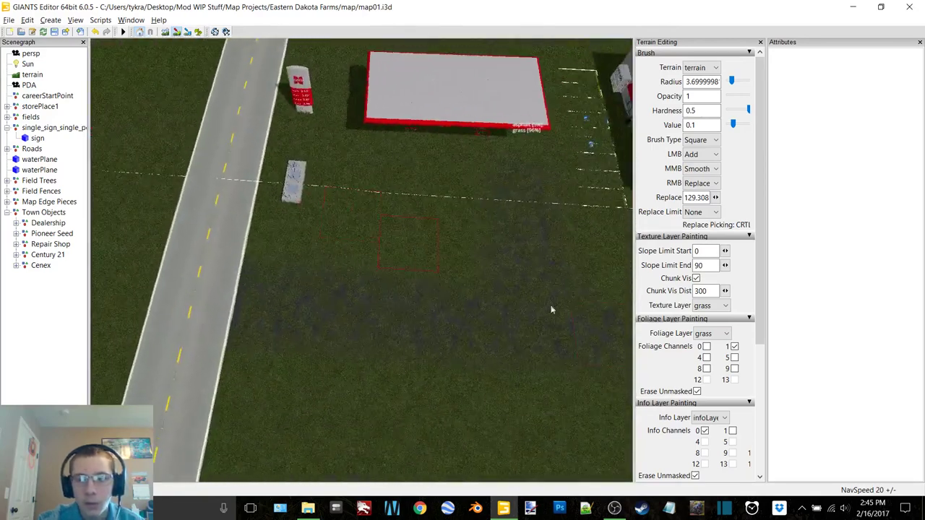
left_click(722, 311)
left_click(711, 366)
middle_click_drag(434, 268, 441, 287, "alt")
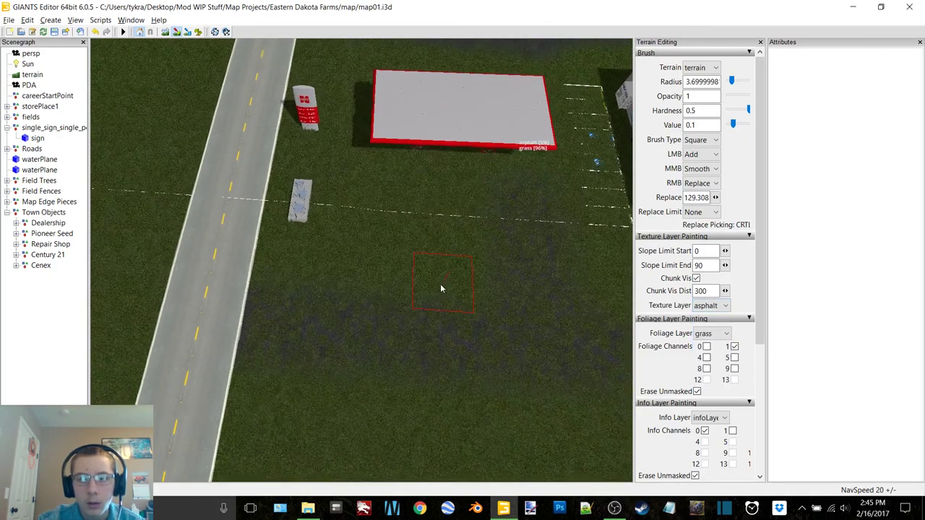
scroll(445, 291, "up", 4)
middle_click_drag(483, 253, 448, 303, "alt")
scroll(449, 302, "up", 4)
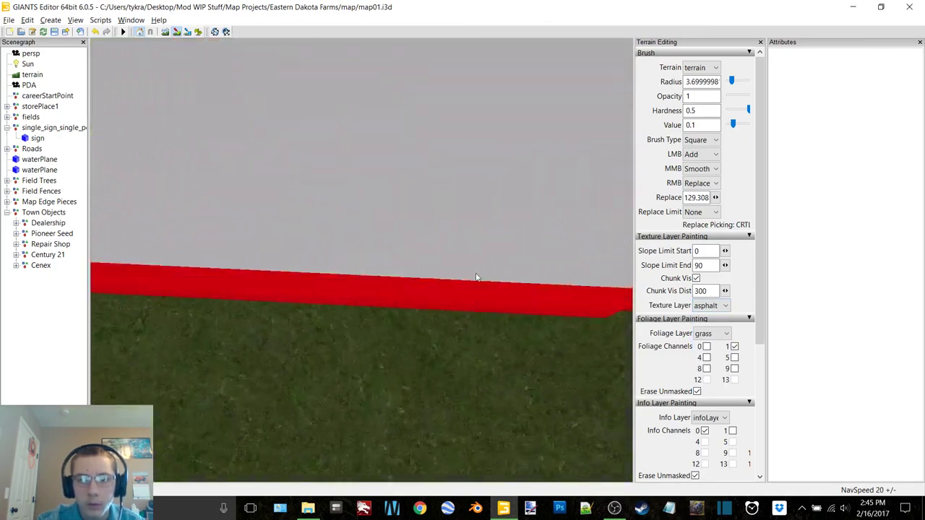
scroll(477, 273, "up", 8)
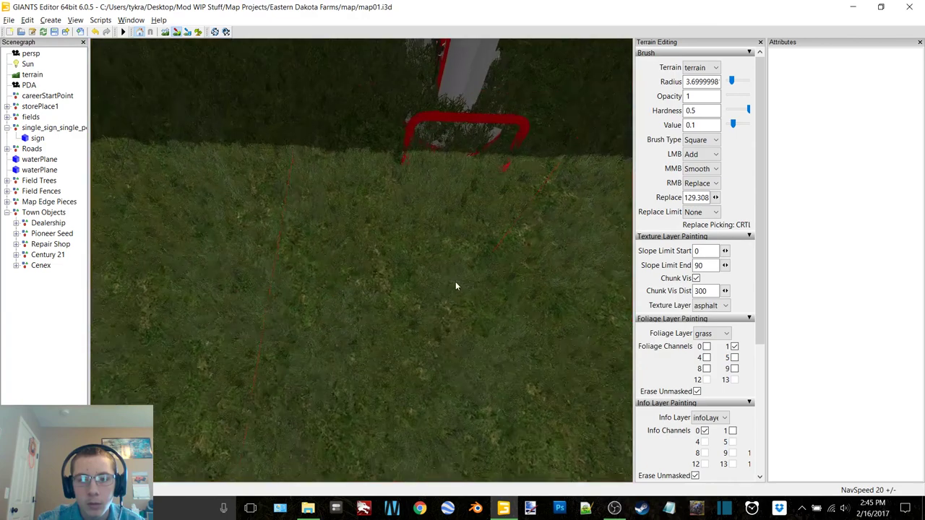
right_click_drag(455, 286, 553, 231)
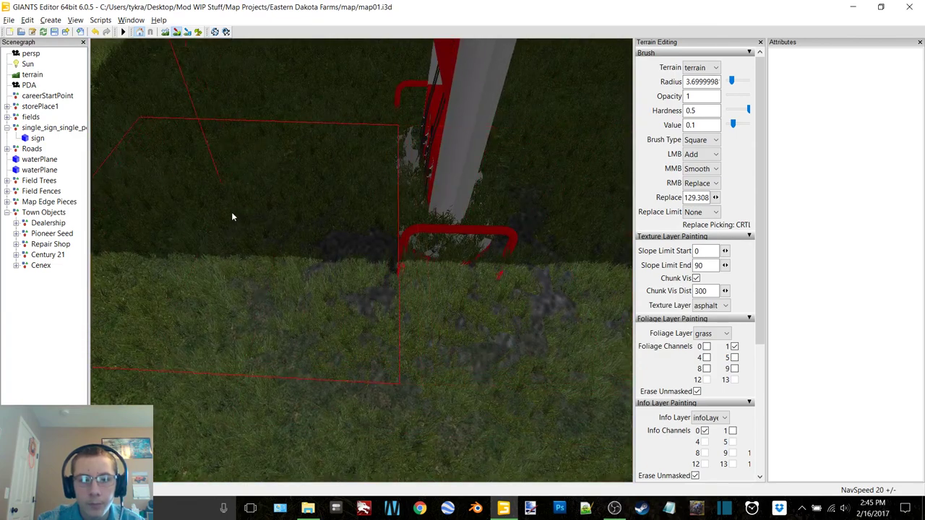
Paint asphalt from the canopy's road-side corner out toward the tank-side lane.
scroll(353, 241, "down", 7)
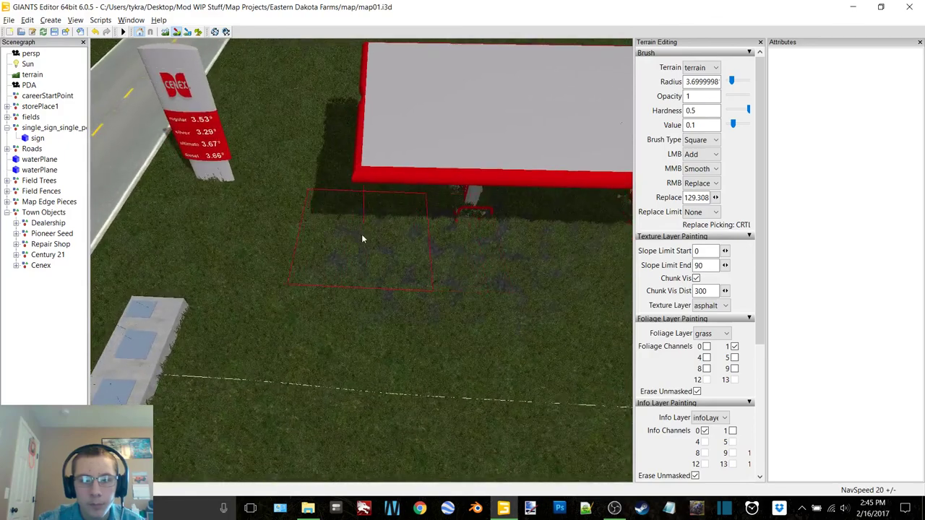
mouse_move(361, 234)
left_mouse_down()
mouse_move(349, 235)
mouse_move(324, 362)
left_mouse_up()
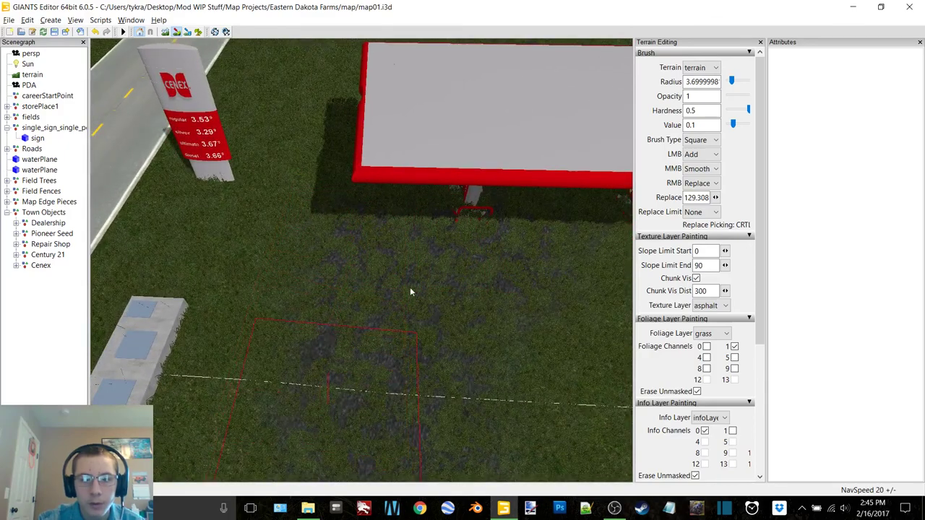
scroll(410, 291, "down", 5)
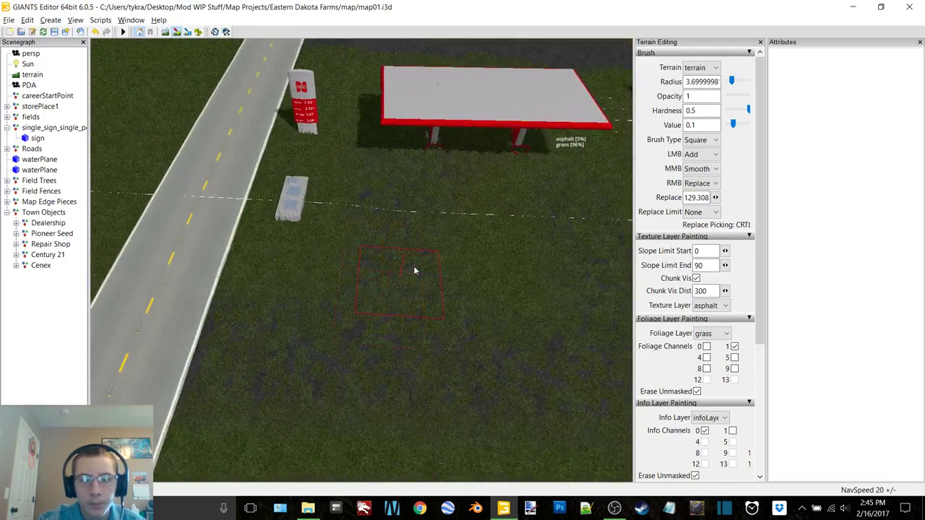
middle_click_drag(414, 271, 359, 411, "alt")
scroll(323, 297, "up", 5)
left_click_drag(235, 210, 616, 258, "alt")
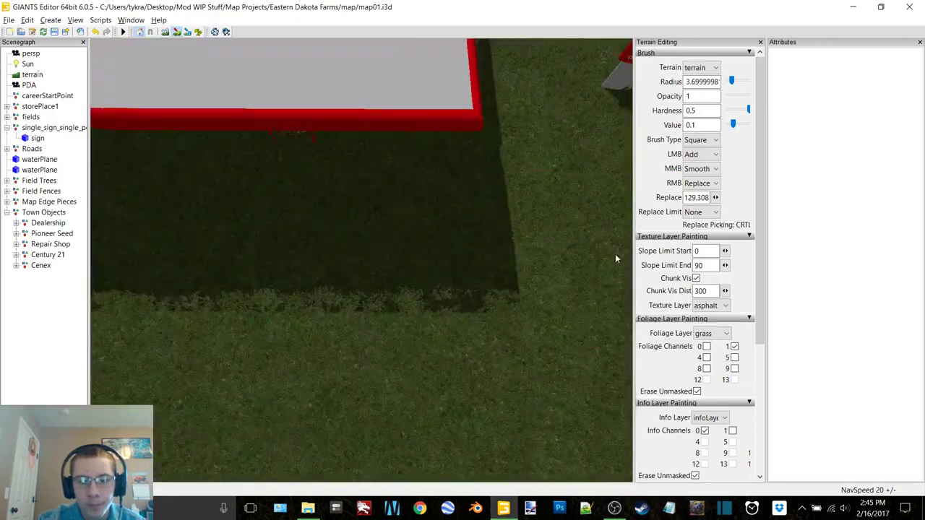
Hide the Cenex group, enlarge the brush radius to about 9.45, and fill the whole lot between the lanes with asphalt.
scroll(617, 258, "down", 5)
left_click(40, 266)
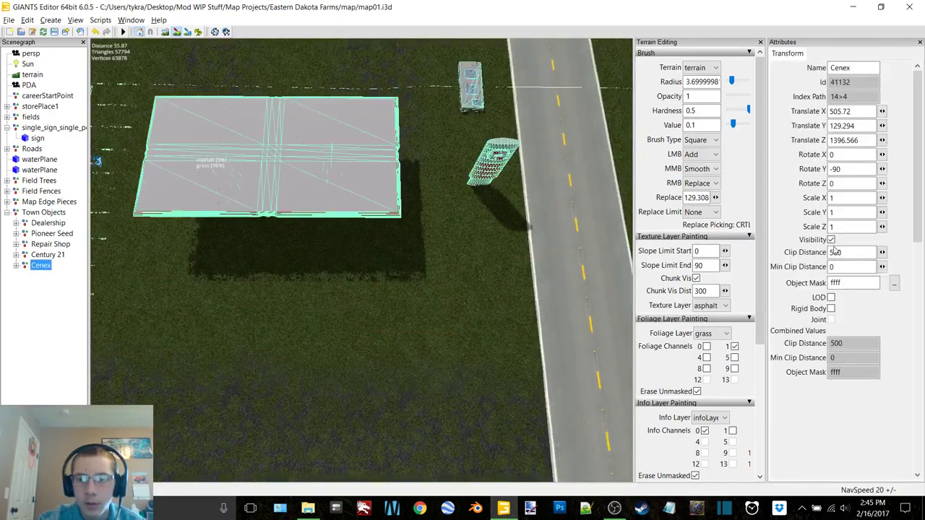
left_click(831, 240)
scroll(370, 339, "down", 5)
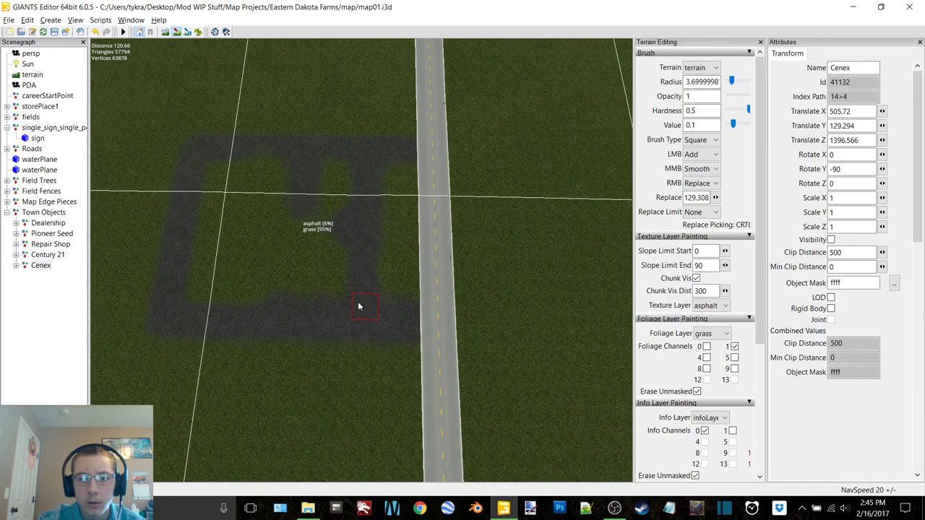
middle_click_drag(339, 262, 434, 276, "alt")
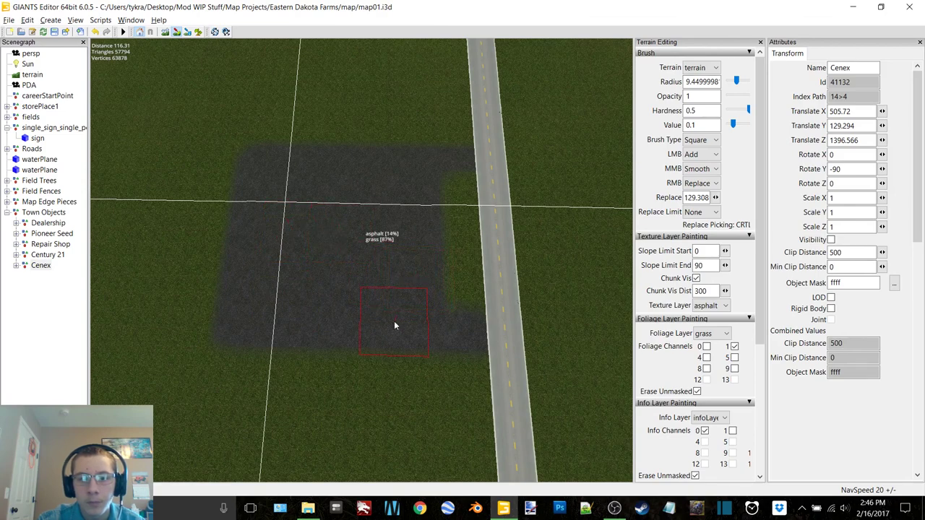
Stop texture painting, make the Cenex group visible again, and inspect the asphalt lot around the buildings.
left_click(176, 32)
left_click(831, 240)
right_click_drag(275, 364, 410, 315, "alt")
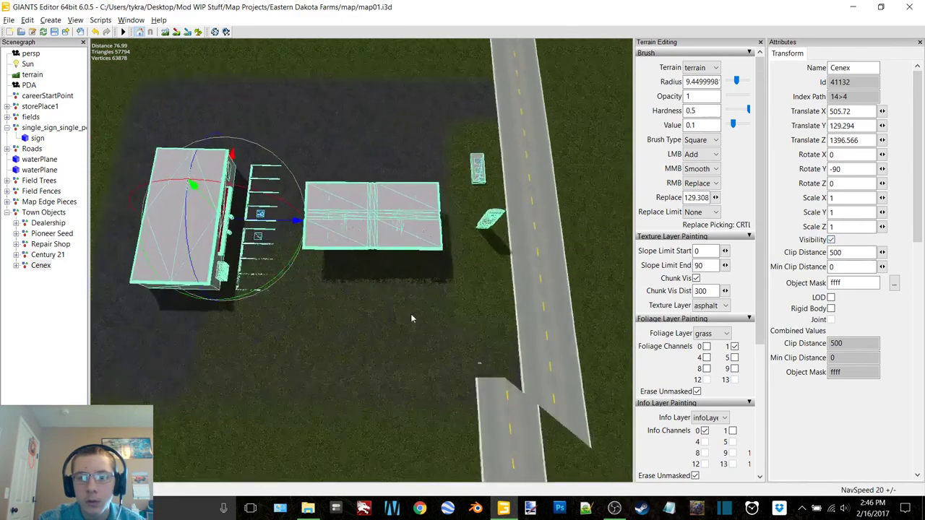
middle_click_drag(410, 315, 315, 319, "alt")
right_click_drag(315, 319, 336, 276, "alt")
middle_click_drag(336, 276, 340, 276, "alt")
right_click_drag(338, 273, 373, 289)
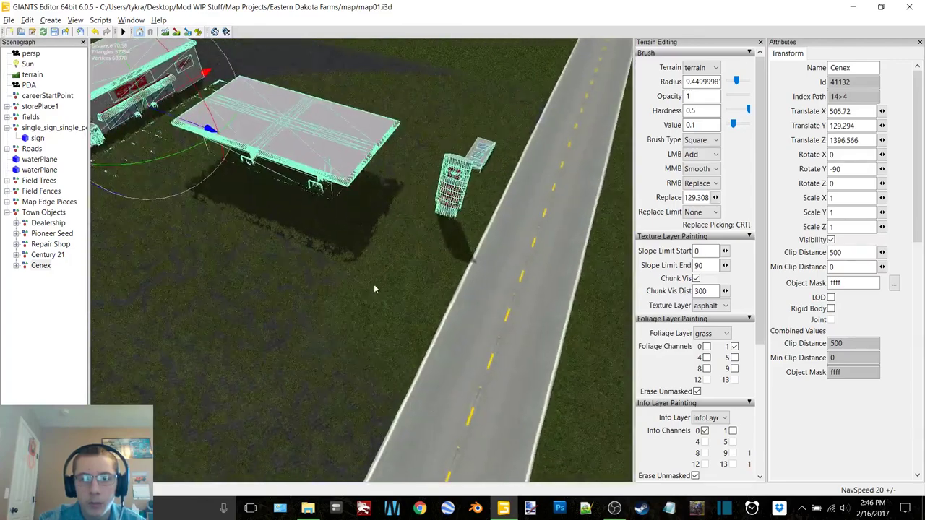
Hide the Cenex group, activate foliage painting, and erase grass from the driveway away from the tanks with a radius up to about 6.7.
left_click(830, 240)
right_click_drag(450, 204, 302, 129)
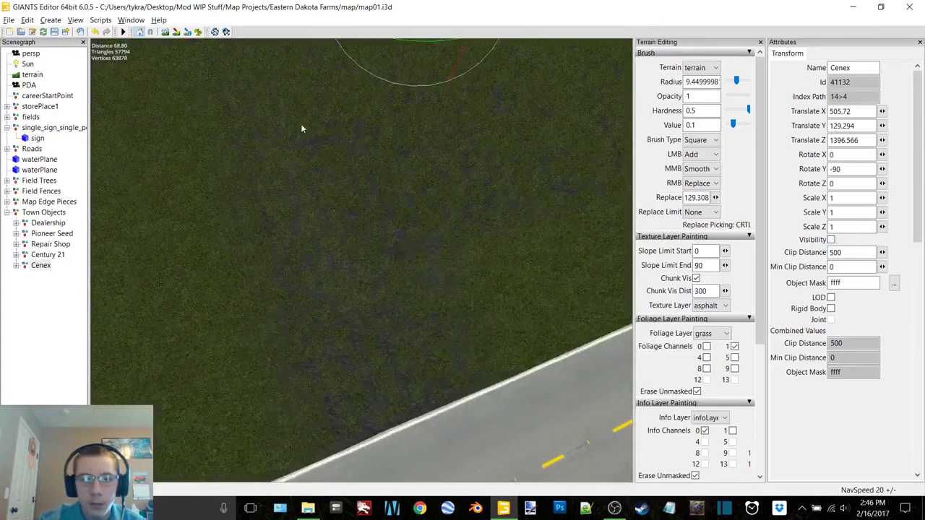
left_click(200, 33)
mouse_move(409, 242)
left_mouse_down("alt")
mouse_move(403, 218)
mouse_move(368, 237)
mouse_move(382, 251)
mouse_move(409, 252)
mouse_move(406, 236)
left_mouse_up("alt")
scroll(374, 239, "down", 1)
scroll(375, 240, "down", 8)
mouse_move(405, 240)
right_mouse_down()
mouse_move(339, 239)
mouse_move(503, 251)
mouse_move(408, 244)
right_mouse_up()
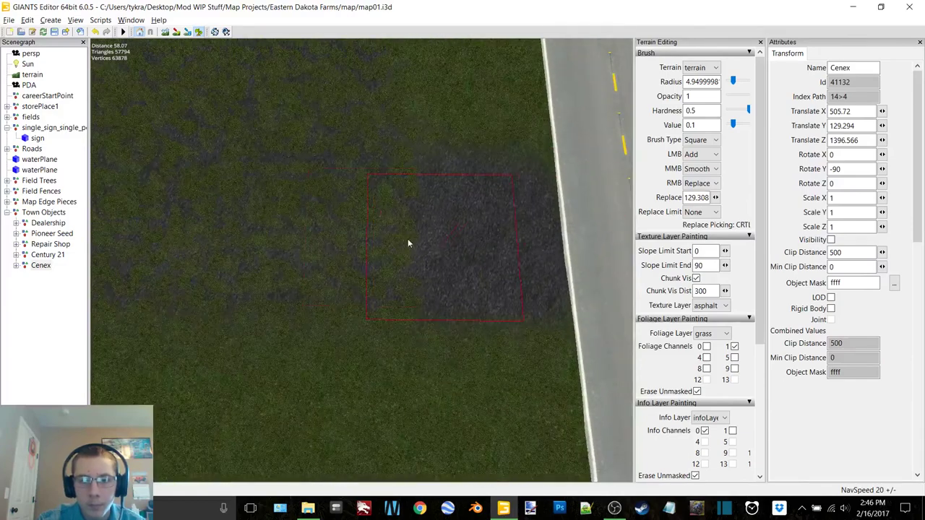
left_click(333, 227)
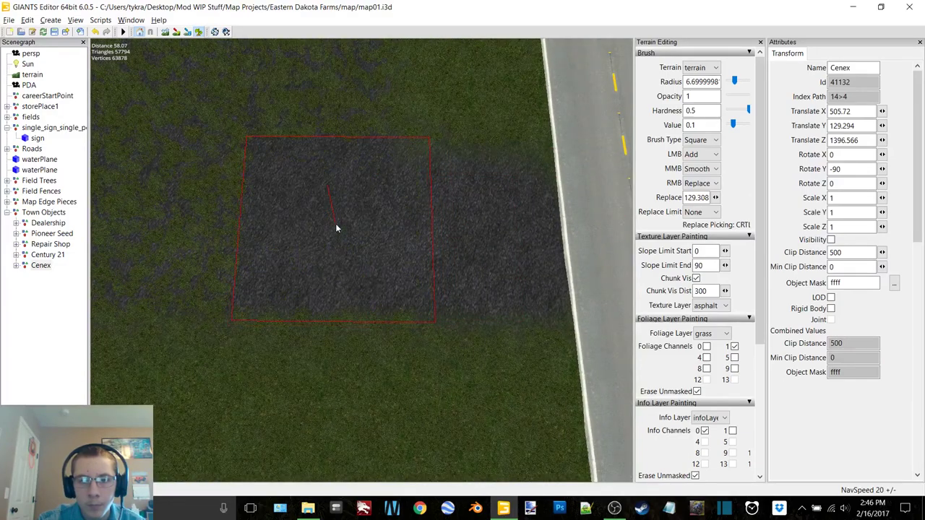
mouse_move(335, 223)
middle_mouse_down("alt")
mouse_move(387, 219)
mouse_move(373, 221)
middle_mouse_up("alt")
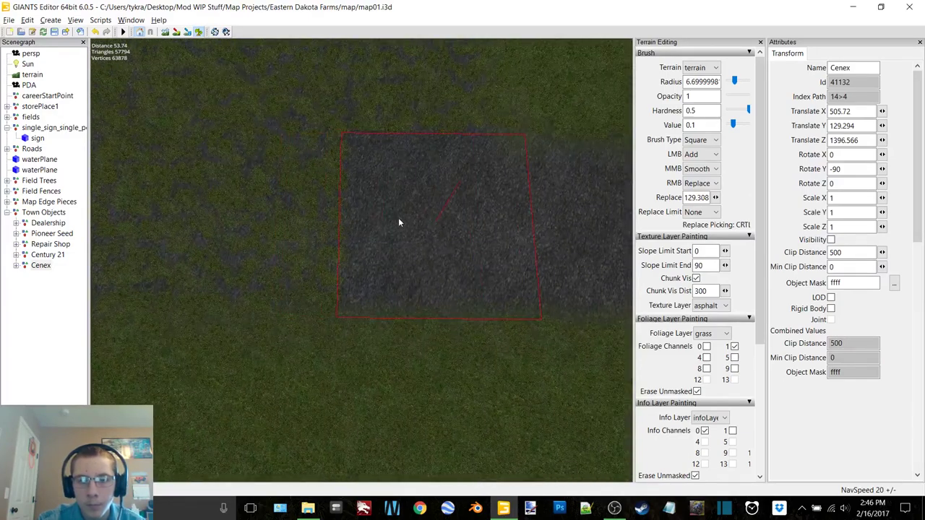
Enlarge the brush radius to about 9.95 and clear the grass along that lane toward the back of the lot.
scroll(354, 205, "up", 1)
middle_click_drag(307, 201, 387, 201, "alt")
scroll(324, 190, "up", 1)
left_click(320, 187)
left_click(316, 214)
middle_click_drag(316, 214, 434, 210, "alt")
left_click(300, 204)
mouse_move(301, 205)
middle_mouse_down("alt")
mouse_move(384, 207)
mouse_move(371, 211)
middle_mouse_up("alt")
left_click(306, 209)
middle_click_drag(306, 209, 427, 214, "alt")
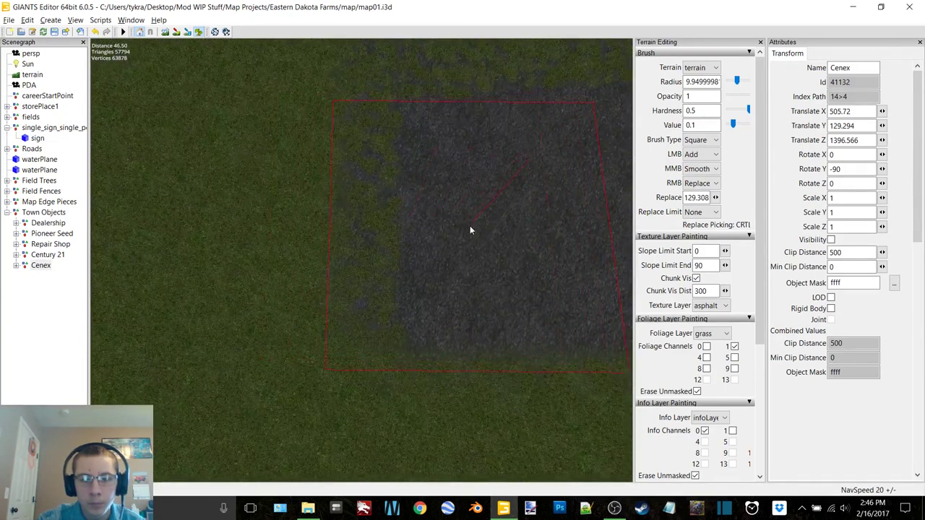
Clear the grass from the back corners of the lot and the asphalt strip where the store stands.
left_click(465, 223)
mouse_move(349, 221)
middle_mouse_down("alt")
mouse_move(339, 277)
mouse_move(306, 303)
mouse_move(479, 242)
mouse_move(474, 258)
mouse_move(481, 255)
middle_mouse_up("alt")
left_click(307, 303)
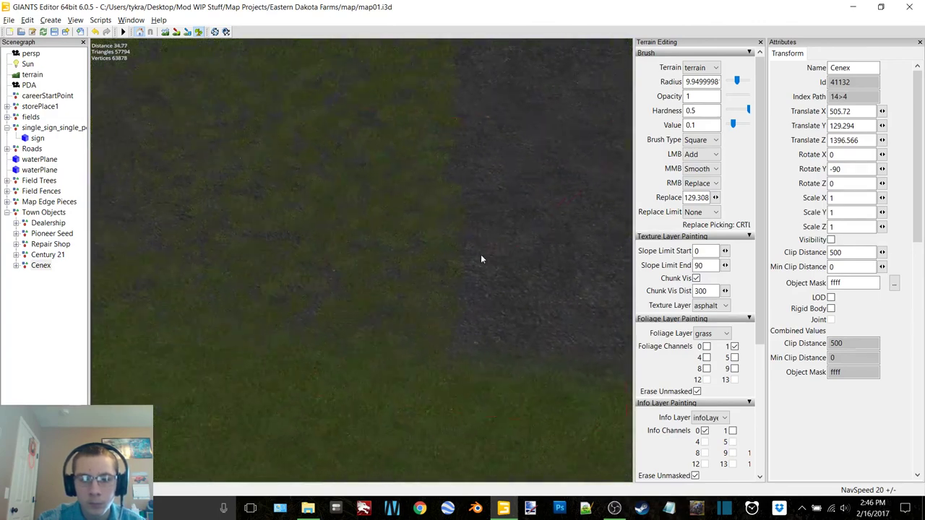
left_click(331, 204)
middle_click_drag(354, 212, 428, 218, "alt")
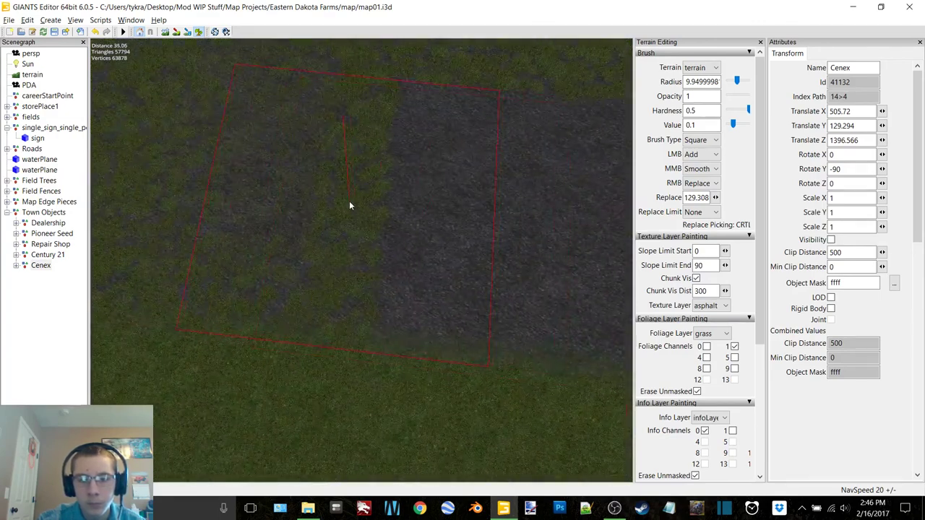
right_click_drag(351, 205, 450, 221)
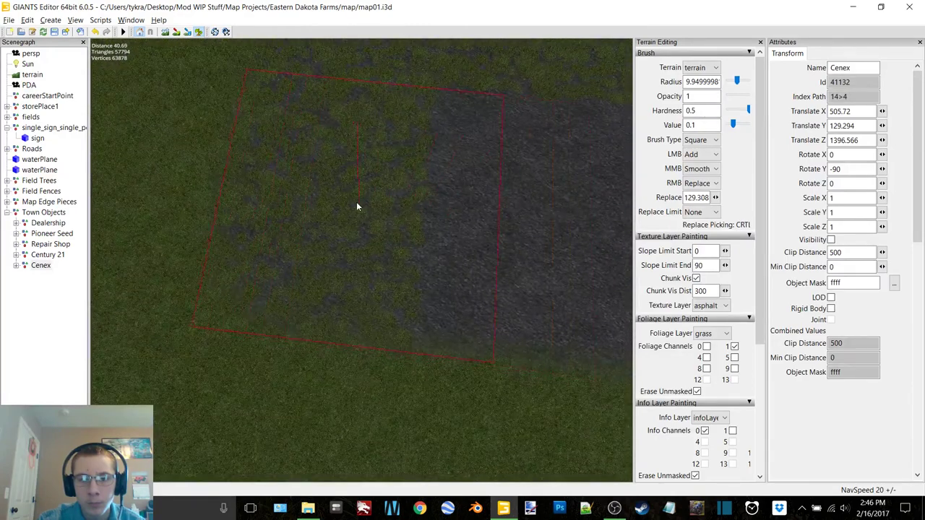
left_click_drag(351, 205, 346, 205)
Clear the grass along the tank-side lane to the road, reducing the brush radius to about 7.95 near the entrance.
mouse_move(273, 163)
middle_mouse_down("alt")
mouse_move(265, 285)
mouse_move(286, 326)
middle_mouse_up("alt")
left_click_drag(232, 282, 419, 236, "alt")
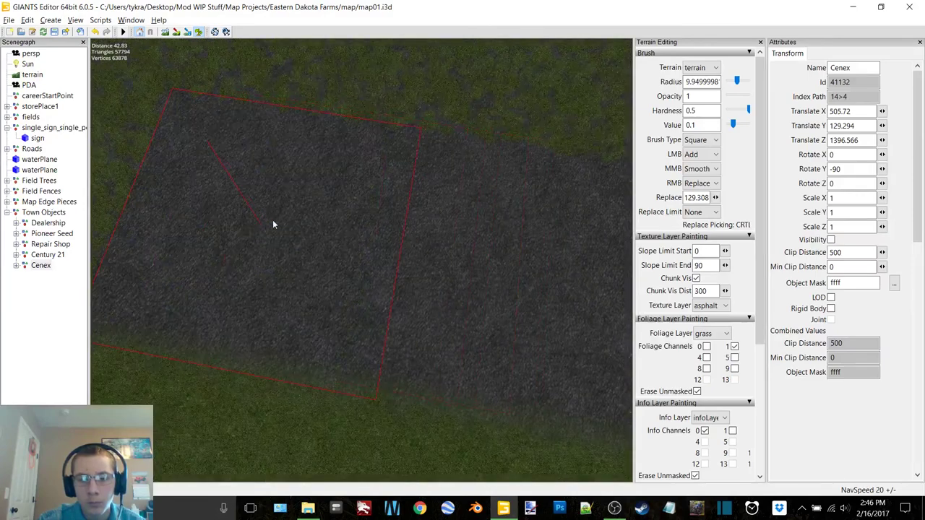
middle_click_drag(272, 219, 381, 242, "alt")
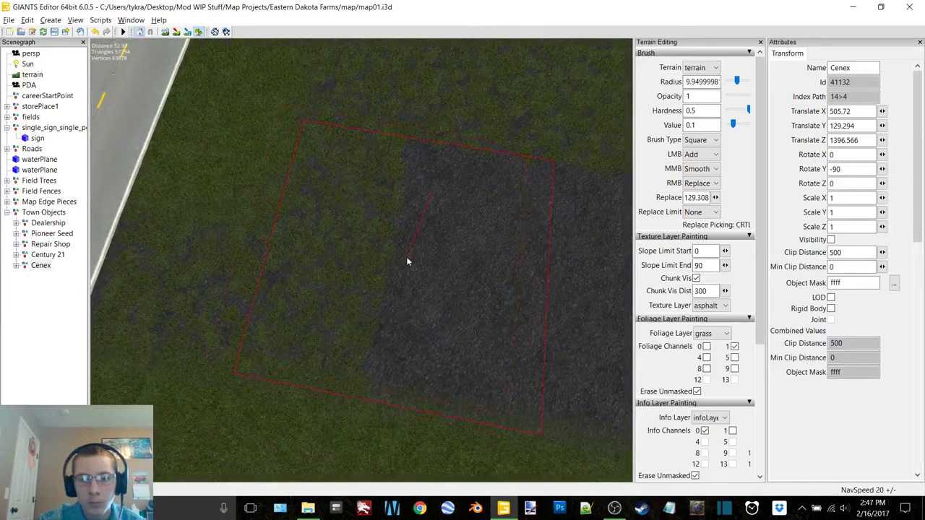
left_click_drag(406, 257, 393, 254)
middle_click_drag(400, 250, 506, 254, "alt")
scroll(318, 280, "down", 7)
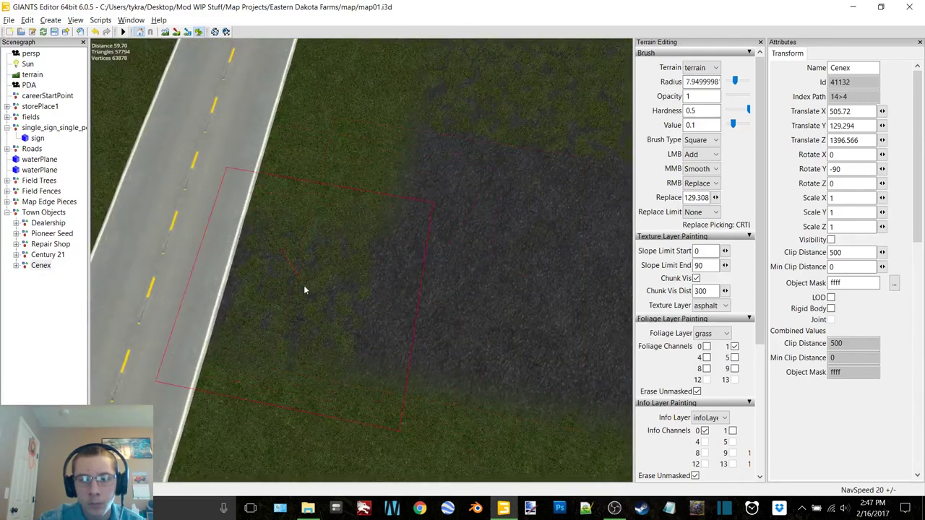
mouse_move(289, 272)
left_mouse_down()
mouse_move(313, 278)
mouse_move(278, 292)
left_mouse_up()
middle_click_drag(439, 244, 375, 266, "alt")
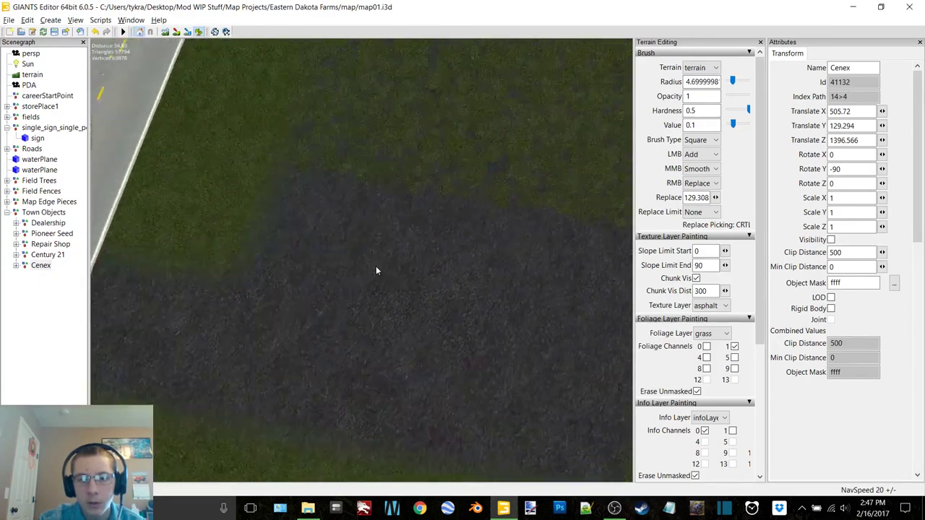
Enlarge the brush radius to about 10.45 and erase the remaining grass from the middle of the asphalt lot.
mouse_move(376, 266)
left_mouse_down("alt")
mouse_move(354, 202)
mouse_move(427, 210)
mouse_move(363, 220)
left_mouse_up("alt")
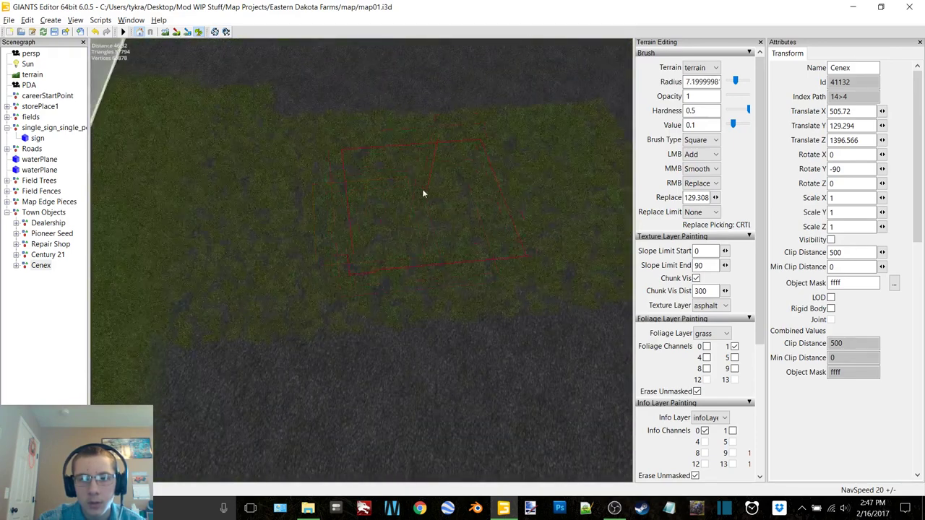
scroll(410, 154, "up", 3)
left_click_drag(409, 154, 444, 256)
middle_click_drag(444, 255, 353, 246, "alt")
left_click_drag(353, 247, 465, 236)
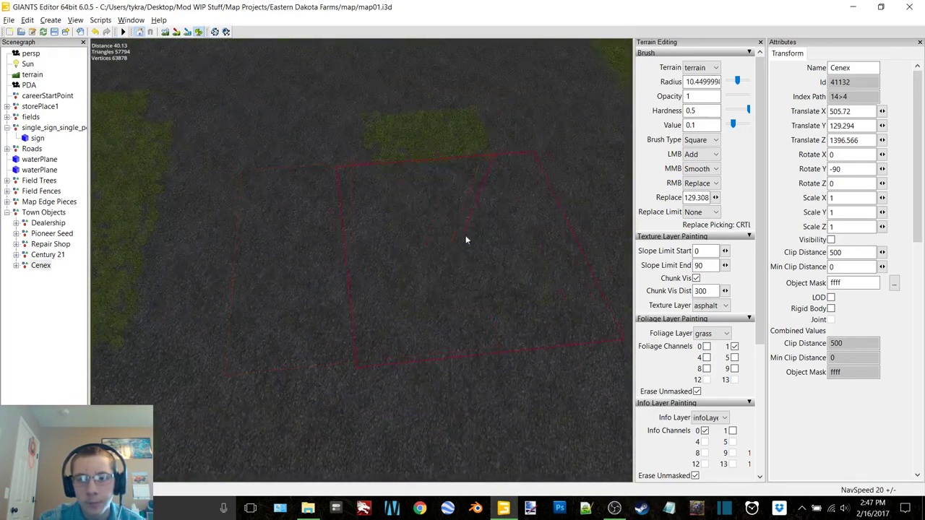
middle_click_drag(402, 153, 502, 194, "alt")
mouse_move(440, 281)
left_mouse_down()
mouse_move(406, 282)
mouse_move(373, 203)
left_mouse_up()
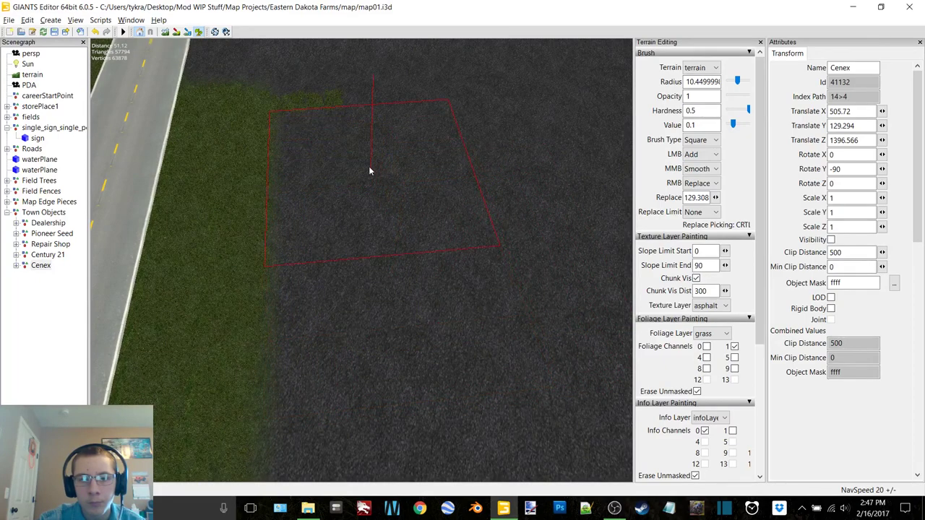
Make the Cenex group visible again and clear the selection.
left_click(831, 240)
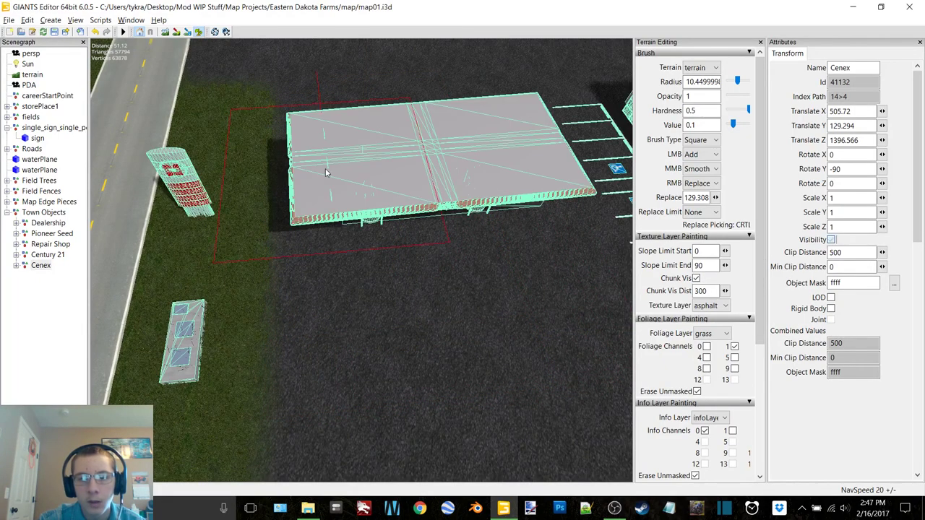
scroll(455, 127, "down", 5)
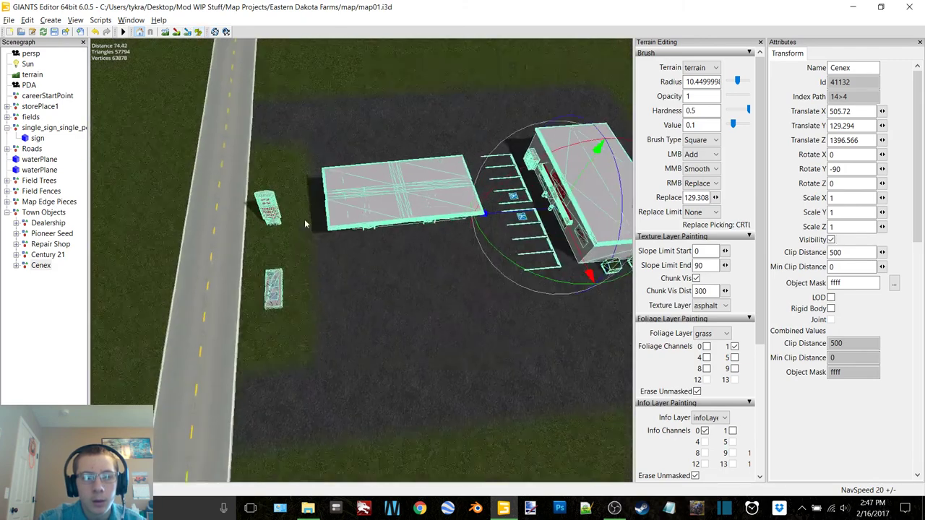
middle_click_drag(305, 220, 289, 206, "alt")
left_click_drag(289, 206, 84, 303, "alt")
left_click(72, 311)
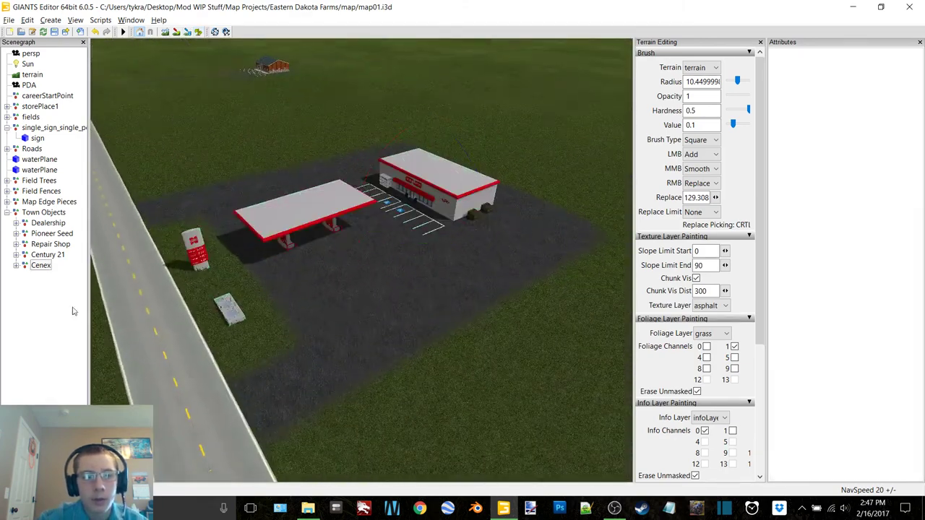
Collapse the Town Objects group in the scenegraph and deselect it.
double_click(35, 213)
scroll(240, 288, "down", 3)
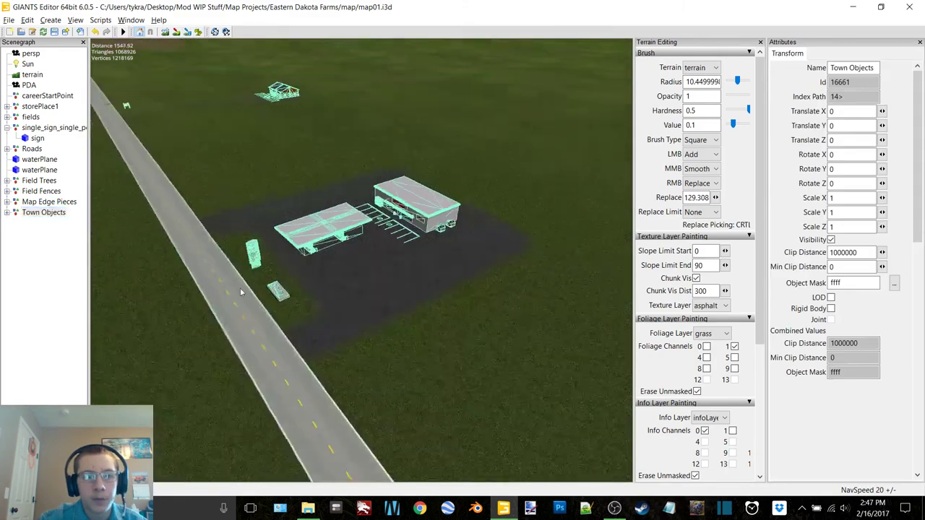
left_click_drag(240, 288, 468, 194, "alt")
right_click_drag(468, 198, 229, 208)
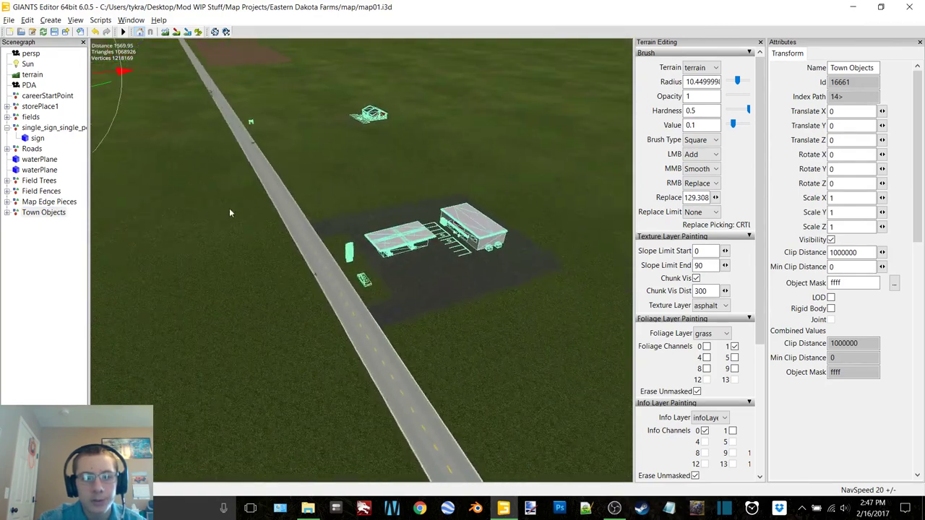
left_click(64, 295)
middle_click_drag(161, 146, 557, 250, "alt")
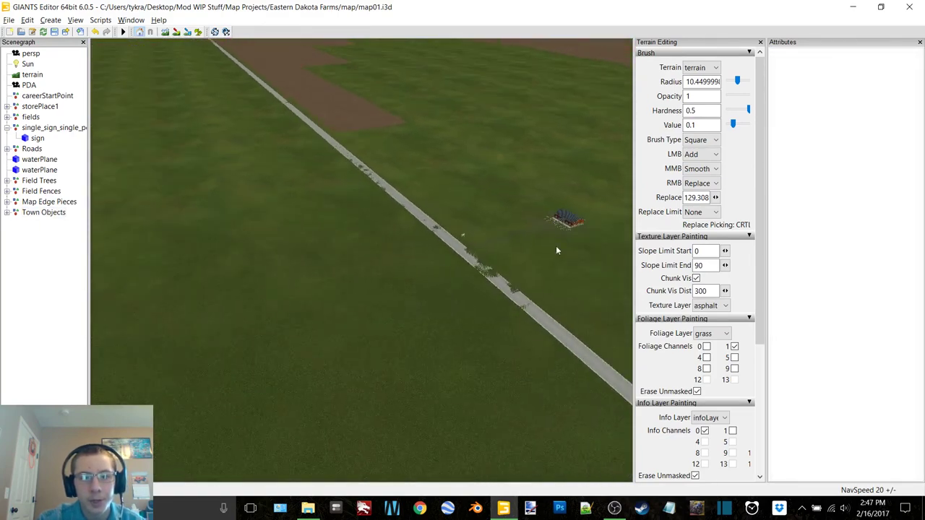
left_click_drag(557, 250, 495, 282, "alt")
Switch to OBS to check the recording time, and minimize its window.
left_click(615, 508)
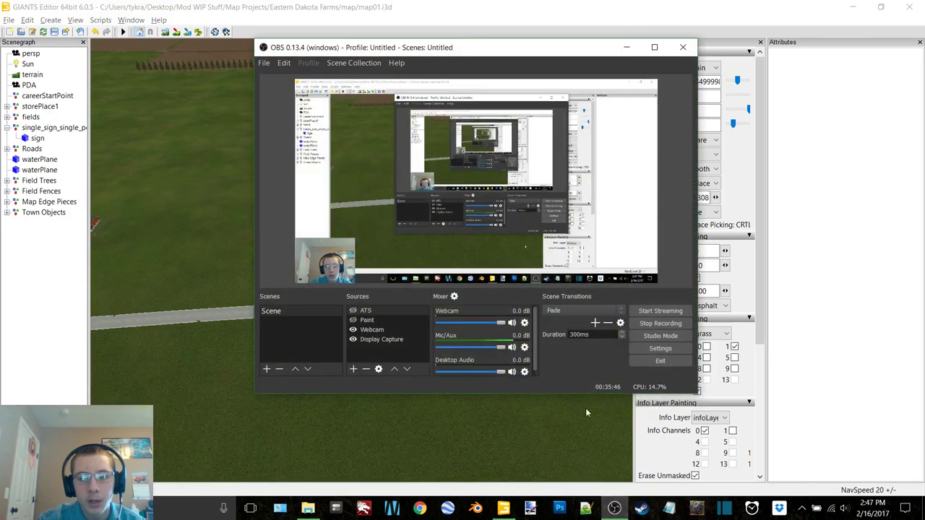
left_click(626, 47)
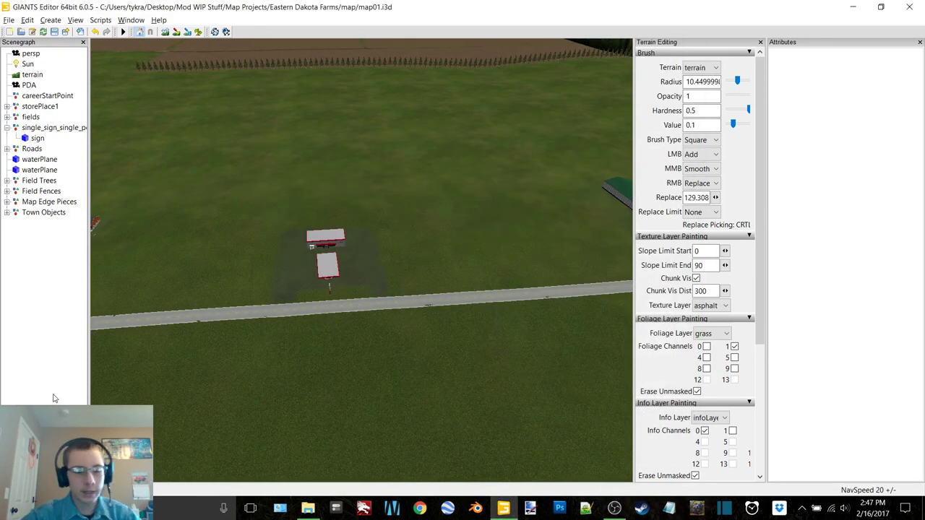
Examine the finished Century 21 office and Cenex station sites along the road.
left_click_drag(449, 183, 352, 178, "alt")
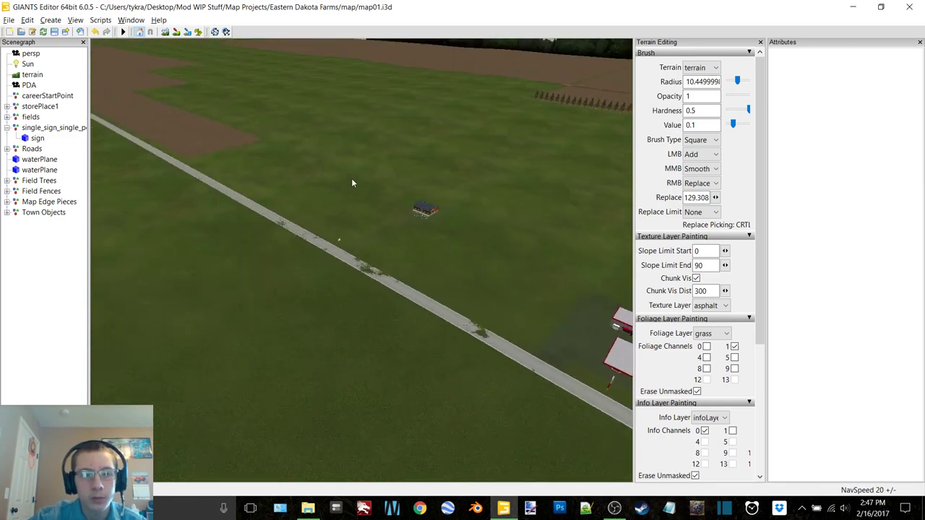
right_click_drag(162, 303, 553, 126, "alt")
scroll(553, 125, "up", 3)
middle_click_drag(482, 131, 224, 305, "alt")
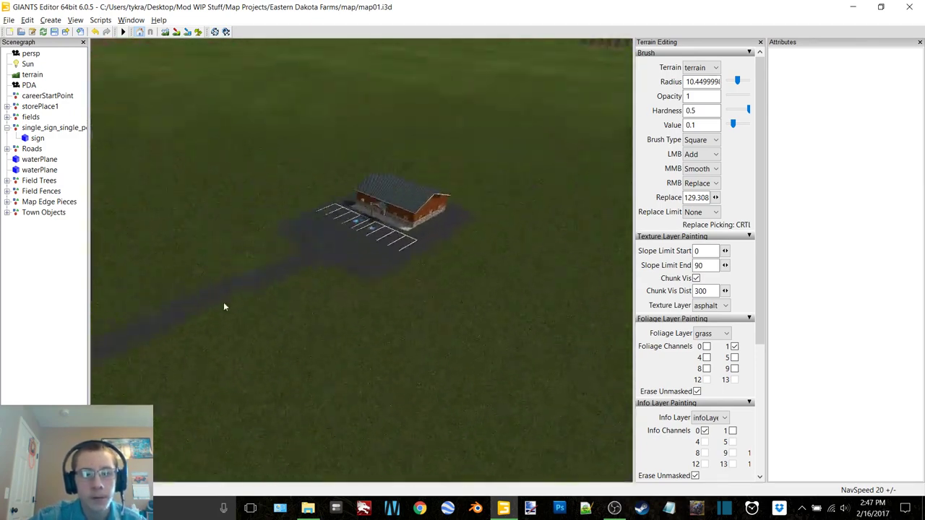
scroll(240, 284, "up", 5)
right_click_drag(234, 282, 370, 208)
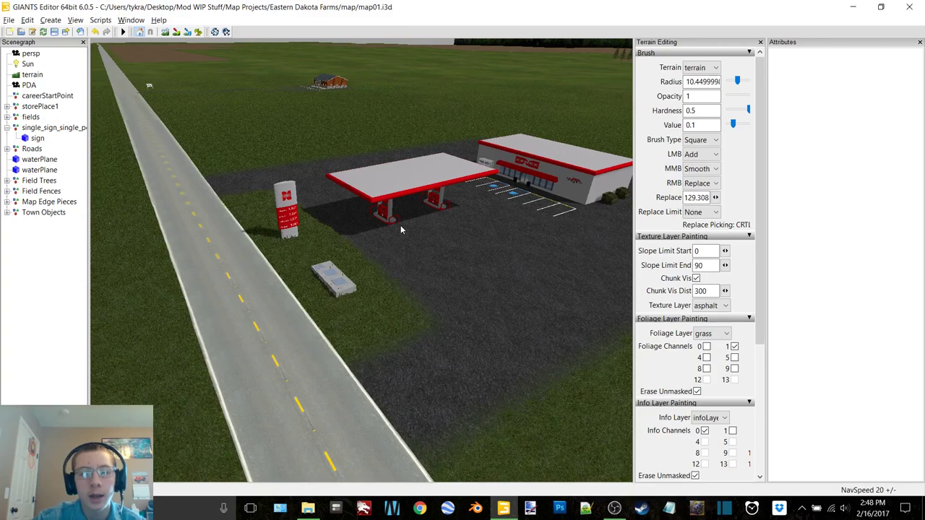